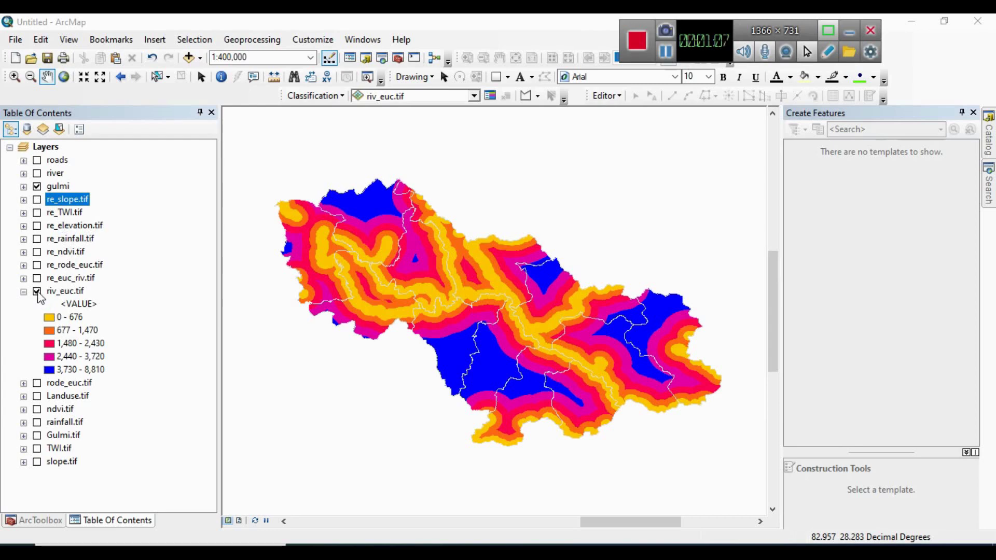
- Display the slope.tif layer and hide the gulmi and riv_euc.tif layers
left_click(37, 200)
left_click(37, 200)
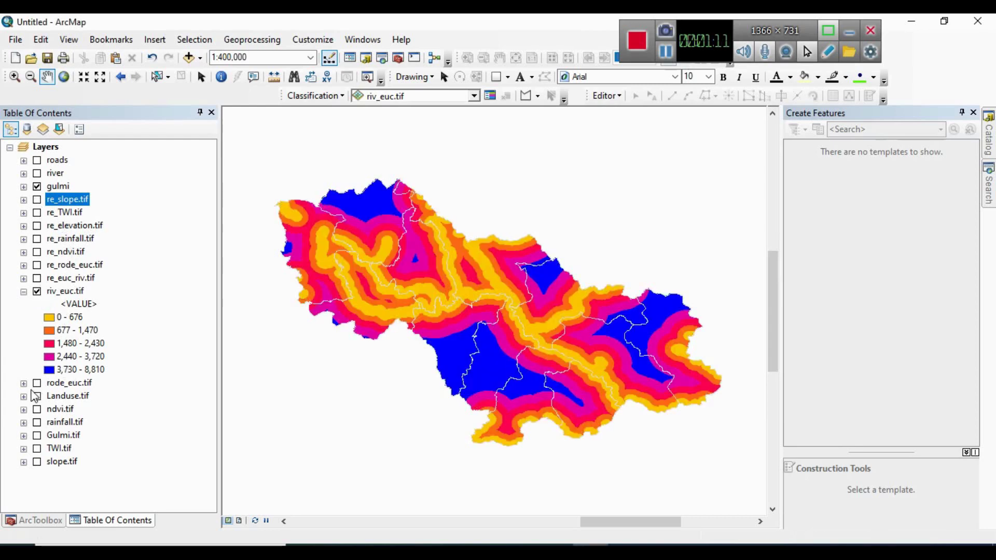
left_click(37, 462)
left_click(37, 187)
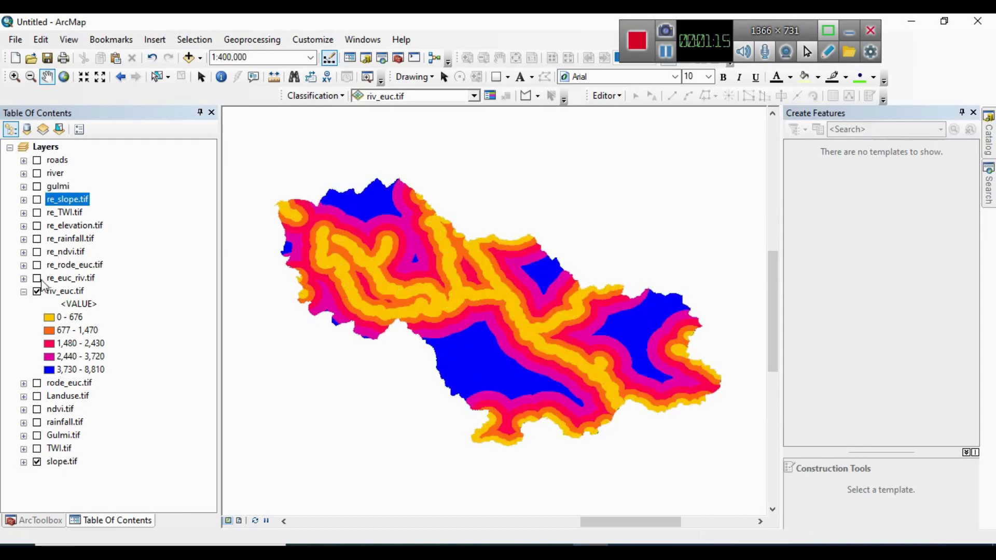
left_click(37, 291)
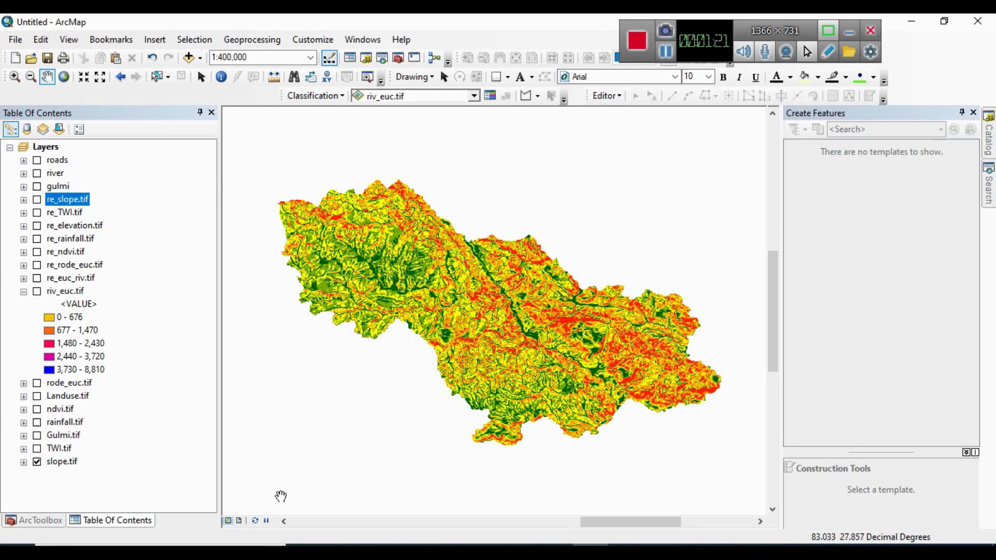
- Turn on the TWI.tif layer above slope.tif and inspect its raster across the district
left_click(37, 462)
left_click(37, 448)
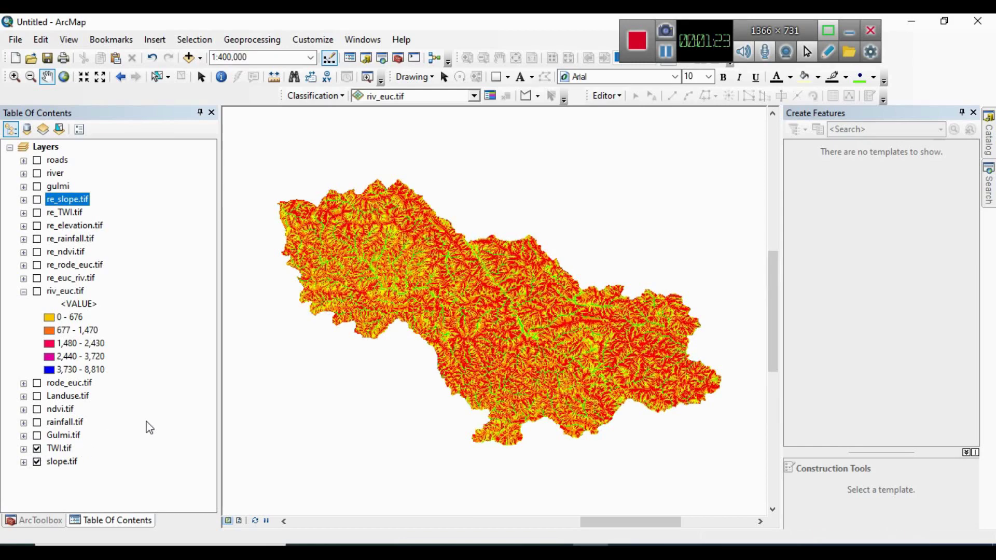
scroll(471, 292, "down", 2)
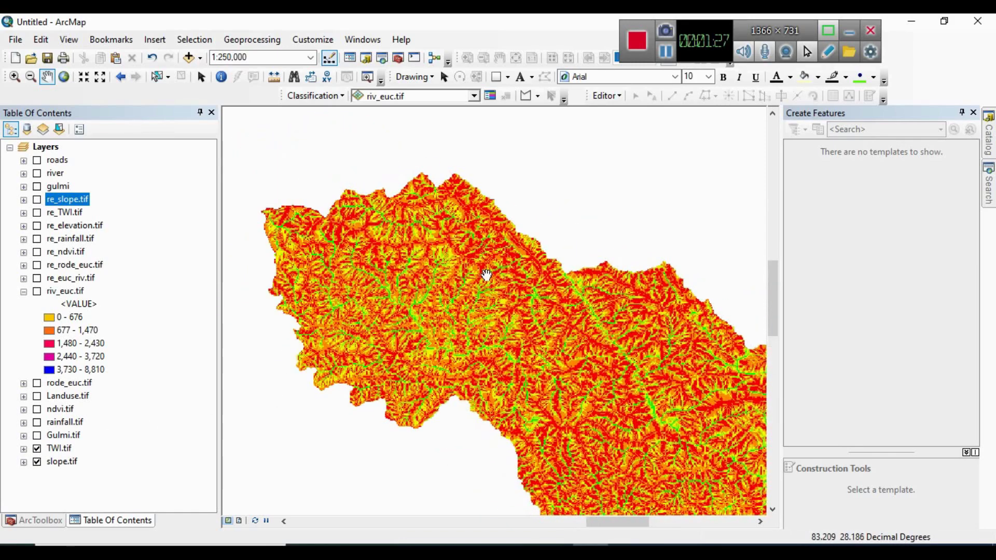
scroll(525, 296, "up", 2)
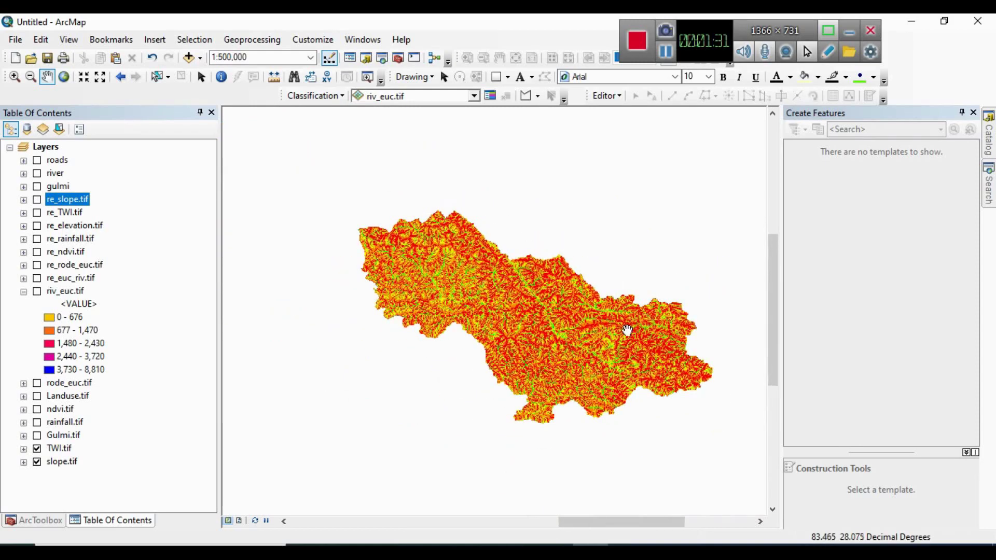
left_click_drag(590, 344, 568, 332)
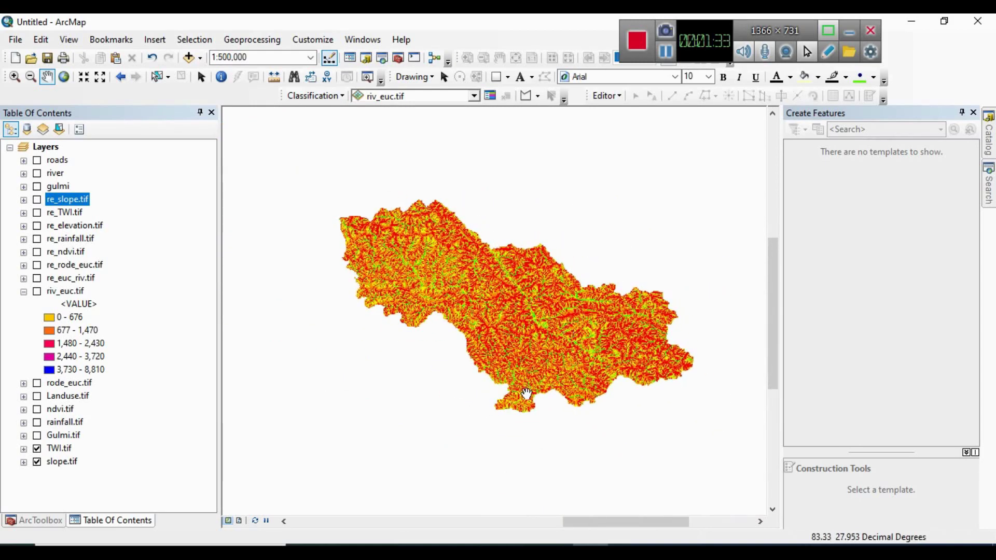
- Turn on the Gulmi.tif, rainfall.tif, ndvi.tif, Landuse.tif and rode_euc.tif layers one after another
left_click(38, 437)
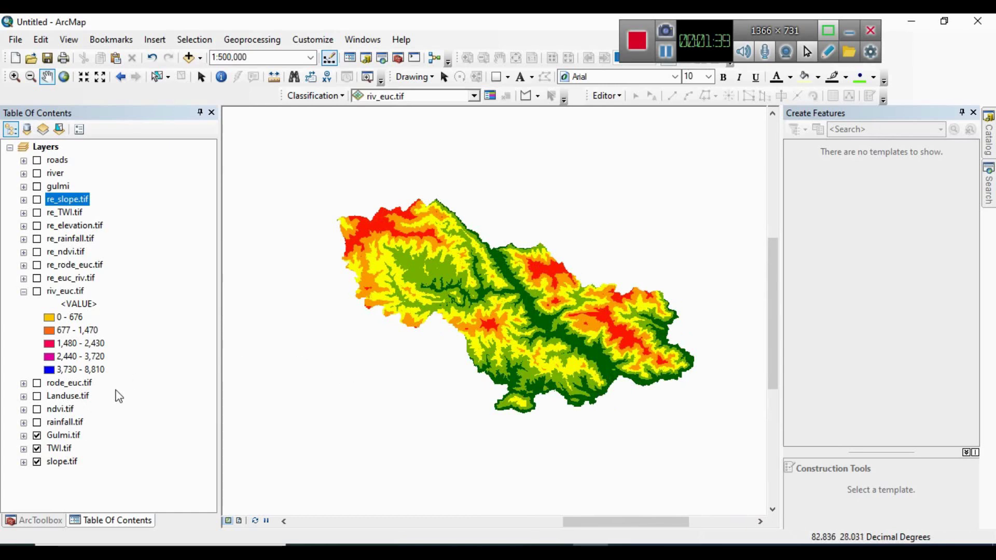
left_click(37, 422)
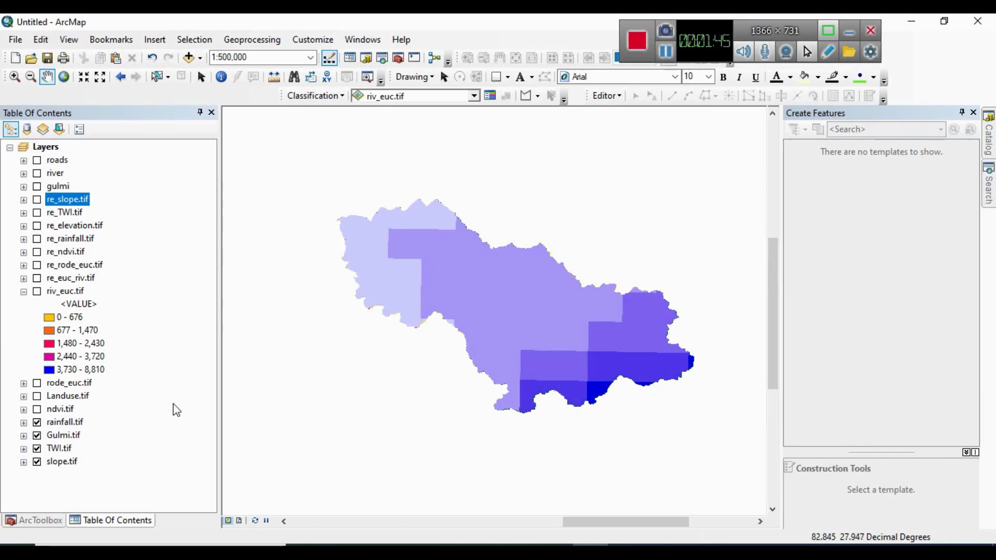
left_click(37, 410)
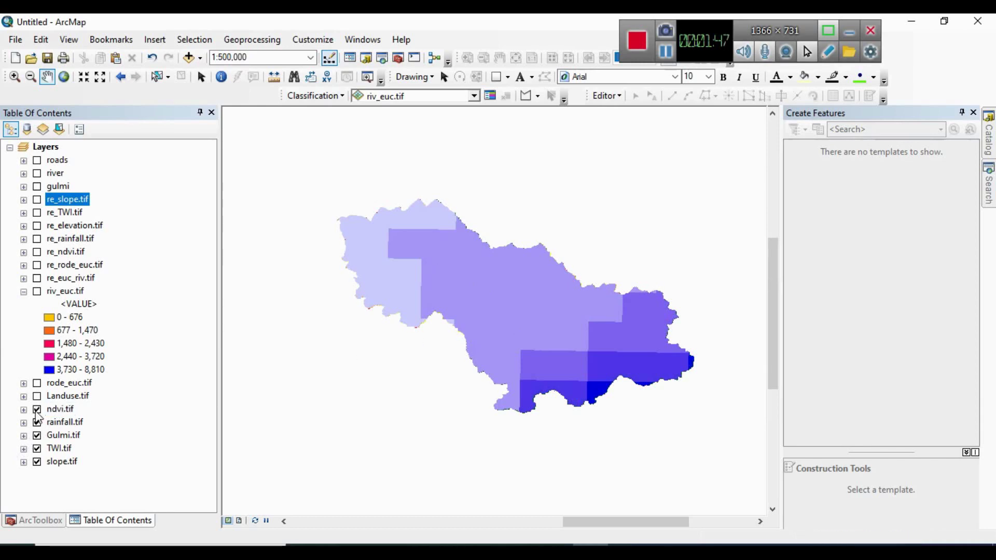
left_click(37, 396)
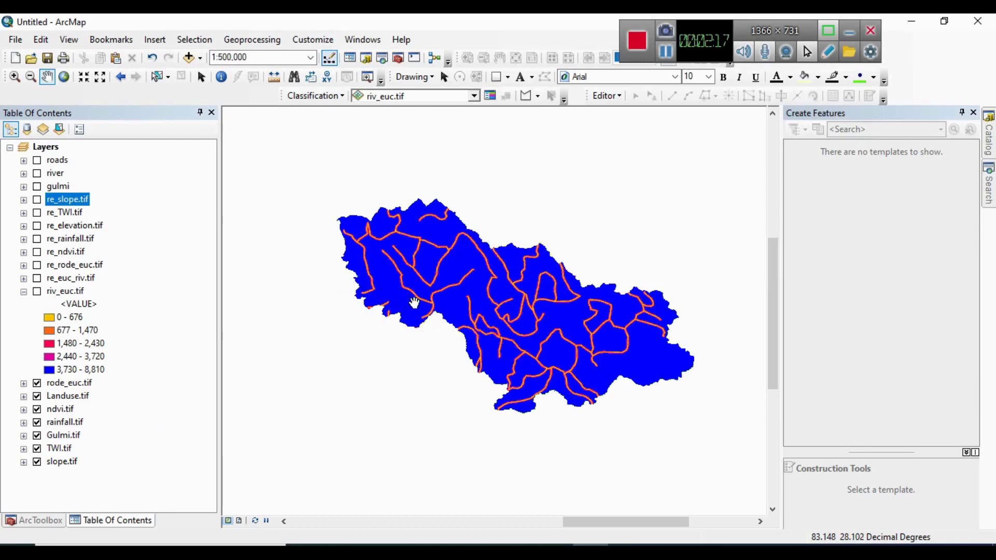
- Check the raster cell size in the source properties of the rode_euc.tif layer, leaving the settings unchanged
left_click(989, 184)
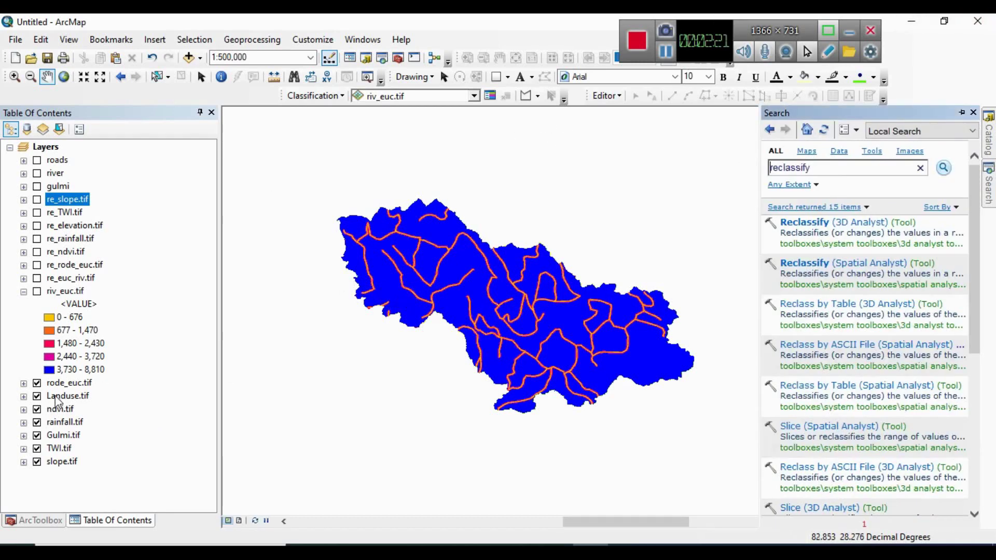
right_click(63, 383)
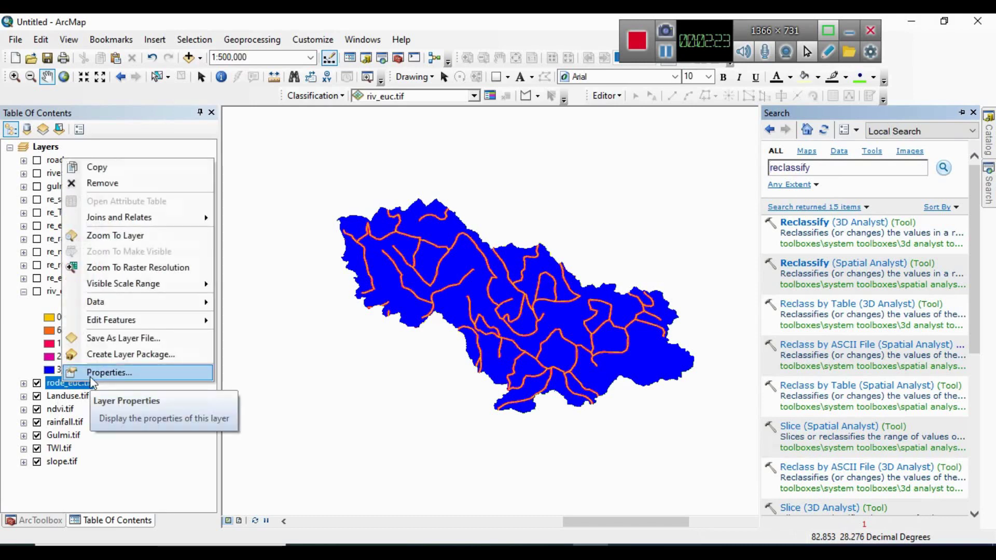
left_click(91, 377)
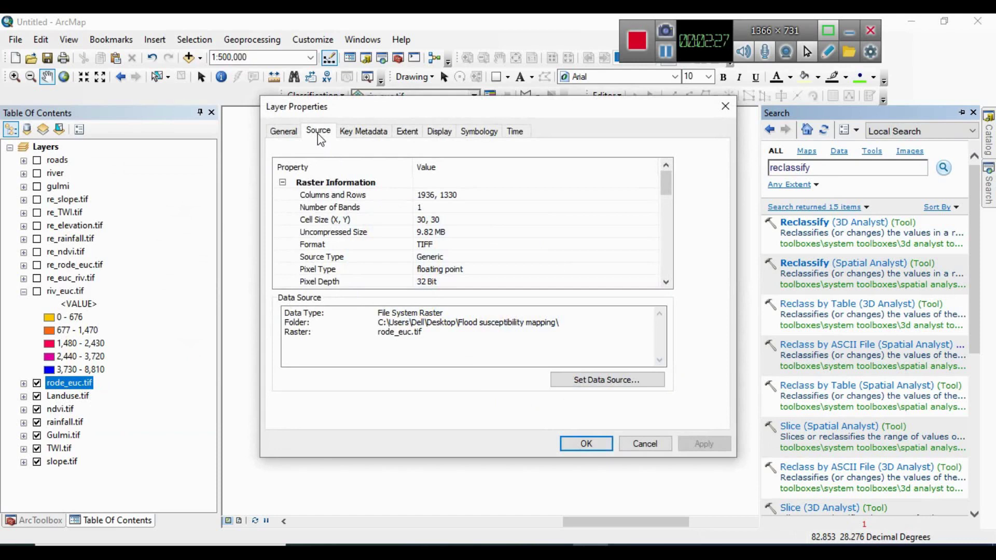
left_click(327, 220)
left_click(439, 221)
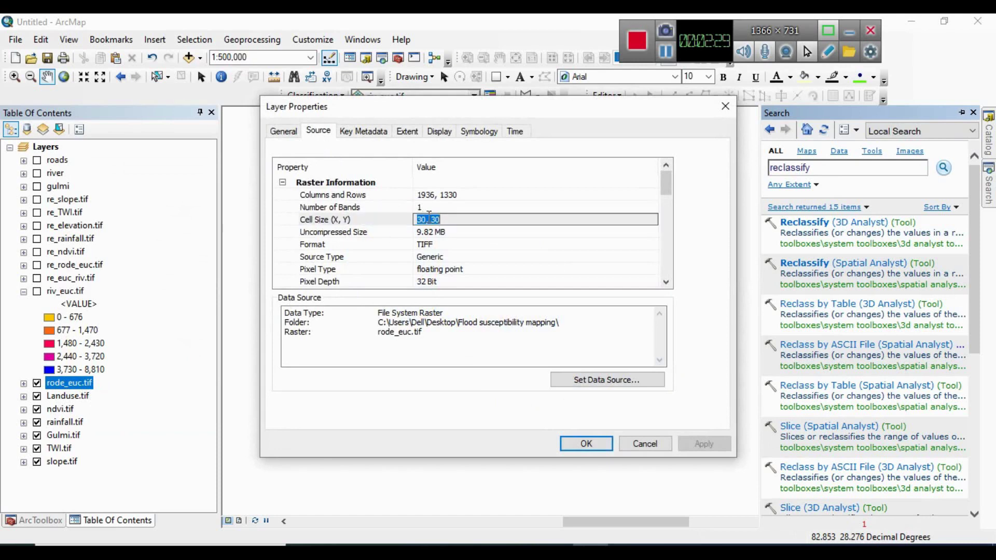
left_click(425, 222)
left_click_drag(439, 219, 369, 228)
left_click(644, 445)
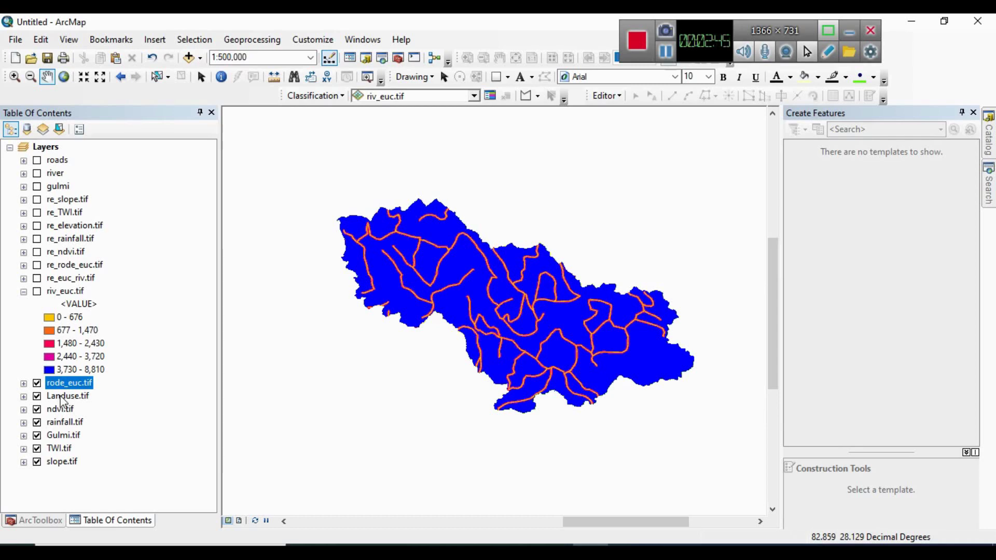
- Display the reclassified re_slope.tif layer and examine its classes on the map alongside the re_TWI.tif legend
left_click(23, 292)
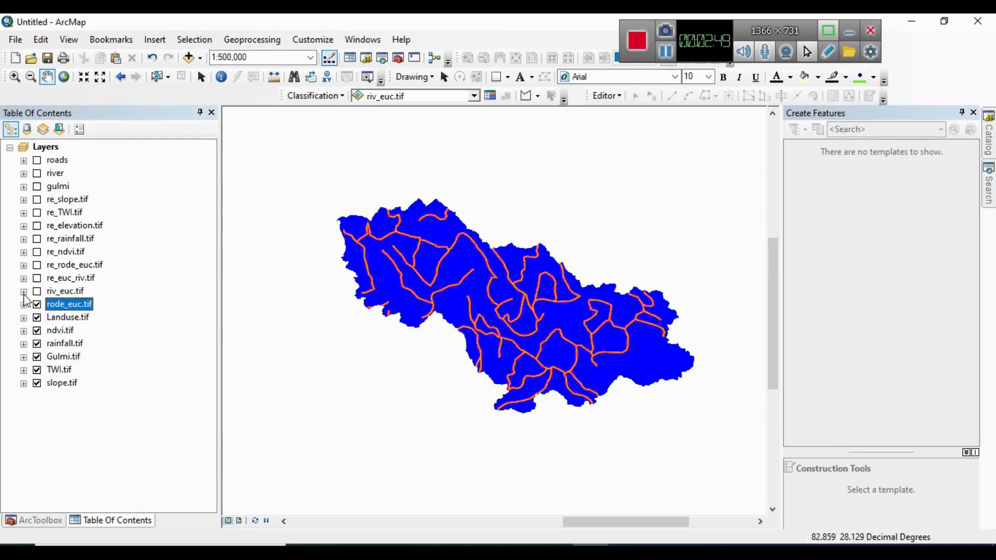
left_click(24, 292)
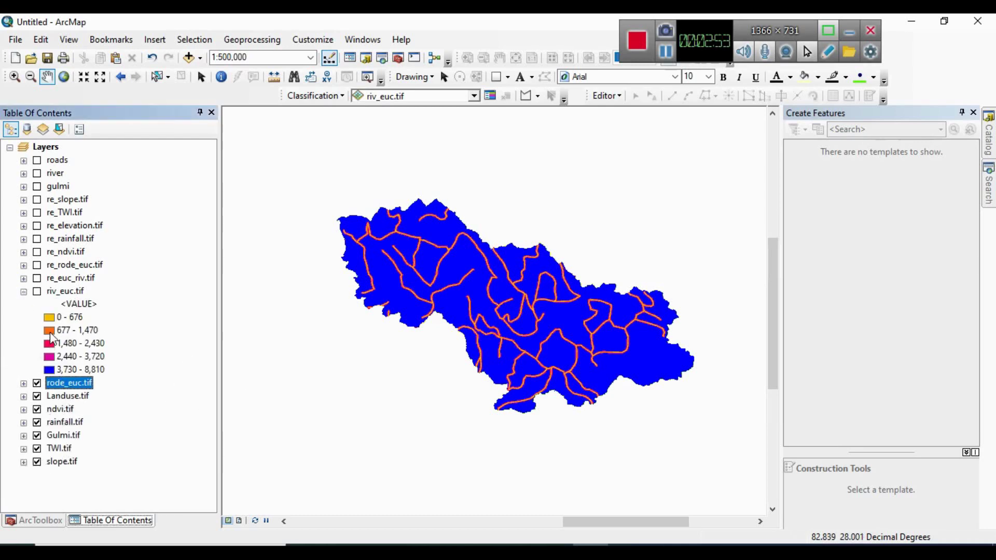
left_click(37, 199)
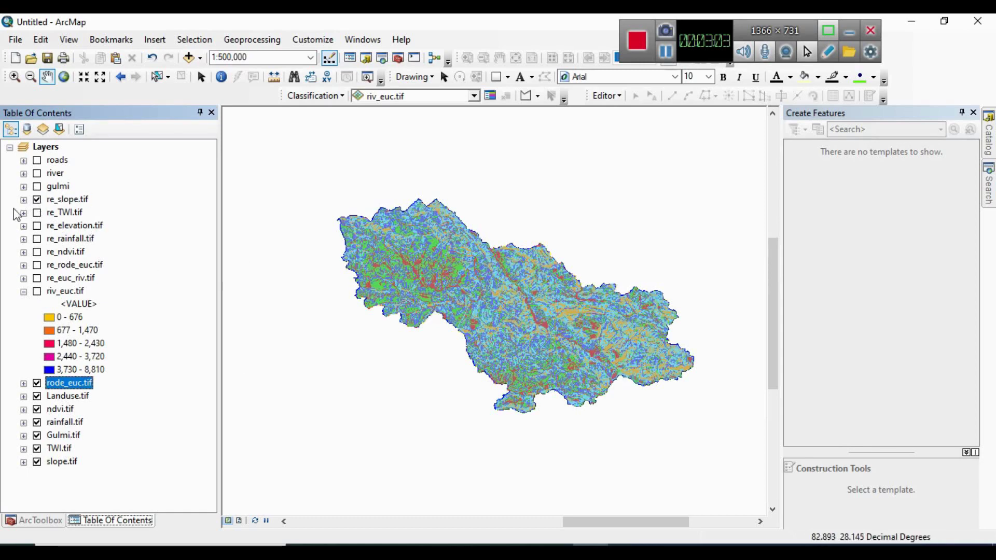
left_click(23, 212)
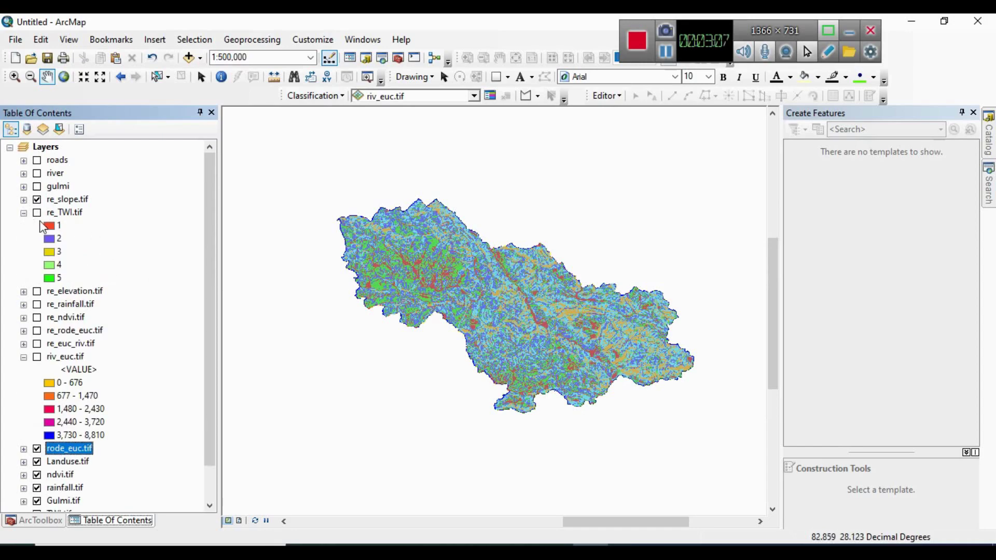
scroll(455, 287, "down", 3)
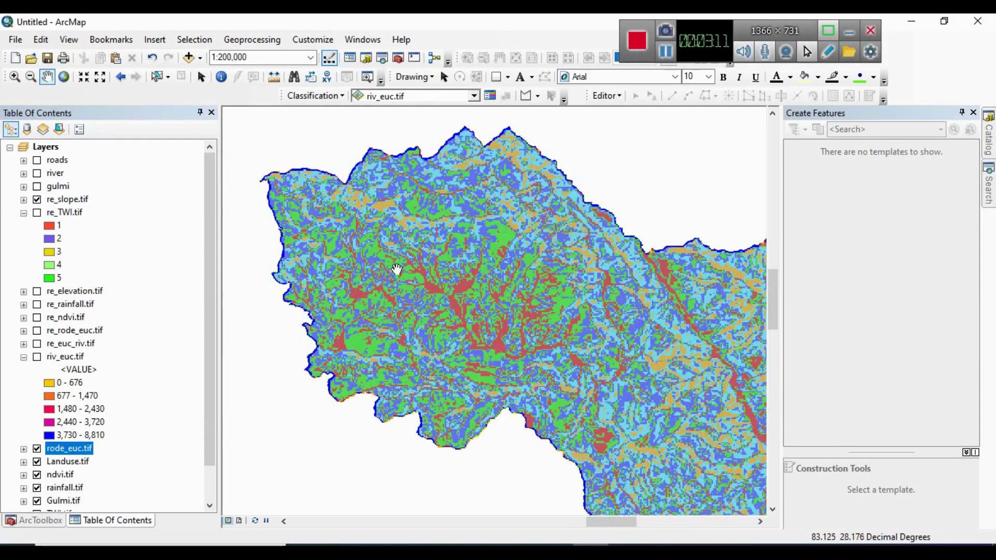
scroll(539, 382, "down", 2)
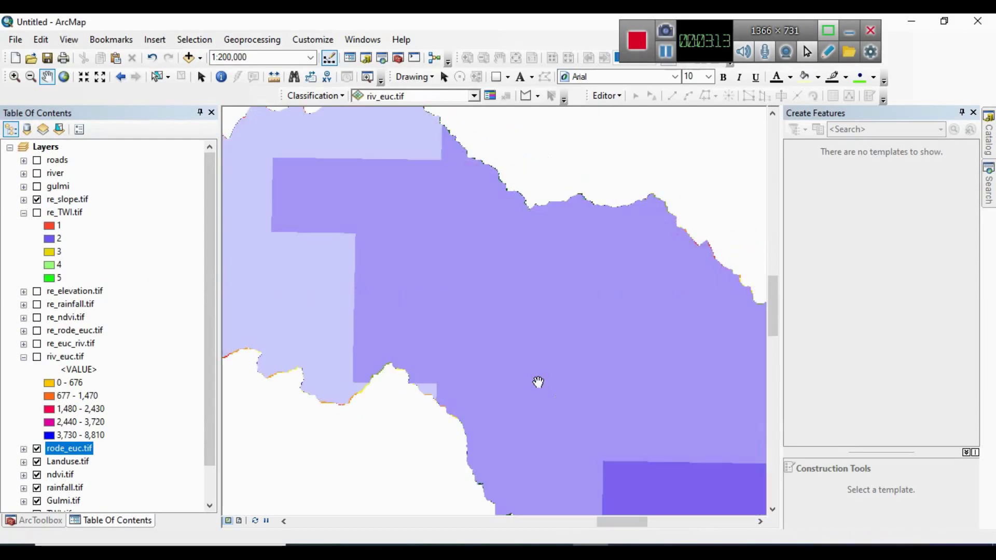
scroll(507, 375, "up", 2)
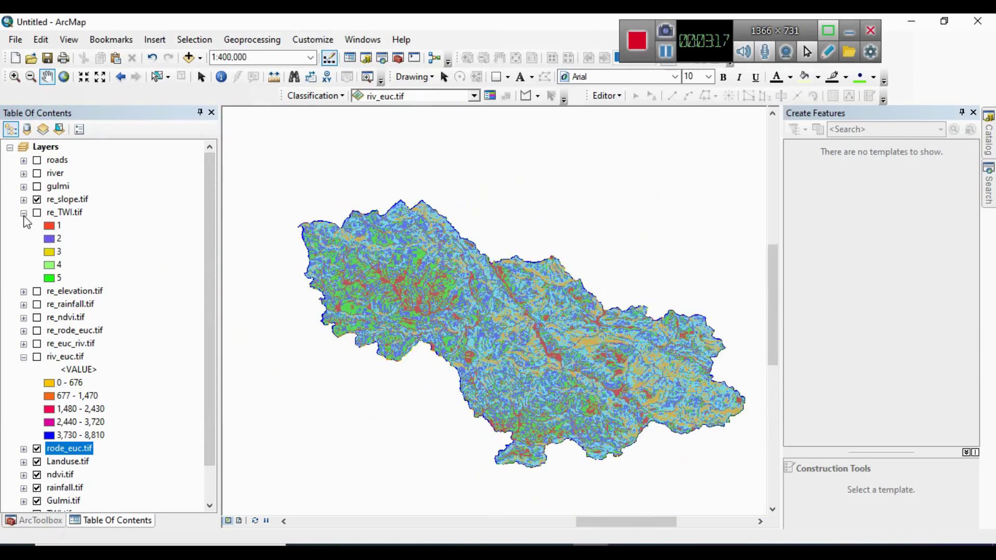
left_click(23, 213)
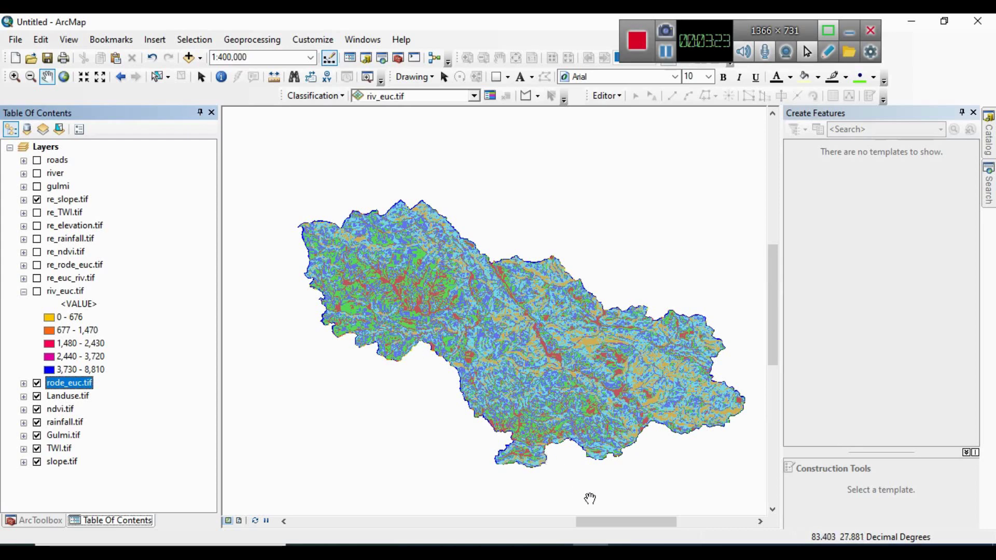
- Switch to the AHP_Cal_GIS & RS Solution Video workbook in Excel and review the criteria and pairwise comparison table on sheet In4
mouse_move(626, 552)
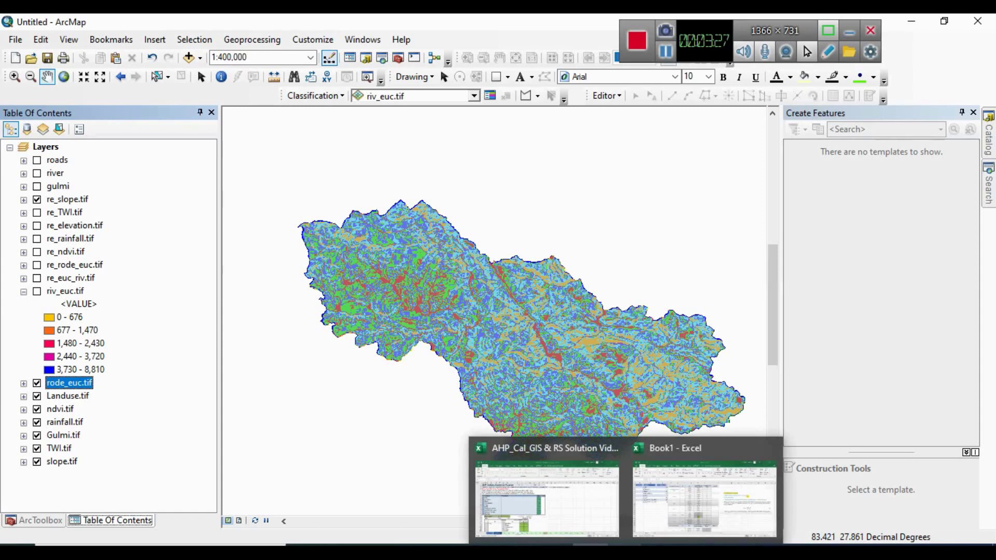
left_click(586, 511)
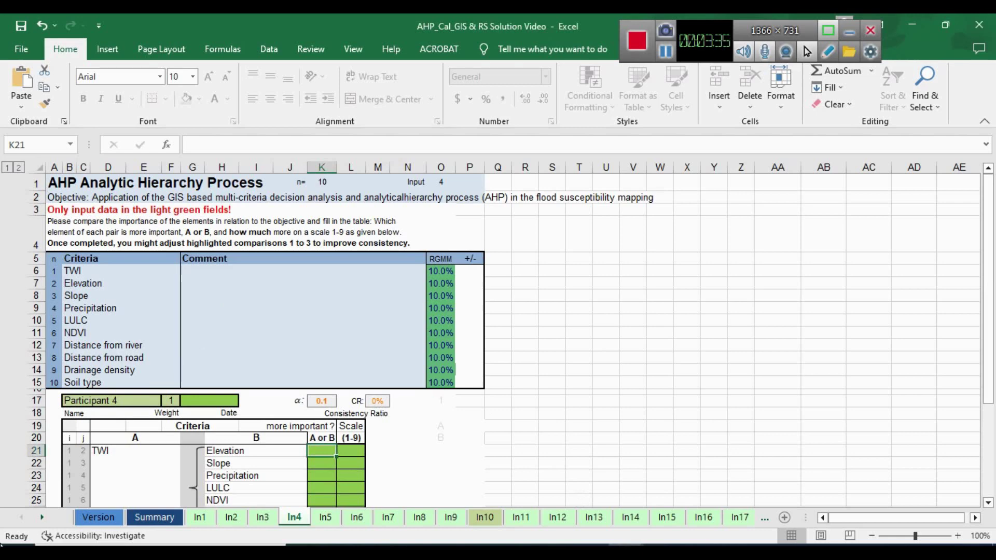
scroll(240, 337, "down", 1)
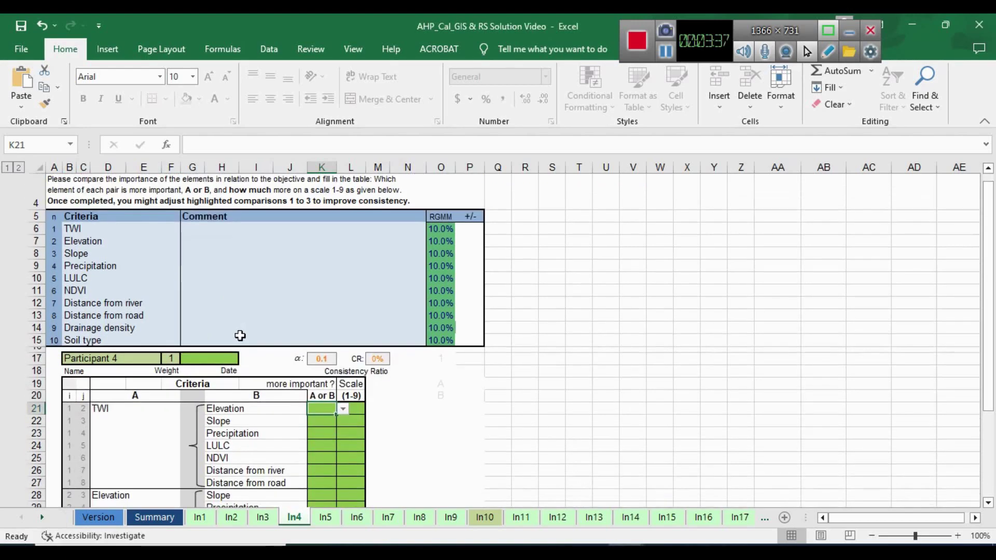
scroll(240, 336, "down", 4)
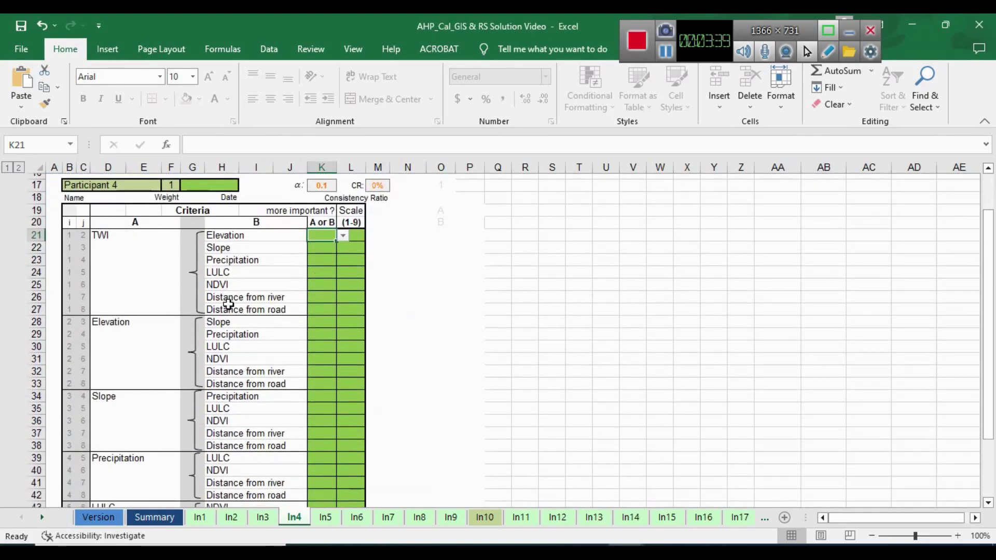
scroll(155, 280, "down", 4)
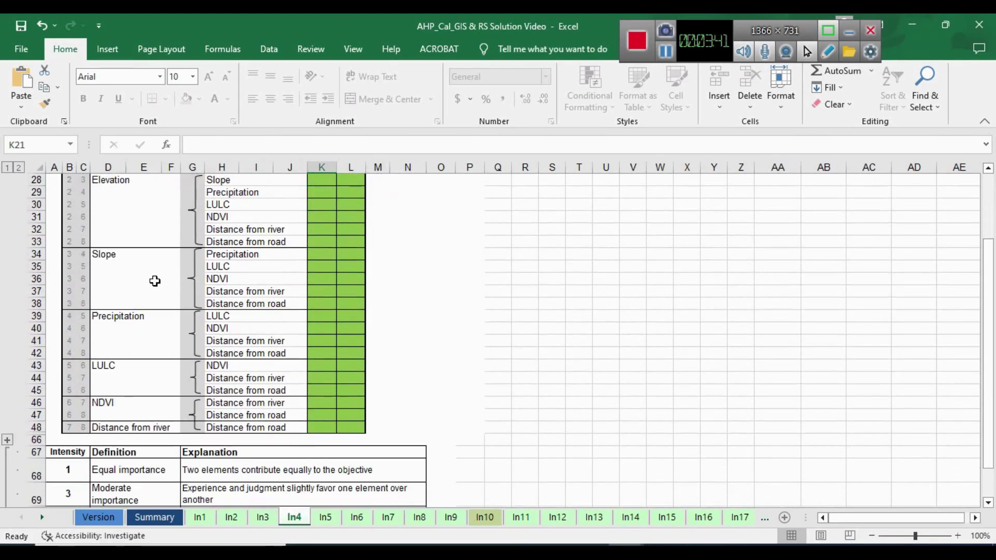
scroll(154, 280, "up", 4)
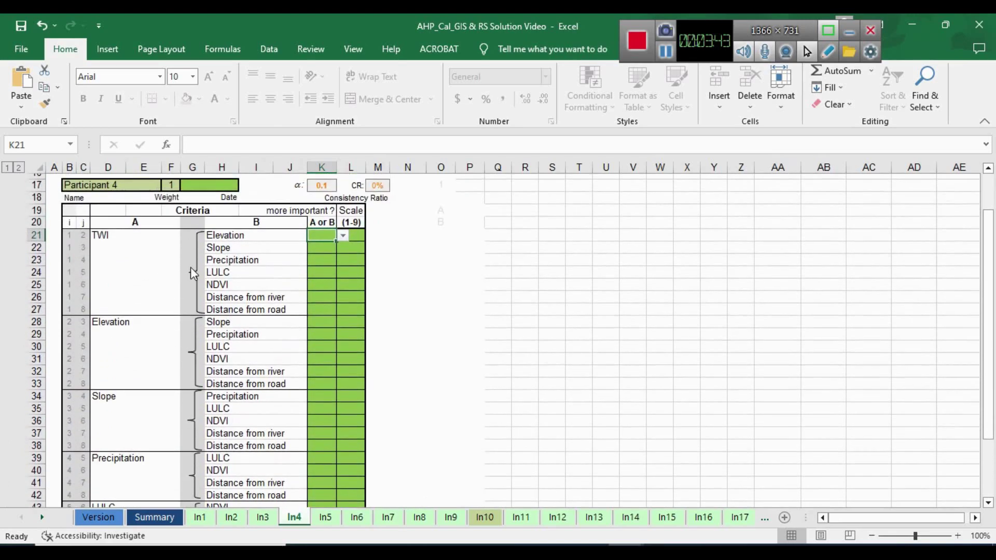
scroll(191, 267, "up", 3)
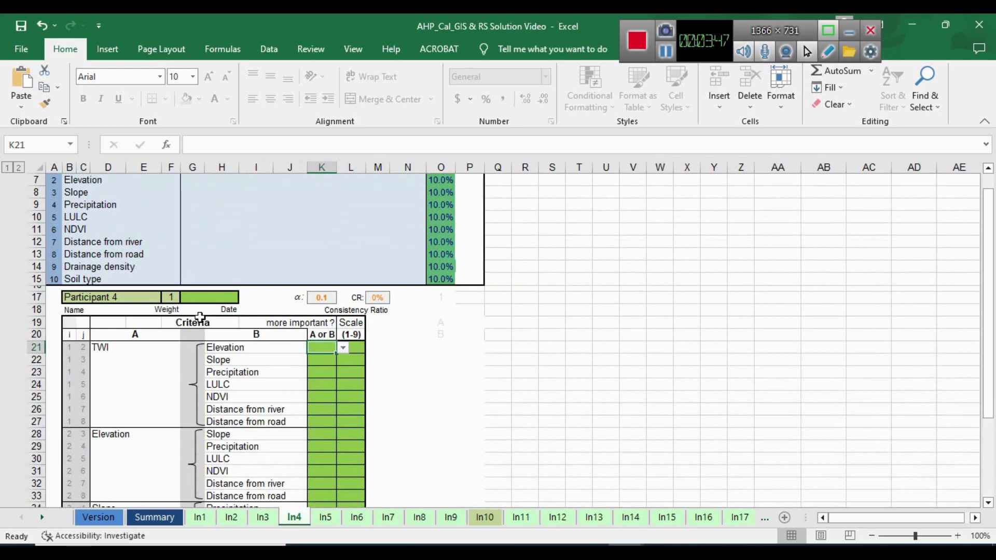
scroll(265, 354, "up", 2)
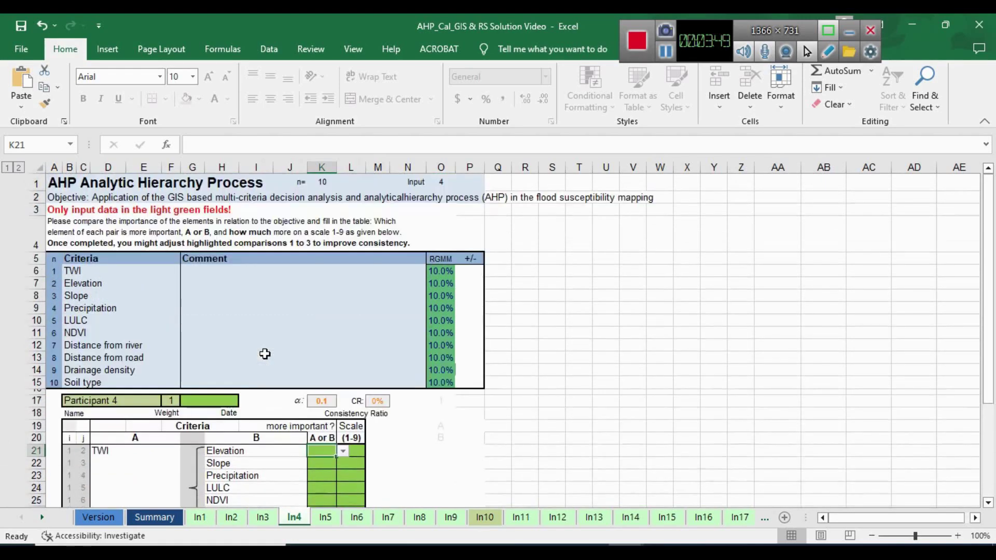
- Choose A as the more important criterion in K21 for the TWI versus Elevation comparison
scroll(264, 354, "down", 1)
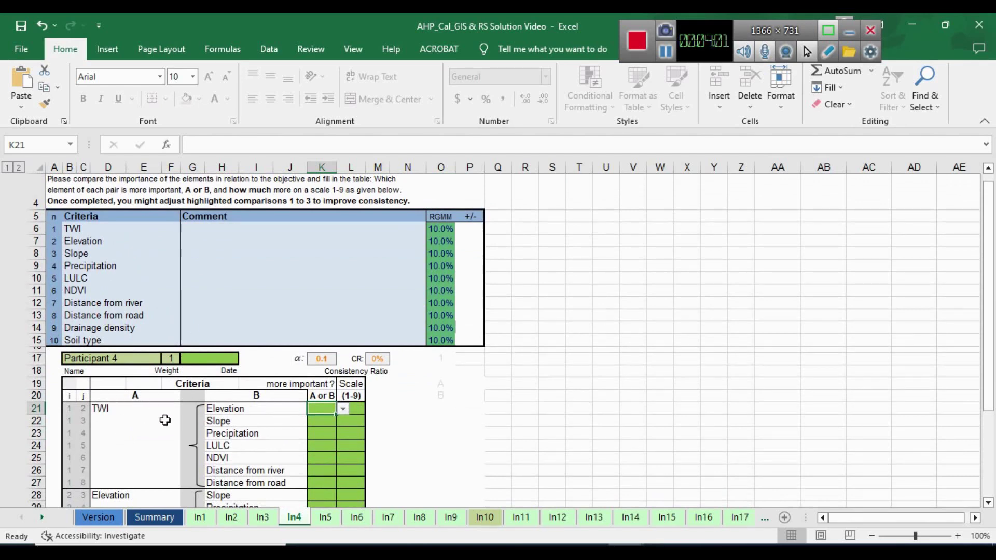
scroll(177, 410, "down", 2)
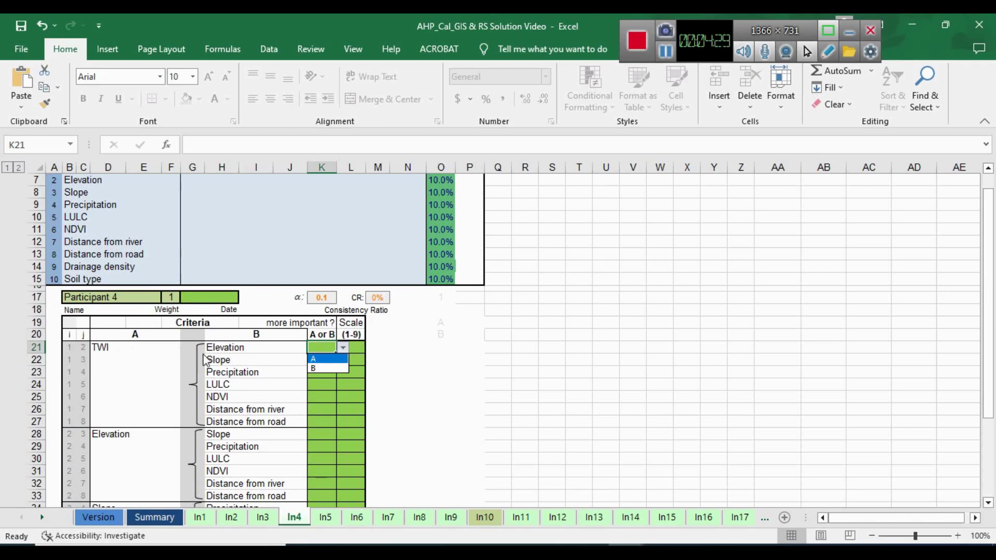
left_click(315, 359)
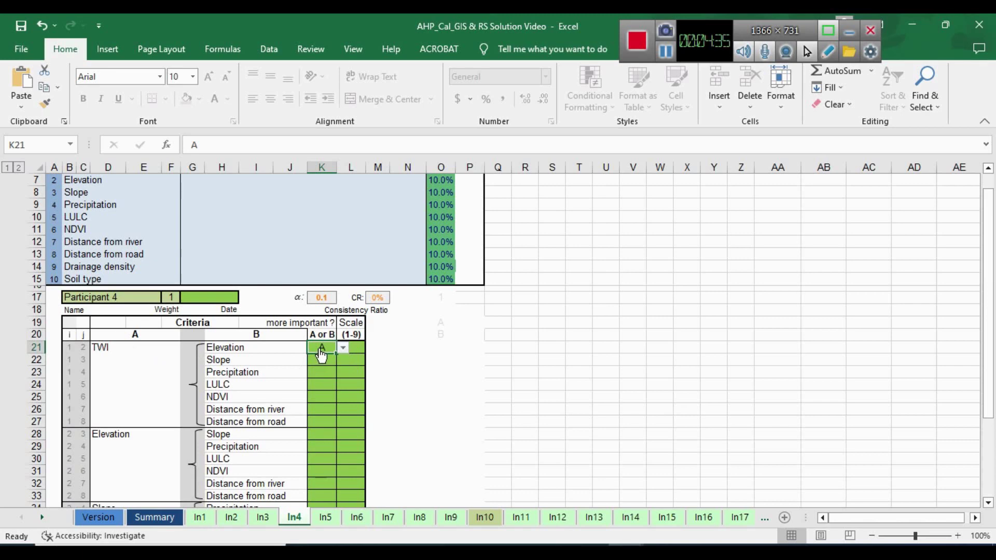
- Consult the intensity definitions below the comparison table and set the TWI versus Elevation scale in L21 to 3
left_click(354, 348)
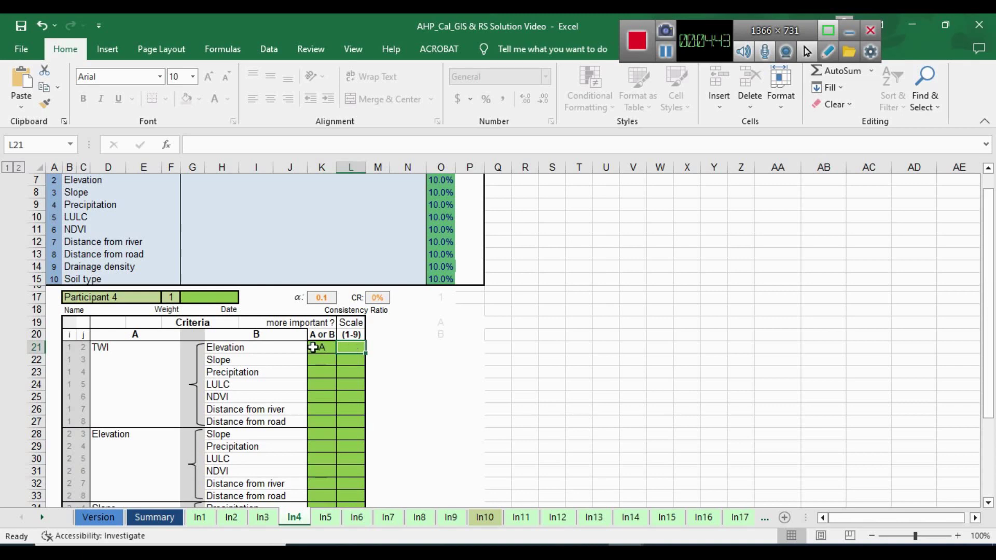
scroll(388, 363, "down", 9)
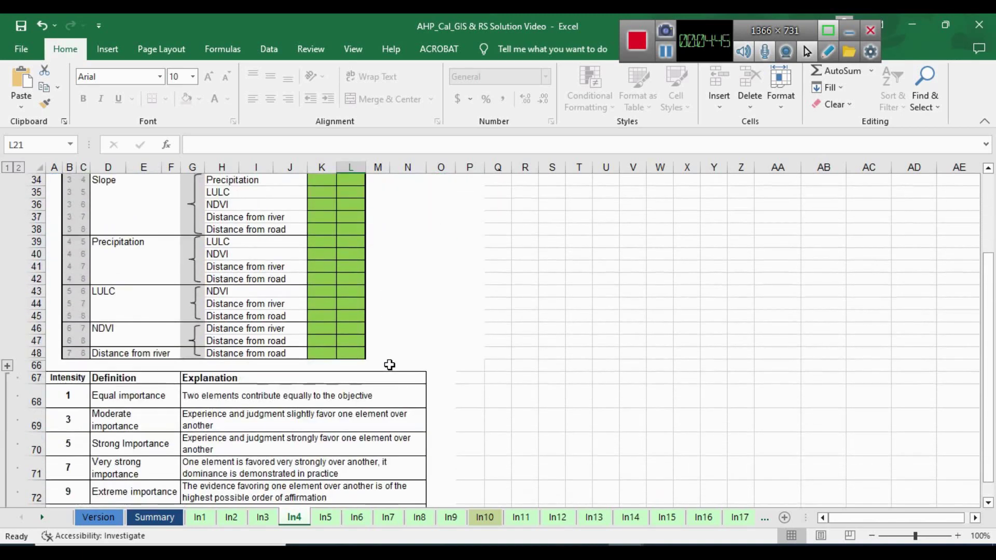
scroll(389, 363, "down", 2)
scroll(389, 364, "up", 4)
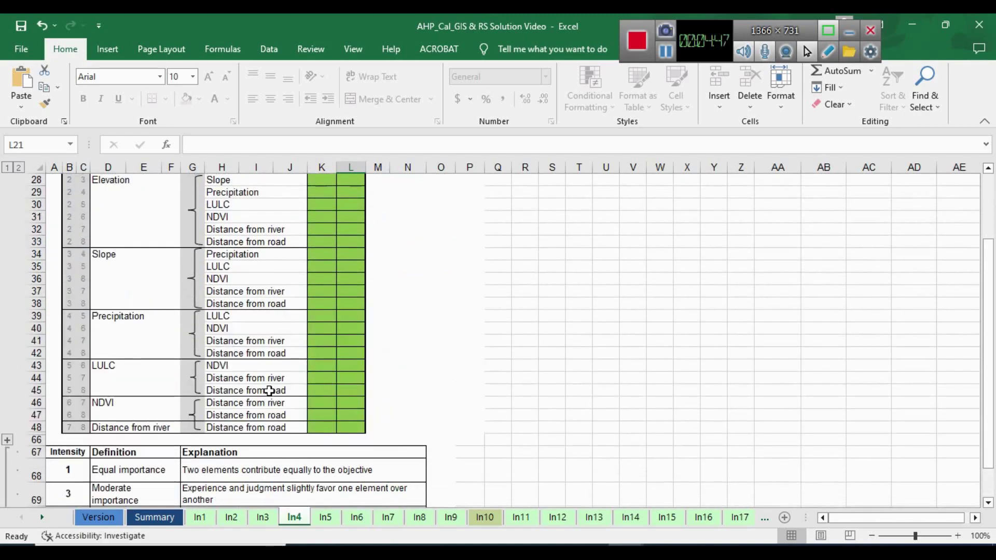
scroll(268, 391, "down", 4)
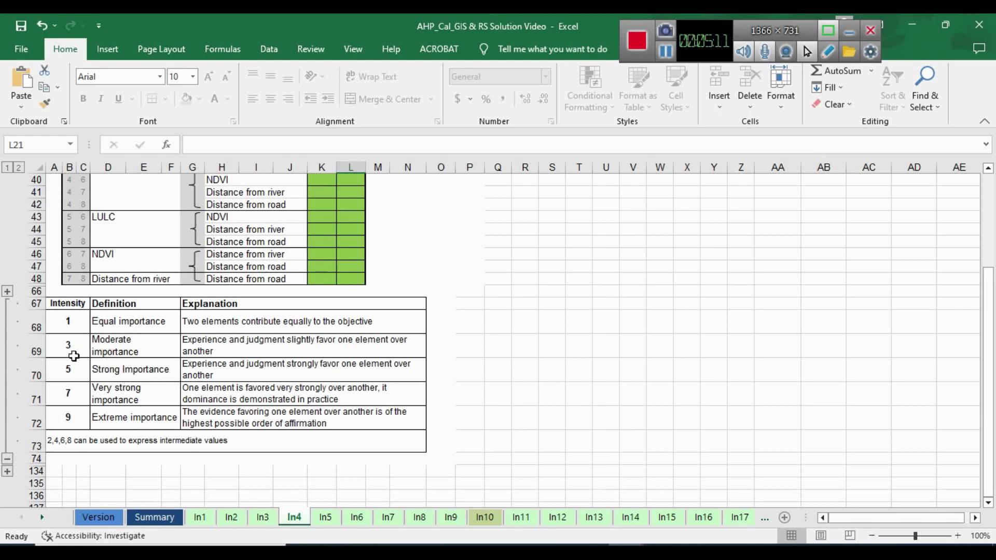
scroll(138, 363, "up", 8)
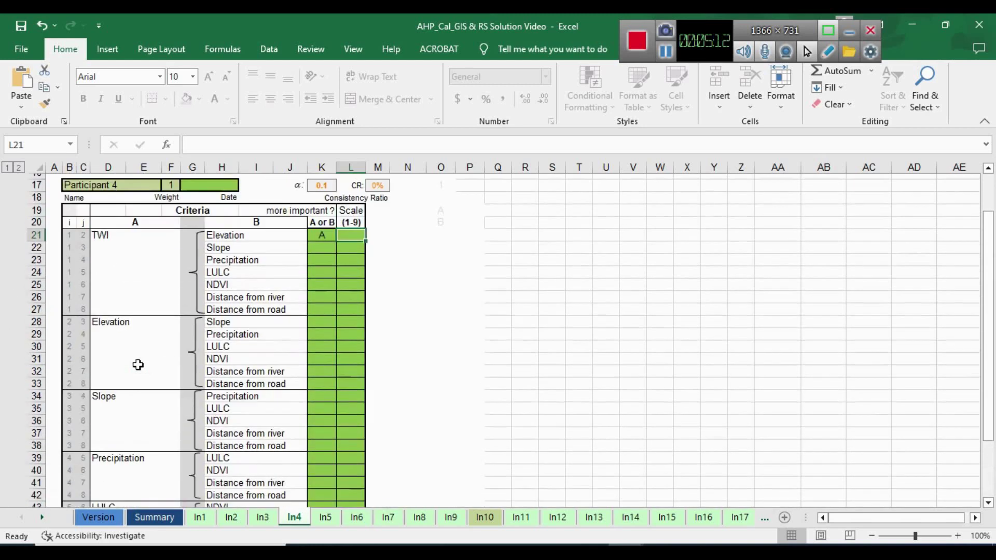
scroll(137, 365, "up", 3)
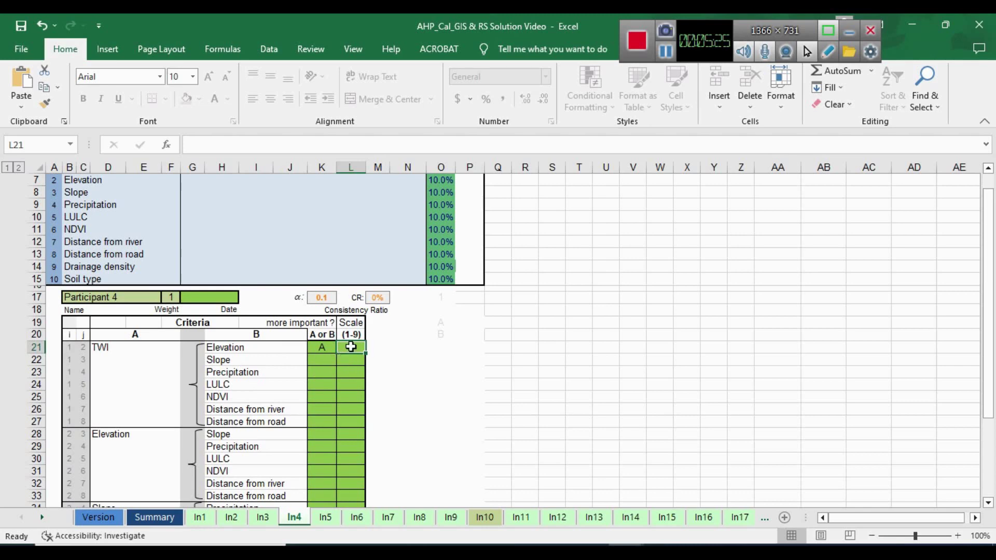
scroll(351, 347, "down", 8)
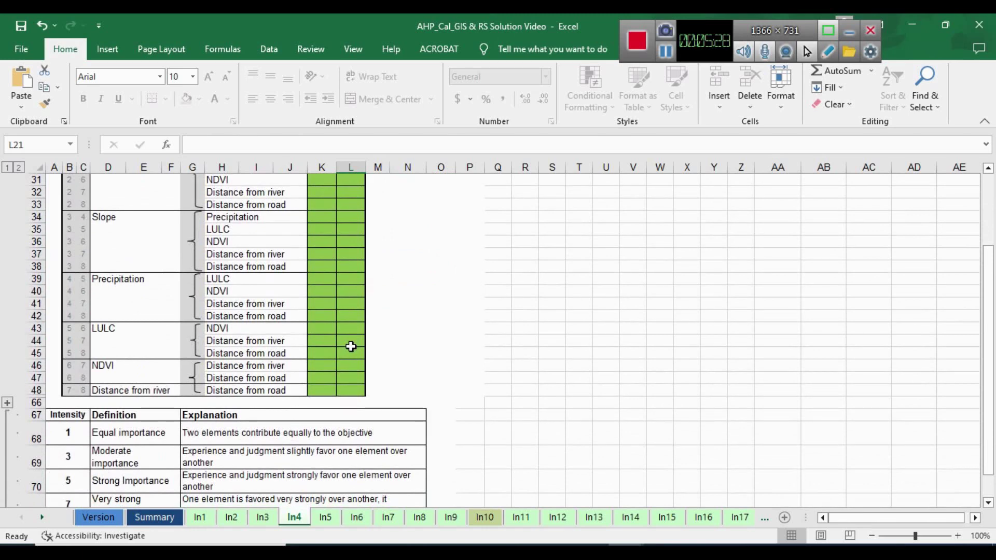
scroll(351, 347, "up", 7)
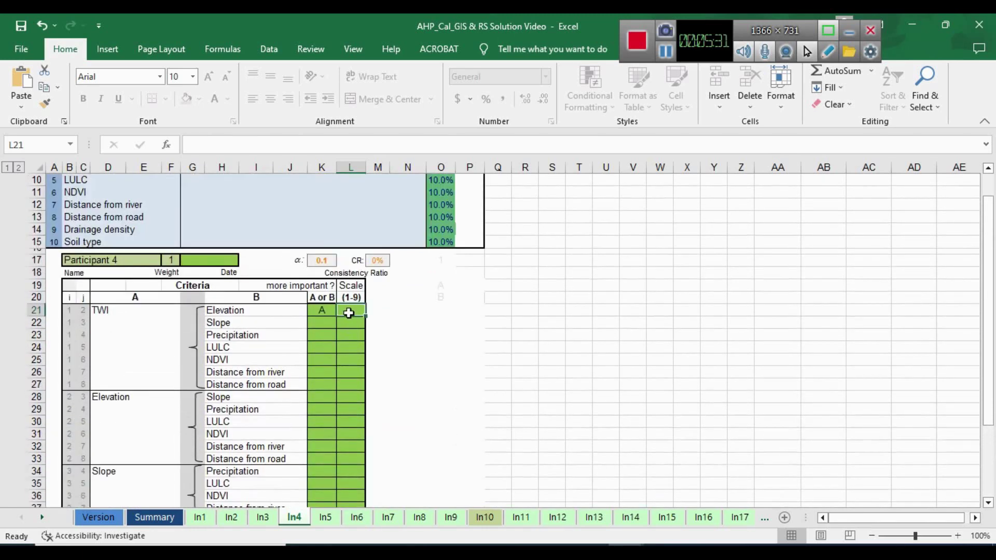
type("3")
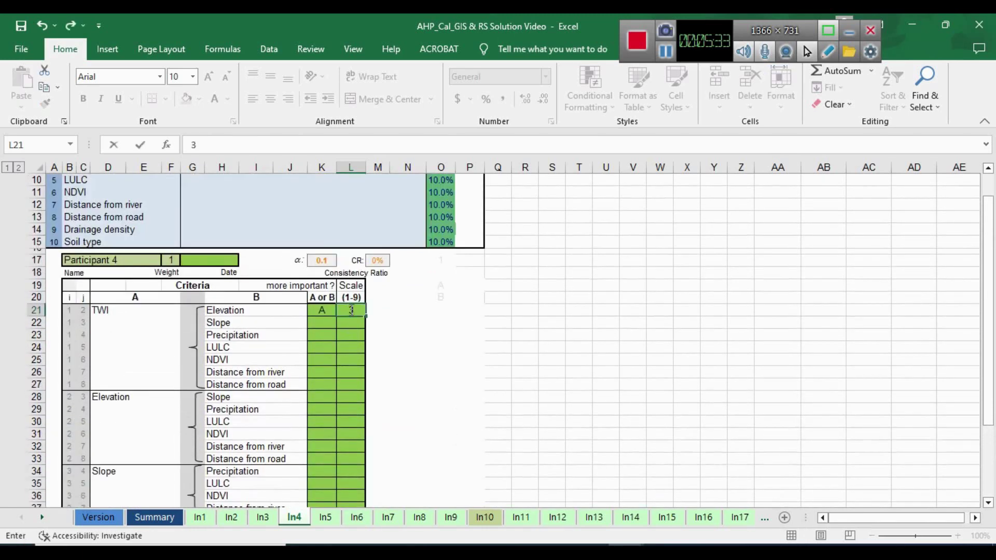
key("ctrl+Return")
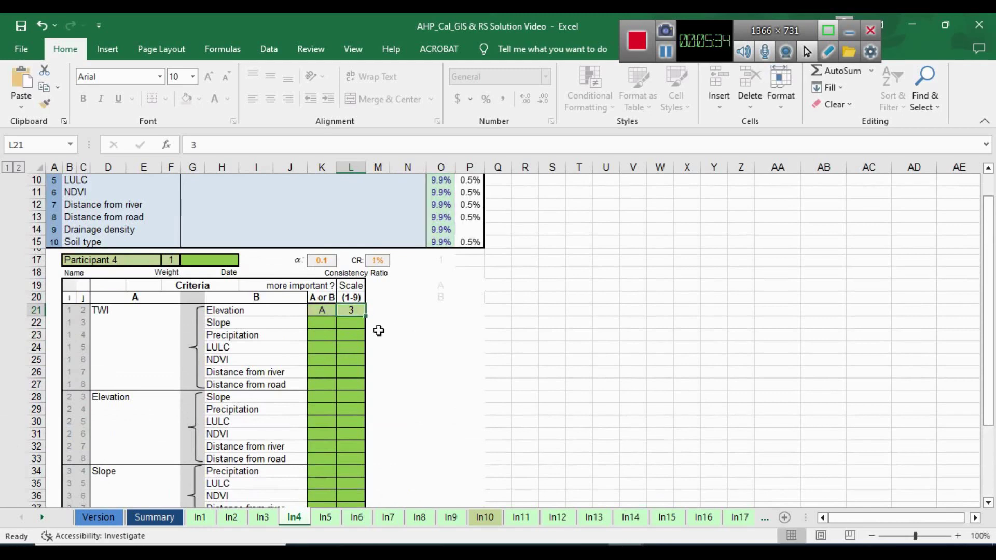
scroll(319, 340, "up", 3)
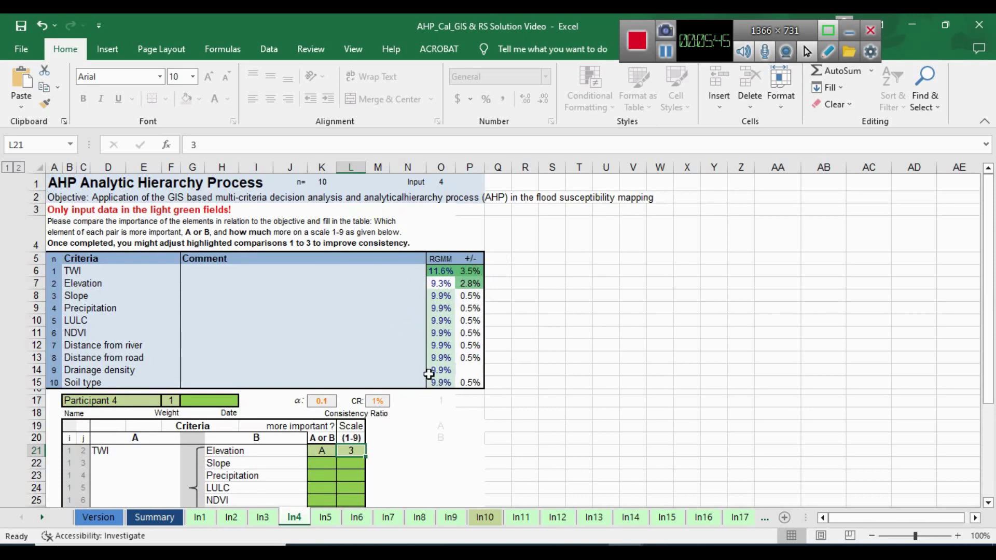
- For the TWI versus Slope comparison, choose A as more important in K22 and set the scale in L22 to 1
scroll(371, 383, "down", 3)
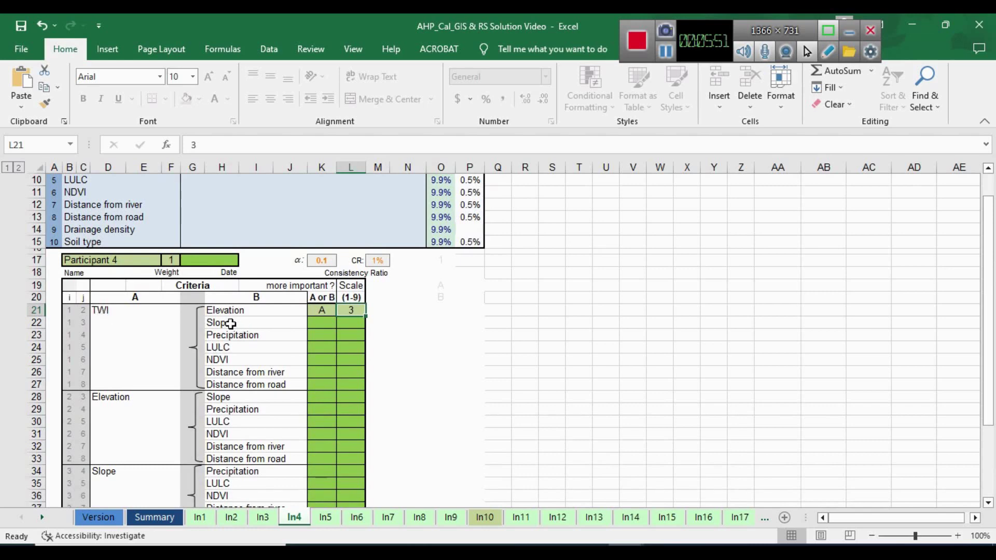
left_click(321, 323)
left_click(343, 323)
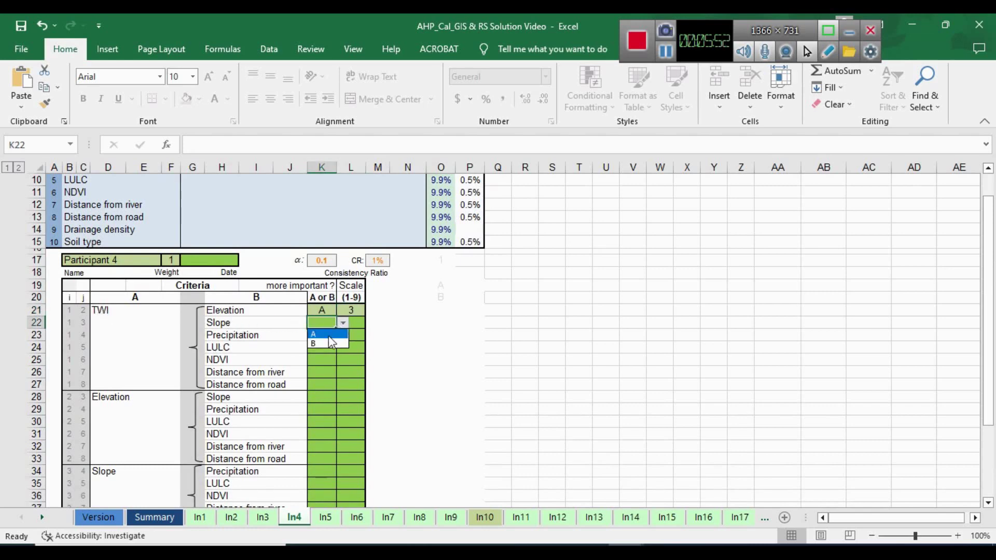
left_click(315, 334)
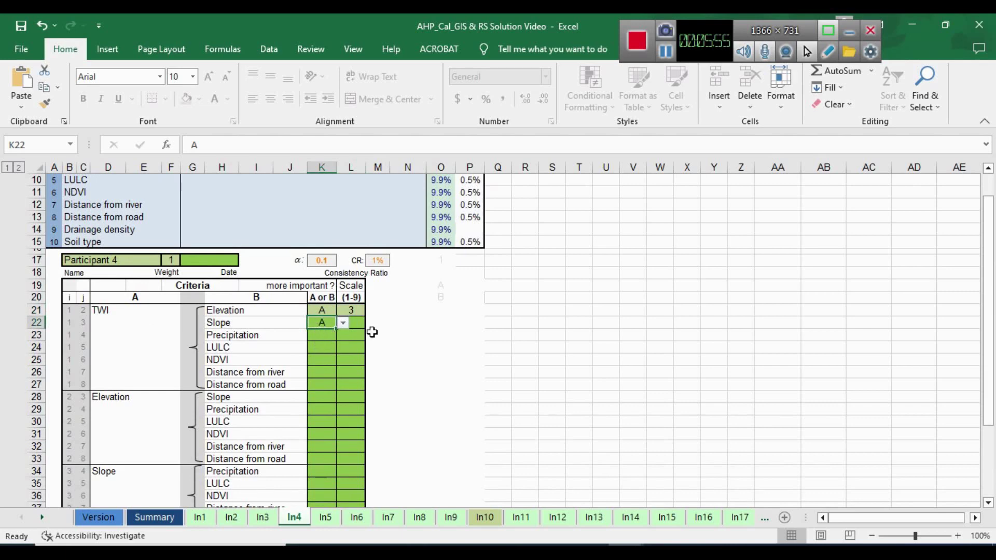
left_click(358, 323)
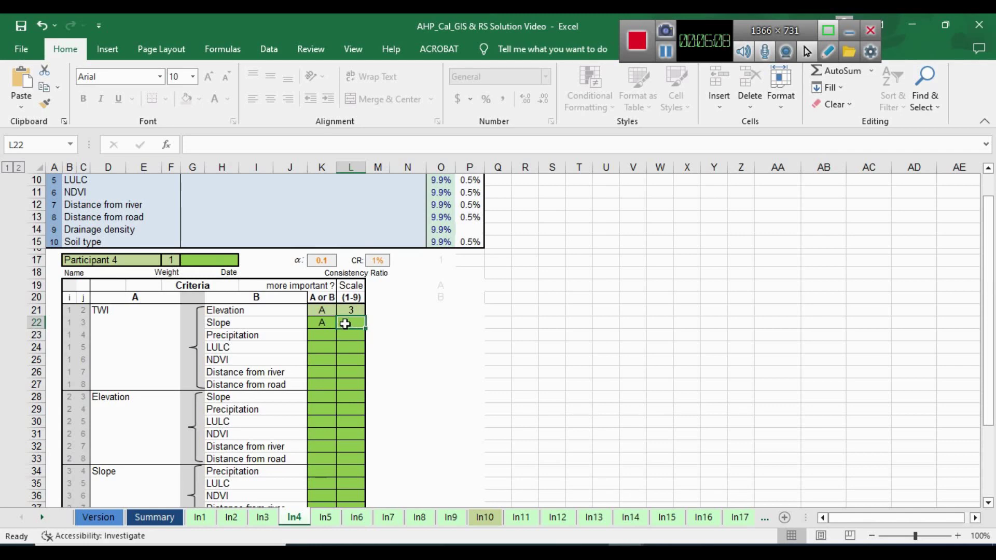
type("1")
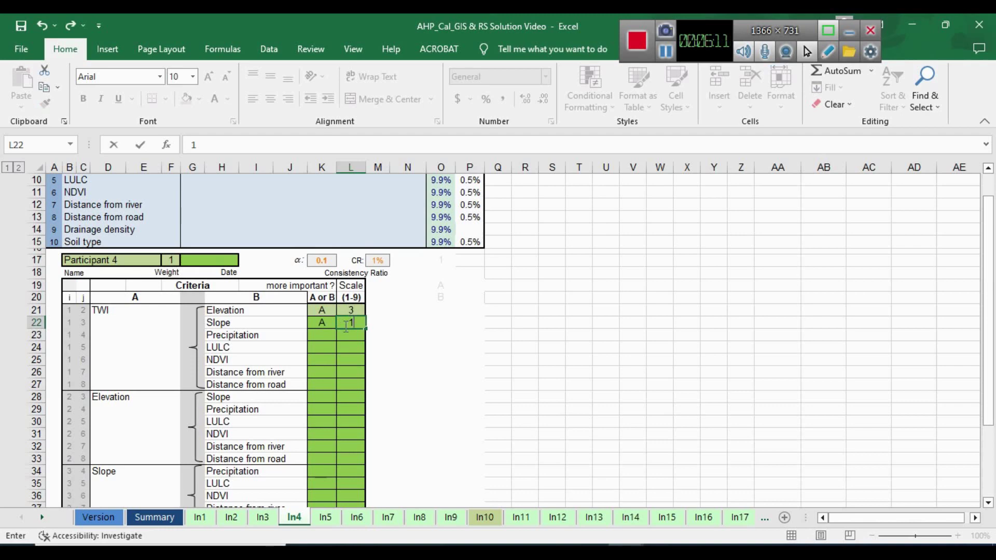
left_click(310, 340)
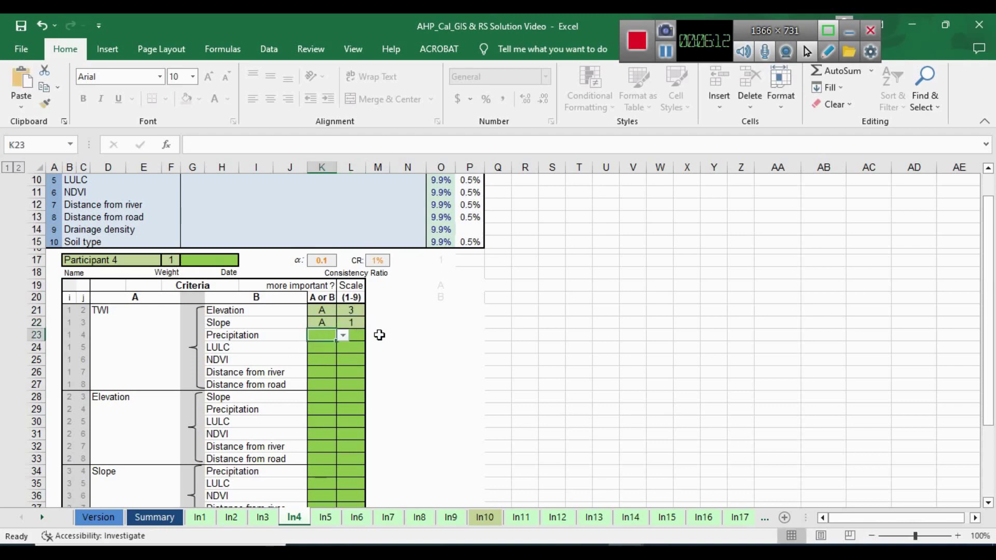
- Review the criteria weights, the remaining pairwise comparisons and the 1 to 9 intensity definitions on sheet In4
scroll(380, 336, "up", 3)
scroll(410, 336, "down", 2)
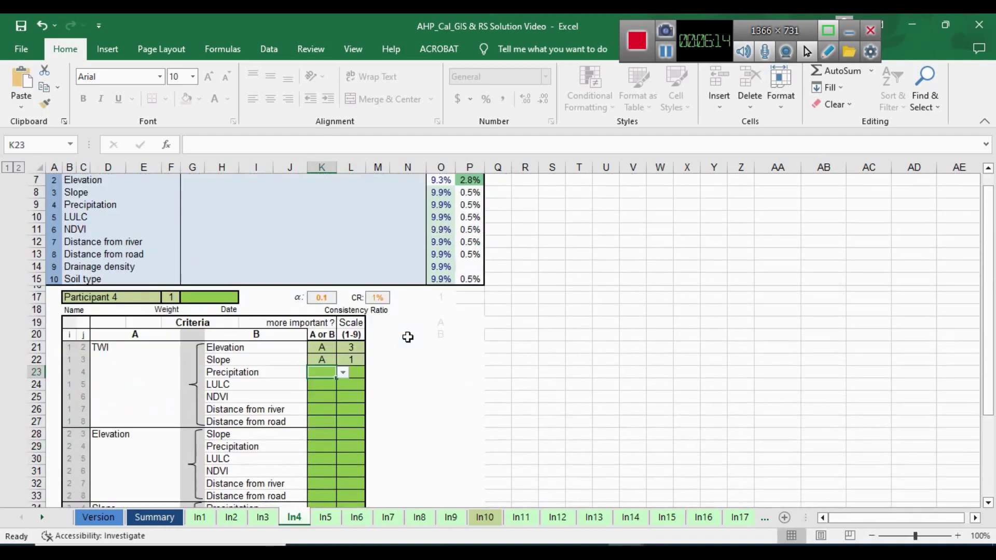
scroll(327, 369, "down", 1)
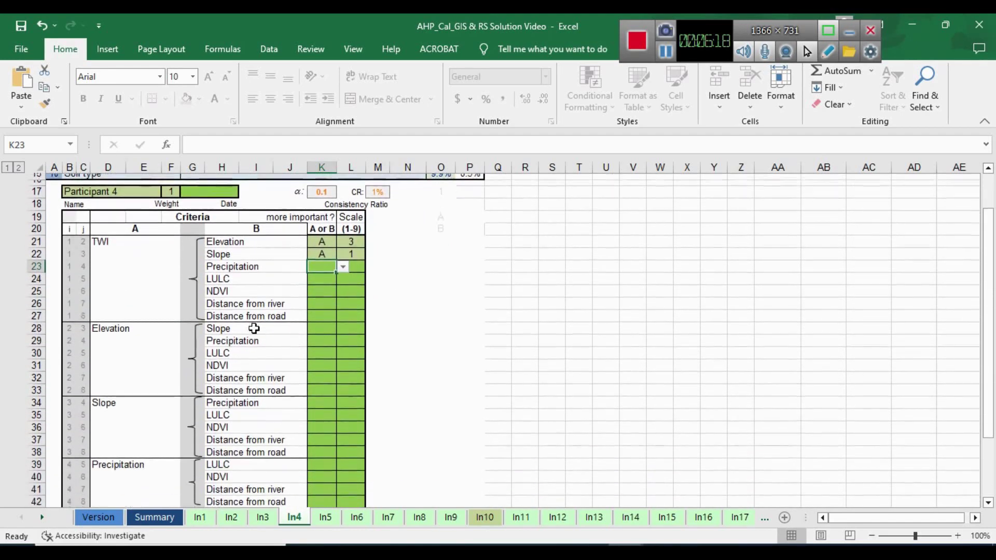
scroll(316, 327, "down", 2)
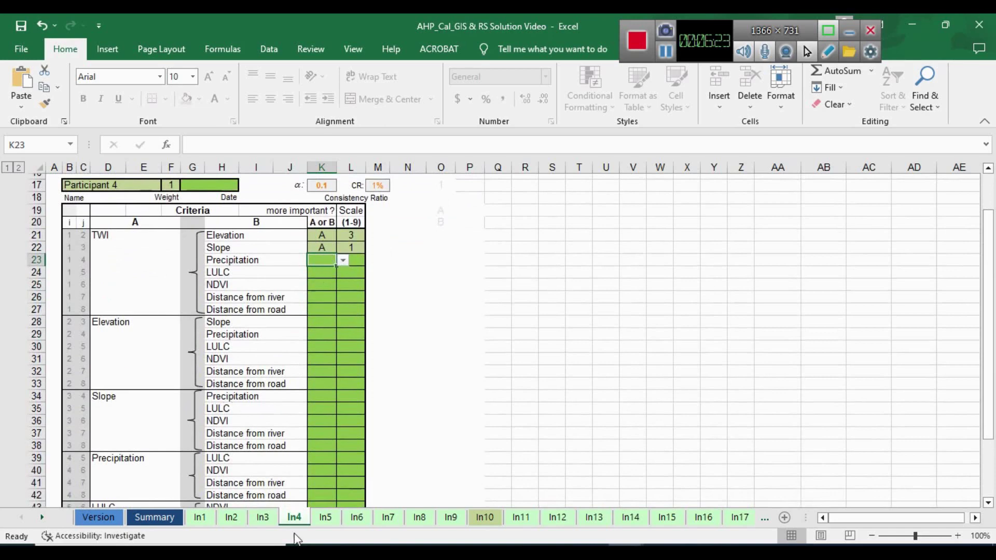
scroll(336, 297, "up", 5)
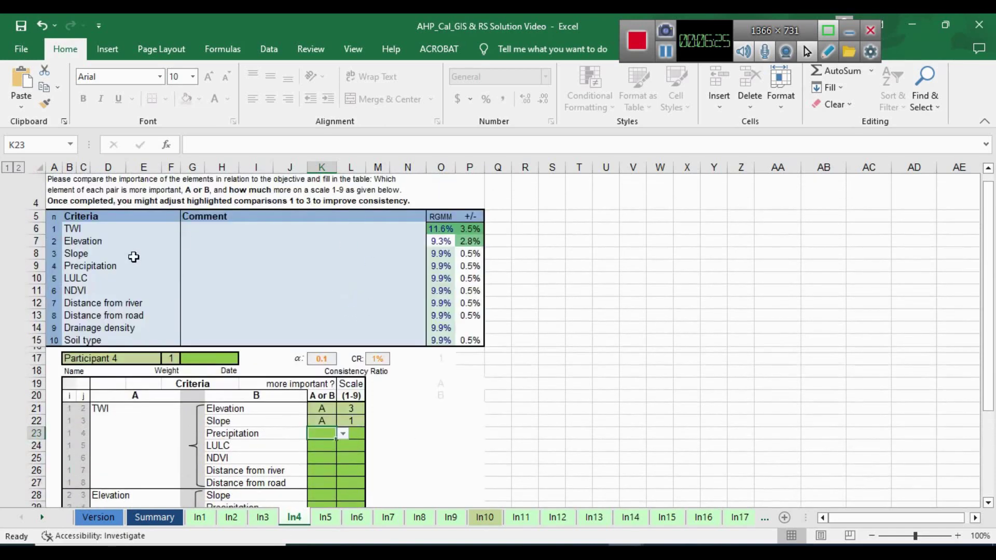
scroll(311, 307, "down", 2)
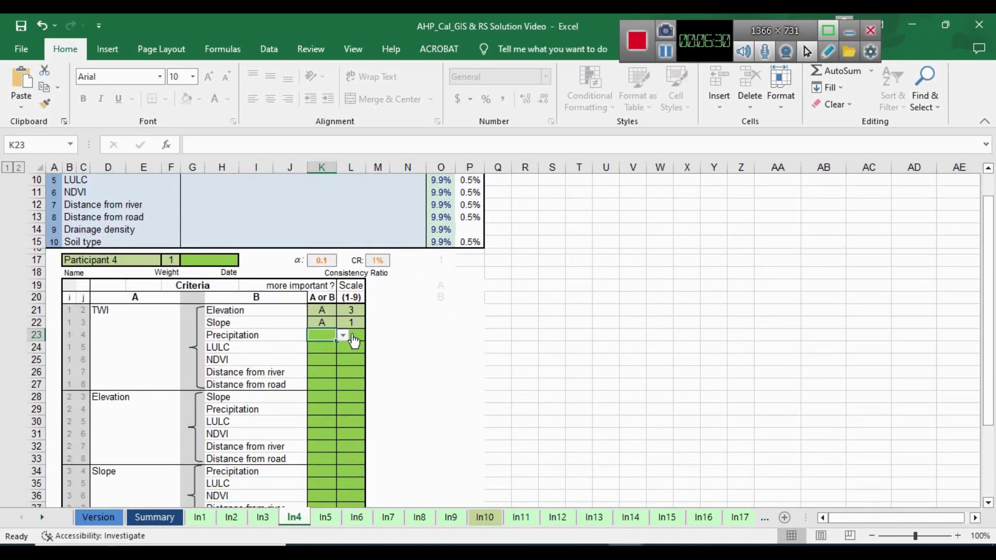
scroll(354, 338, "down", 4)
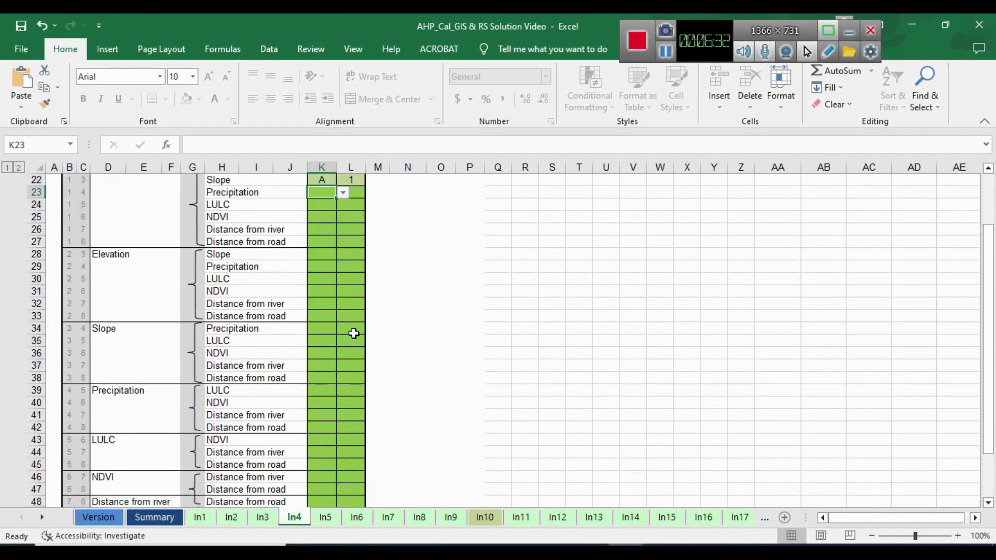
scroll(354, 334, "down", 8)
scroll(354, 335, "down", 1)
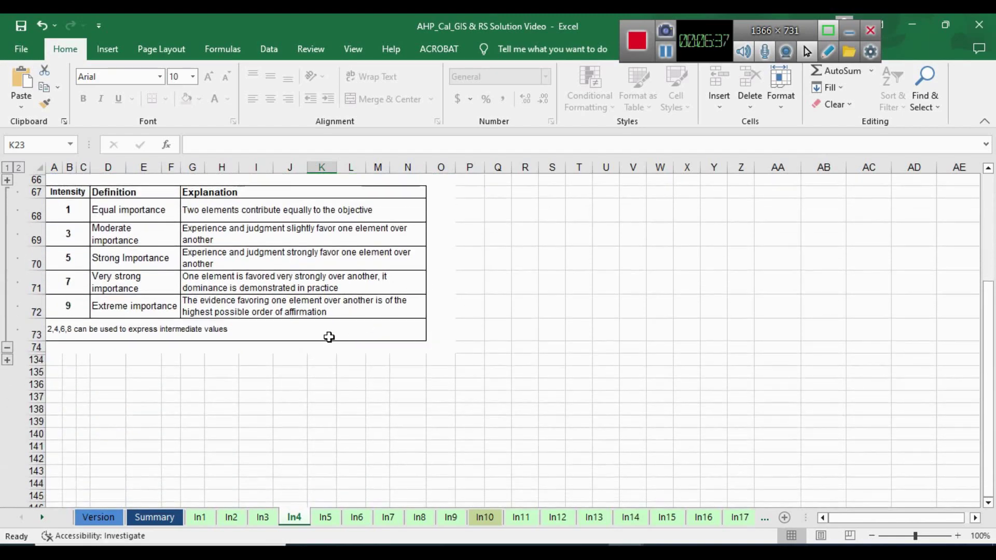
- Switch to the Book1 workbook and select the % weightage values of all eight criteria in C2:C9
left_click(620, 551)
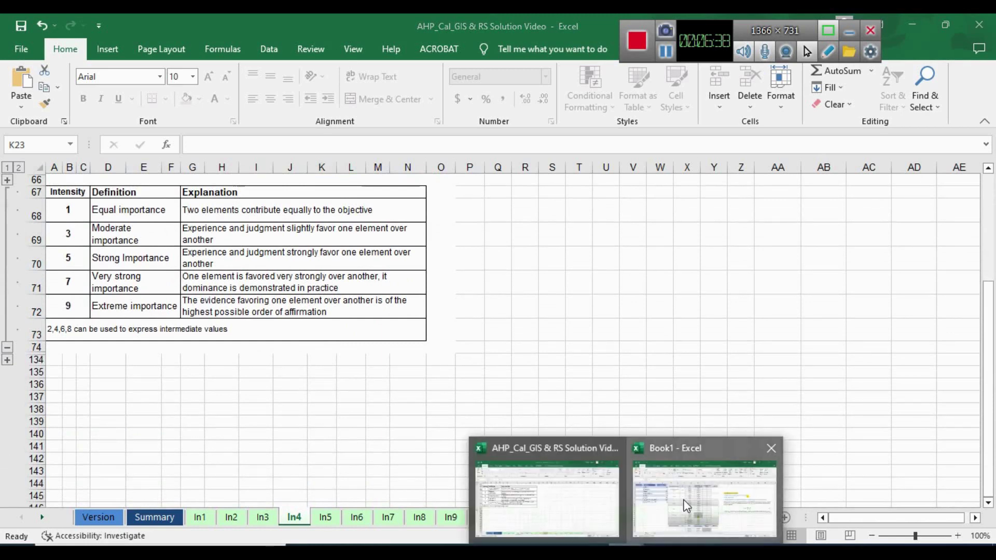
left_click(683, 506)
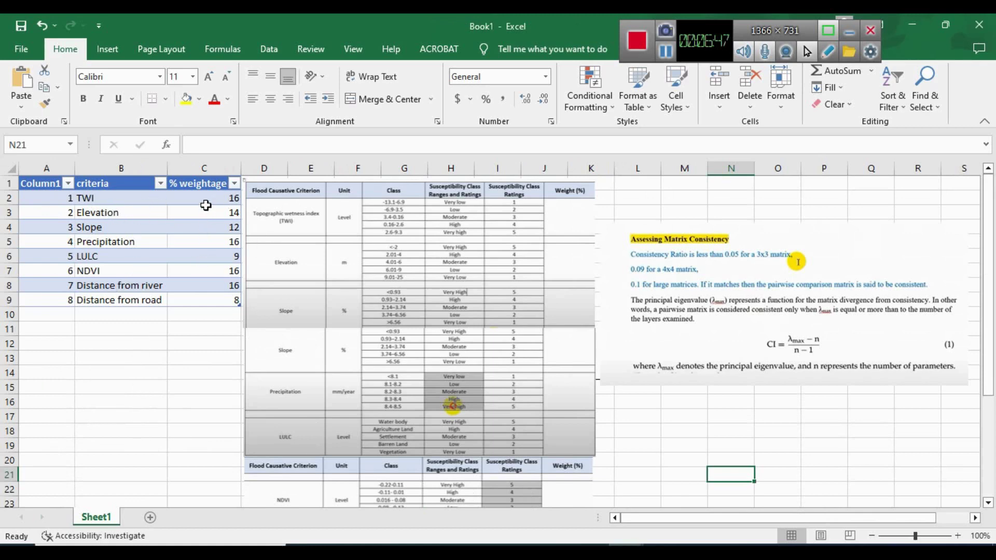
left_click_drag(206, 199, 206, 301)
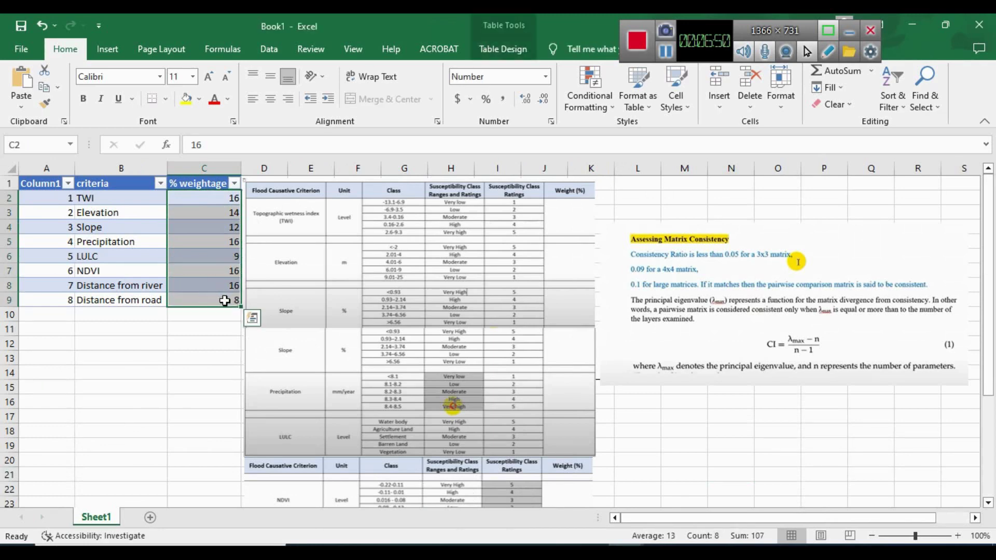
- Examine the TWI and Elevation entries with their % weightage values in the criteria table, enlarging the sheet to 208%
left_click(104, 199)
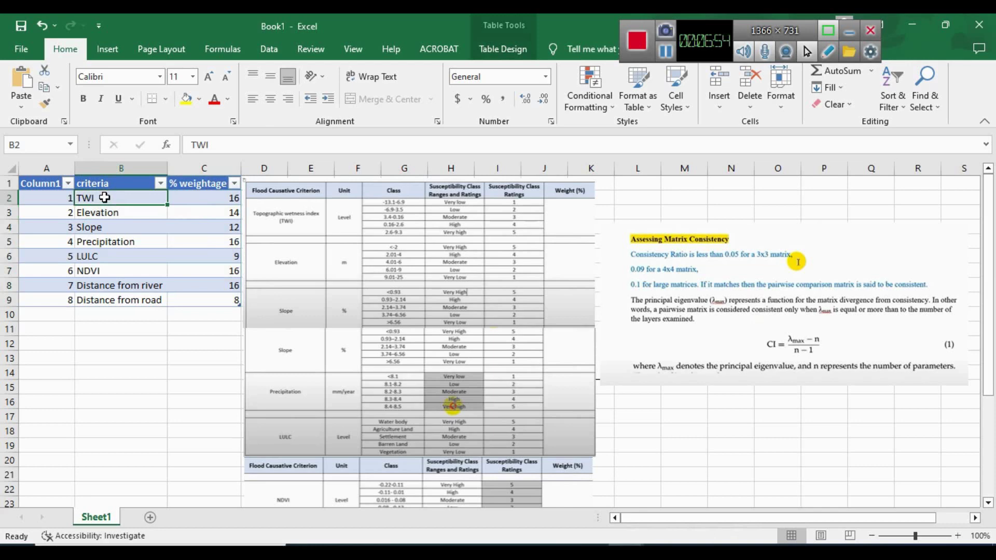
left_click(219, 202)
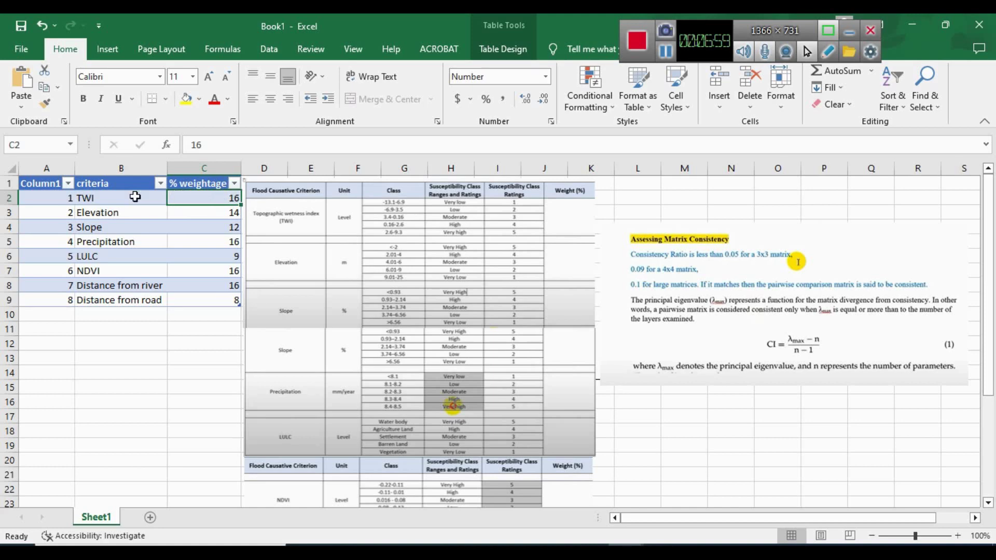
left_click(136, 197)
left_click(215, 197)
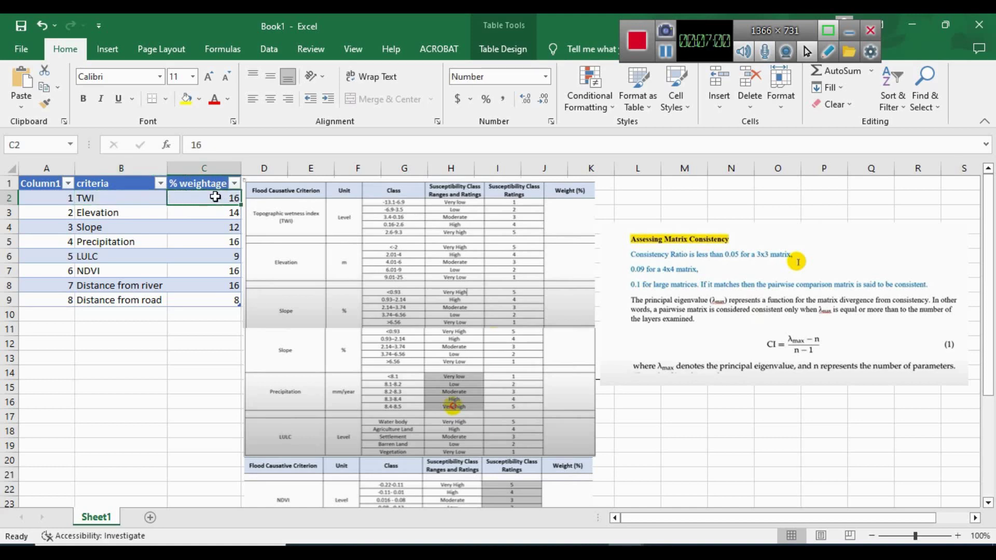
left_click(116, 202)
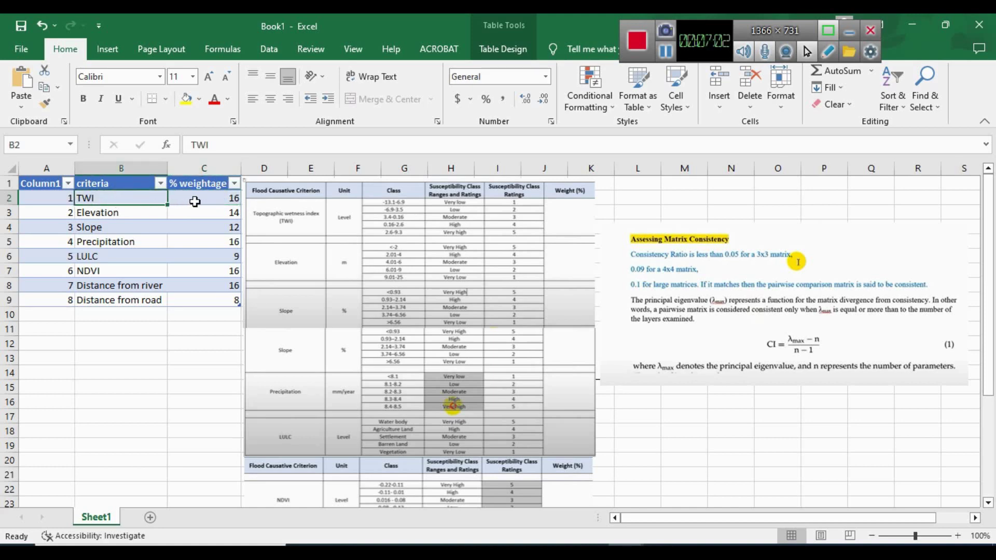
left_click(194, 202)
left_click(111, 213)
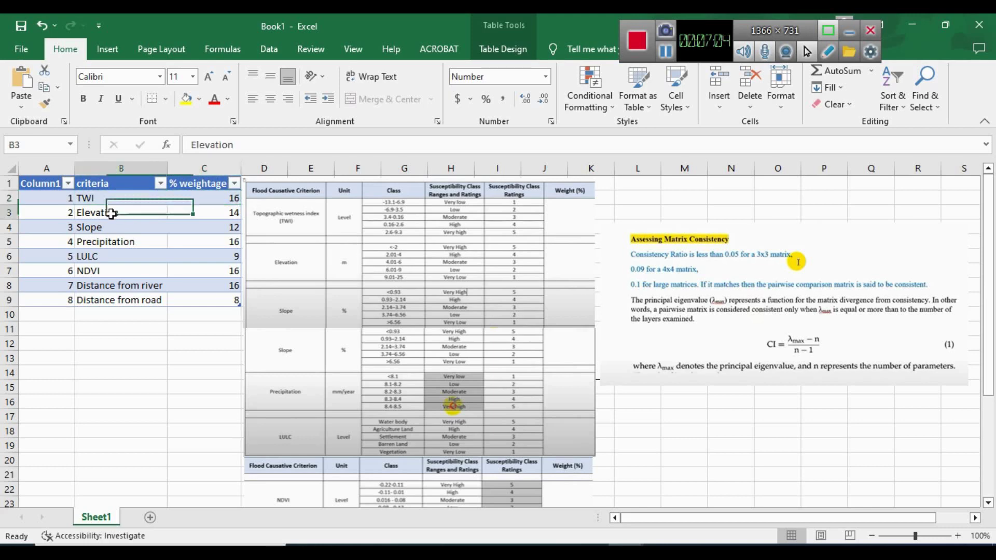
left_click(205, 216)
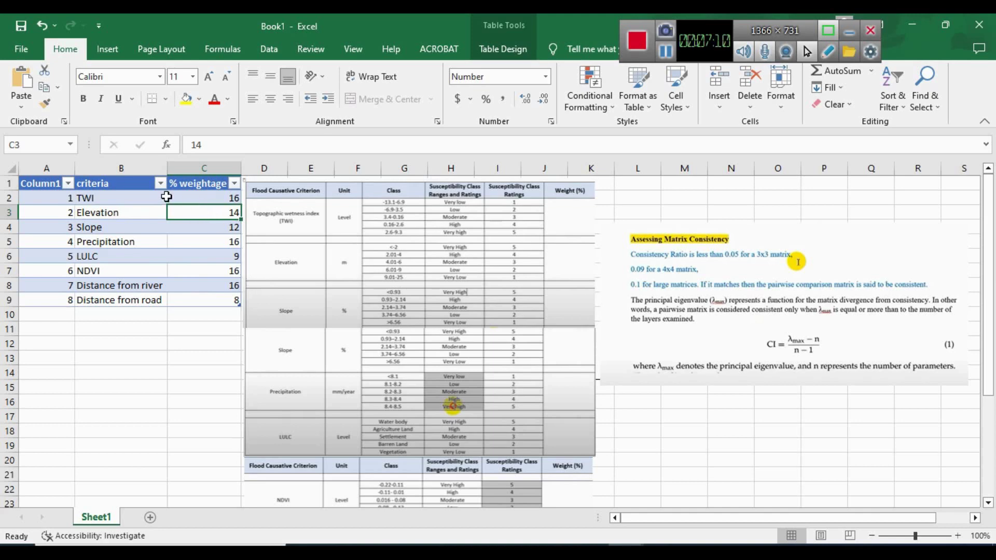
left_click(204, 197)
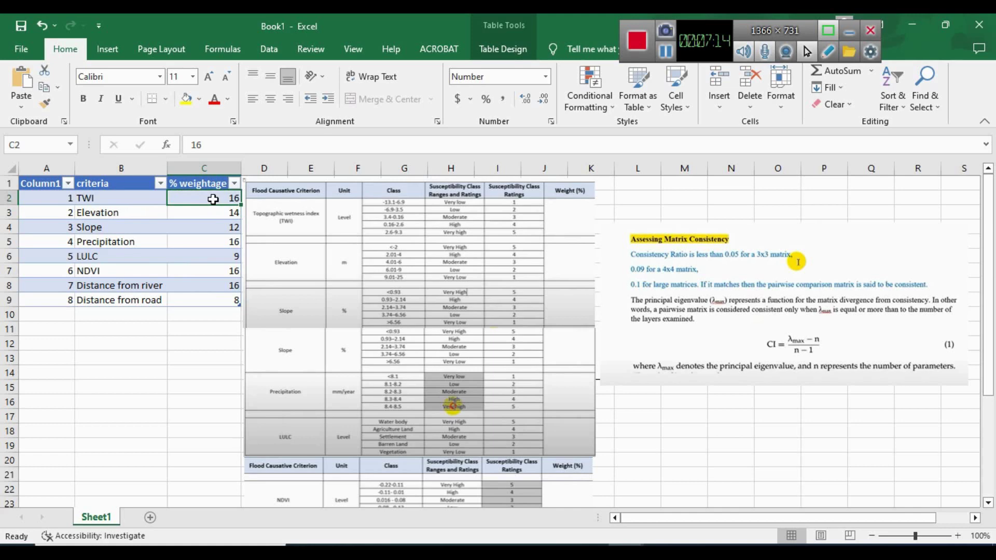
left_click(928, 537)
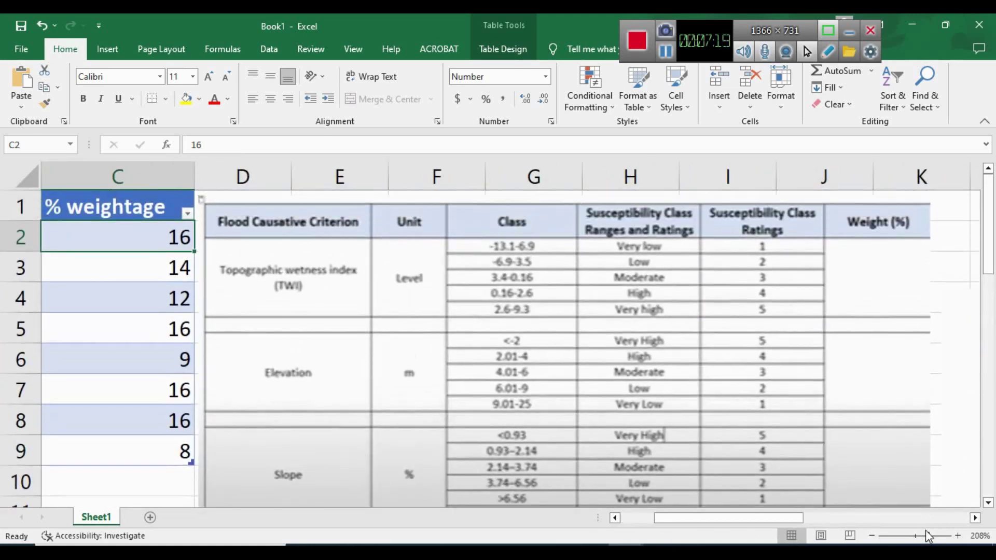
- Examine the susceptibility class ranges and ratings of the TWI and Elevation criteria in the flood criterion table
scroll(863, 425, "up", 2)
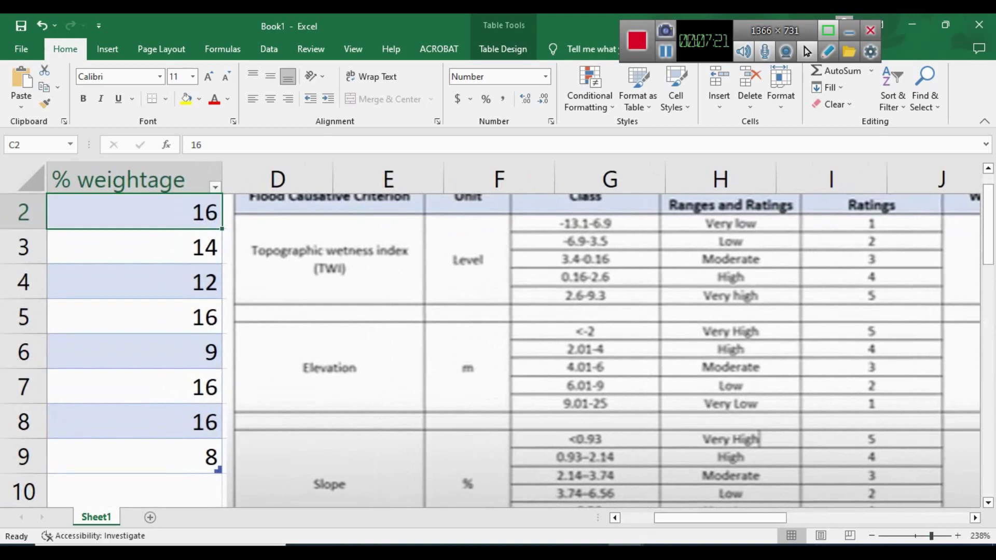
scroll(603, 307, "up", 1)
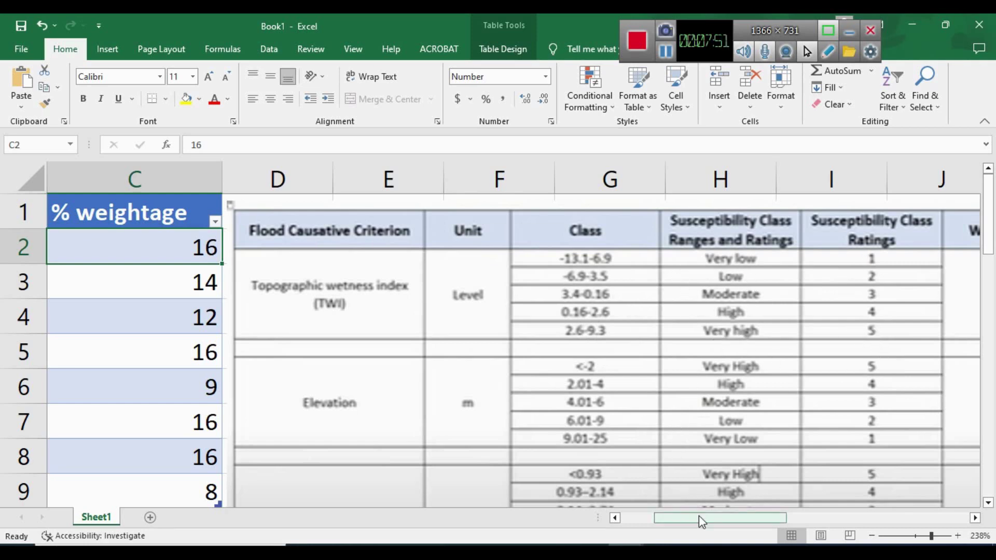
left_click_drag(699, 516, 722, 520)
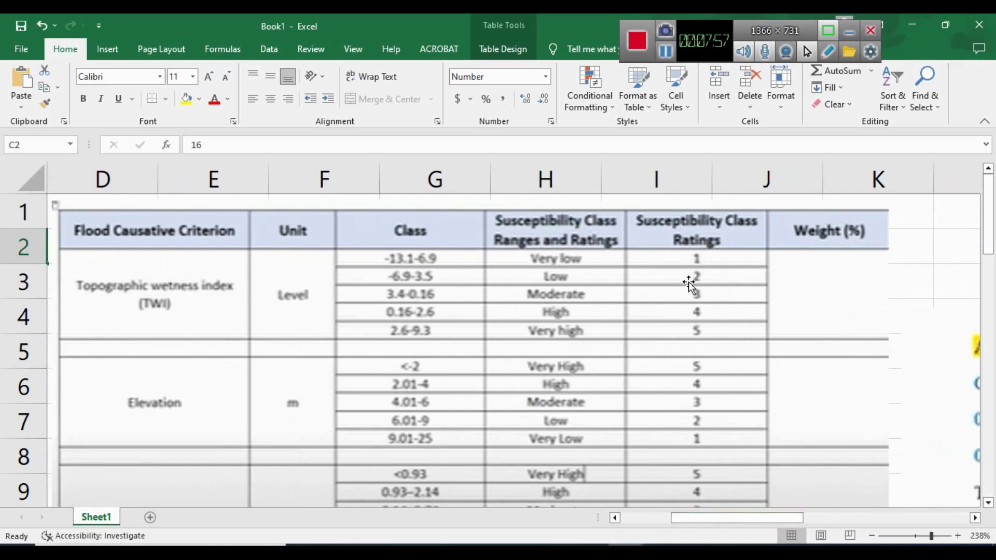
- Switch to ArcMap, hide the re_slope.tif layer, and display re_TWI.tif with its class legend expanded
key("alt+Tab")
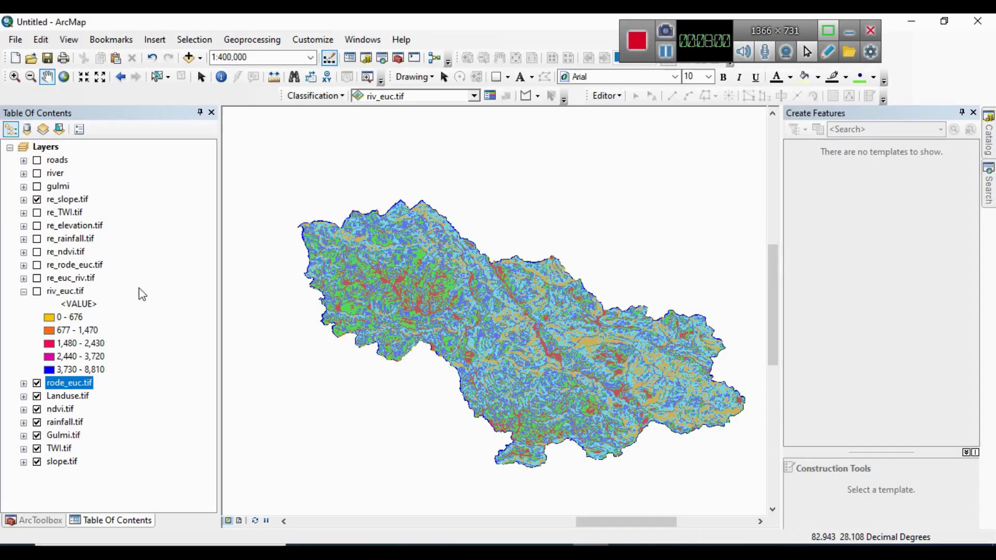
left_click(37, 199)
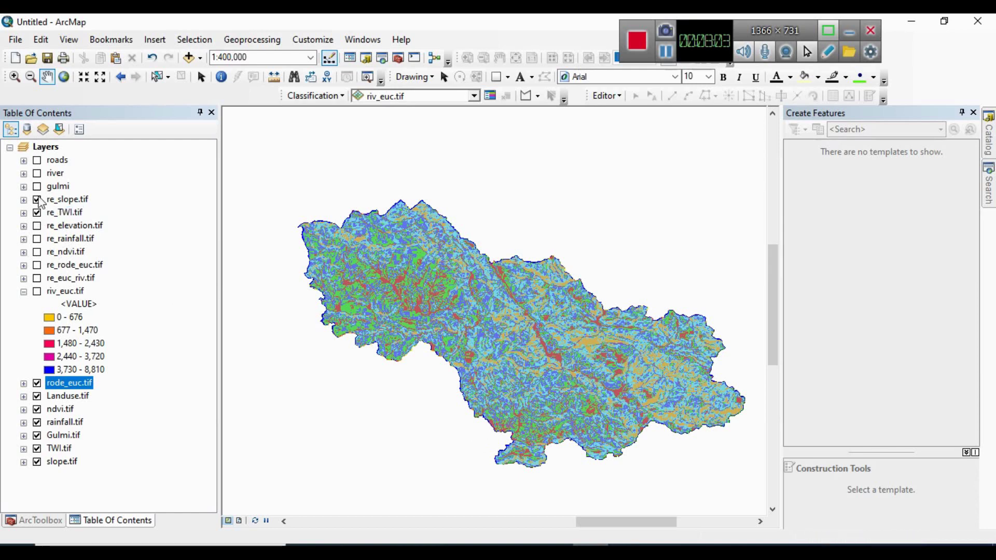
left_click(36, 212)
left_click(24, 212)
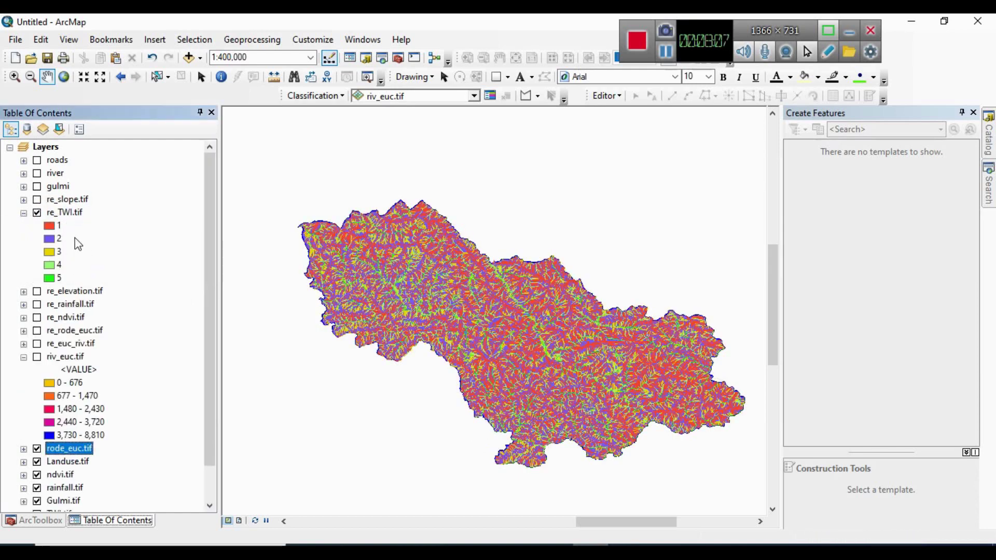
- Switch back to the Book1 workbook and review the criteria's % weightage values alongside the susceptibility class ratings
left_click(625, 551)
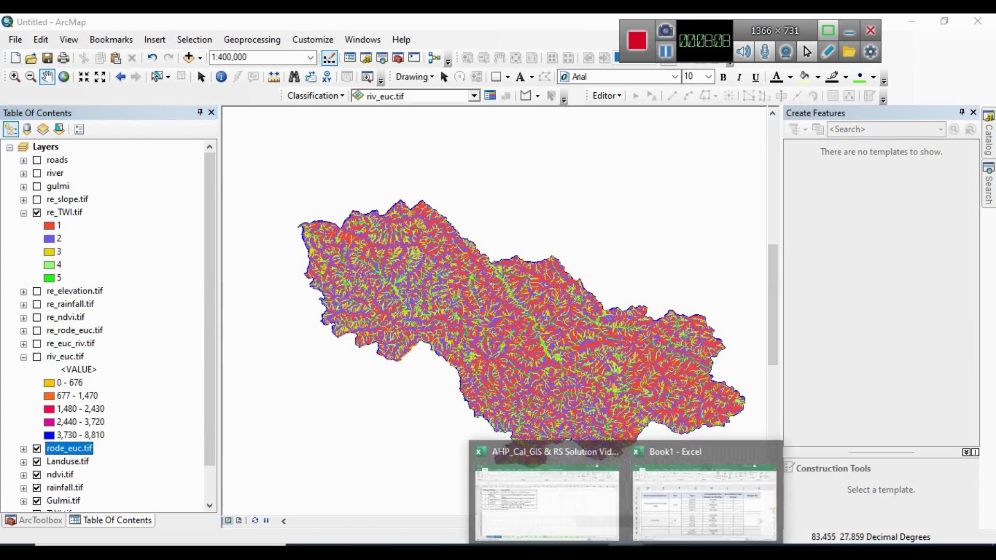
left_click(690, 501)
scroll(311, 300, "down", 2)
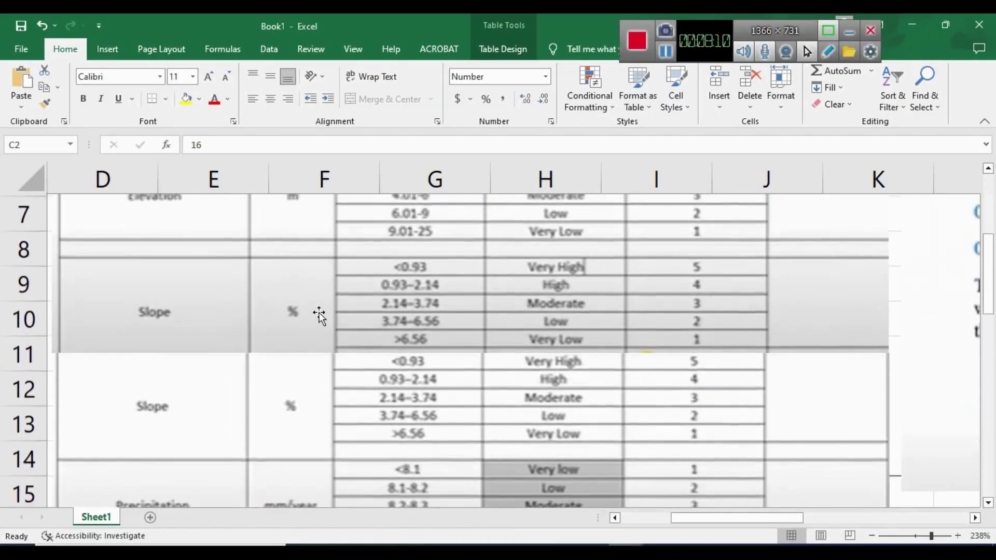
scroll(291, 357, "up", 2)
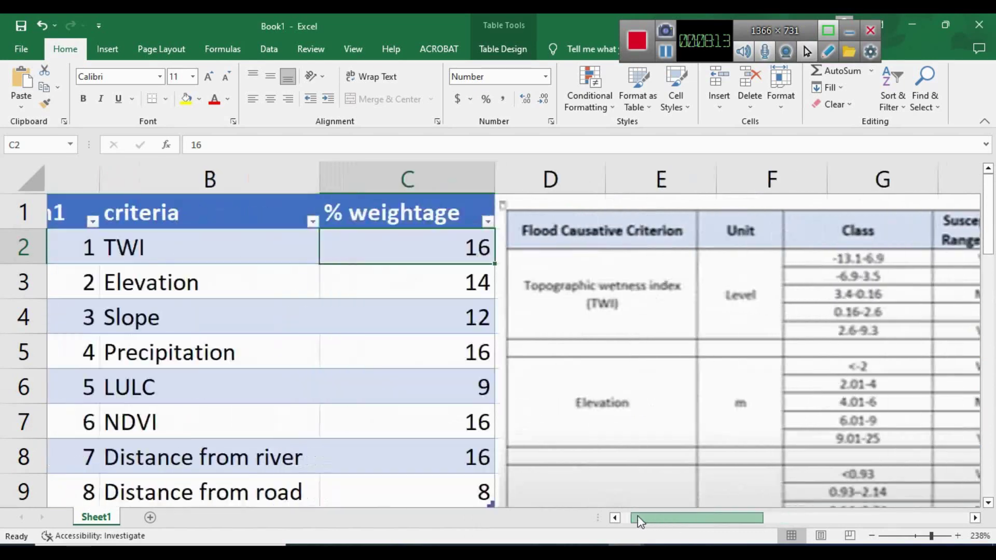
mouse_move(683, 518)
left_mouse_down()
mouse_move(633, 519)
mouse_move(684, 525)
left_mouse_up()
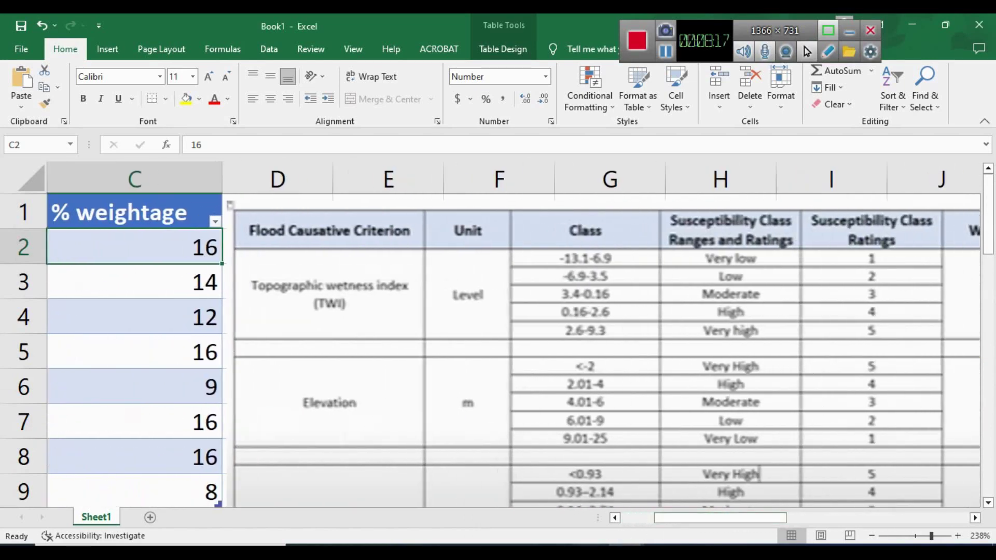
- Switch to ArcMap, search for weighted overlay, and open the Weighted Overlay (Spatial Analyst) tool
key("alt+Tab")
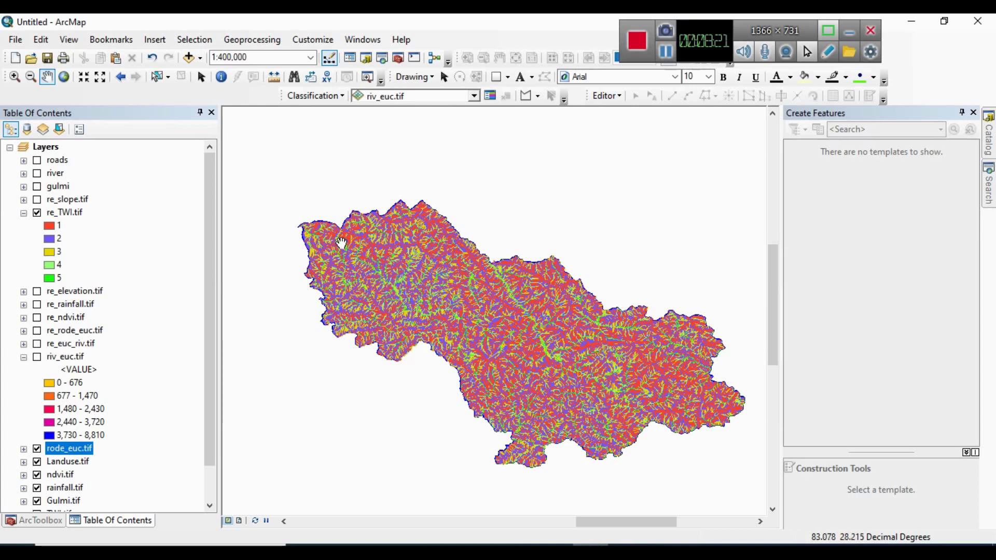
left_click(989, 193)
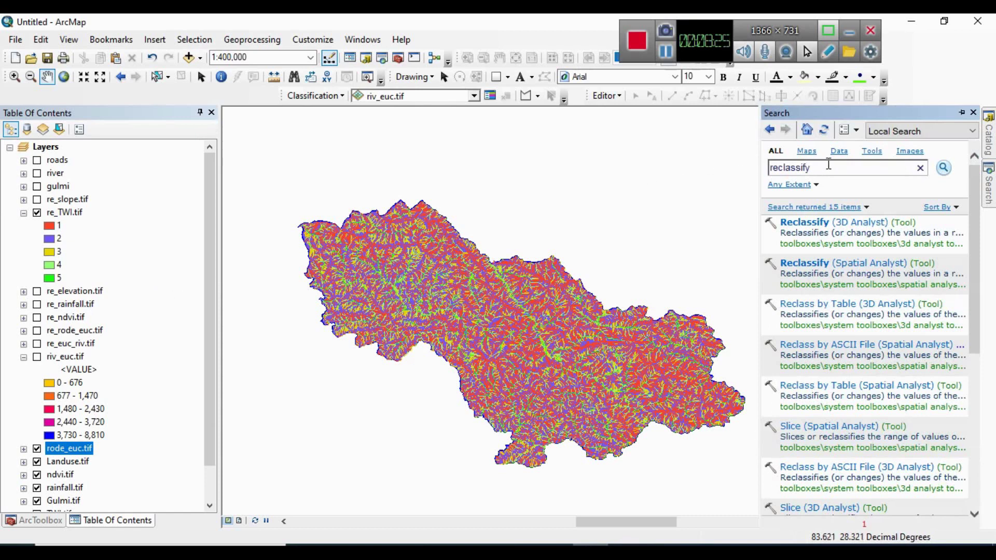
double_click(829, 165)
key("BackSpace")
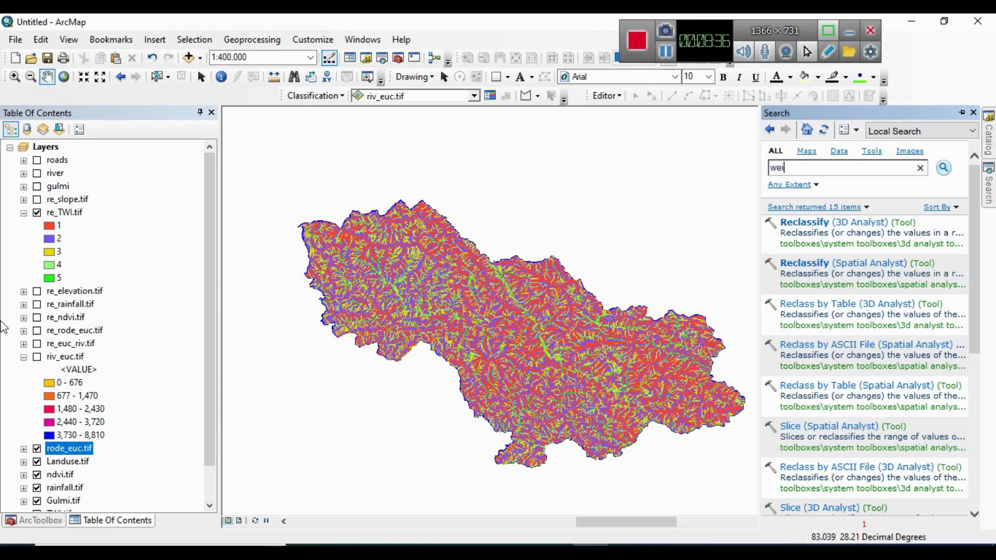
type("ghted overlay")
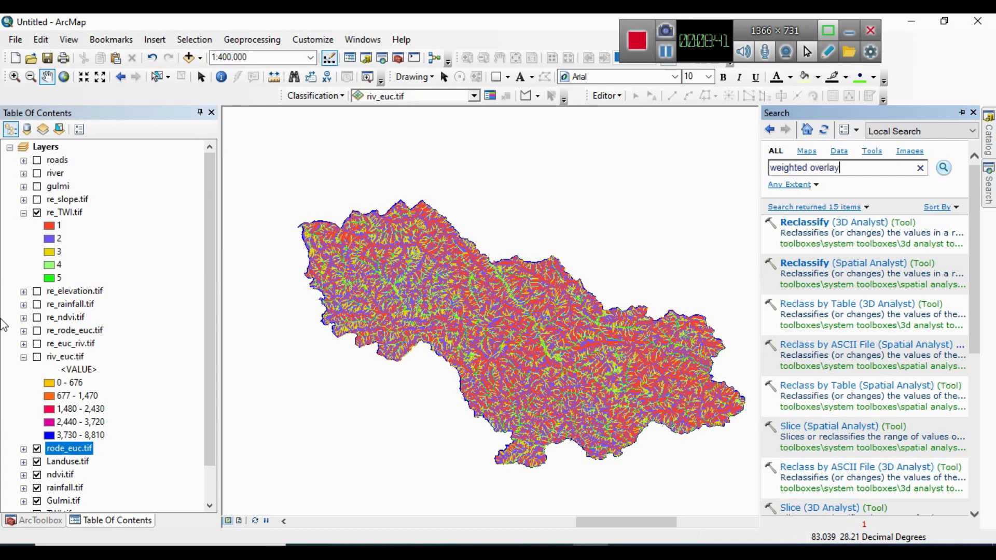
key("Return")
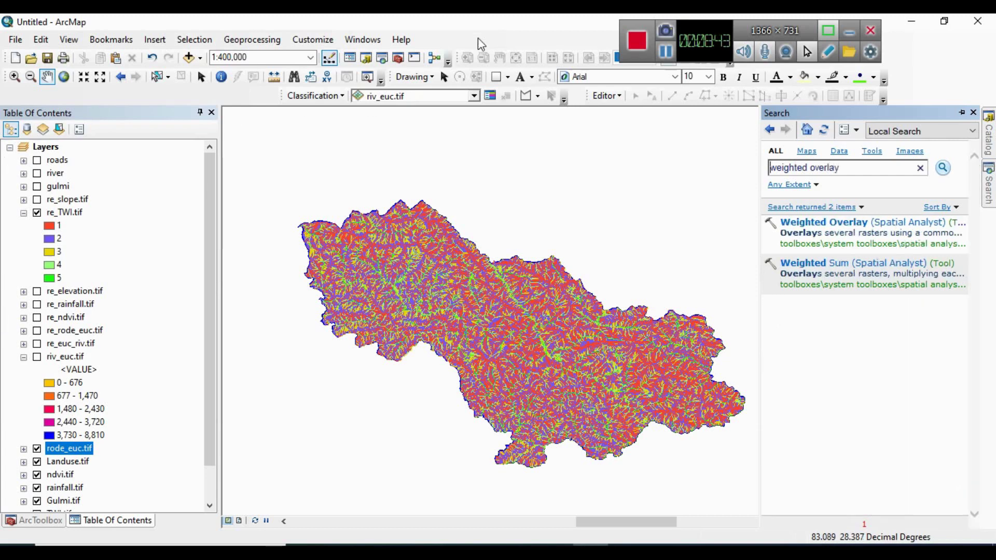
left_click(820, 222)
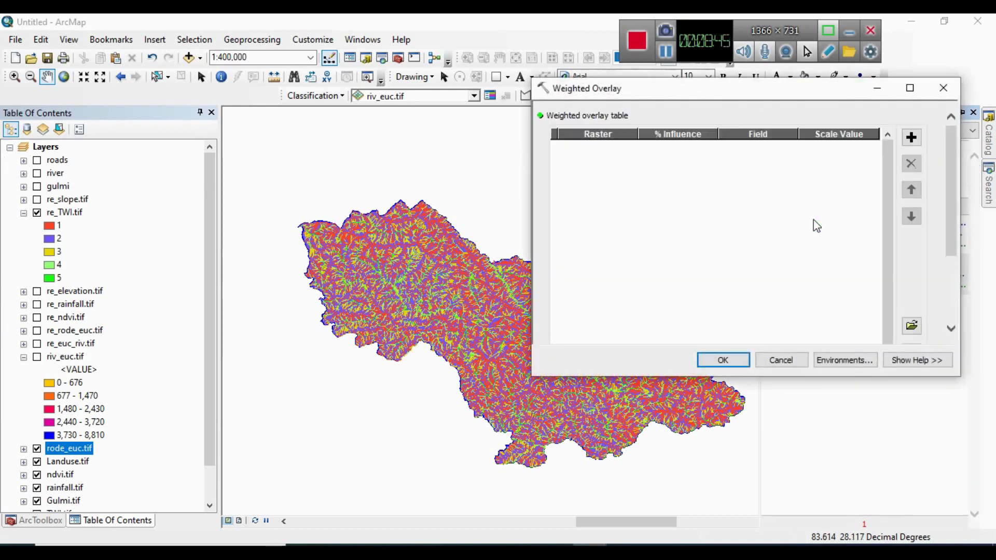
left_click_drag(672, 95, 391, 122)
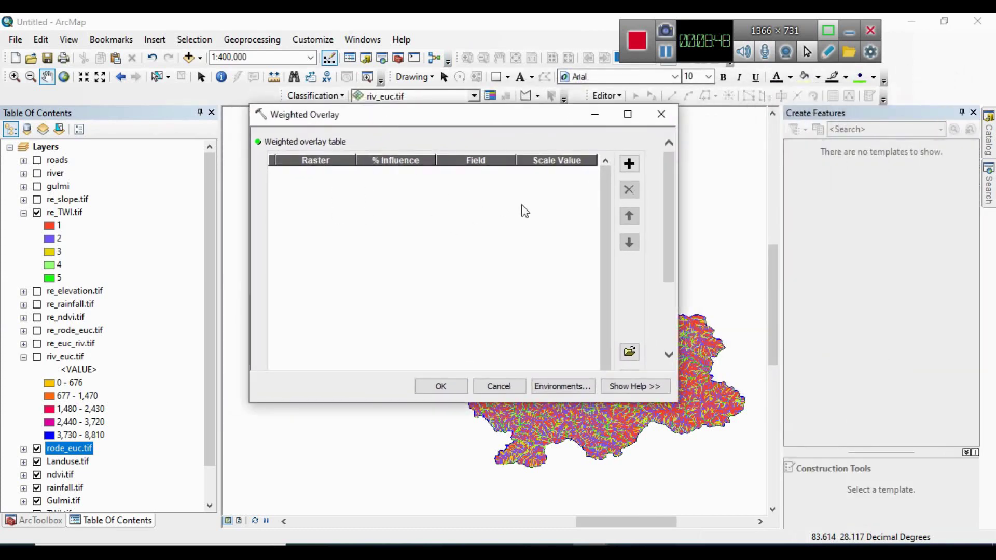
- Add re_TWI.tif to the weighted overlay table with Value as its input field
left_click(629, 164)
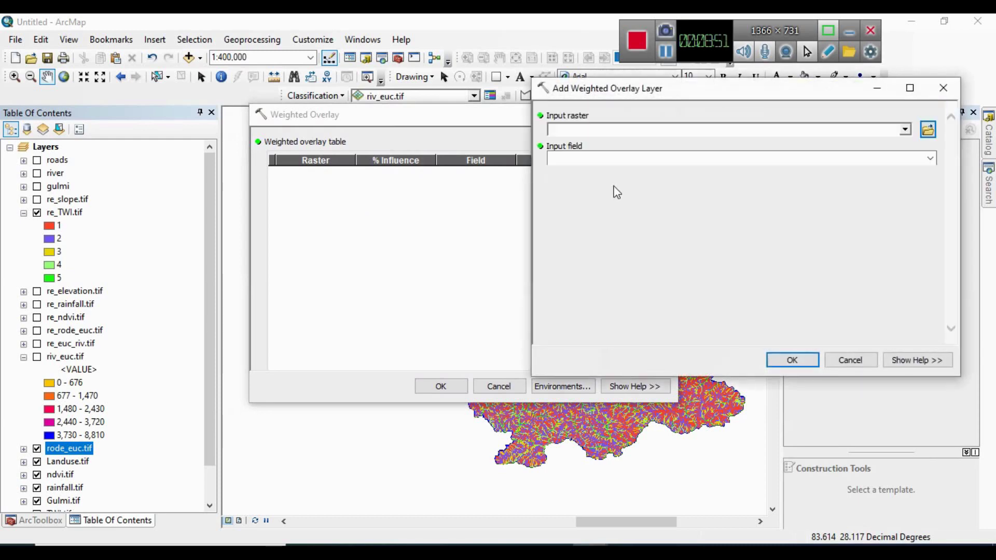
left_click(906, 130)
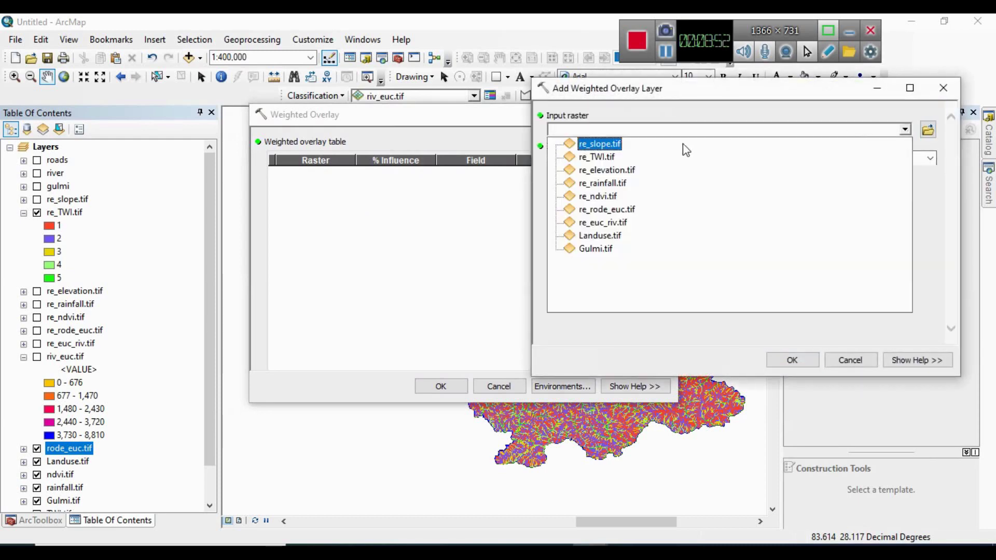
left_click(592, 157)
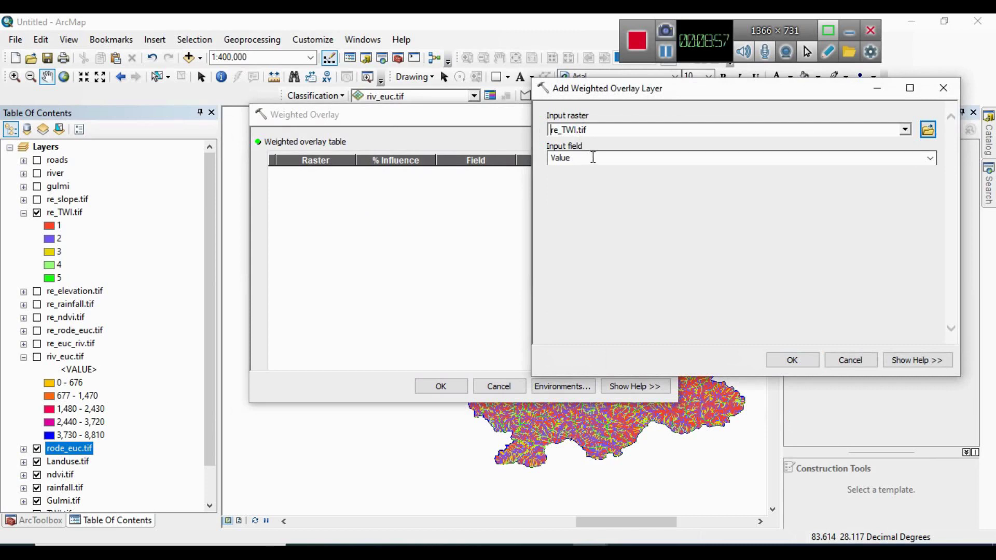
left_click(792, 360)
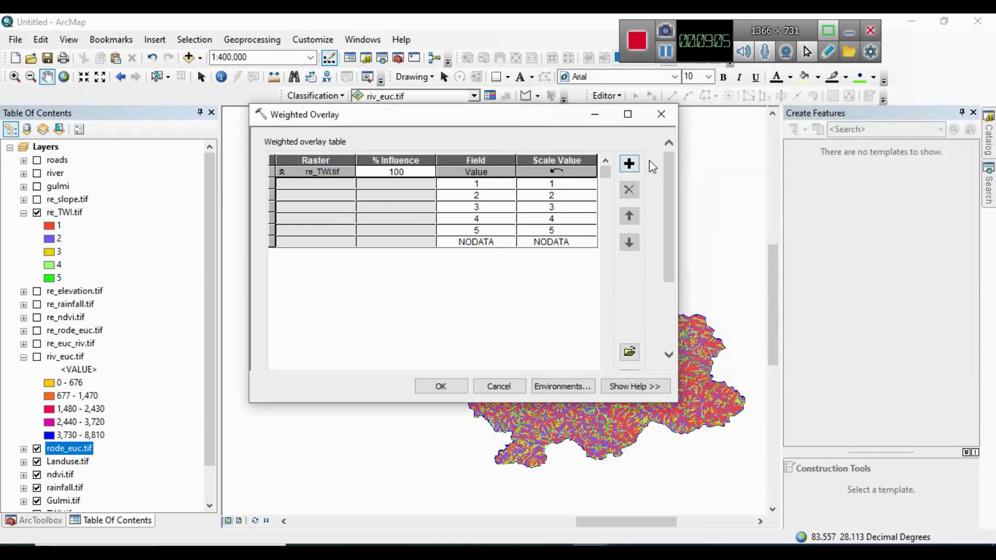
- Add re_slope.tif and re_elevation.tif to the weighted overlay table, each with Value as the input field
left_click(629, 164)
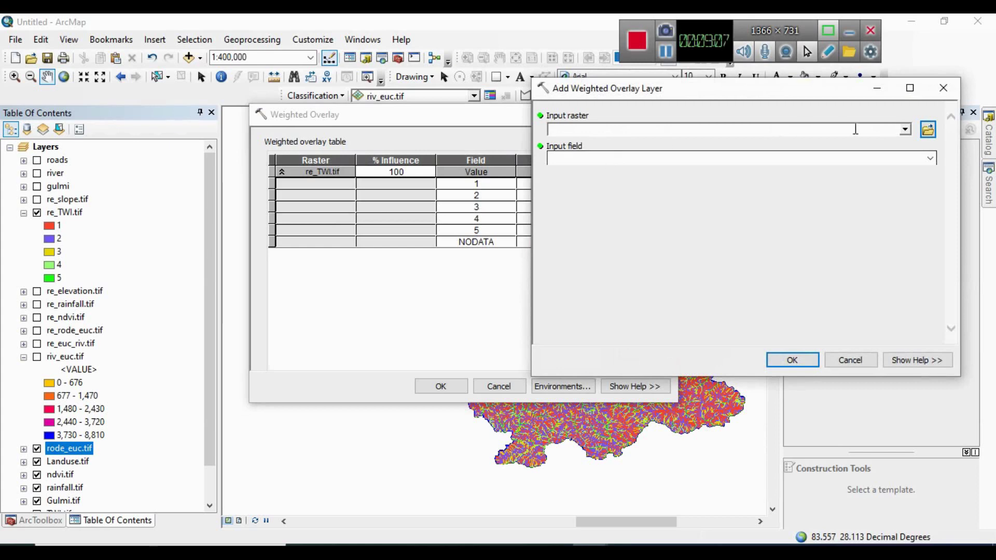
left_click(905, 129)
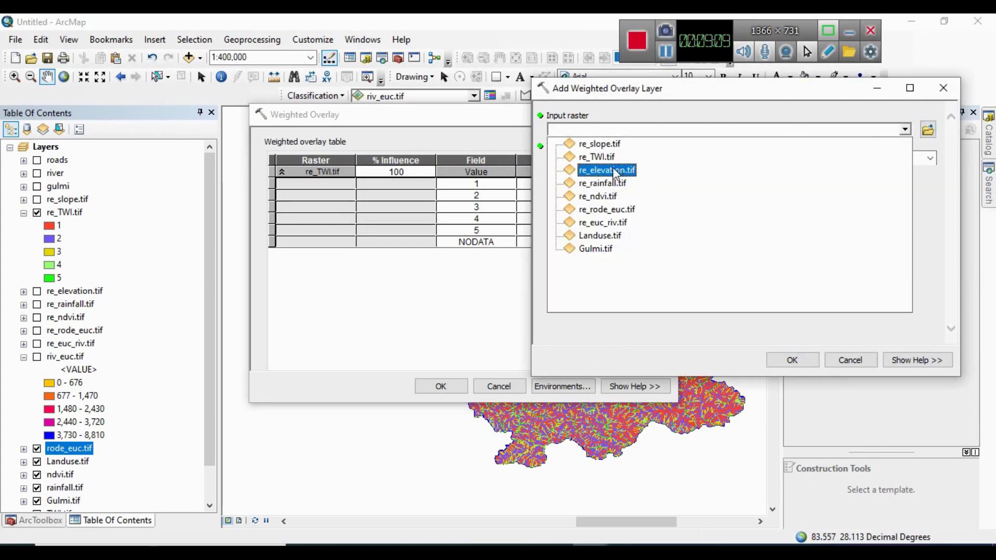
left_click(600, 149)
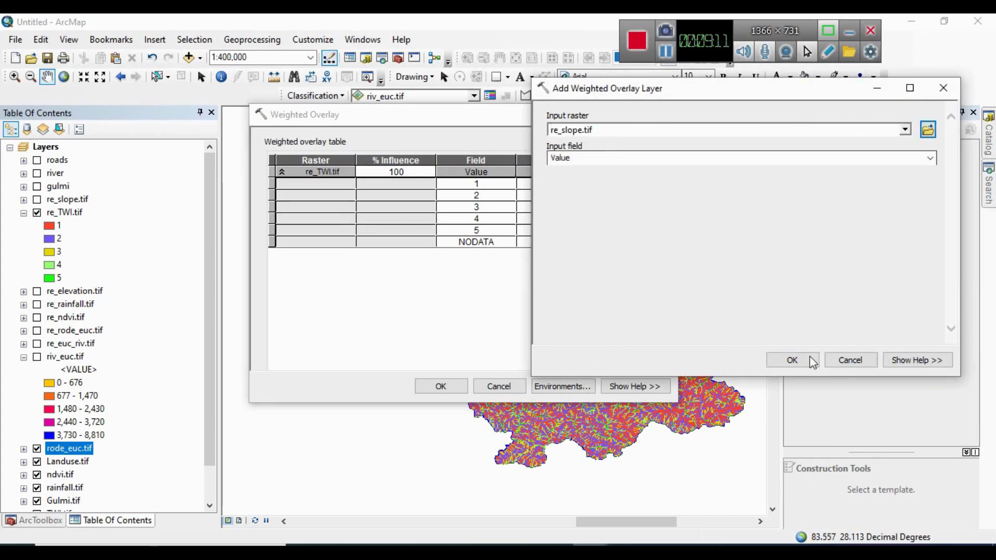
left_click(793, 363)
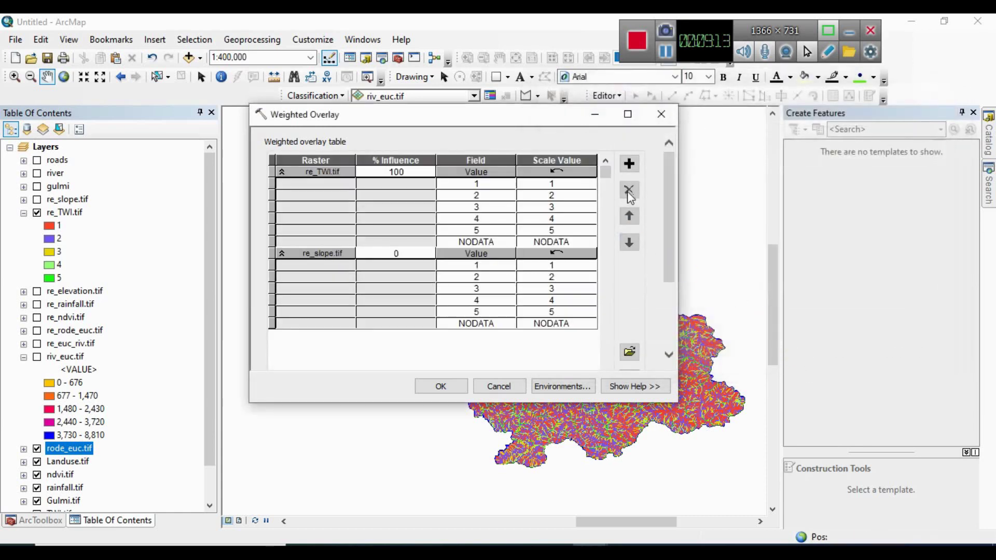
left_click(630, 164)
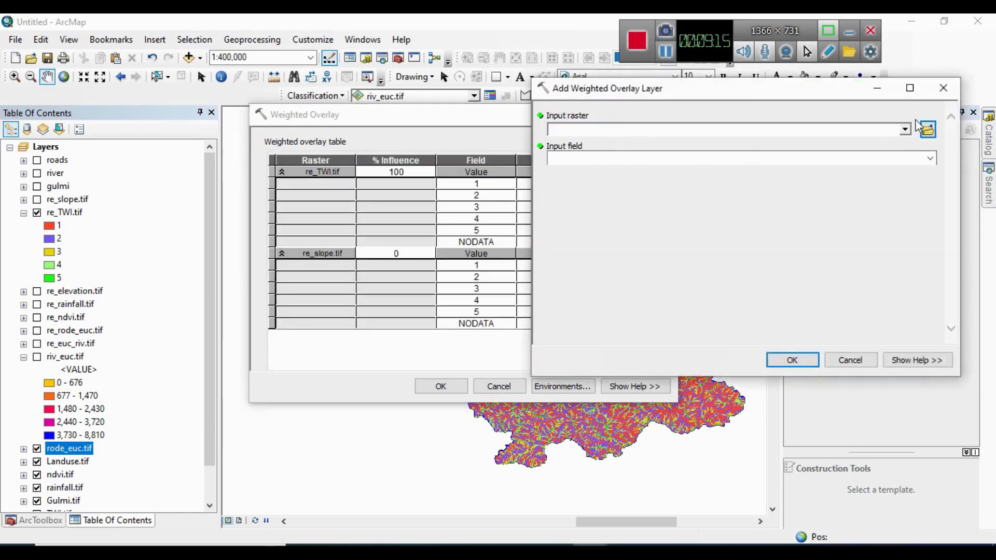
left_click(905, 129)
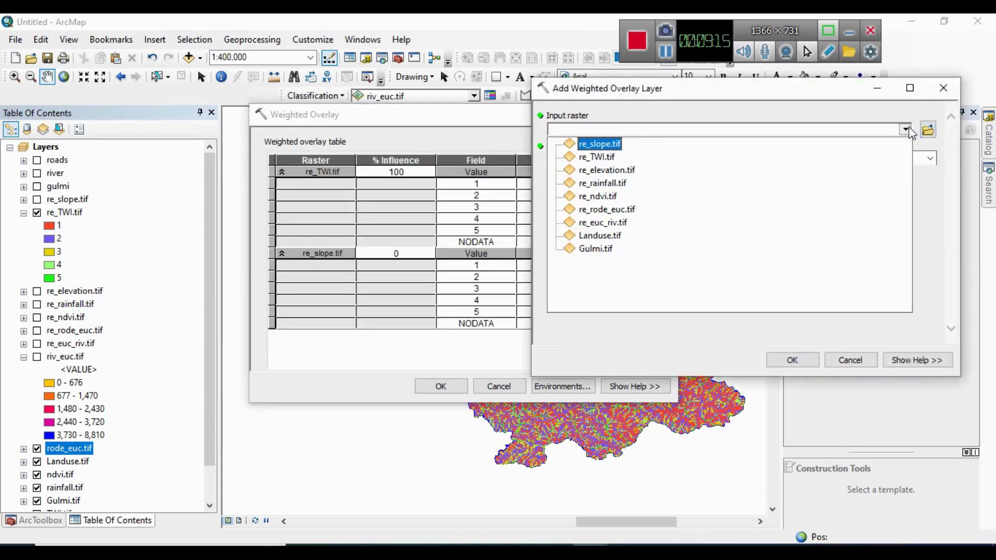
left_click(605, 171)
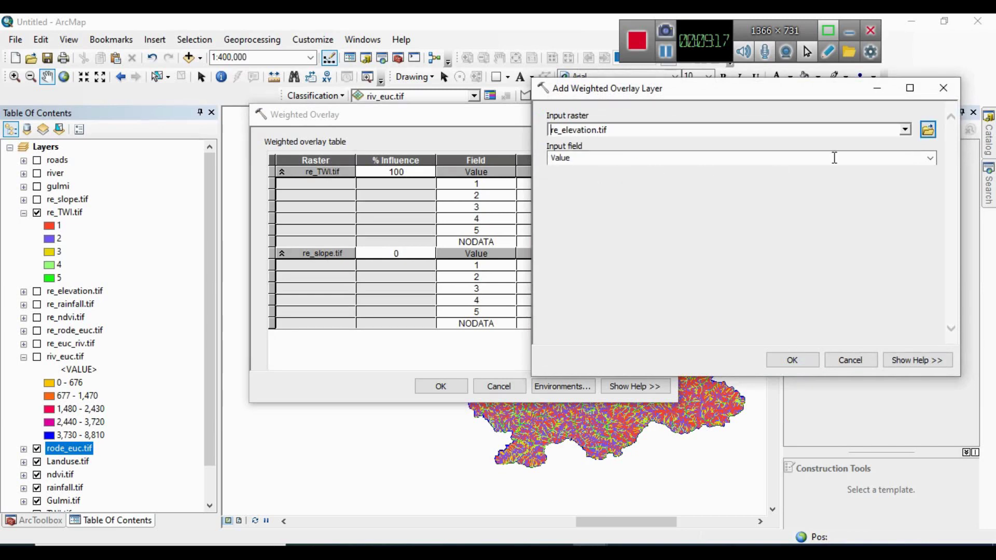
left_click(792, 360)
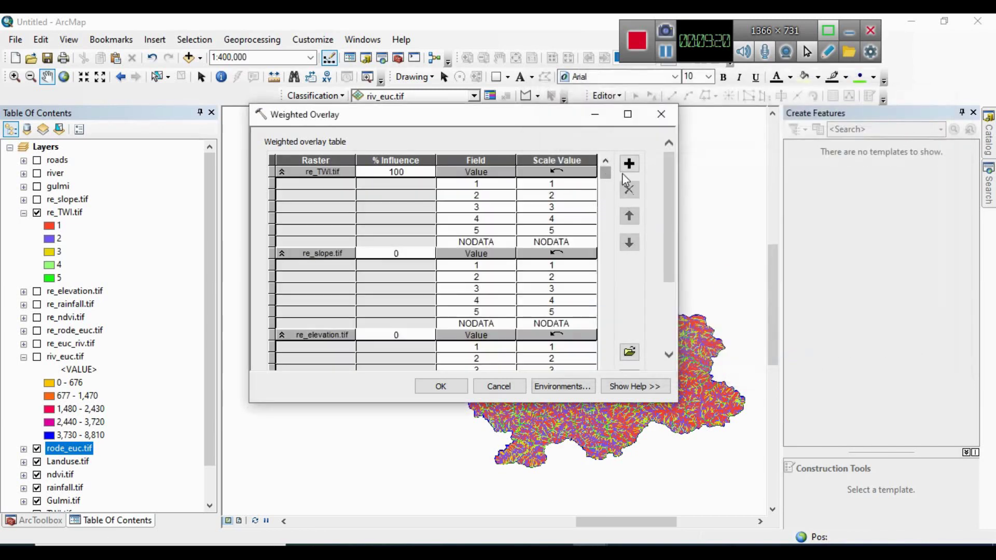
- Add the reclassified rainfall and NDVI rasters, re_rainfall.tif and re_ndvi.tif, to the weighted overlay table
left_click(629, 164)
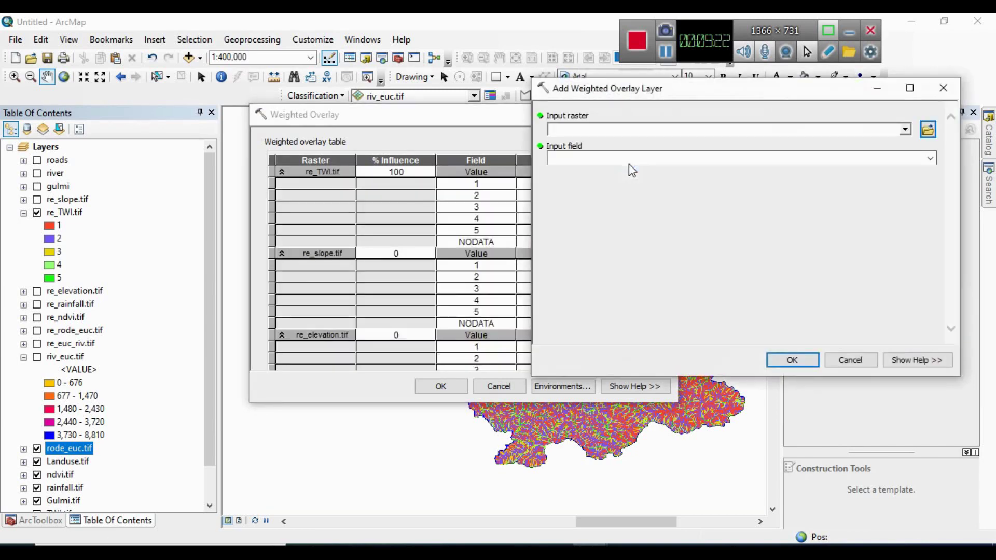
left_click(905, 130)
left_click(609, 181)
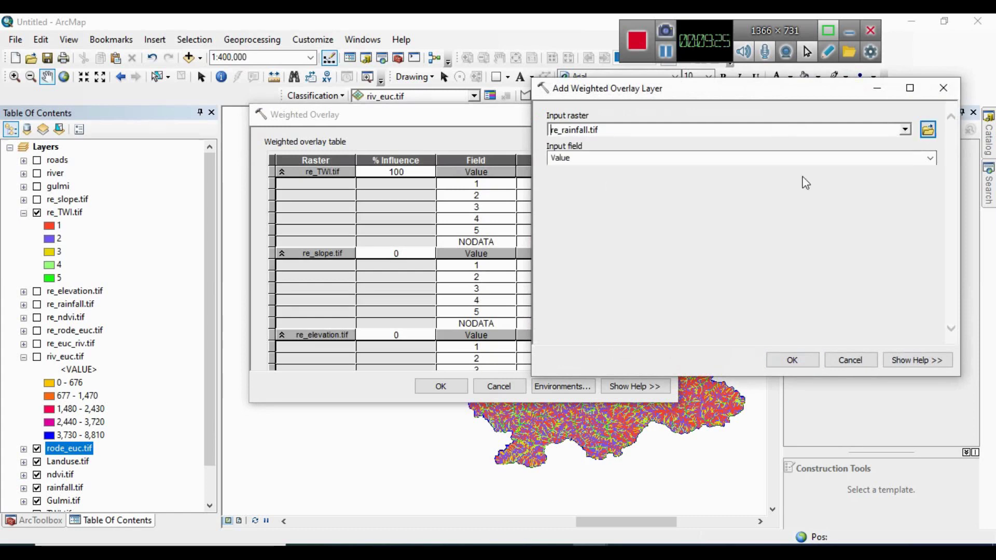
left_click(790, 359)
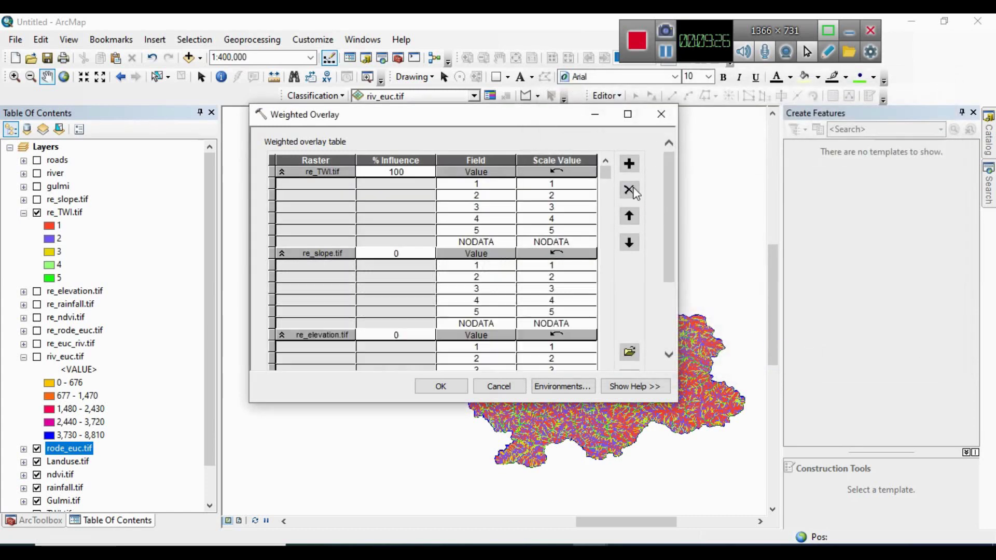
left_click(628, 164)
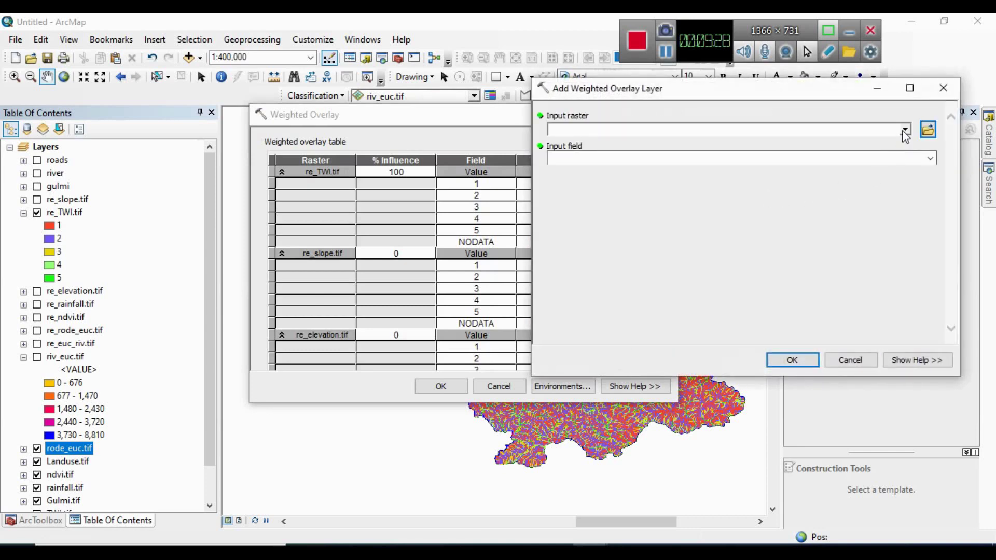
left_click(903, 130)
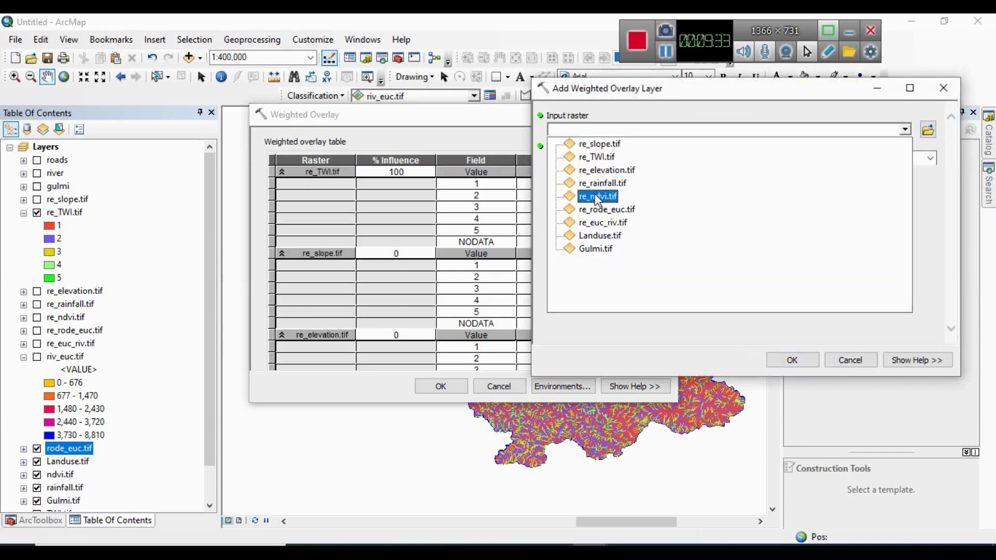
left_click(597, 196)
left_click(793, 360)
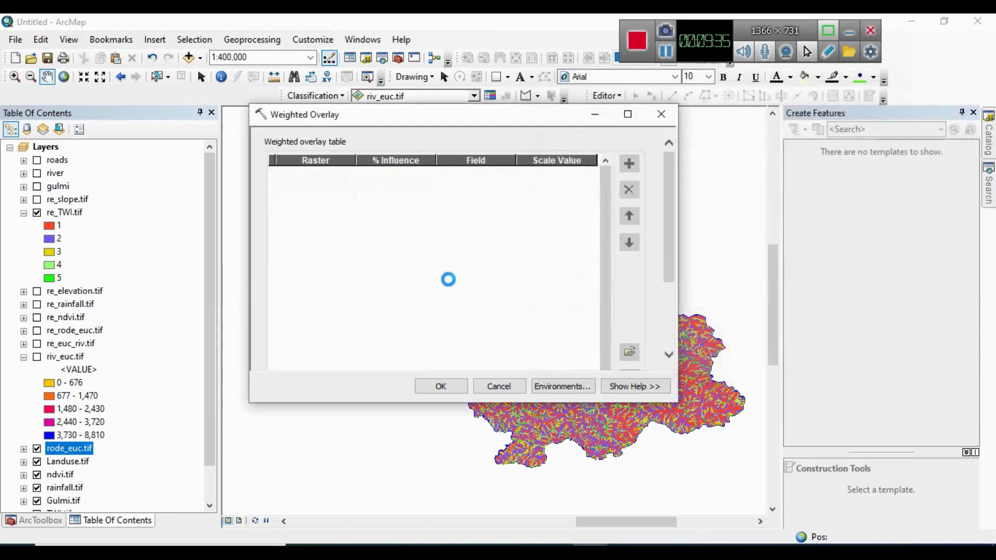
- Add re_rode_euc.tif to the weighted overlay table with Value as its input field
scroll(390, 273, "down", 3)
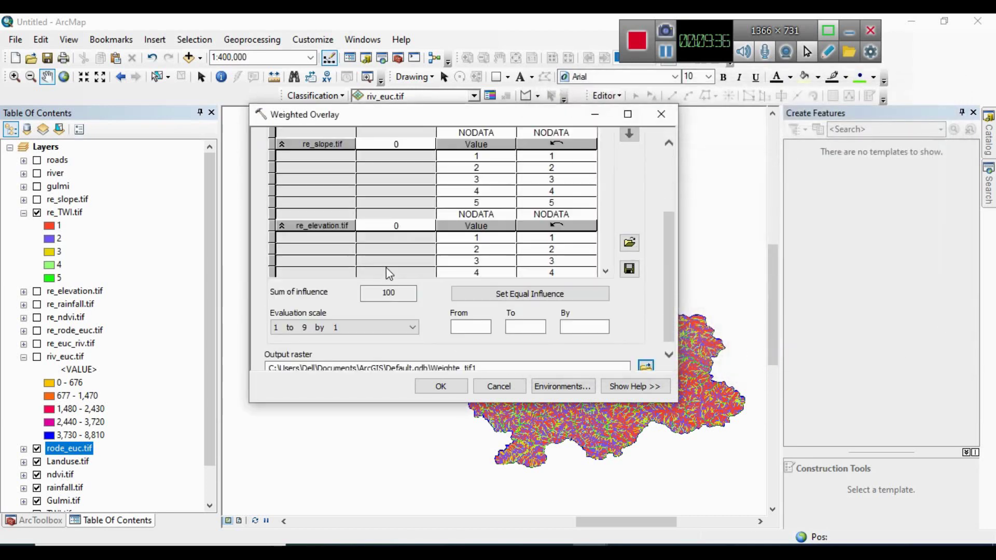
scroll(386, 267, "up", 1)
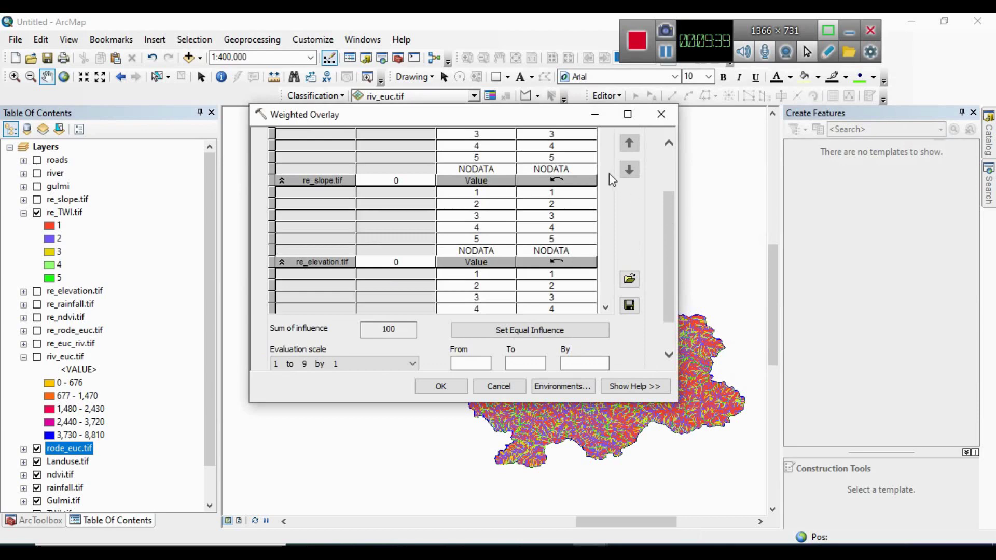
scroll(607, 311, "down", 4)
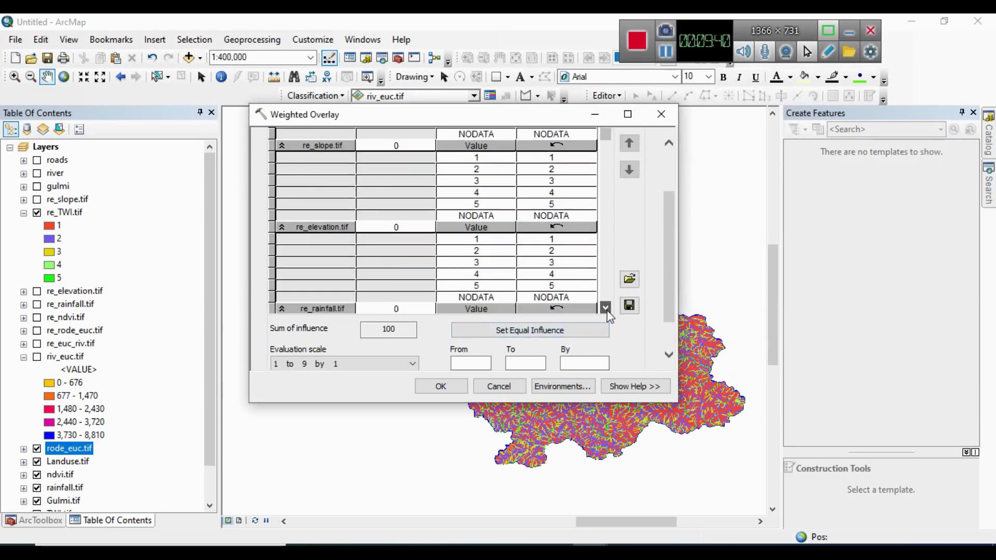
scroll(608, 311, "down", 2)
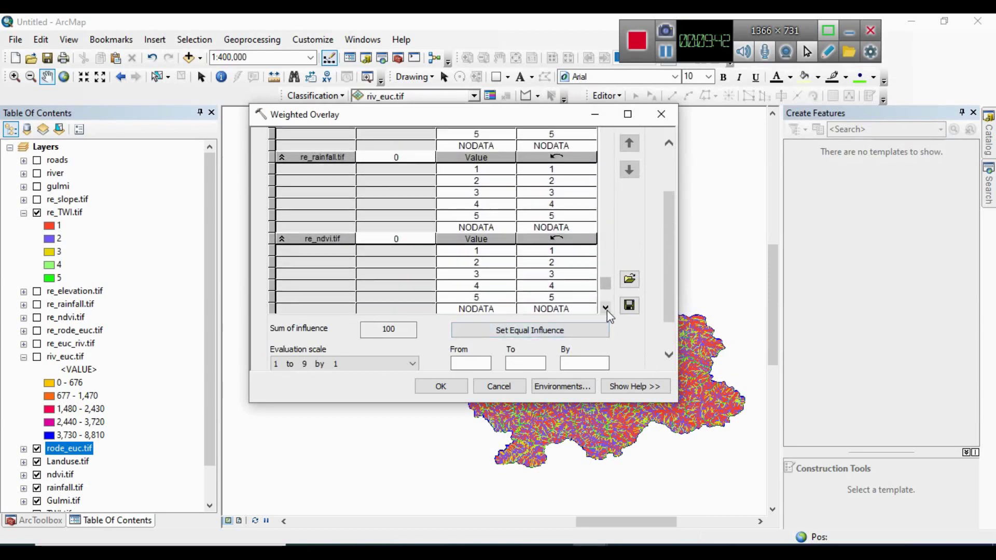
scroll(607, 310, "down", 1)
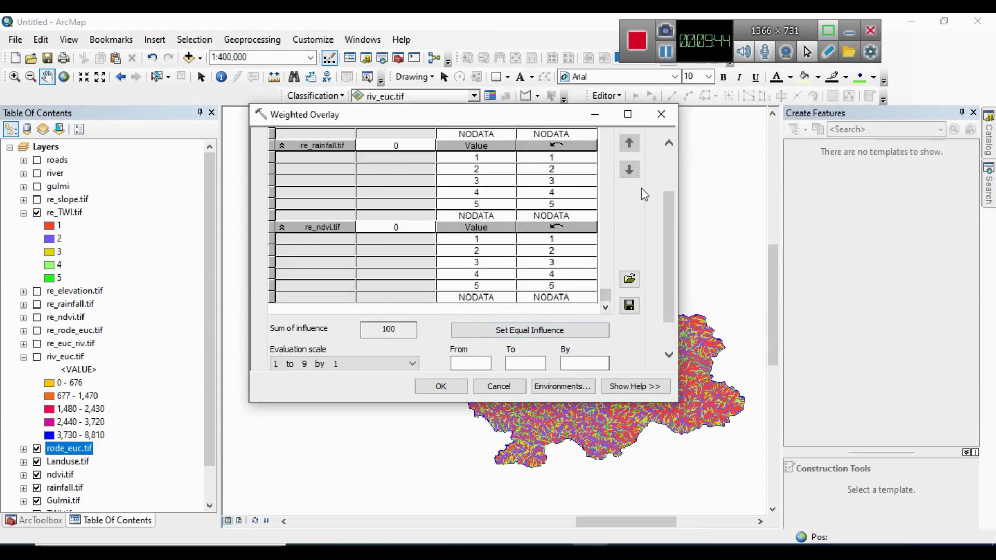
scroll(642, 189, "up", 3)
left_click(629, 165)
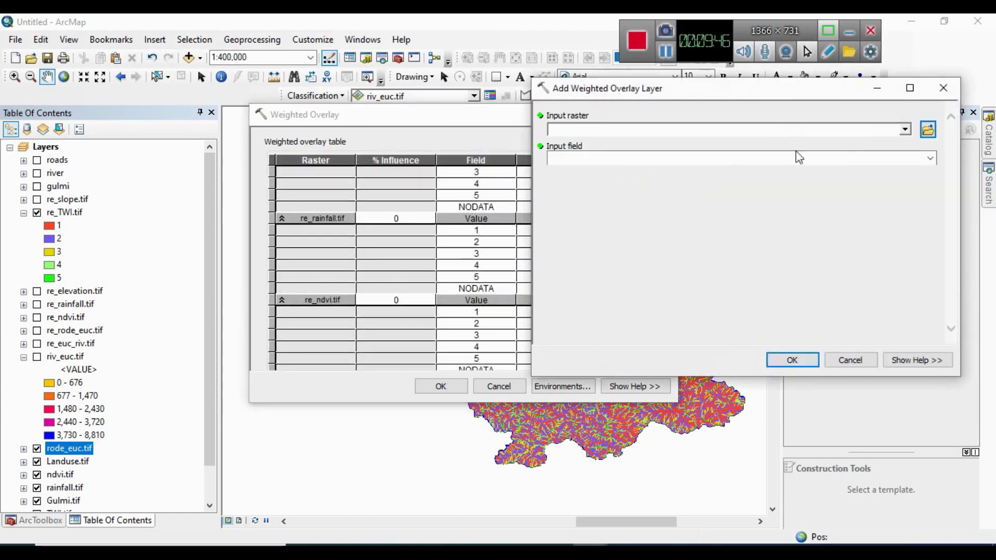
left_click(905, 130)
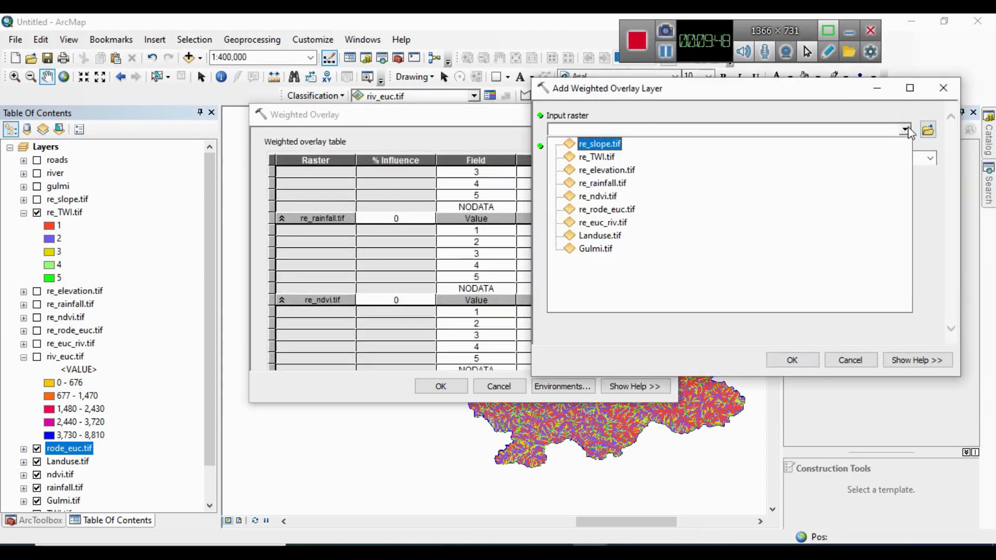
left_click(628, 217)
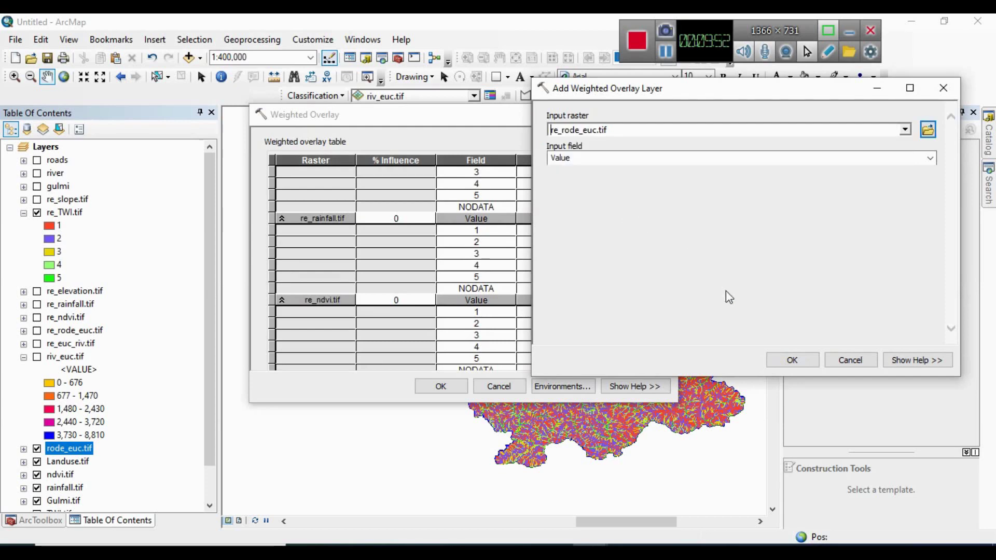
left_click(785, 360)
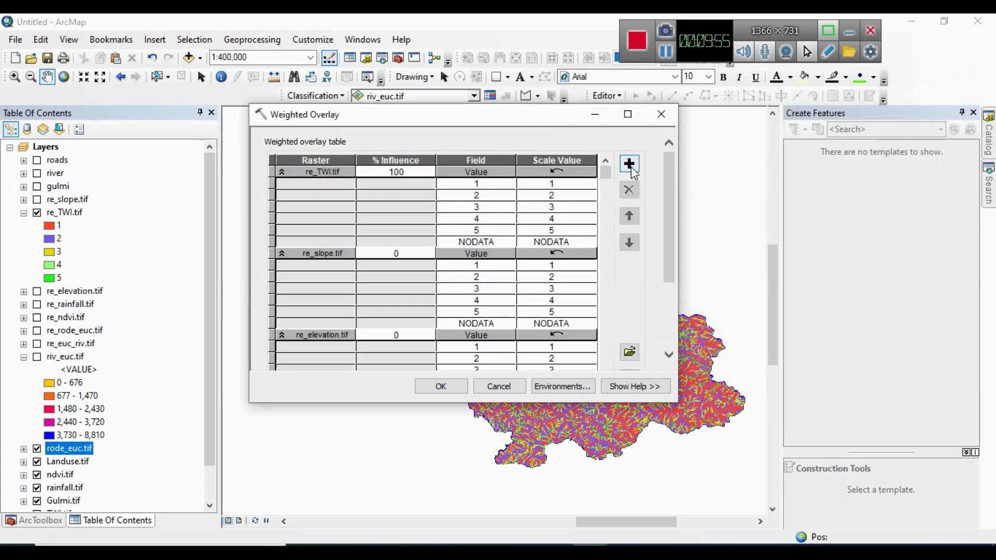
- Add the reclassified river distance raster re_euc_riv.tif and the land use raster Landuse.tif to the weighted overlay table
left_click(629, 165)
left_click(904, 134)
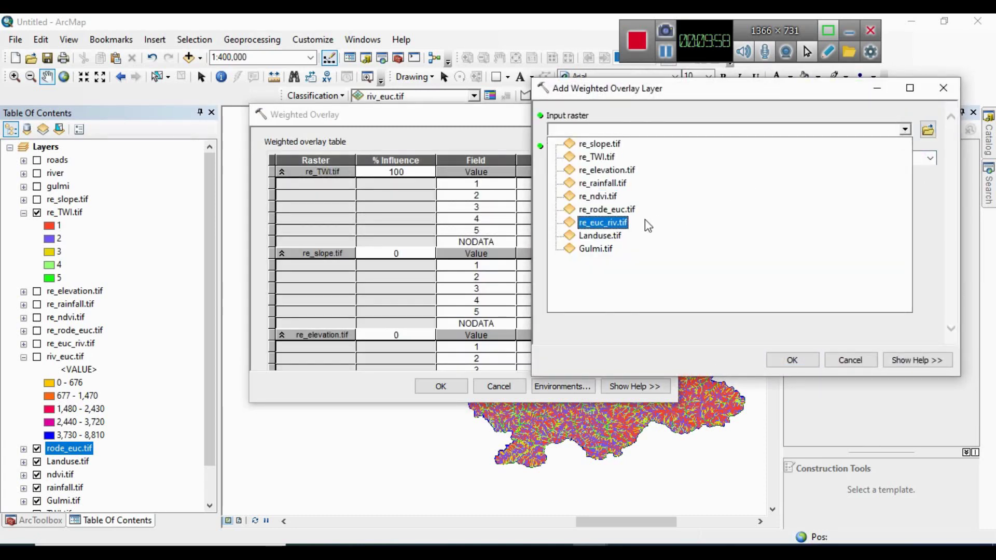
left_click(614, 231)
left_click(792, 359)
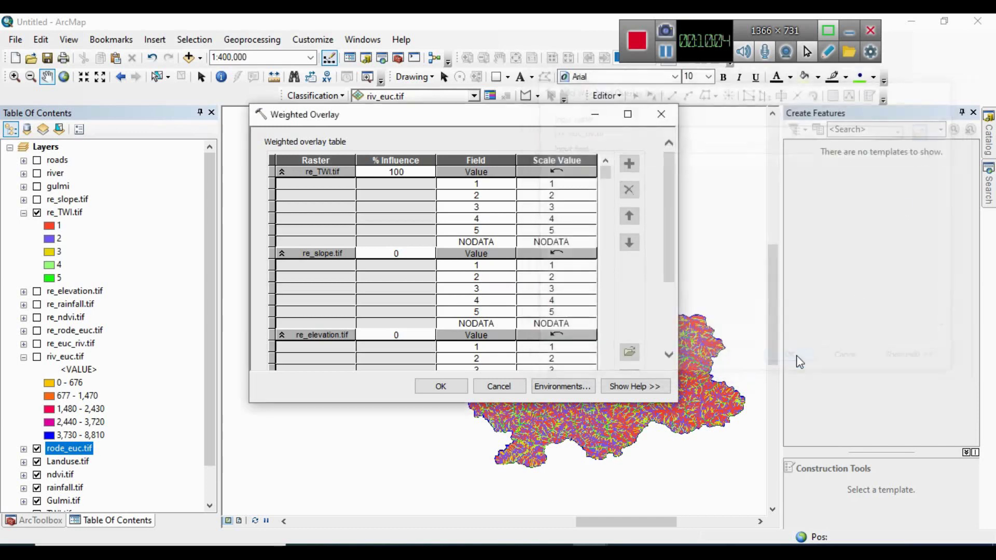
left_click(629, 164)
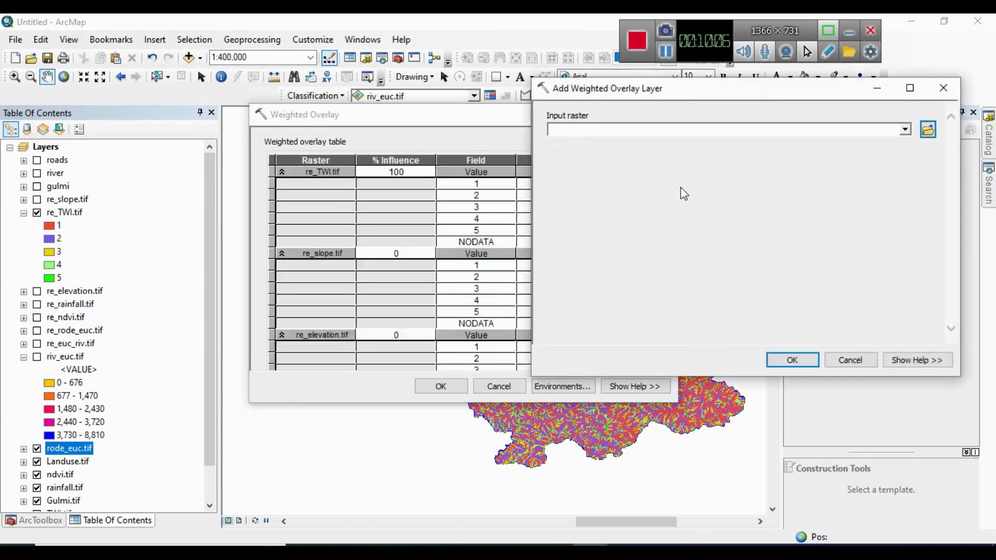
left_click(907, 130)
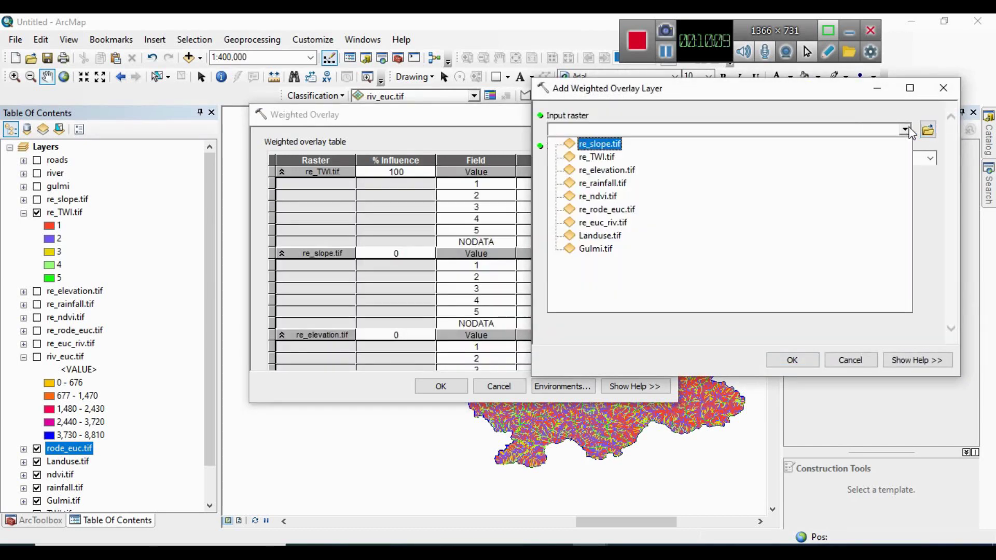
left_click(601, 239)
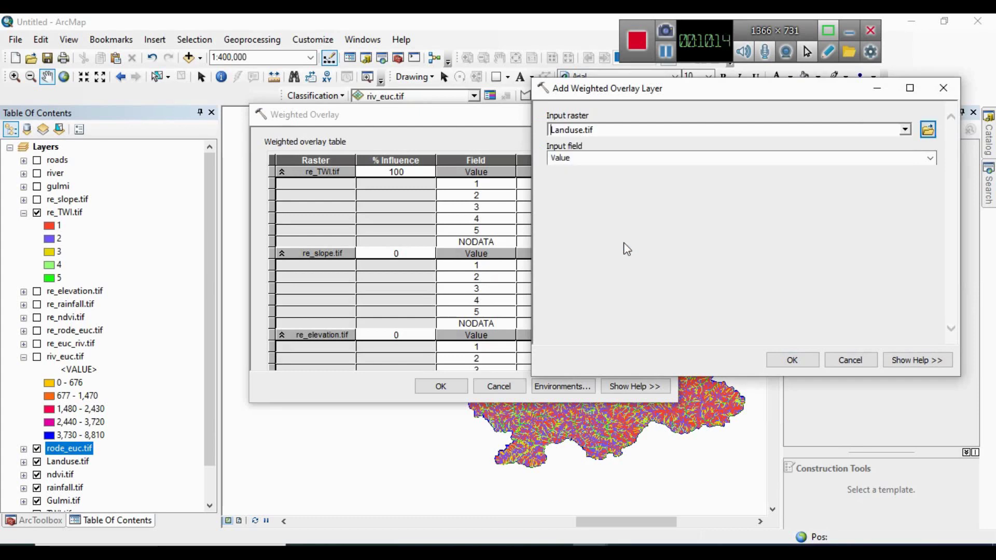
left_click(794, 361)
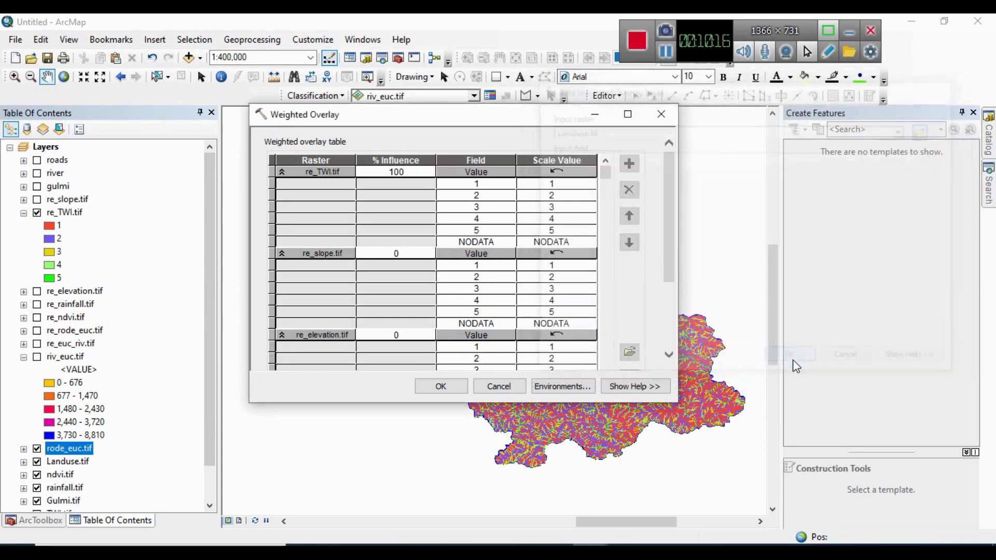
left_click(630, 166)
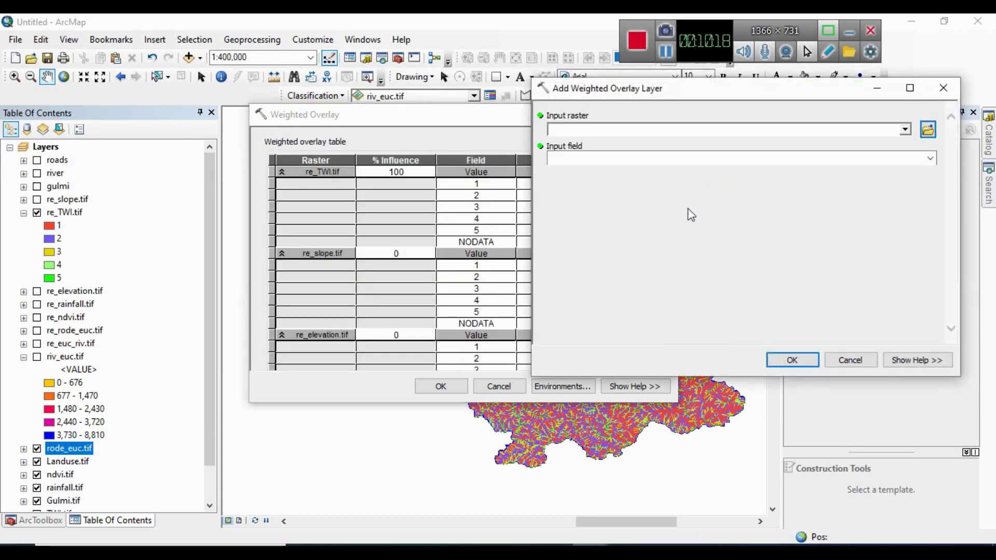
left_click(905, 130)
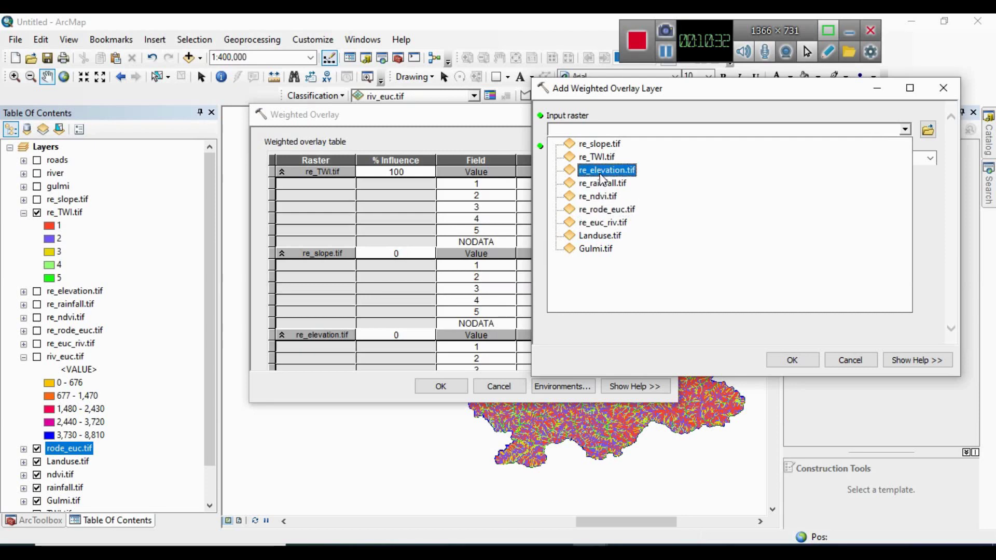
left_click(942, 93)
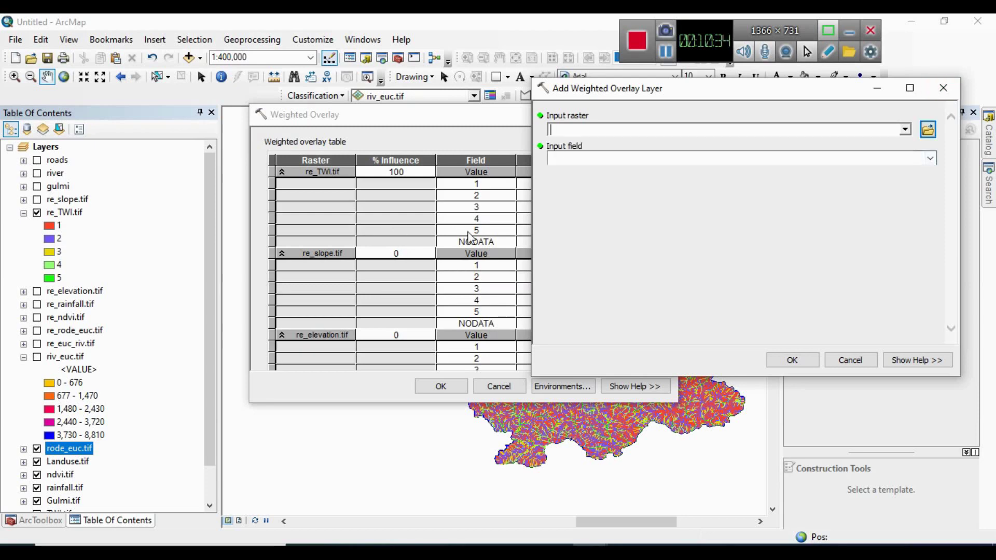
left_click(943, 89)
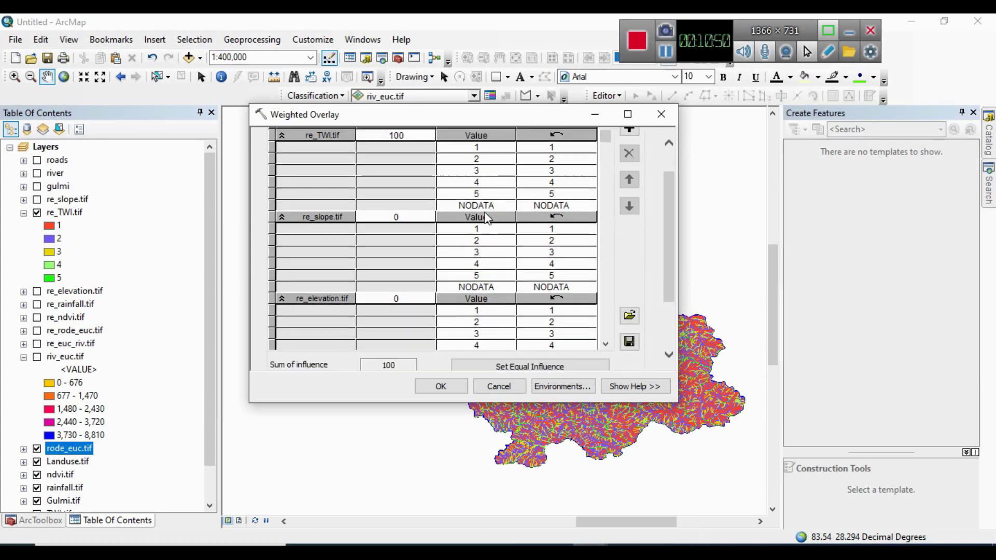
- Review the overlay table, switch to the Book1 workbook in Excel to check the criteria weightages and susceptibility class ratings, and return to ArcMap
scroll(488, 218, "down", 5)
scroll(488, 217, "up", 5)
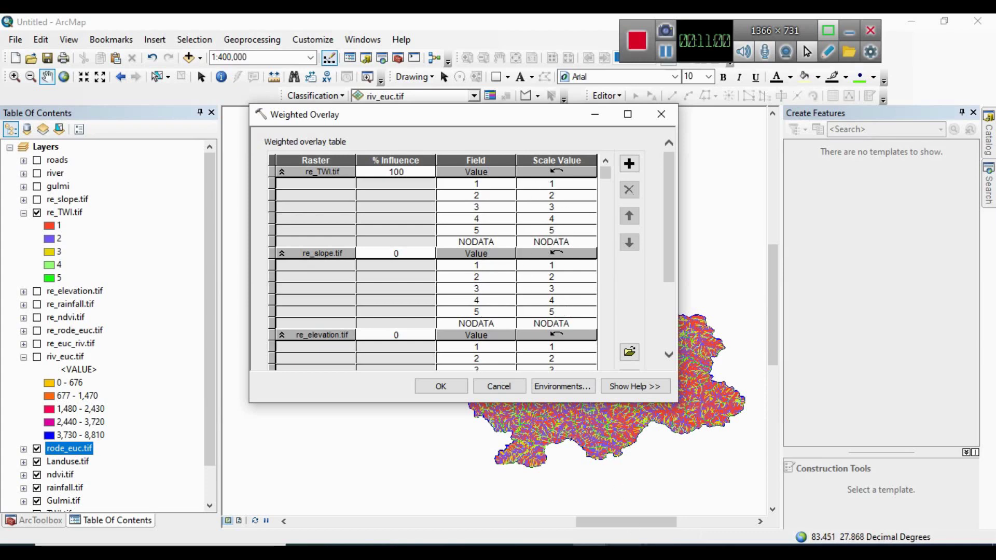
mouse_move(626, 553)
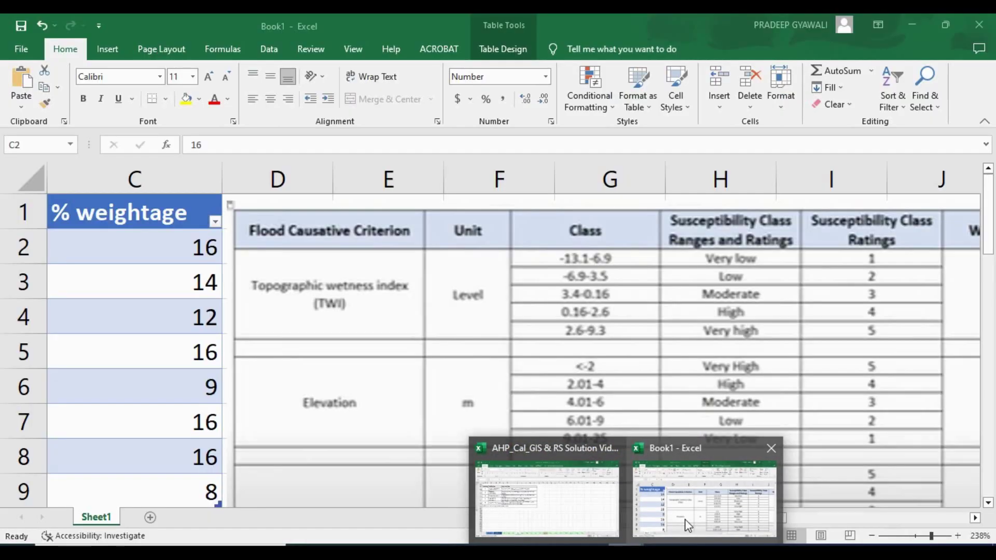
left_click(688, 526)
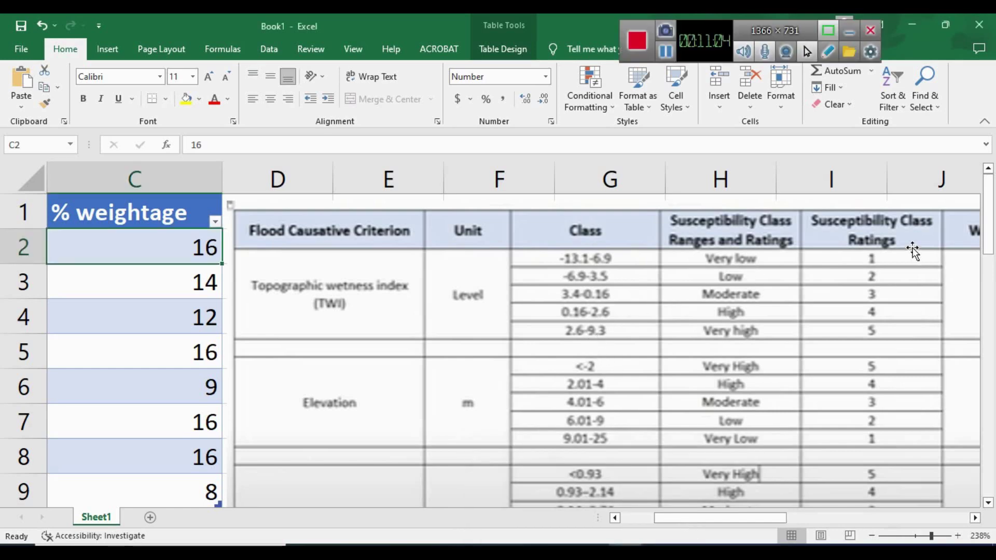
scroll(639, 356, "down", 2)
scroll(692, 365, "up", 2)
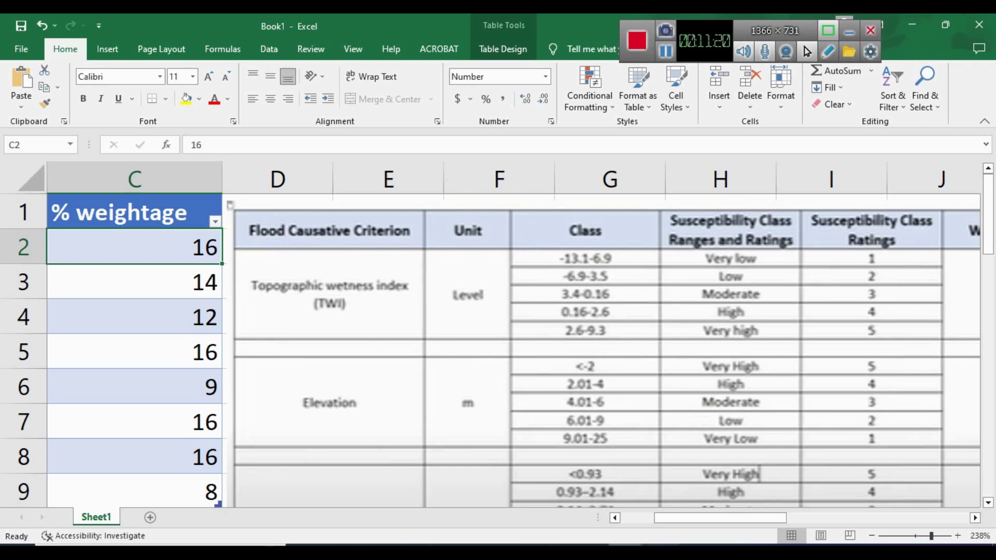
mouse_move(662, 550)
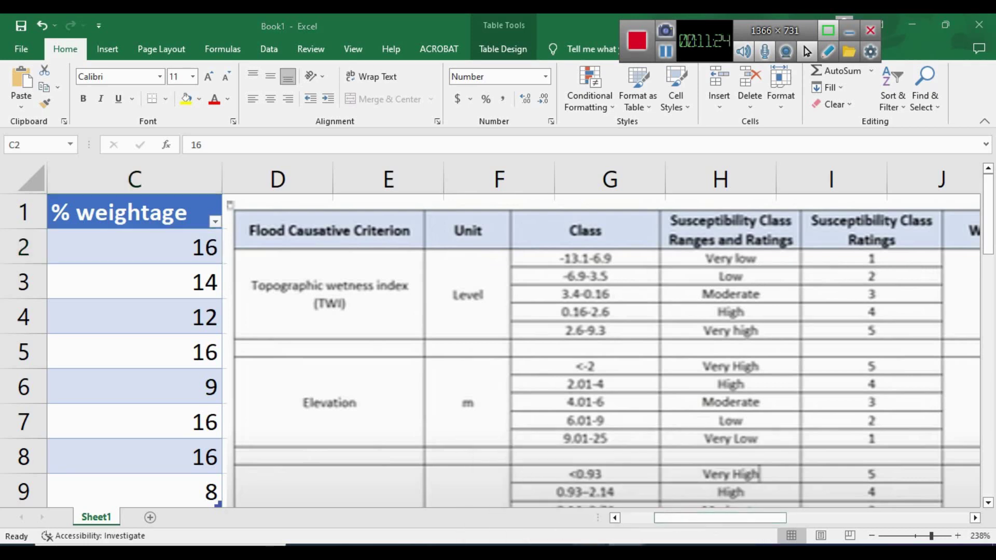
left_click(669, 493)
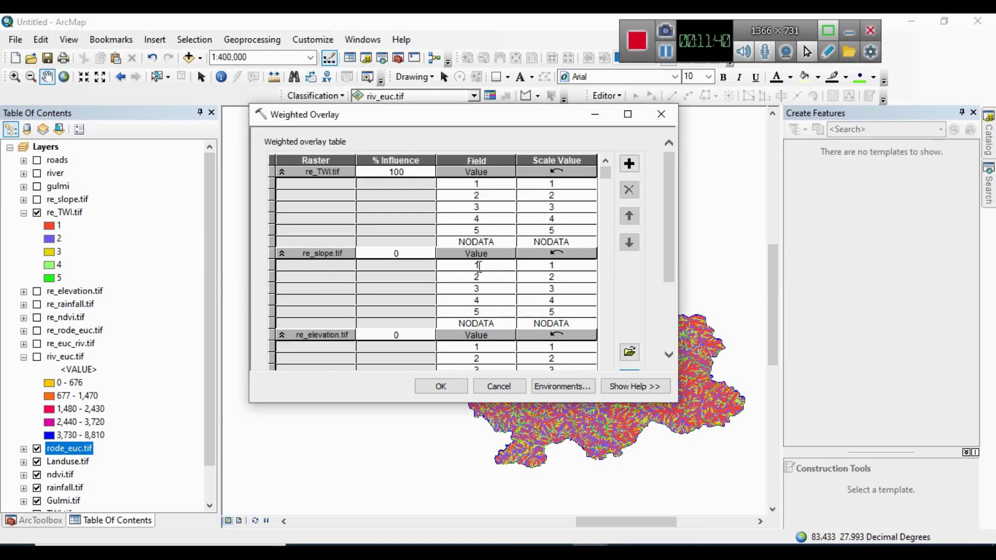
- Try assigning scale value 5 to class 1 of re_slope.tif under the 1 to 9 by 1 evaluation scale
left_click(557, 266)
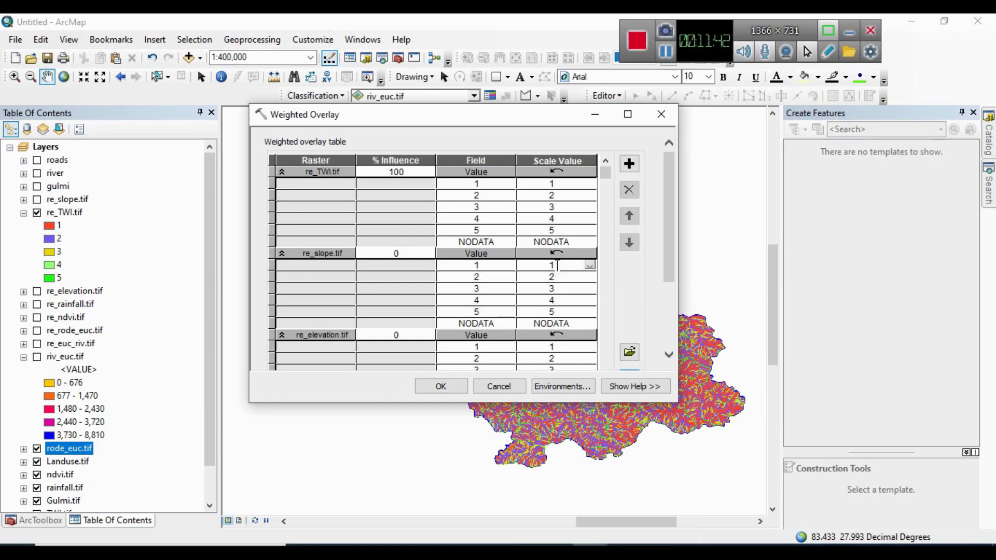
left_click(590, 265)
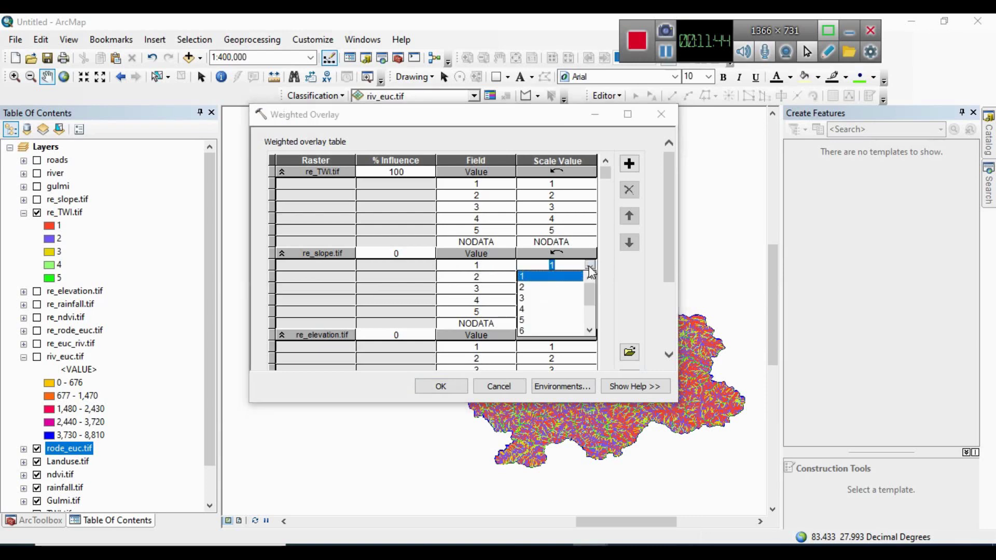
left_click(526, 321)
- Set the evaluation scale of the weighted overlay to 1 to 5 by 1
left_click_drag(669, 218, 668, 335)
left_click(362, 322)
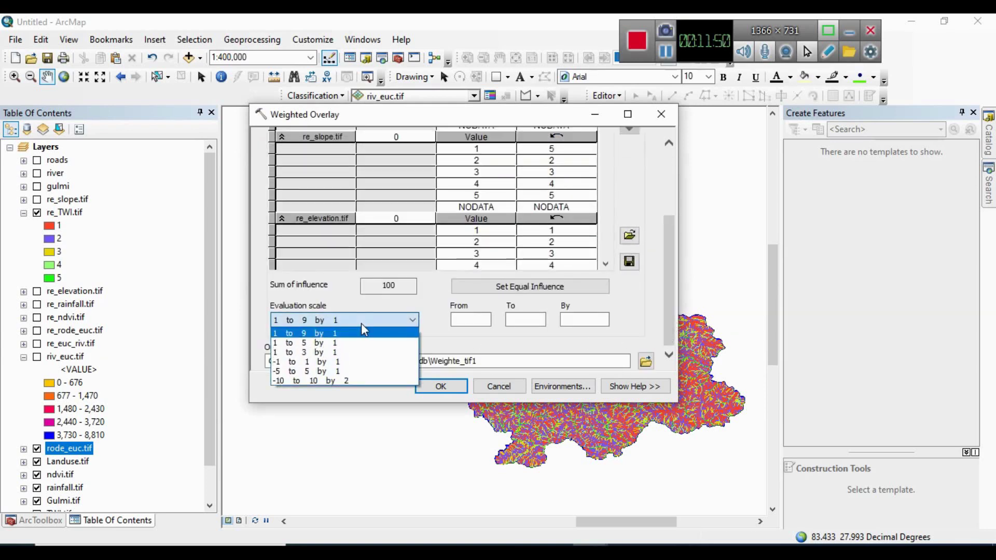
left_click(322, 343)
- Set the re_slope.tif scale values to 5 for class 1 and 4 for class 2
left_click_drag(673, 306, 685, 196)
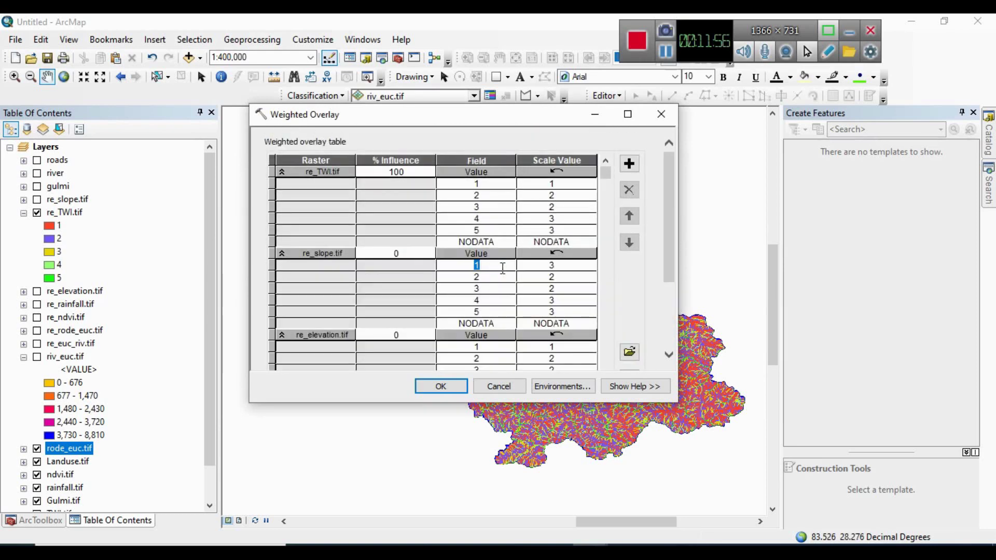
left_click(561, 267)
left_click(590, 265)
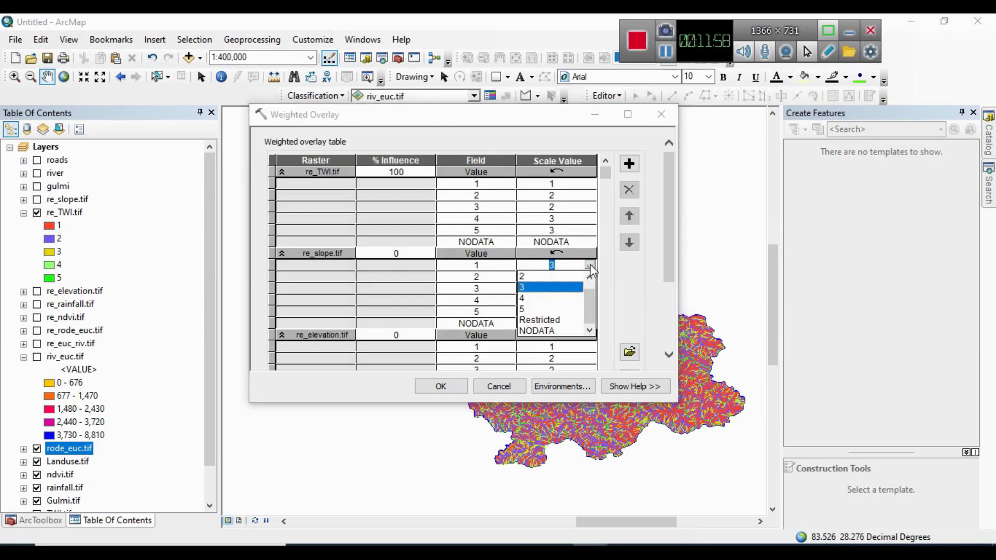
left_click(527, 311)
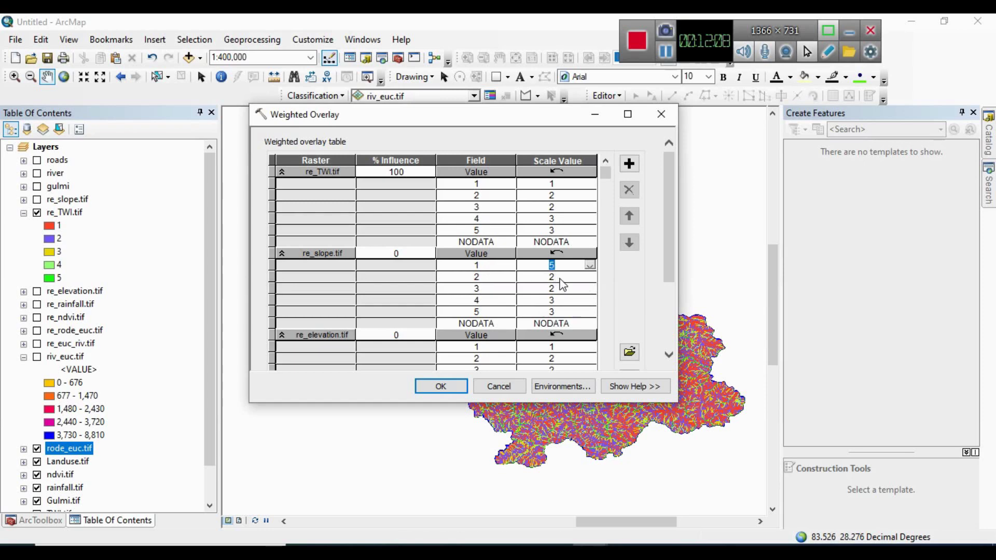
left_click(580, 278)
left_click(590, 277)
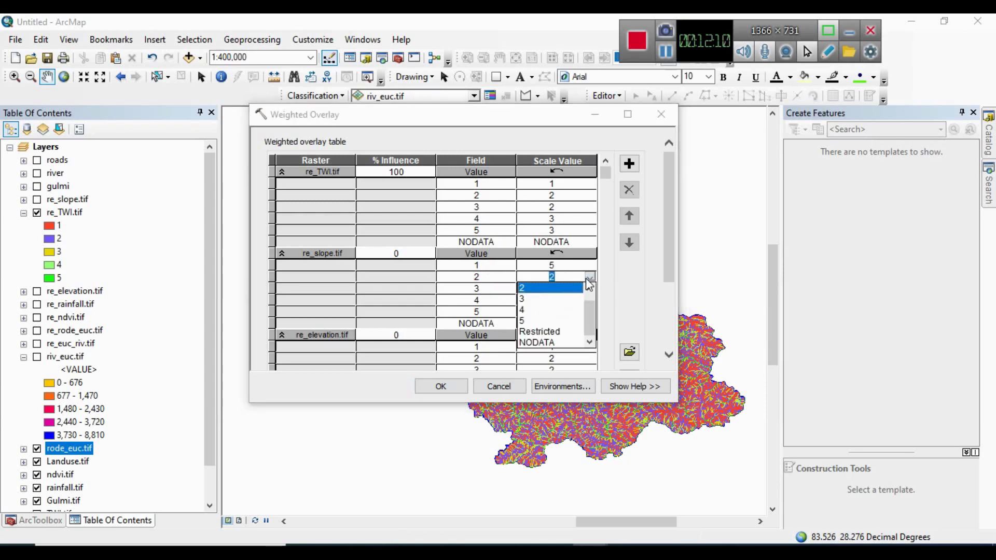
left_click(524, 312)
- Set the re_slope.tif scale values to 3 for class 3, 2 for class 4 and 1 for class 5
left_click(561, 292)
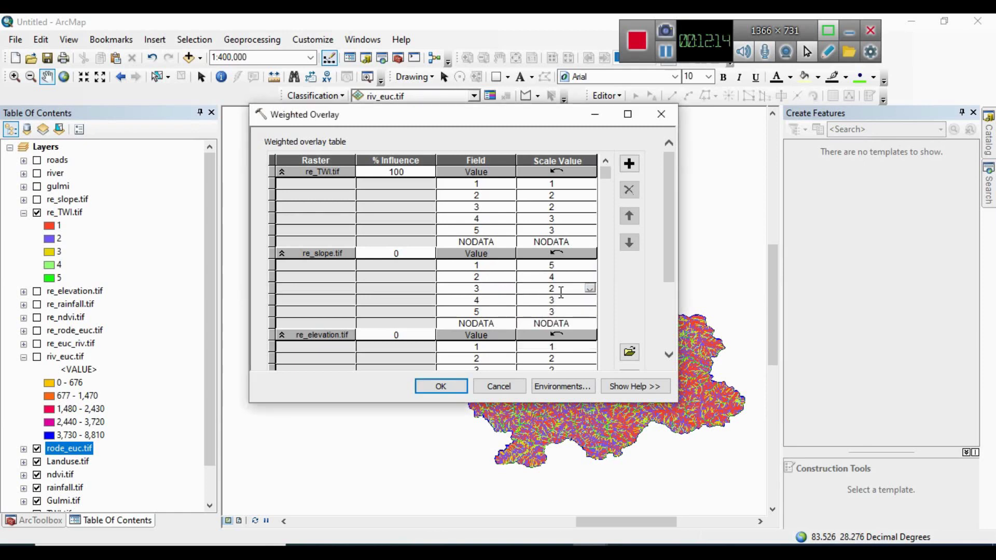
left_click(589, 288)
left_click(522, 312)
left_click(570, 302)
left_click(589, 300)
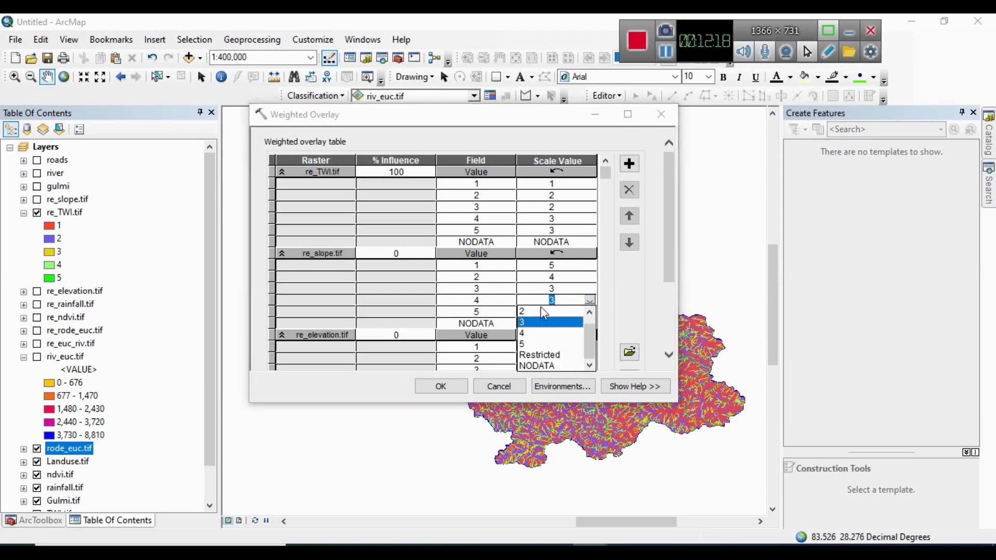
left_click(522, 312)
left_click(582, 312)
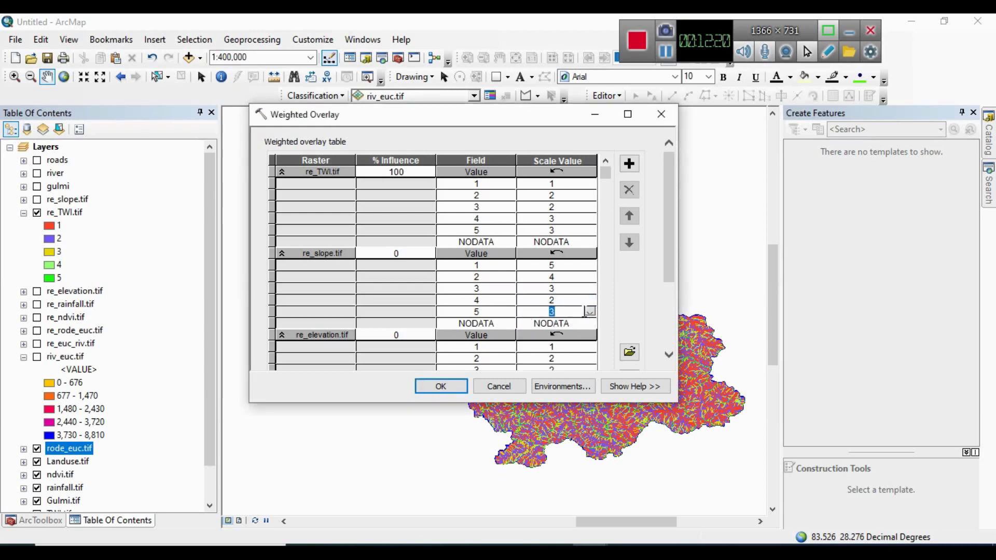
left_click(590, 312)
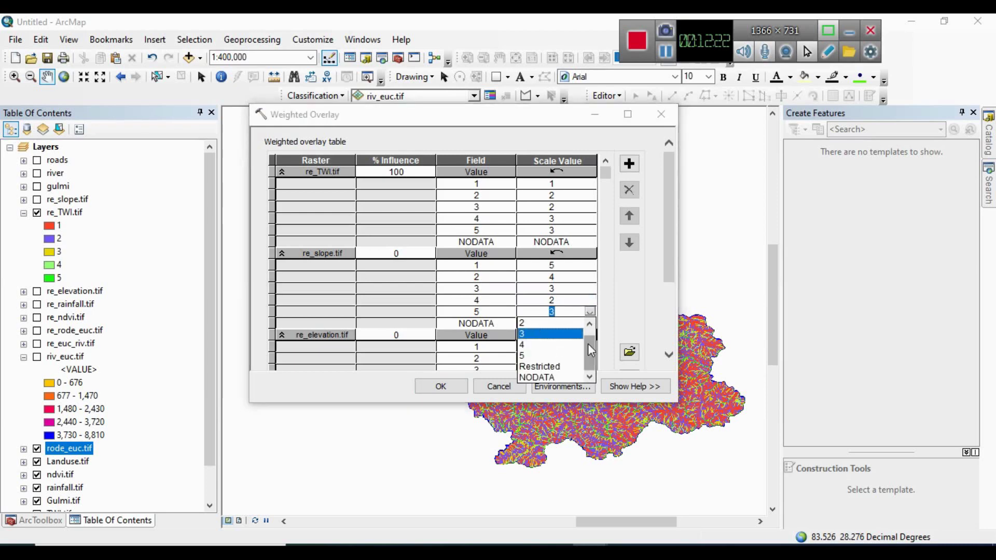
scroll(588, 345, "up", 1)
left_click(524, 324)
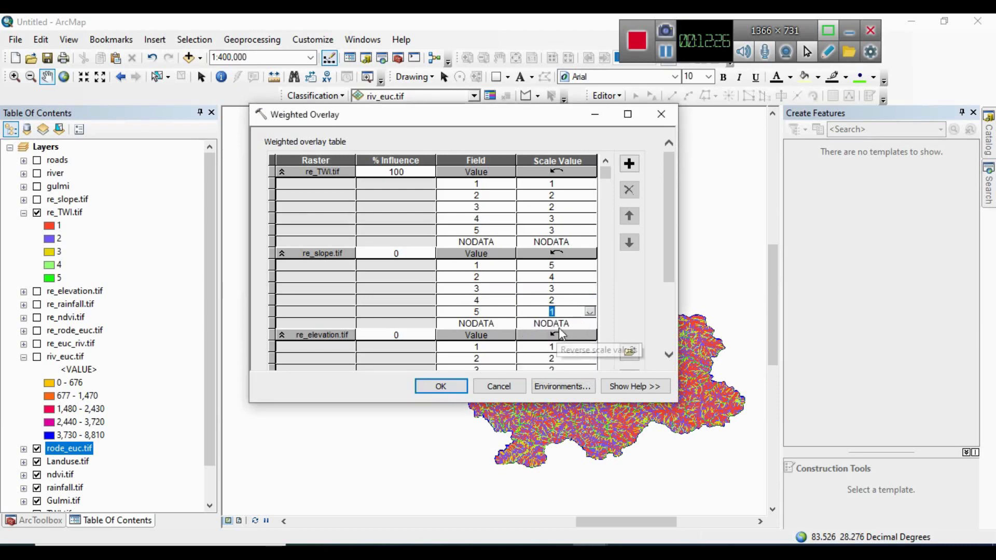
- Try reversing the scale values of re_elevation.tif in the weighted overlay table
left_click_drag(668, 249, 665, 303)
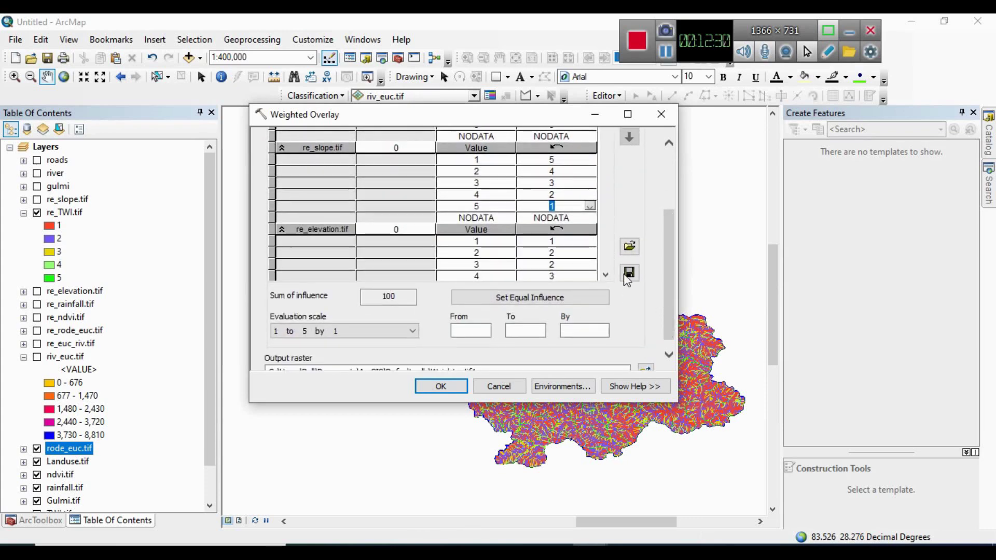
left_click(605, 275)
left_click(605, 275)
left_click(605, 275)
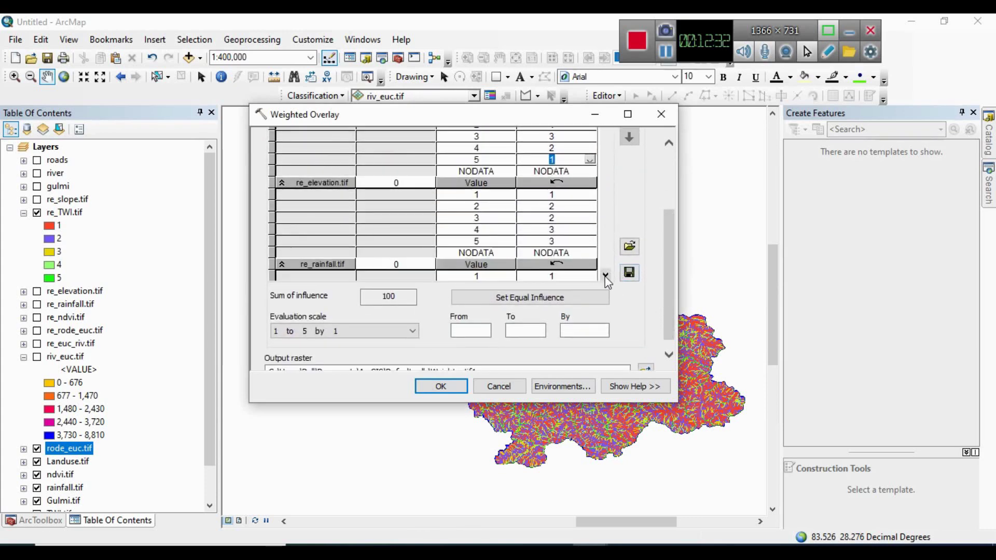
left_click(606, 275)
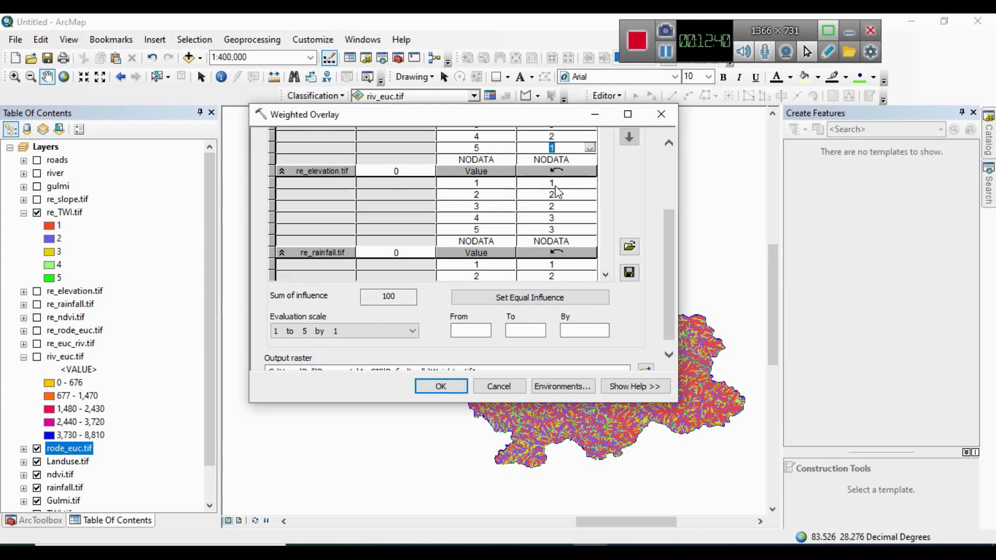
scroll(555, 181, "up", 2)
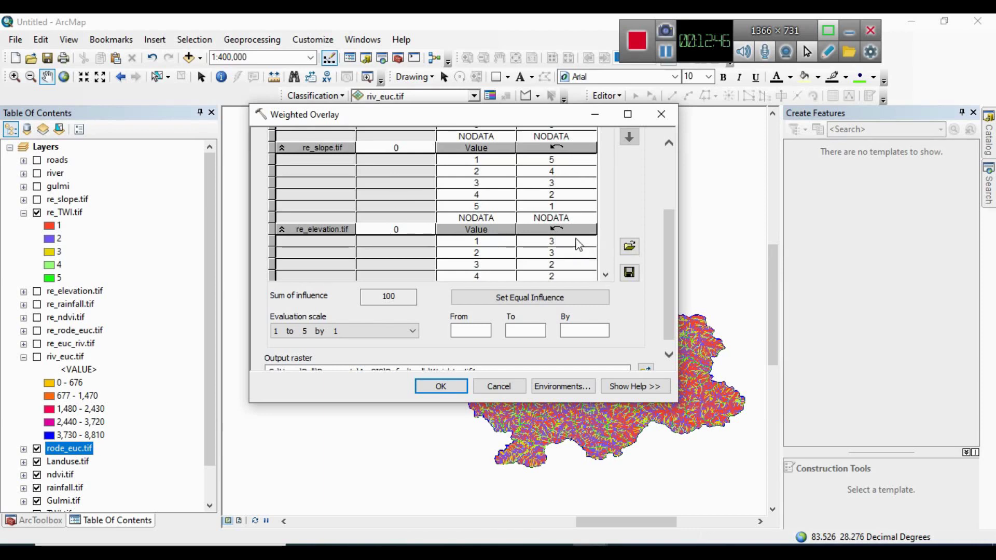
left_click(551, 232)
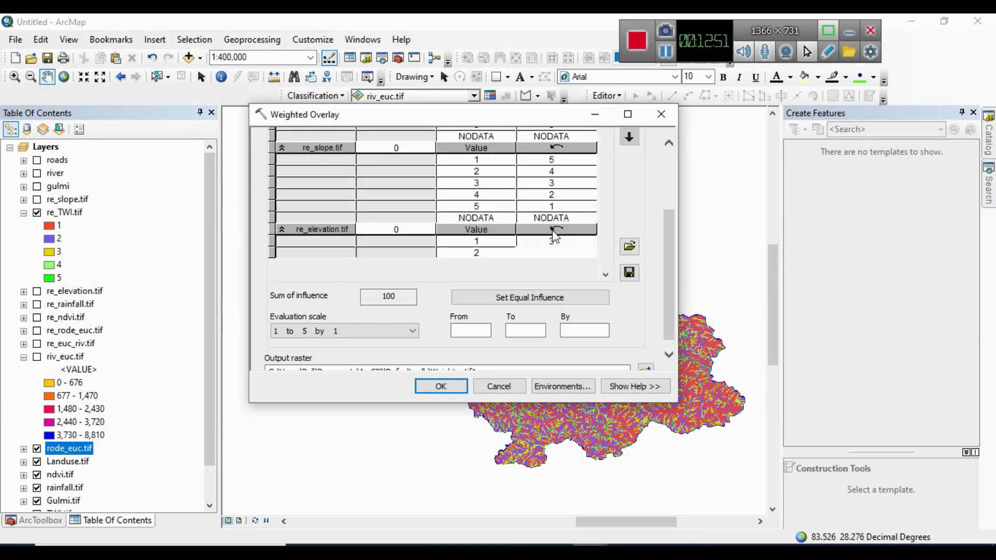
- Set the re_elevation.tif scale values to 5 for class 1 and 4 for class 2
left_click(606, 275)
left_click(605, 275)
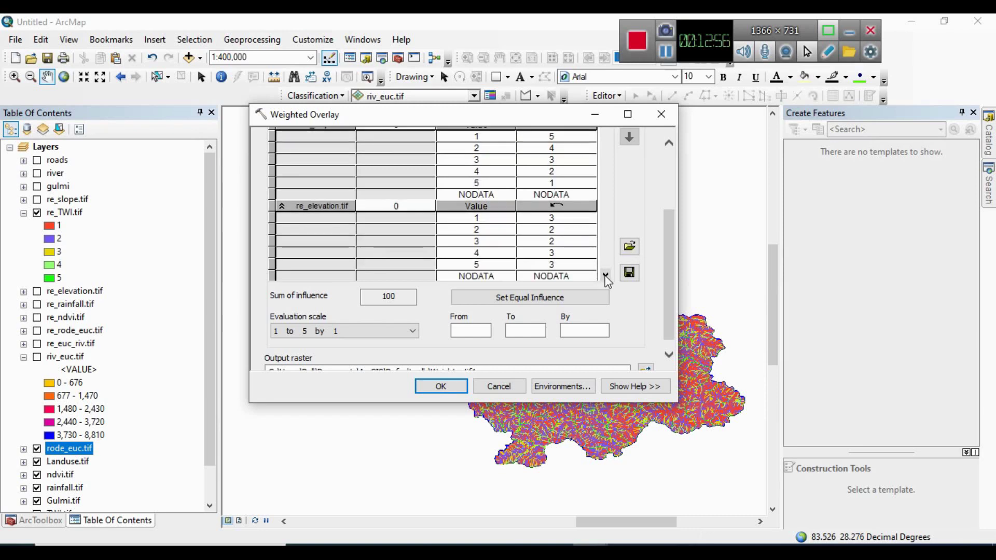
left_click(566, 220)
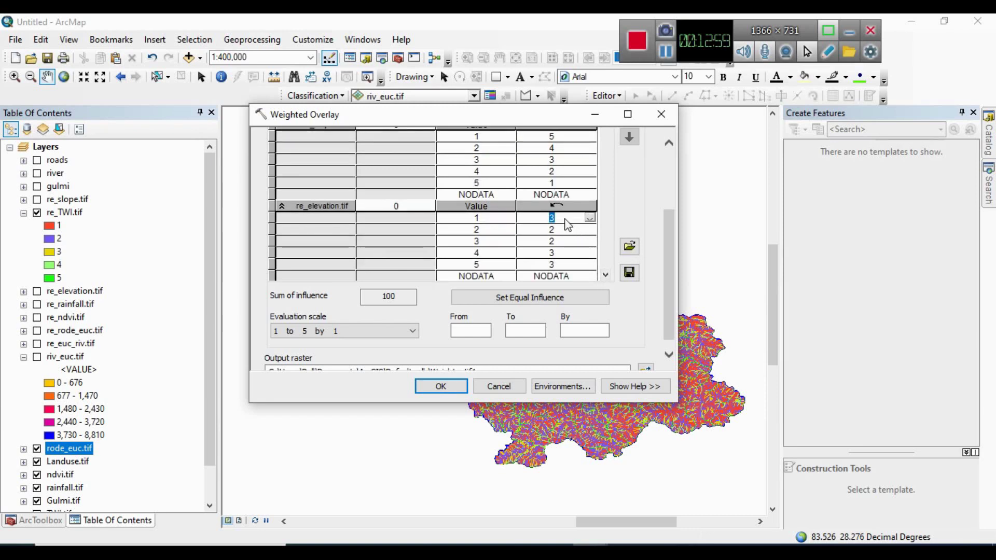
left_click(566, 264)
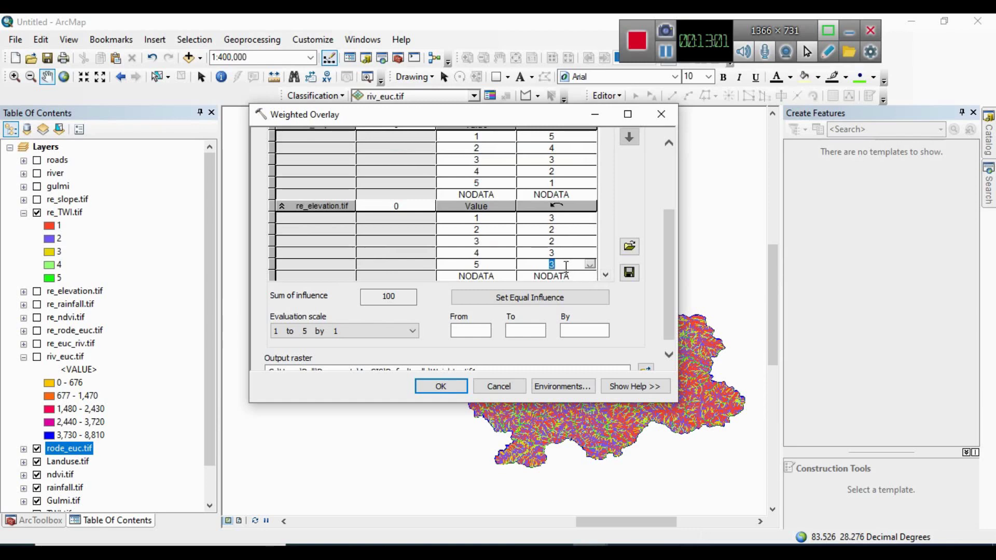
left_click(567, 218)
left_click(590, 218)
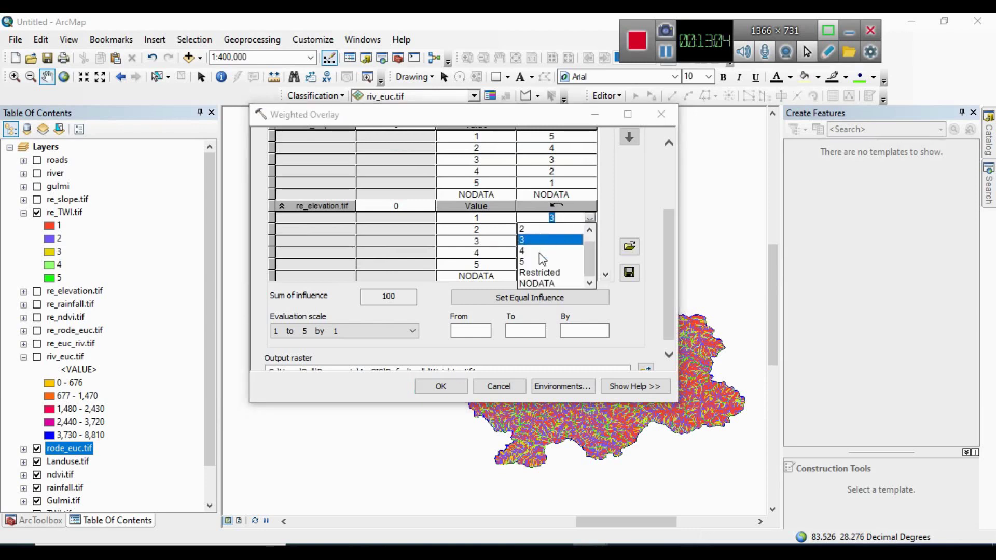
left_click(540, 261)
left_click(569, 231)
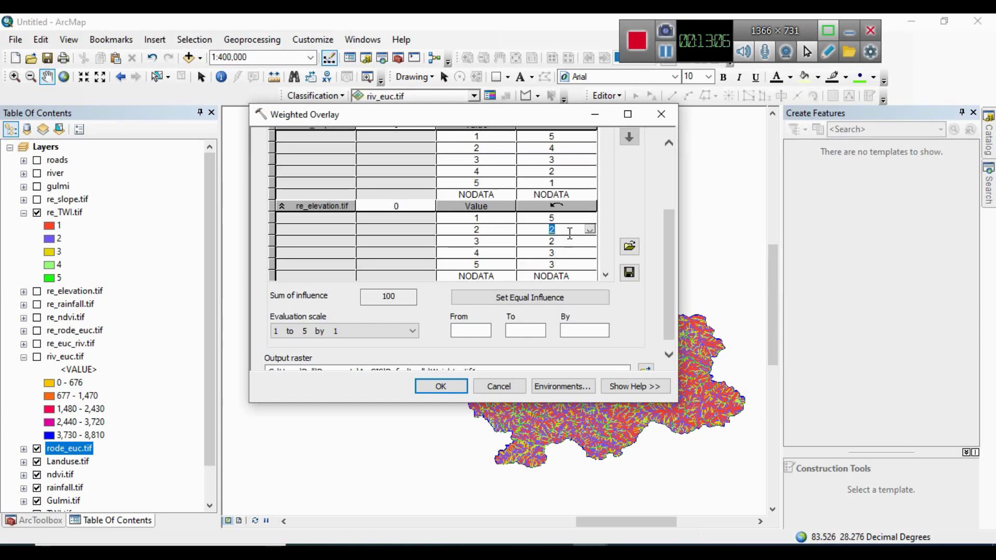
left_click(590, 229)
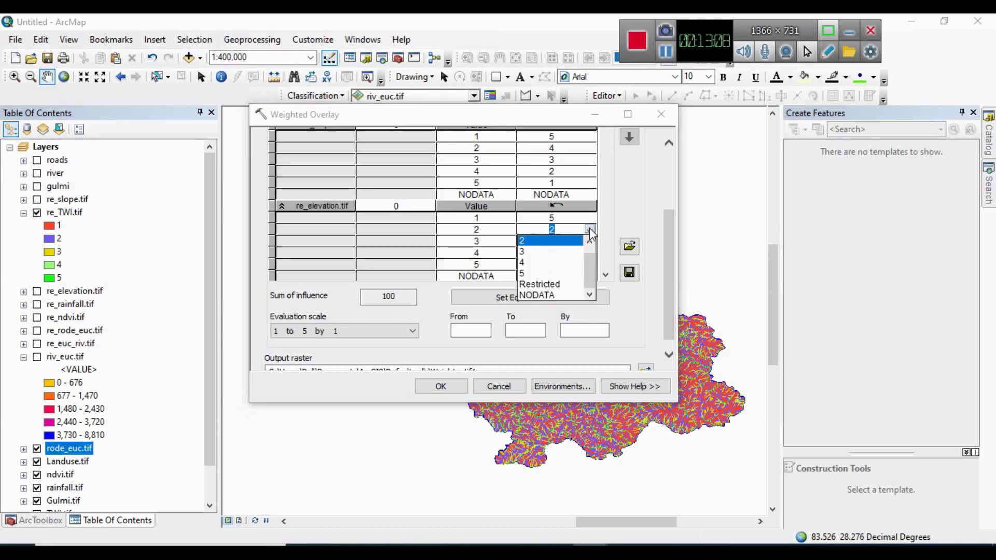
left_click(523, 264)
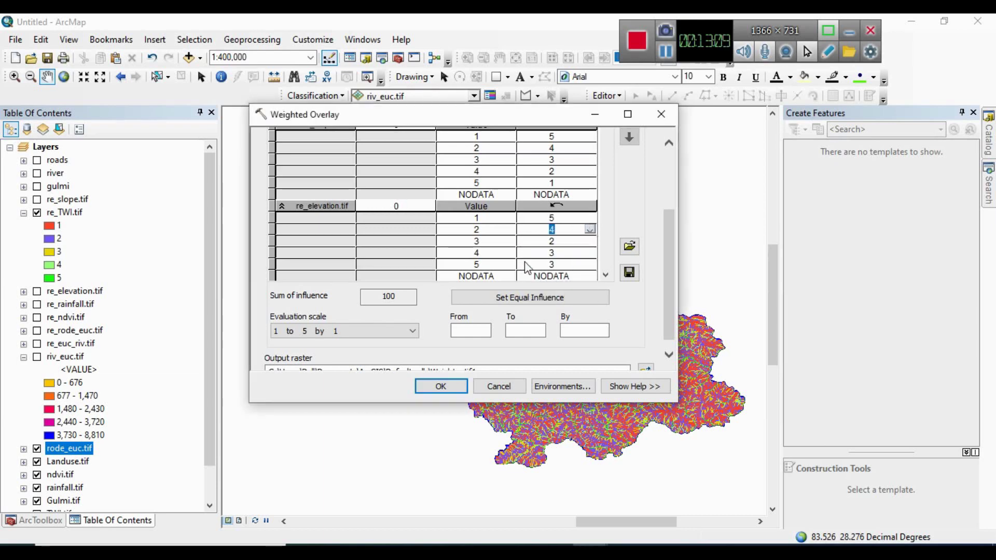
- Set the re_elevation.tif scale values to 3 for class 3, 2 for class 4 and 1 for class 5
left_click(589, 241)
left_click(568, 261)
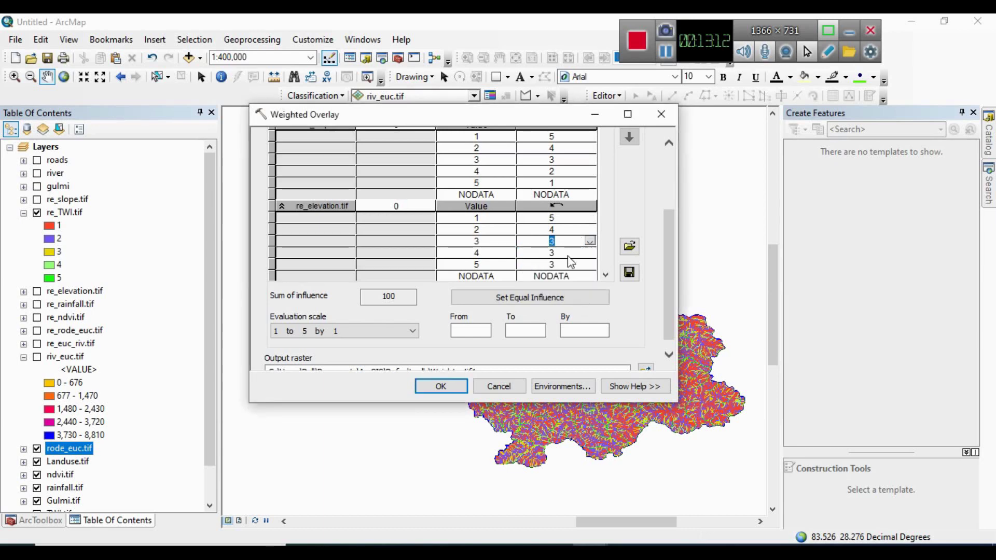
left_click(584, 253)
left_click(591, 253)
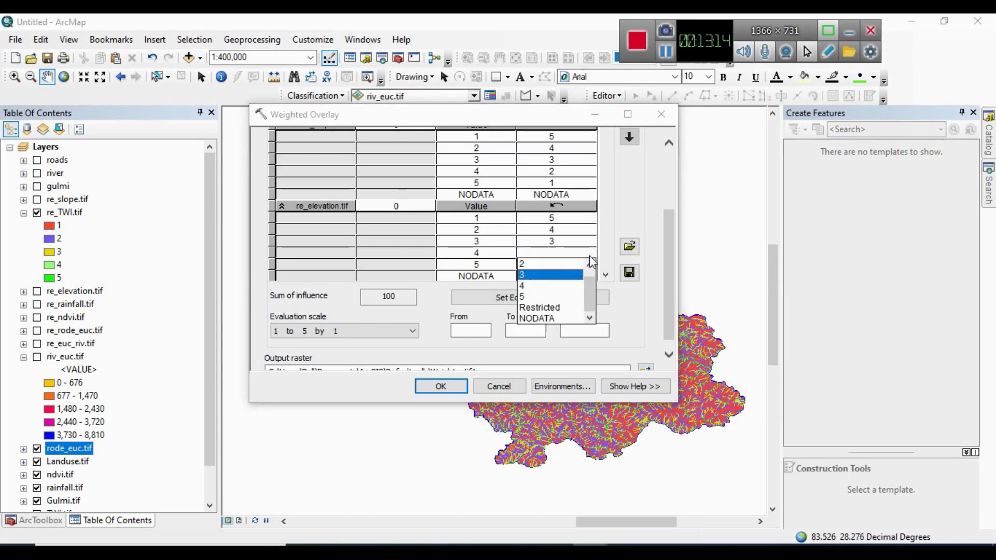
left_click(590, 269)
left_click(589, 264)
left_click(590, 264)
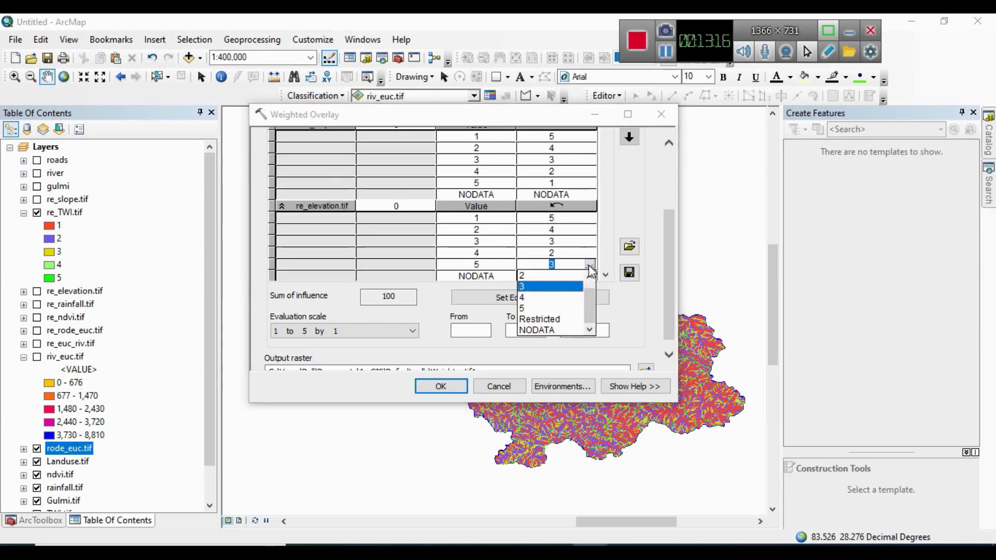
left_click_drag(589, 310, 592, 273)
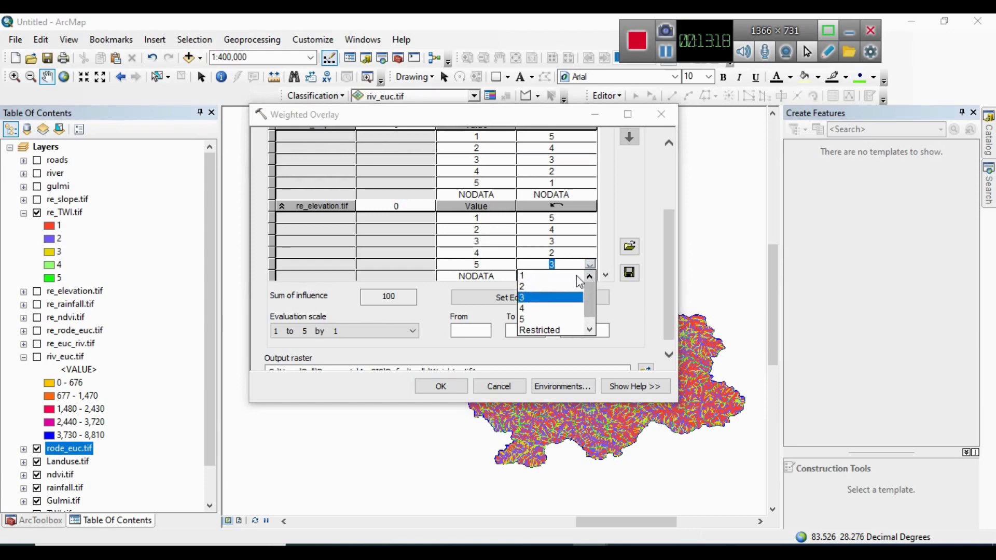
left_click(525, 276)
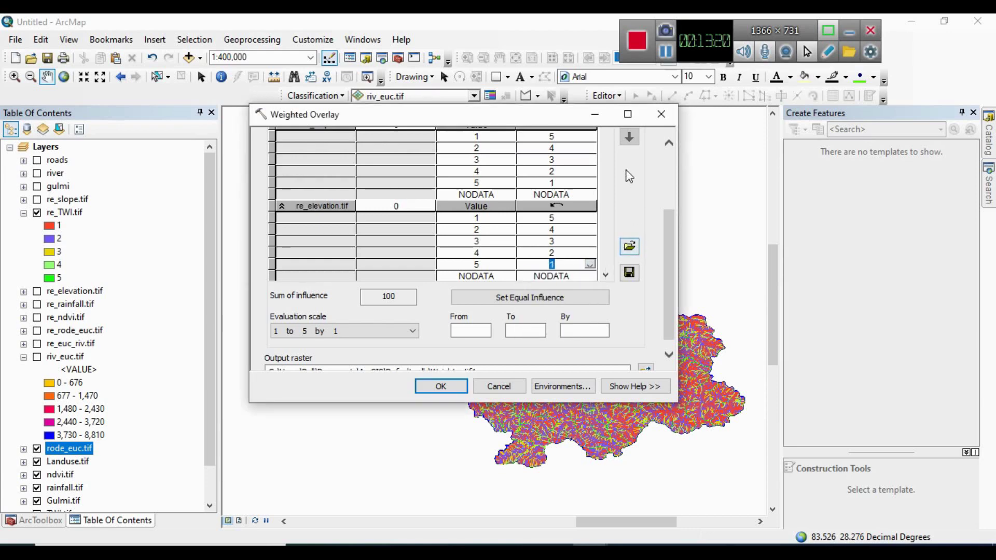
- Switch to the Book1 workbook in Excel to check the precipitation and NDVI susceptibility class ratings, and return to the Weighted Overlay dialog in ArcMap
left_click(610, 274)
scroll(611, 275, "down", 5)
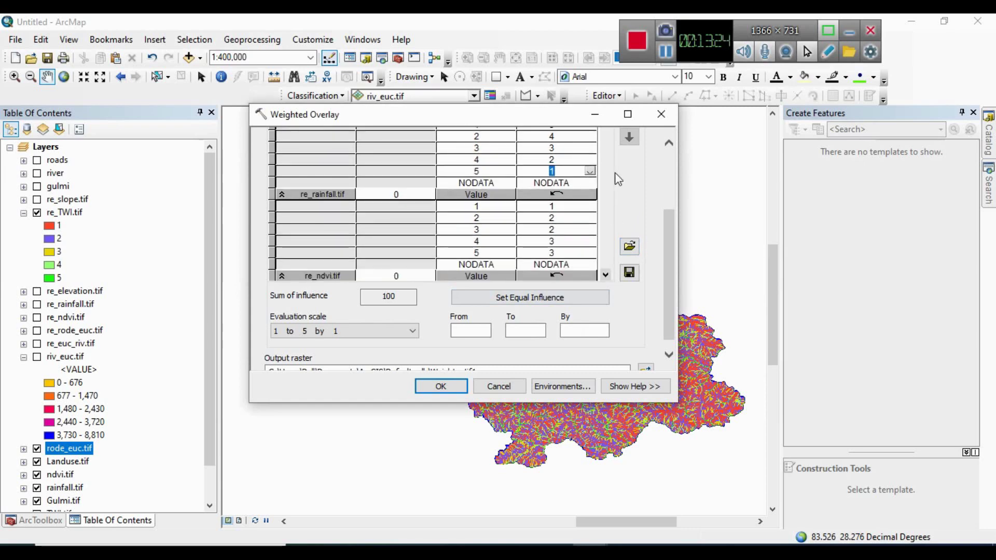
left_click_drag(666, 238, 675, 188)
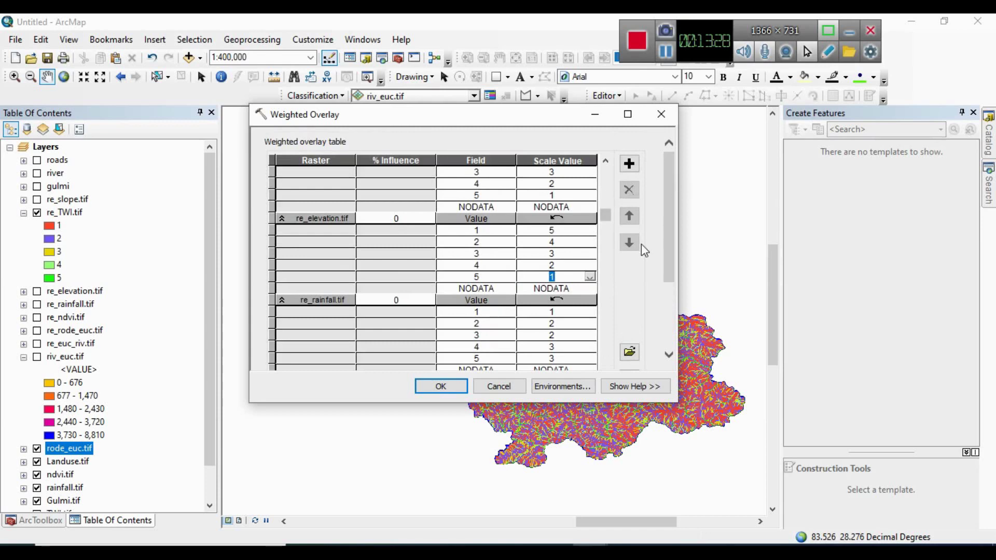
left_click_drag(673, 242, 669, 307)
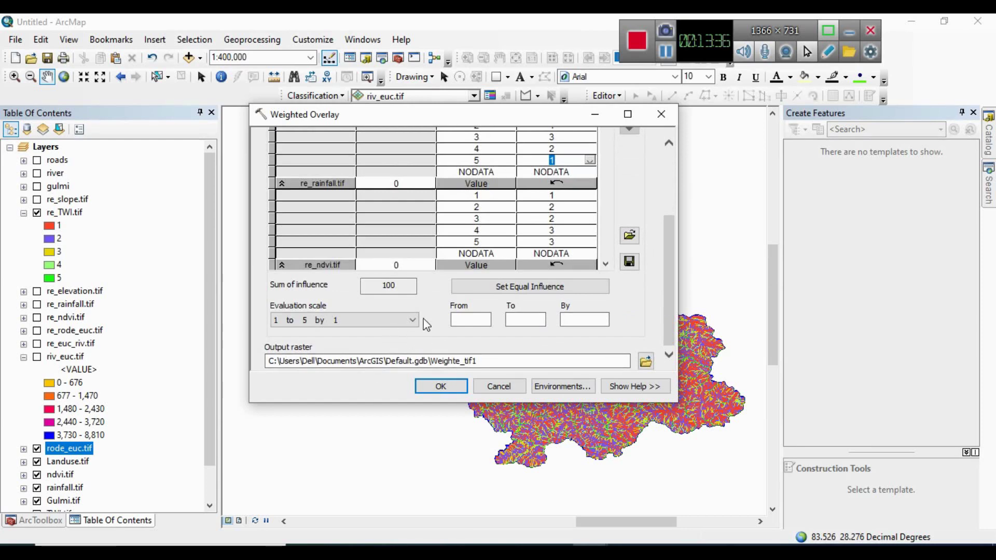
left_click(625, 553)
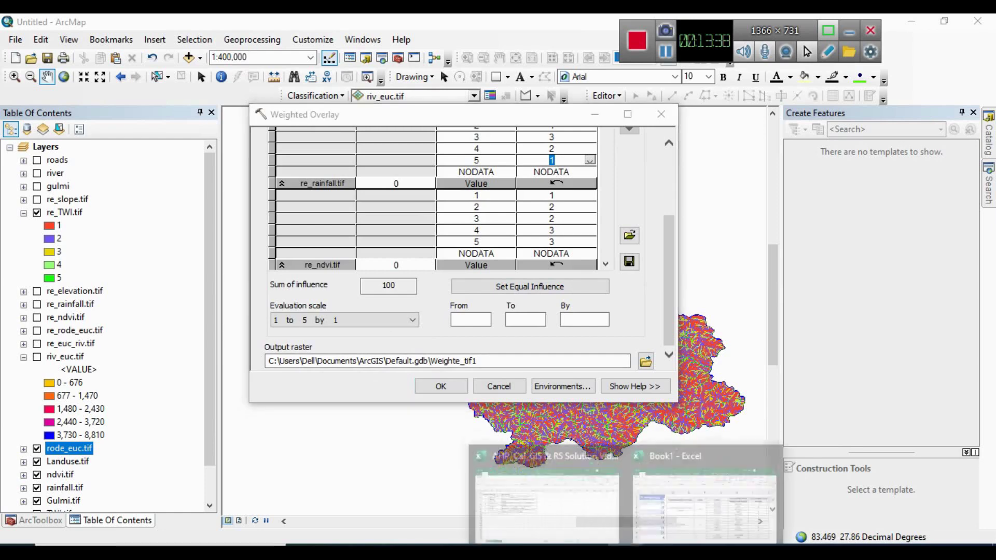
left_click(663, 480)
scroll(461, 356, "down", 1)
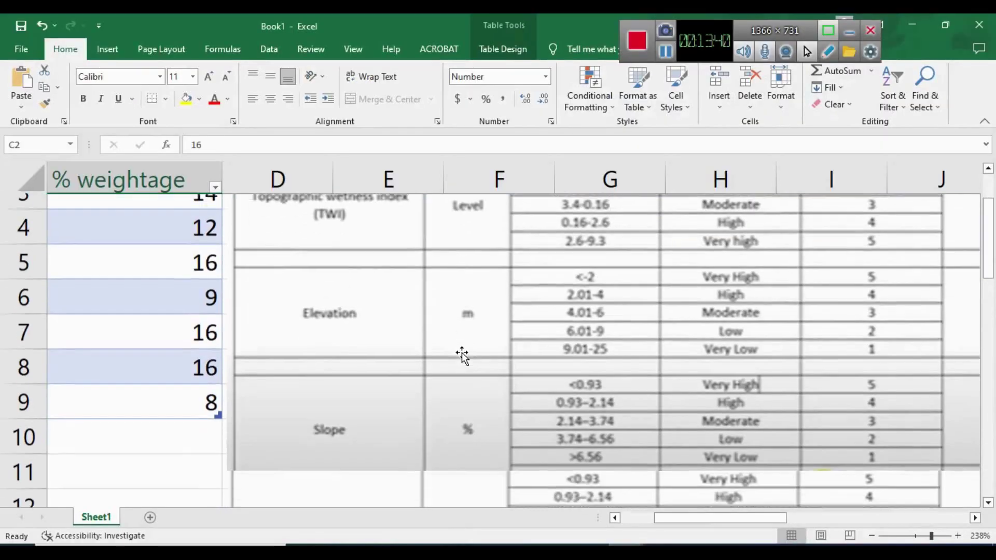
scroll(461, 356, "down", 1)
scroll(462, 356, "down", 2)
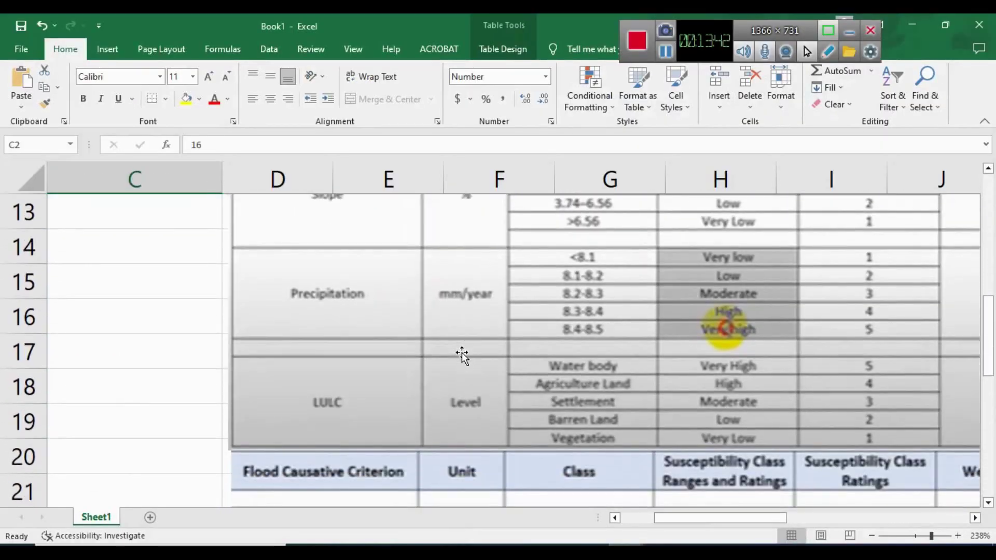
scroll(462, 356, "down", 4)
scroll(462, 356, "up", 2)
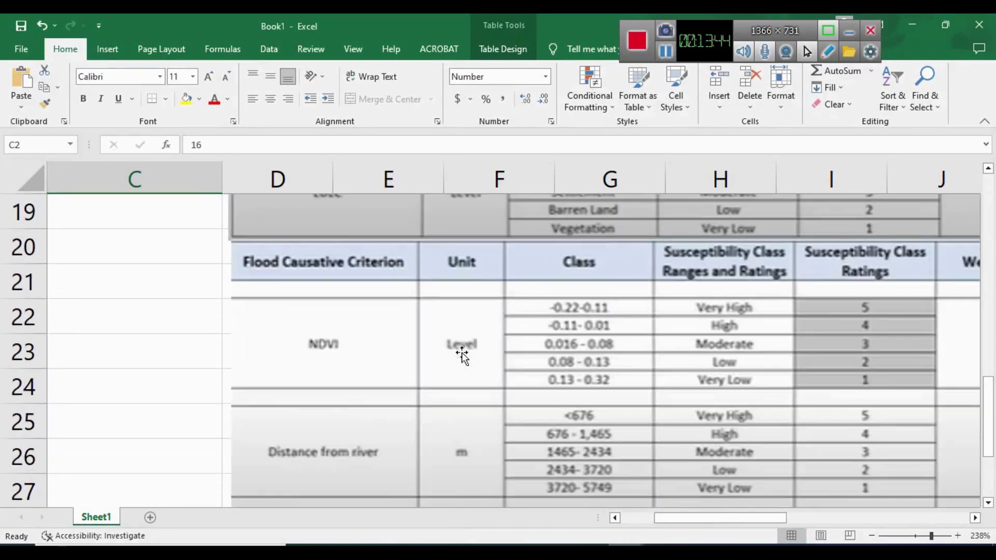
scroll(462, 356, "up", 3)
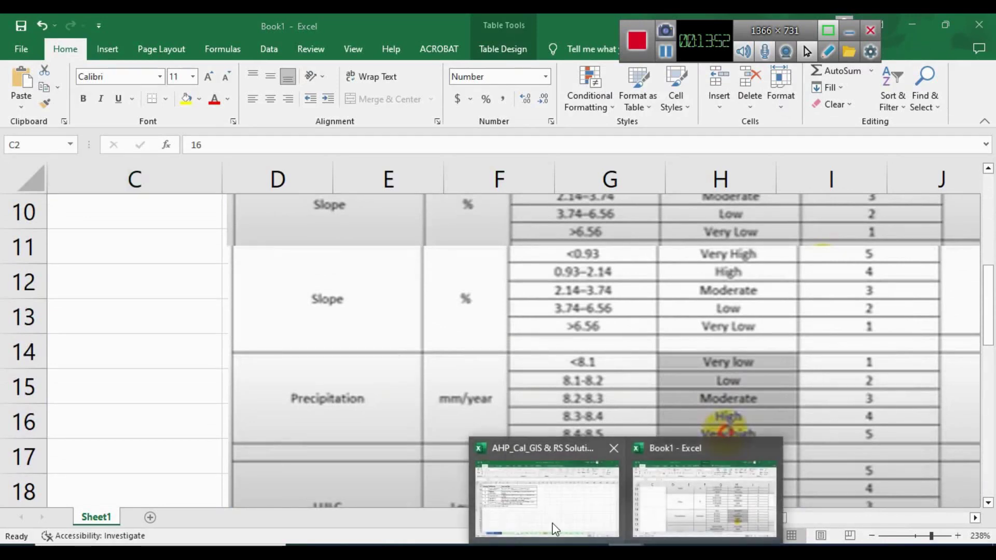
left_click(554, 519)
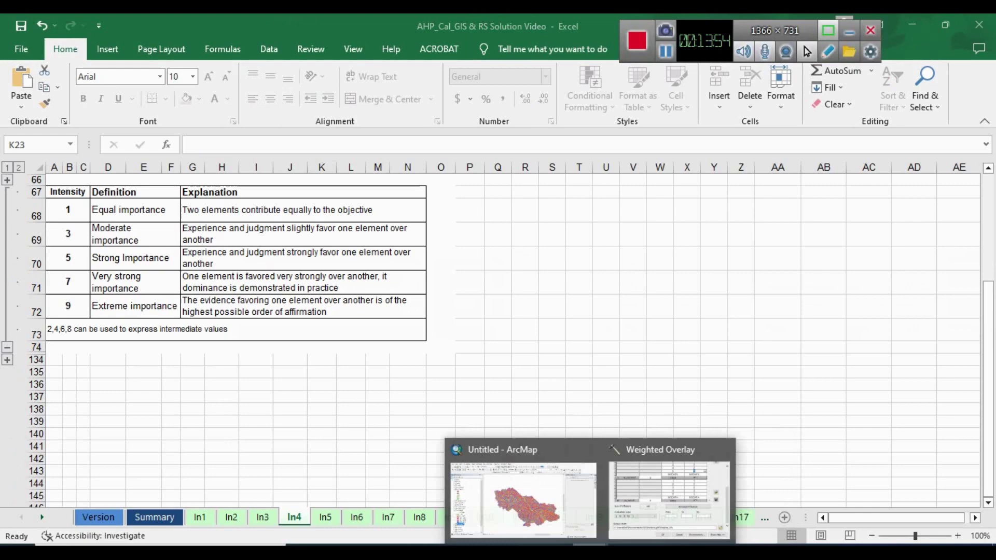
left_click(642, 500)
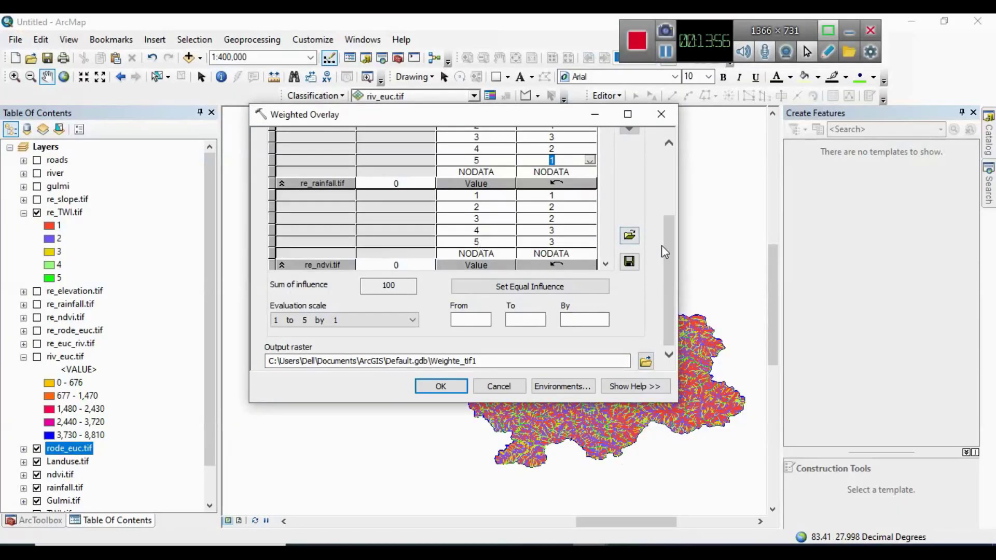
- Examine the re_rainfall.tif and re_ndvi.tif scale values in the weighted overlay table
left_click_drag(671, 246, 672, 229)
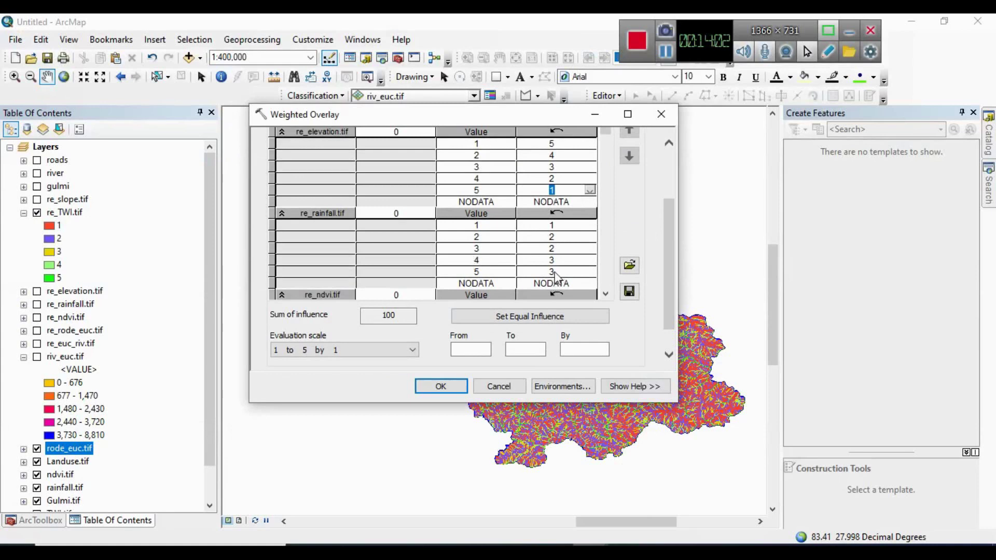
left_click_drag(671, 242, 674, 276)
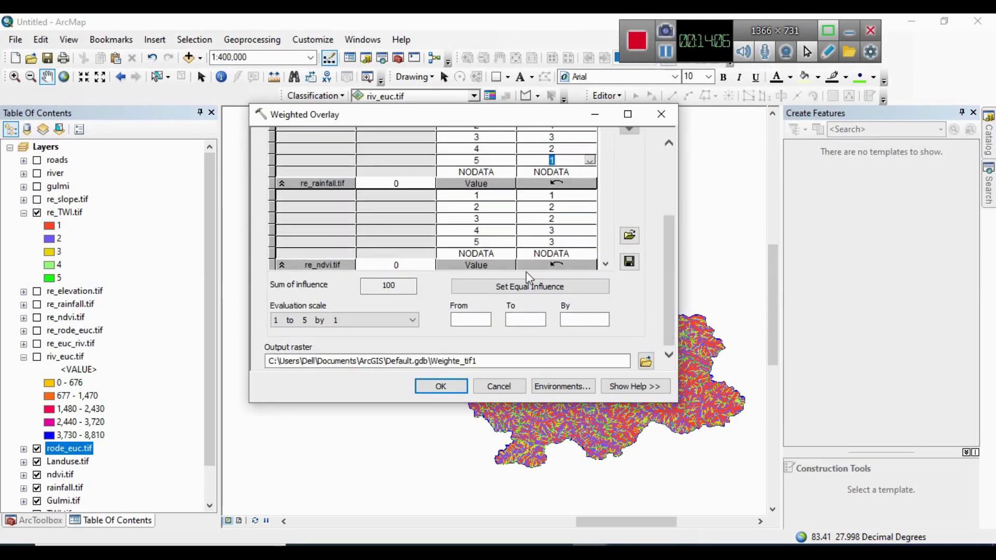
left_click(606, 265)
left_click(606, 263)
left_click(605, 264)
left_click(605, 264)
left_click(606, 264)
left_click(605, 263)
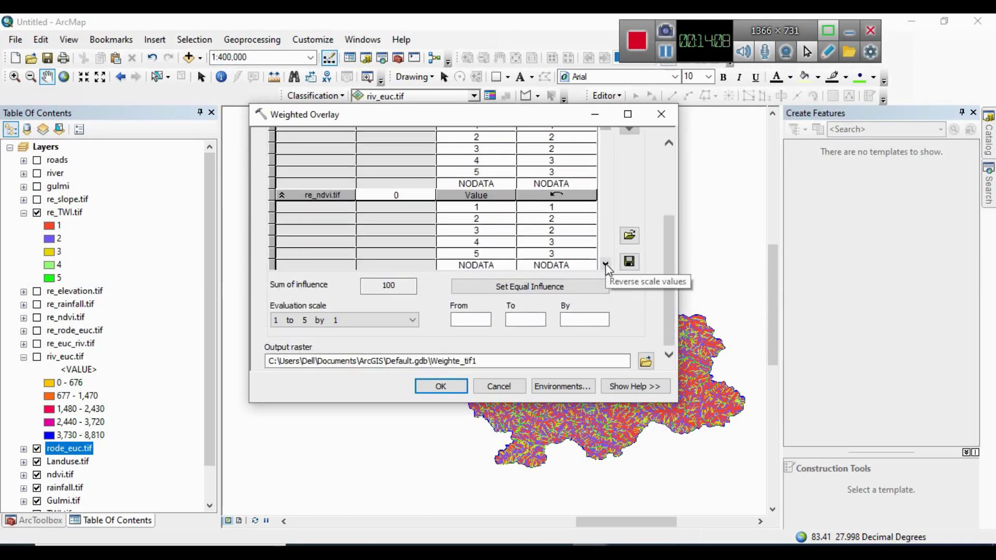
left_click(606, 264)
left_click(605, 264)
left_click(606, 264)
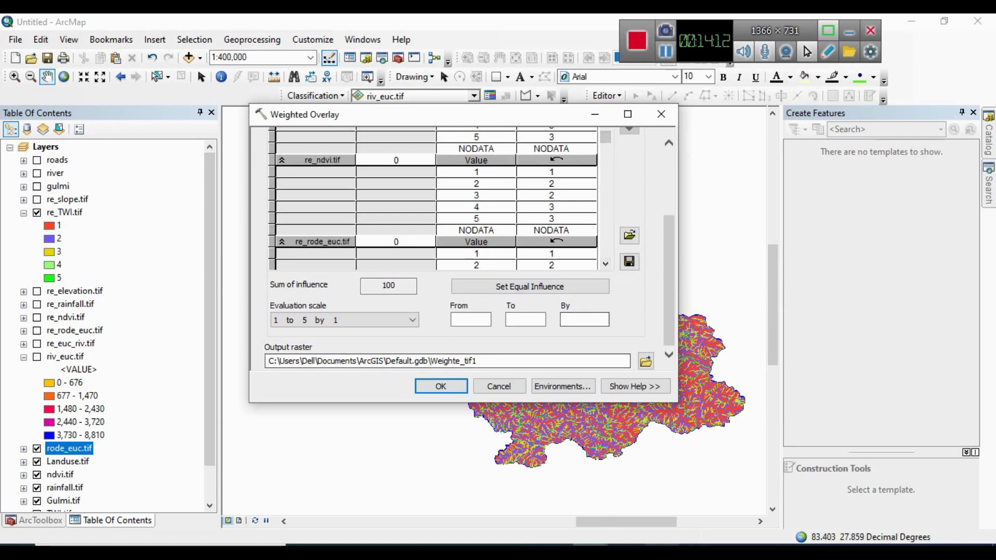
- Switch to the Book1 workbook in Excel to check the NDVI susceptibility class ratings, and return to the Weighted Overlay dialog in ArcMap
mouse_move(674, 531)
left_click(698, 495)
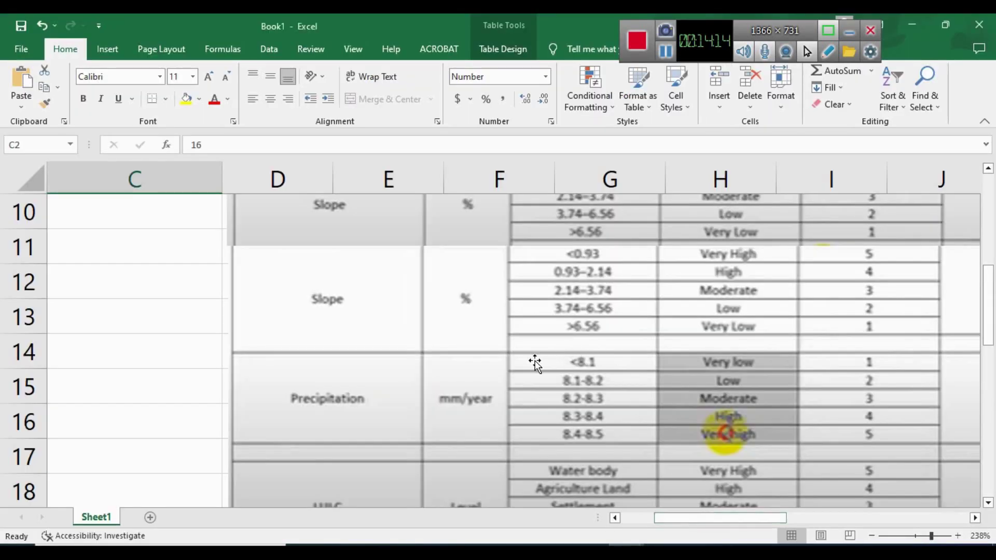
scroll(425, 372, "up", 1)
scroll(424, 371, "up", 2)
scroll(424, 371, "down", 4)
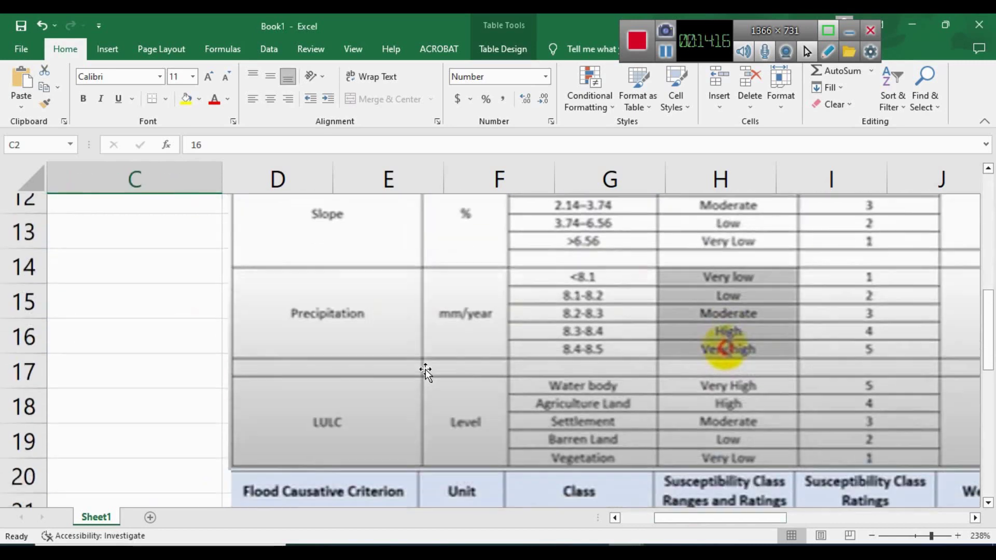
scroll(425, 372, "down", 2)
scroll(527, 305, "up", 1)
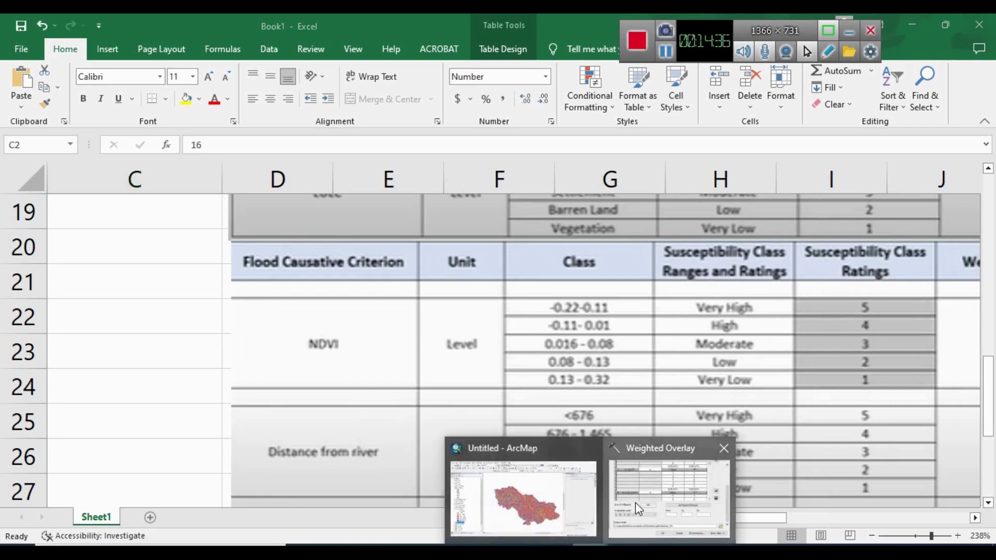
left_click(625, 506)
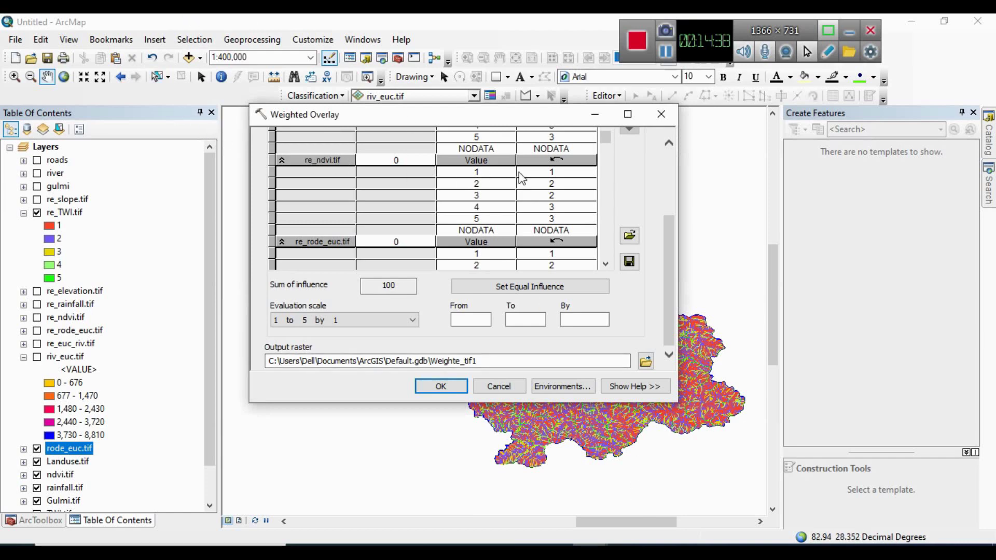
- Set the re_ndvi.tif scale values to 5 for class 1 and 4 for class 2
left_click(559, 172)
left_click(590, 171)
left_click(529, 222)
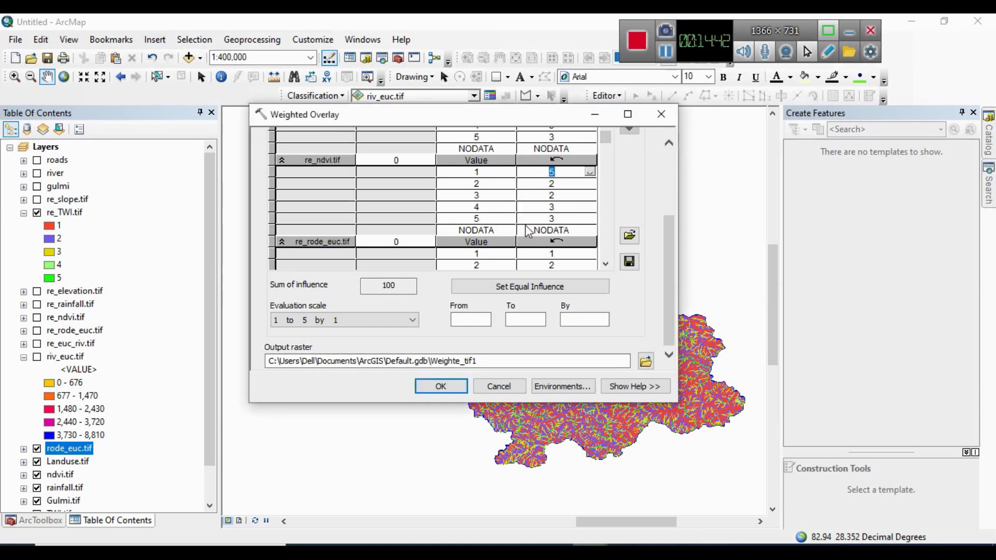
left_click(567, 184)
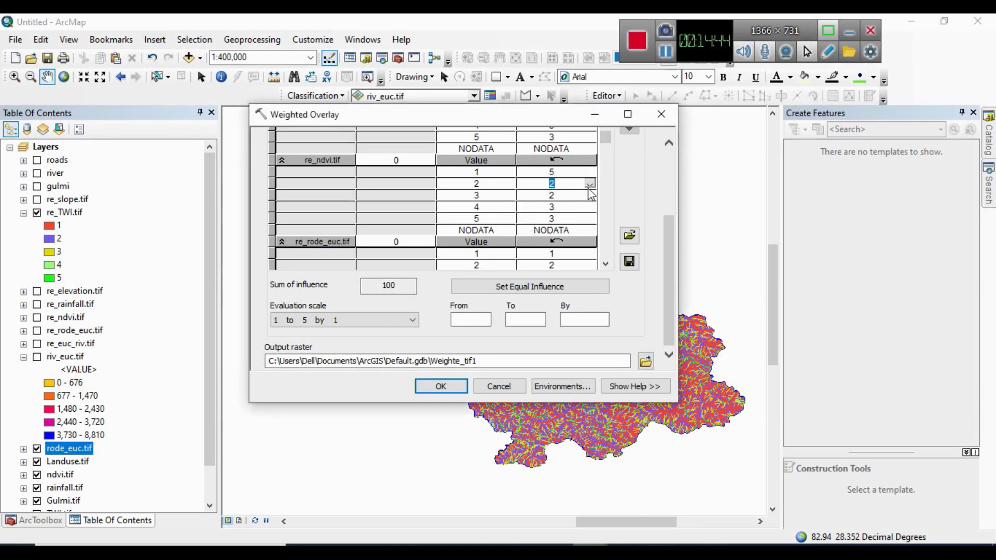
left_click(590, 183)
left_click(523, 219)
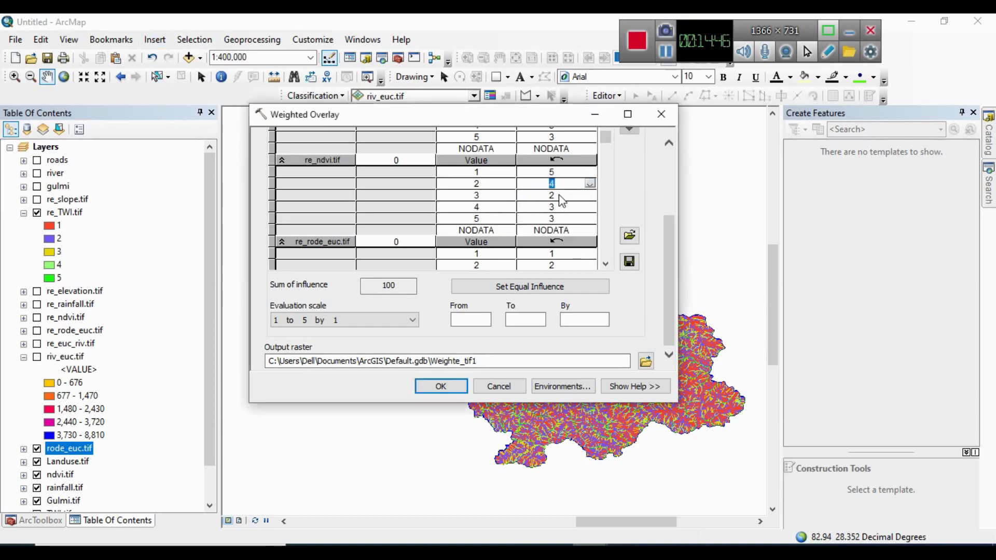
- Set the re_ndvi.tif scale values to 3 for class 3, 2 for class 4 and 1 for class 5
left_click(561, 195)
left_click(591, 195)
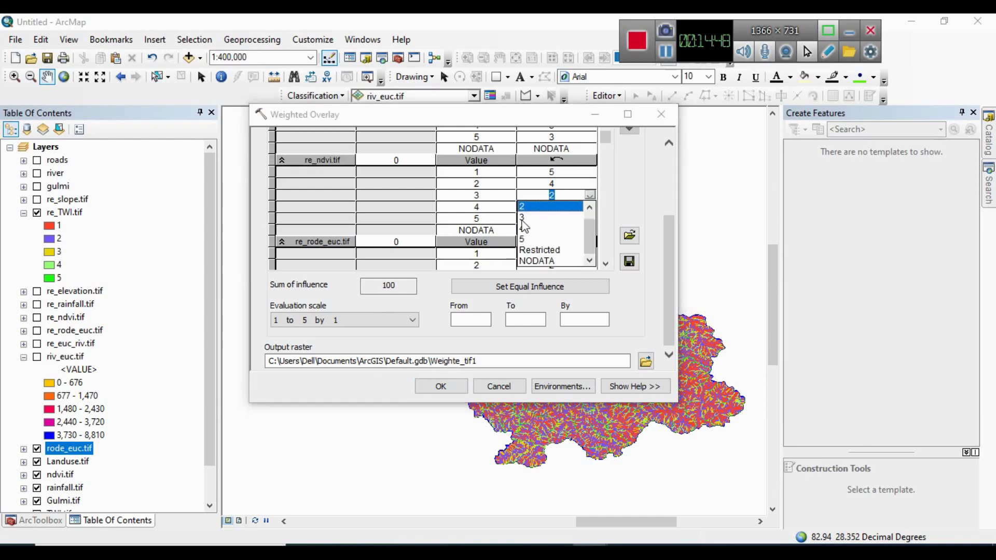
left_click(563, 217)
left_click(590, 207)
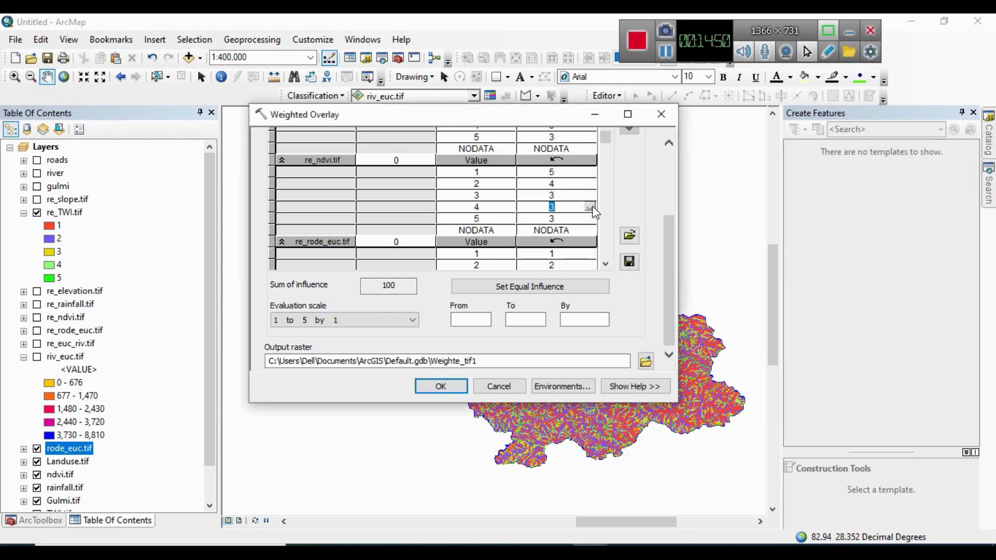
left_click(591, 207)
left_click(570, 229)
left_click(587, 218)
left_click(590, 219)
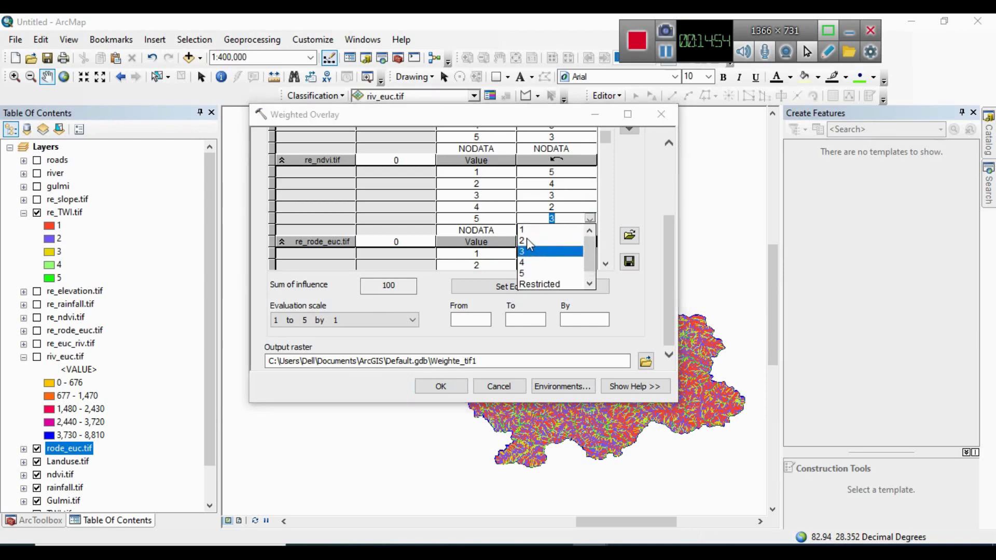
left_click(527, 229)
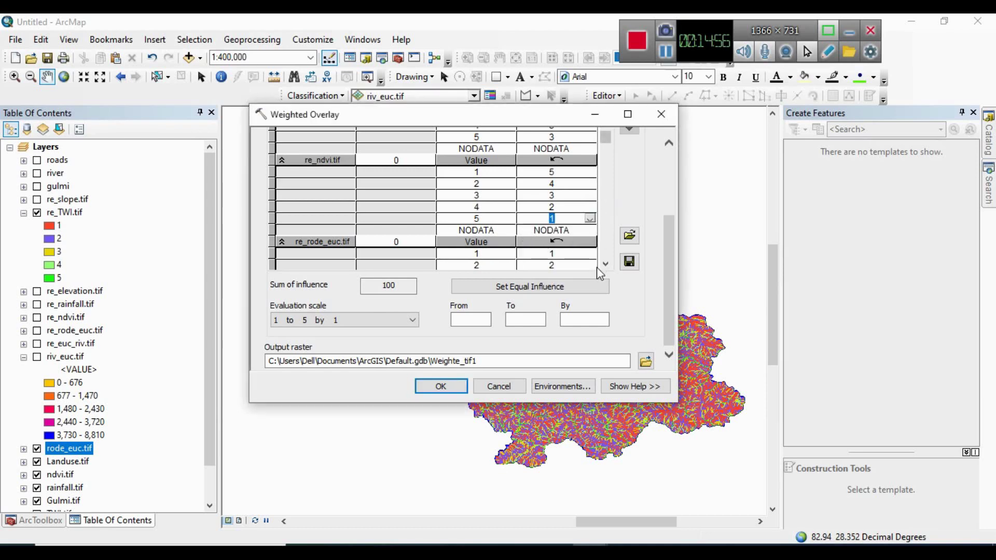
- Compare the re_rode_euc.tif scale values with the distance-from-road ratings in Excel's Book1, and return to the Weighted Overlay dialog in ArcMap
scroll(605, 264, "down", 5)
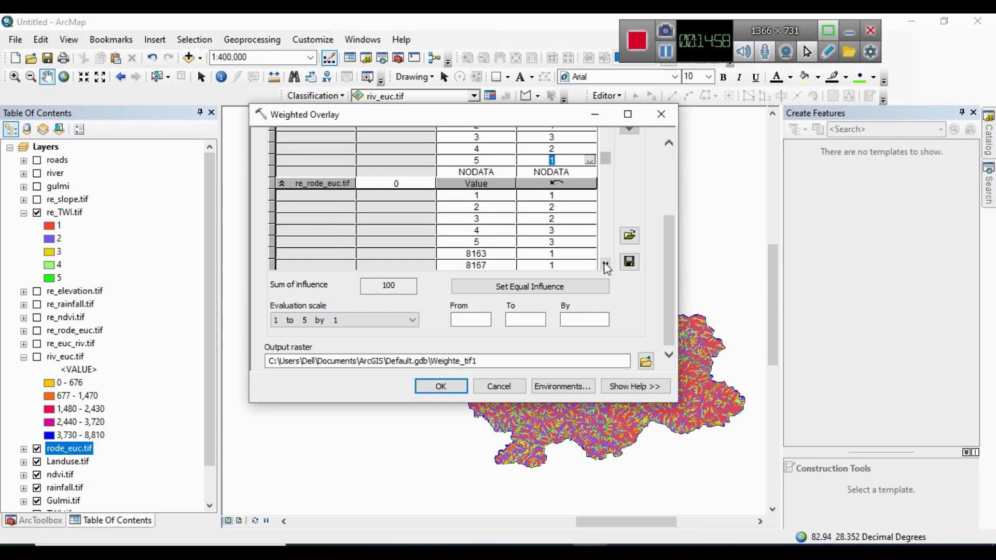
left_click(606, 266)
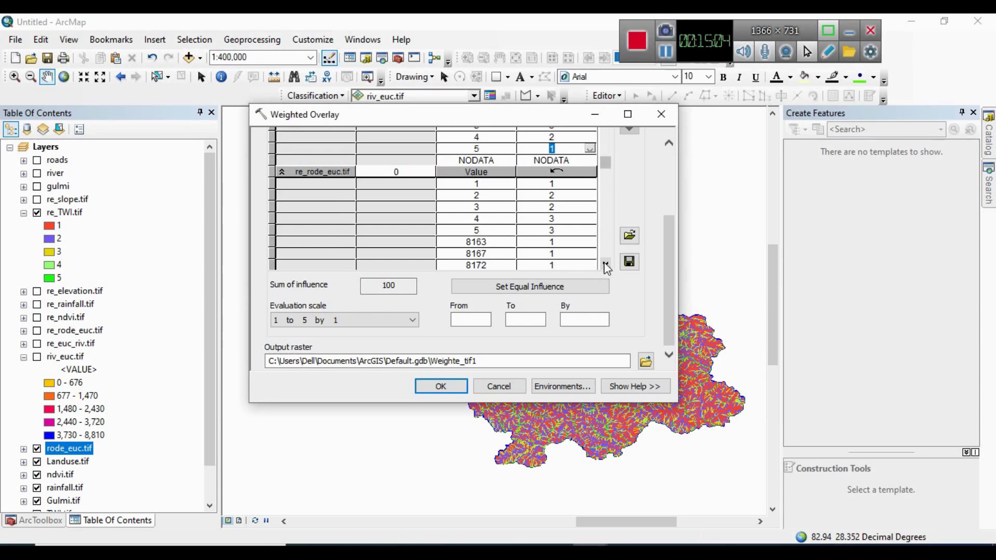
left_click(606, 266)
left_click(606, 266)
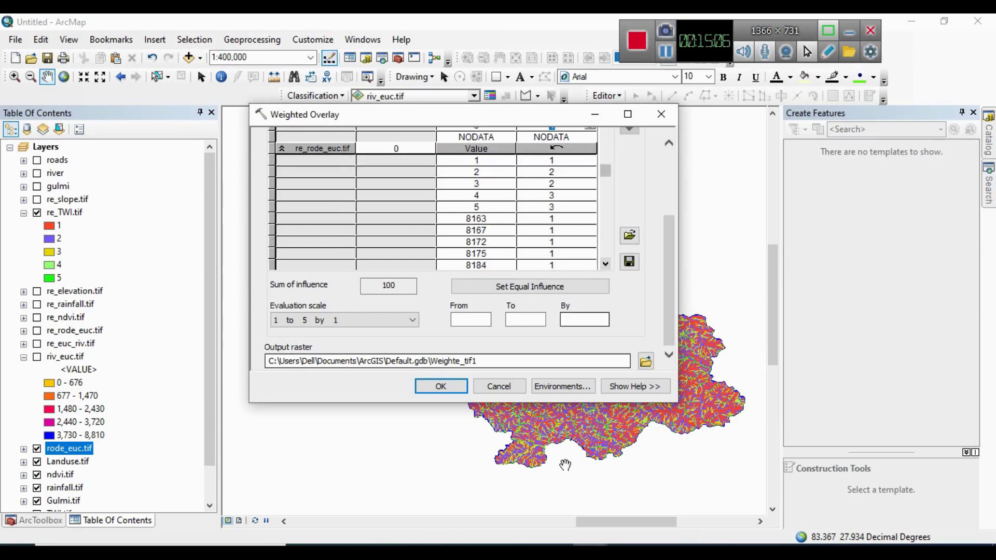
mouse_move(700, 552)
left_click(710, 509)
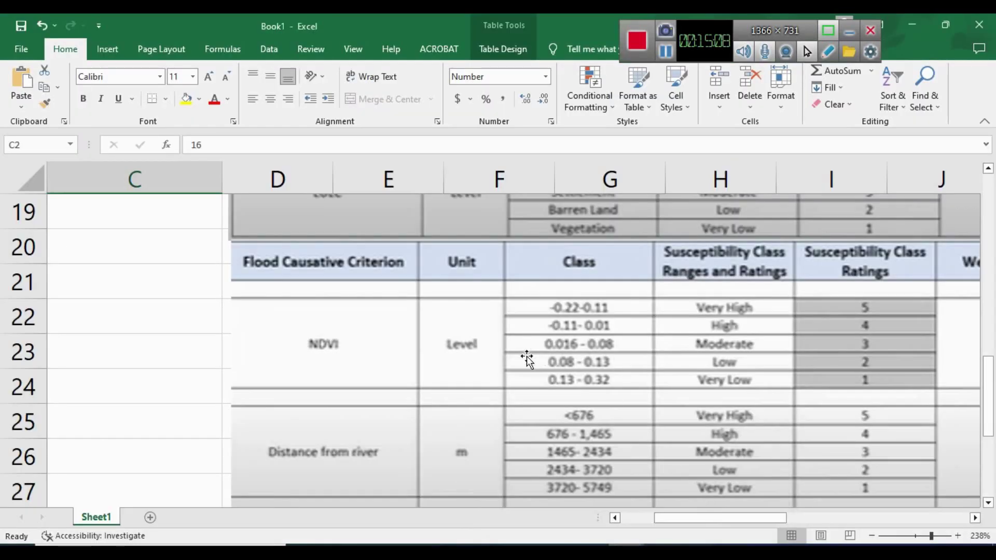
scroll(478, 335, "down", 2)
scroll(478, 334, "down", 1)
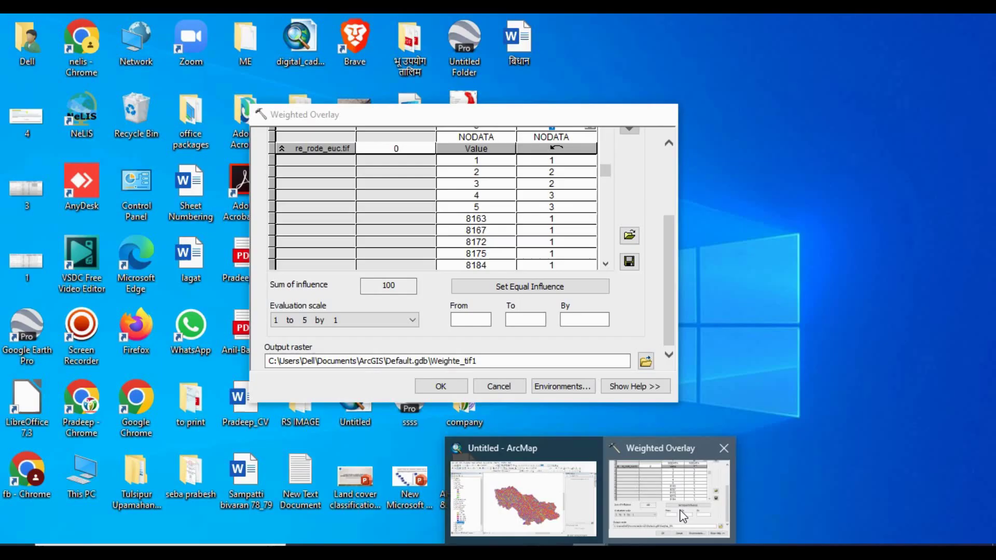
left_click(673, 532)
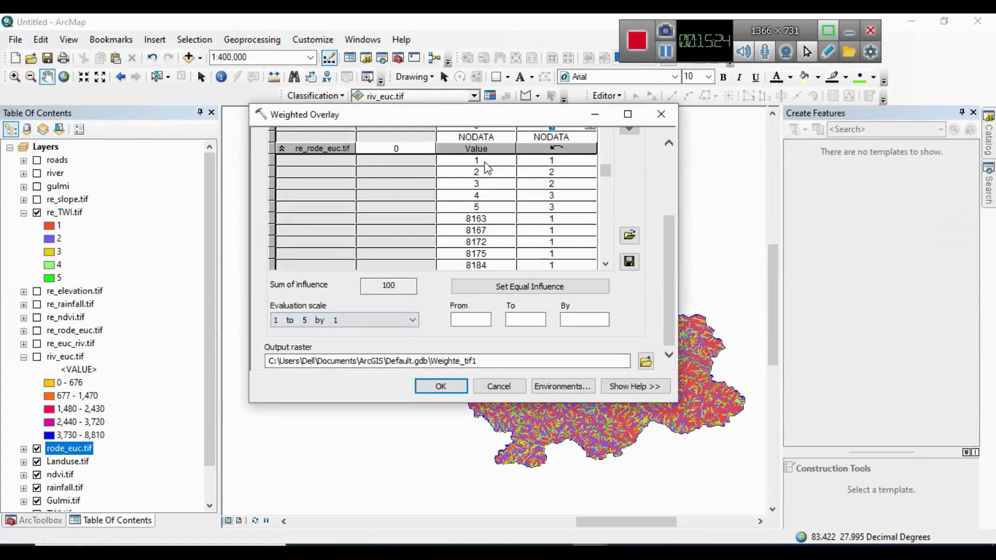
mouse_move(628, 552)
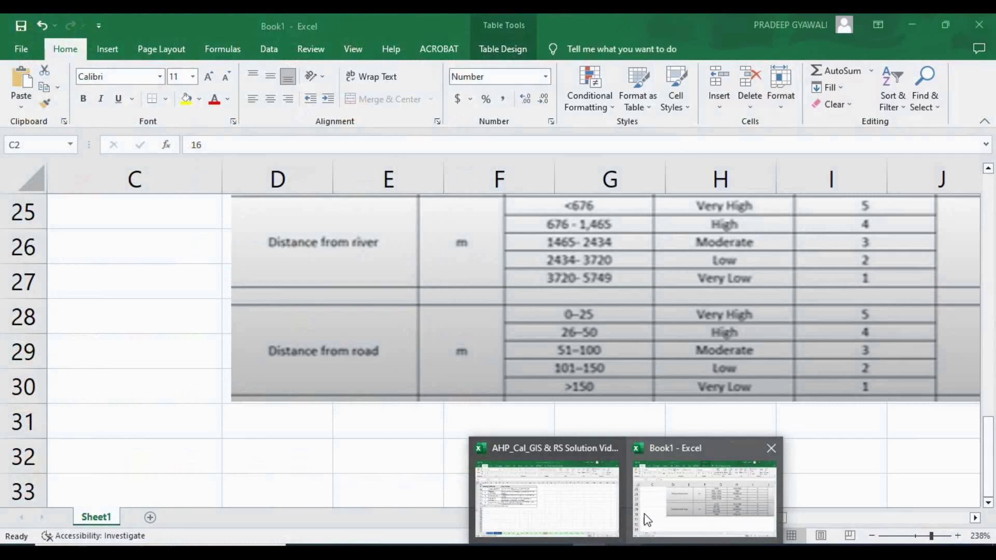
mouse_move(612, 521)
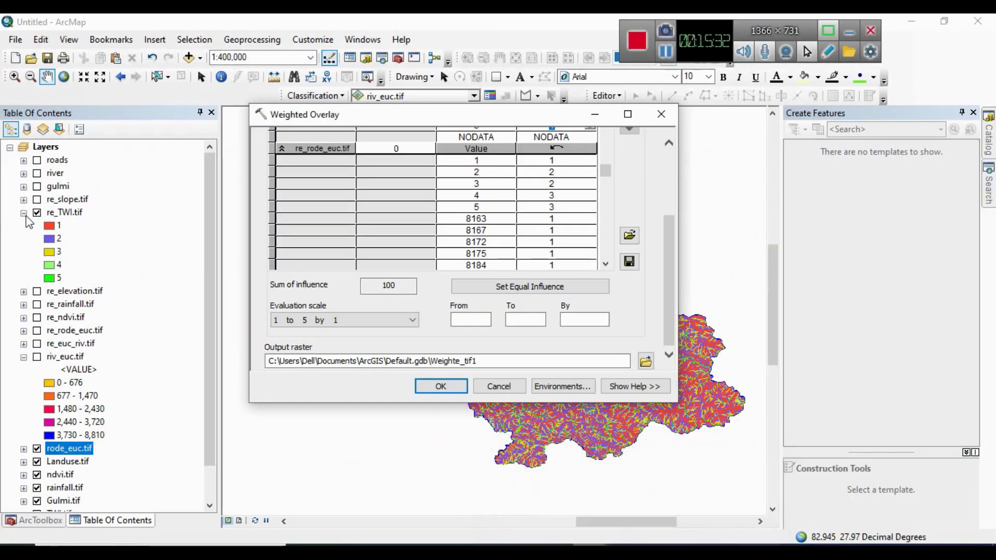
- Hide the re_TWI.tif layer, show re_rode_euc.tif with its class legend expanded, and inspect the distance classes along the roads up close
left_click(38, 213)
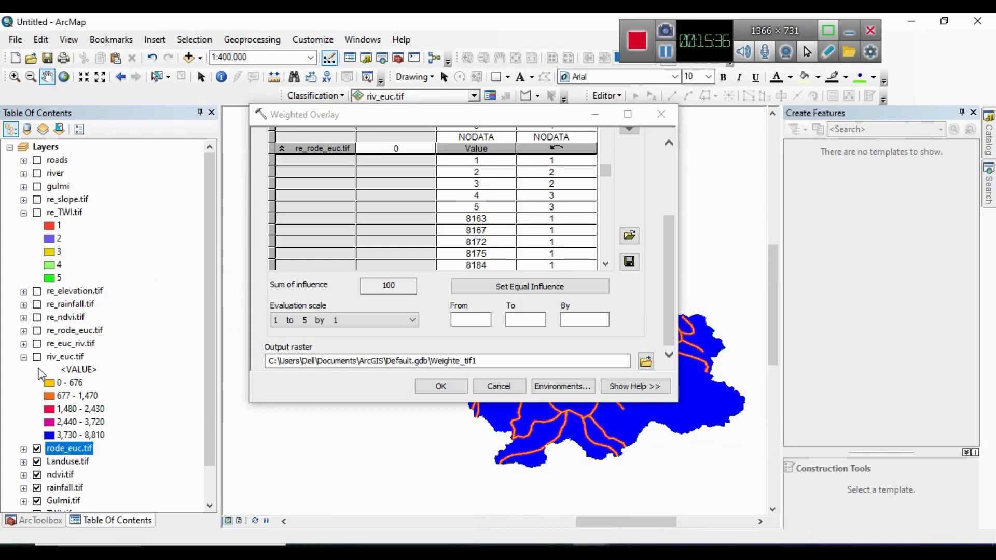
left_click(37, 331)
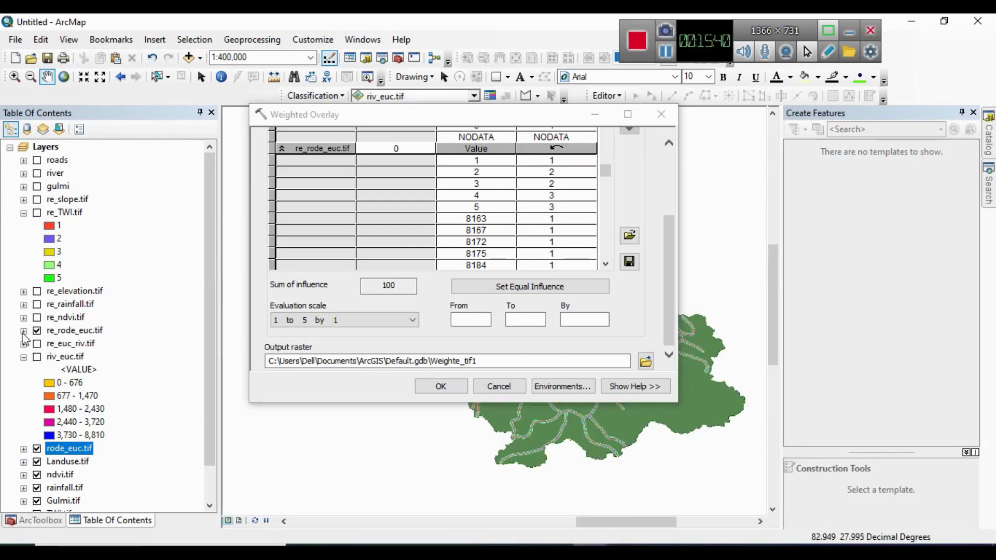
left_click(24, 332)
scroll(564, 429, "down", 5)
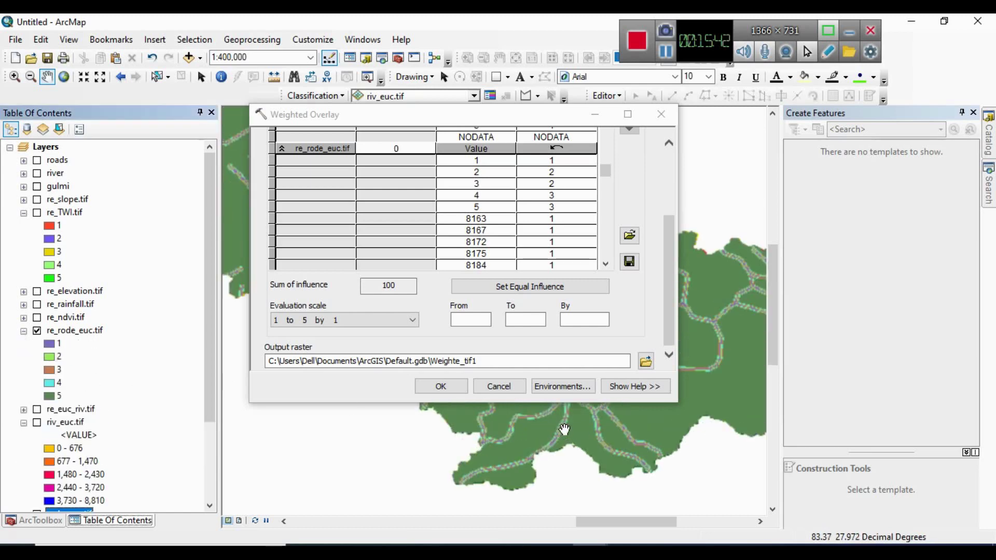
scroll(564, 430, "down", 4)
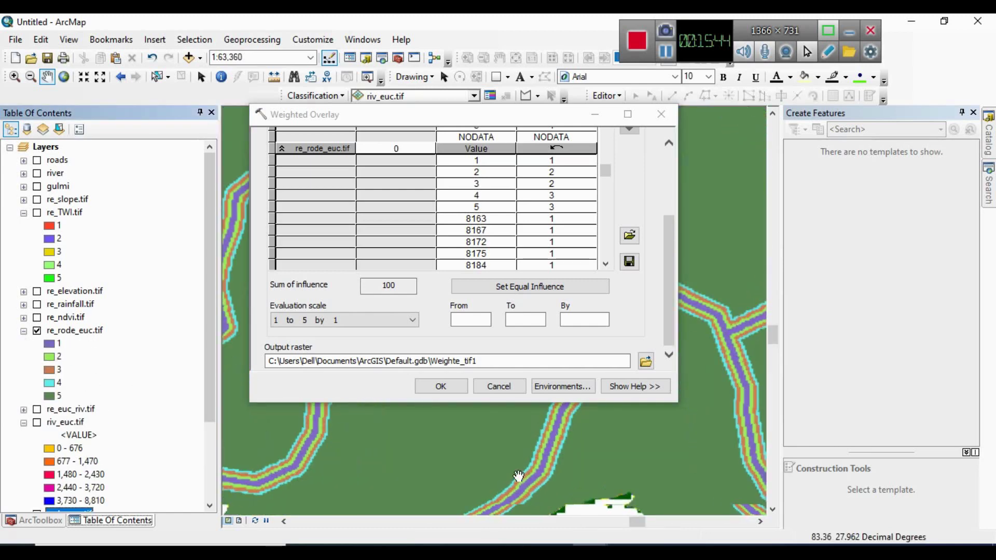
scroll(551, 468, "down", 2)
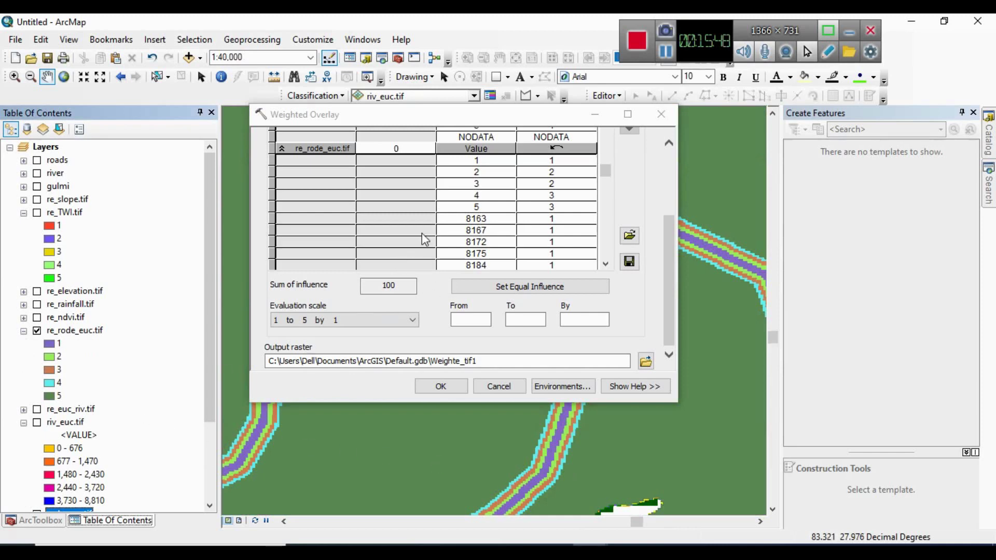
- Set the re_rode_euc.tif scale values to 5 for class 1 and 4 for class 2
left_click(563, 161)
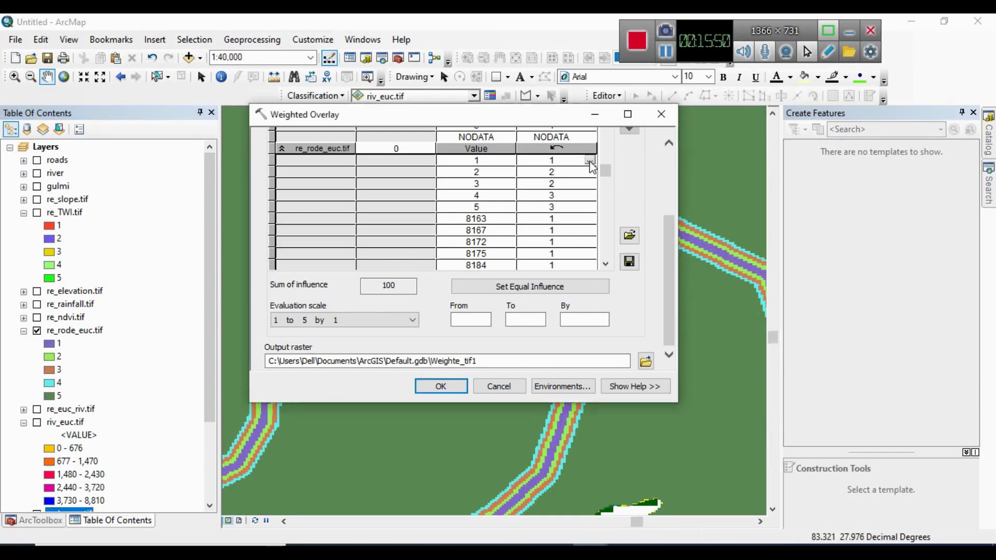
left_click(590, 162)
left_click(525, 212)
left_click(557, 173)
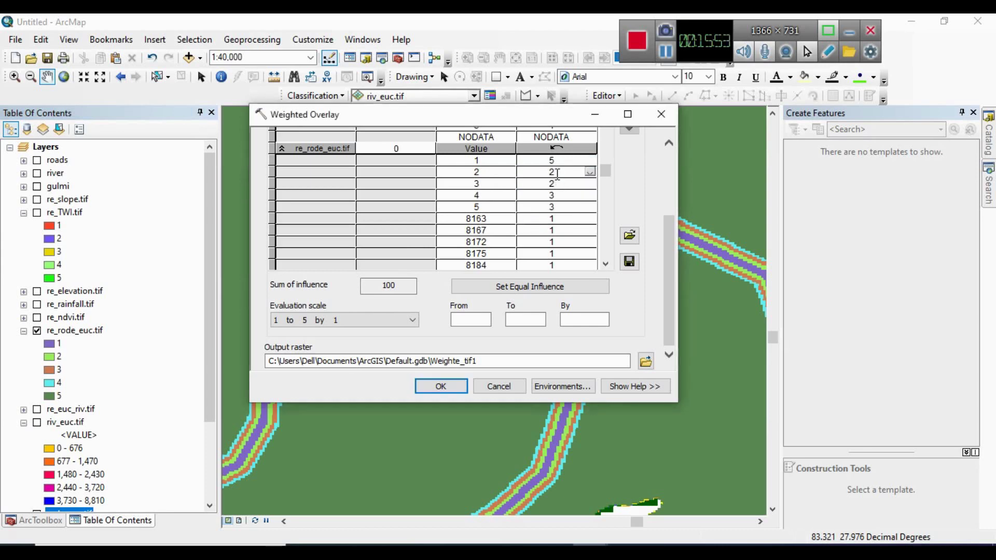
left_click(590, 173)
left_click(526, 205)
- Set the re_rode_euc.tif scale values to 3 for class 3, 2 for class 4 and 1 for class 5
left_click(584, 186)
left_click(590, 184)
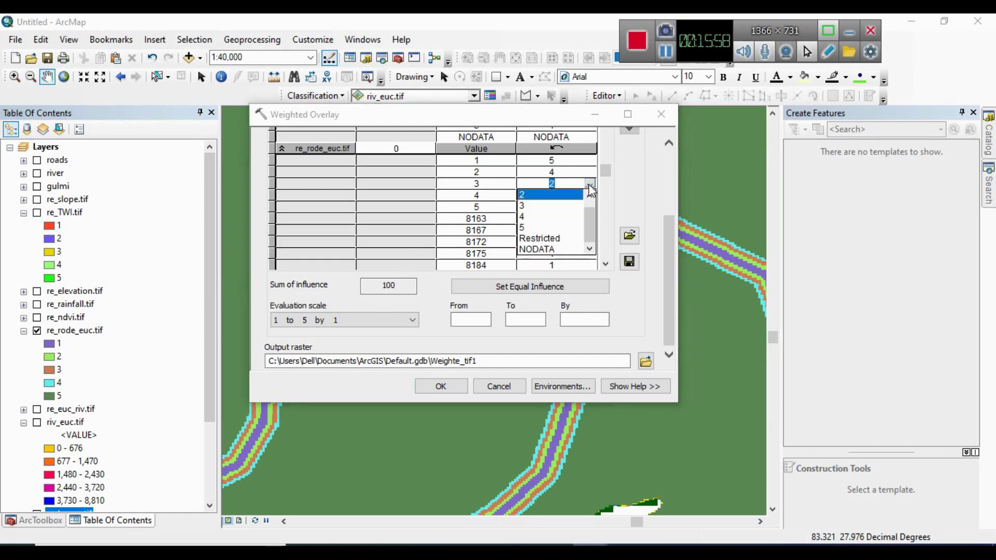
left_click(523, 207)
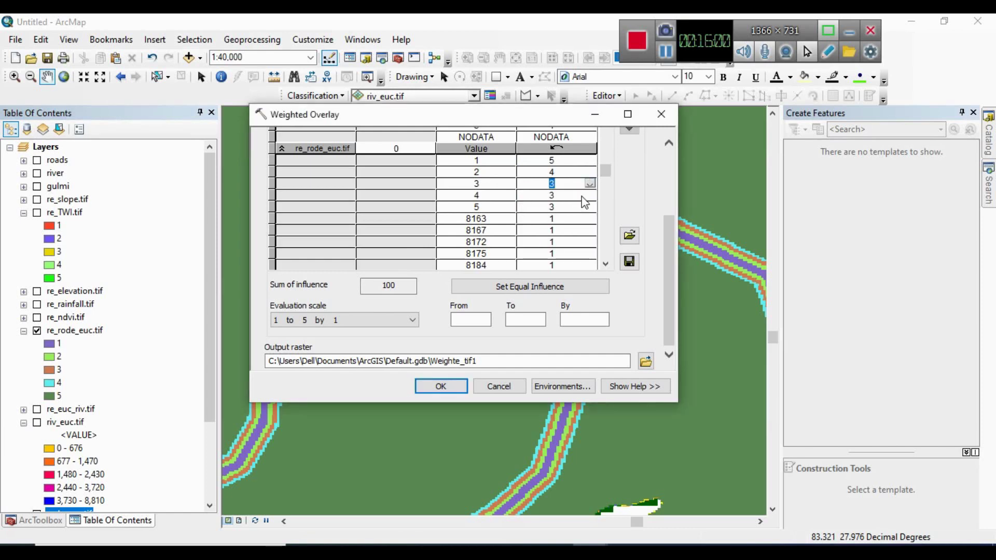
left_click(583, 196)
left_click(590, 196)
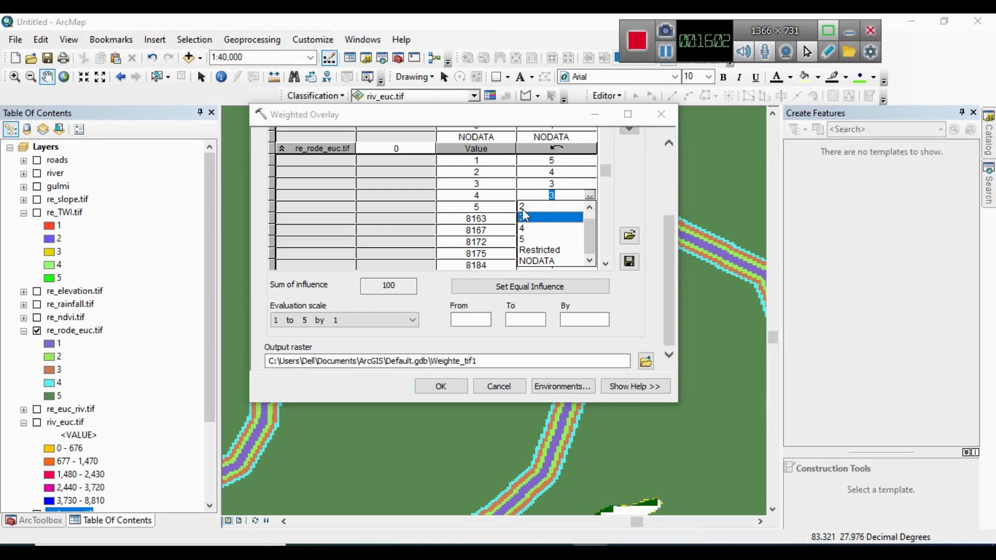
left_click(522, 207)
left_click(585, 207)
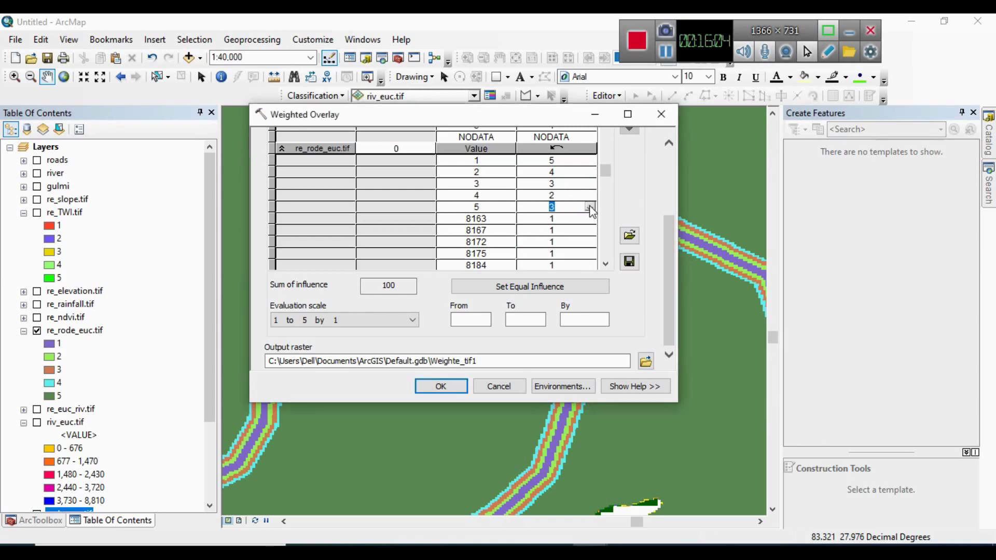
left_click(590, 207)
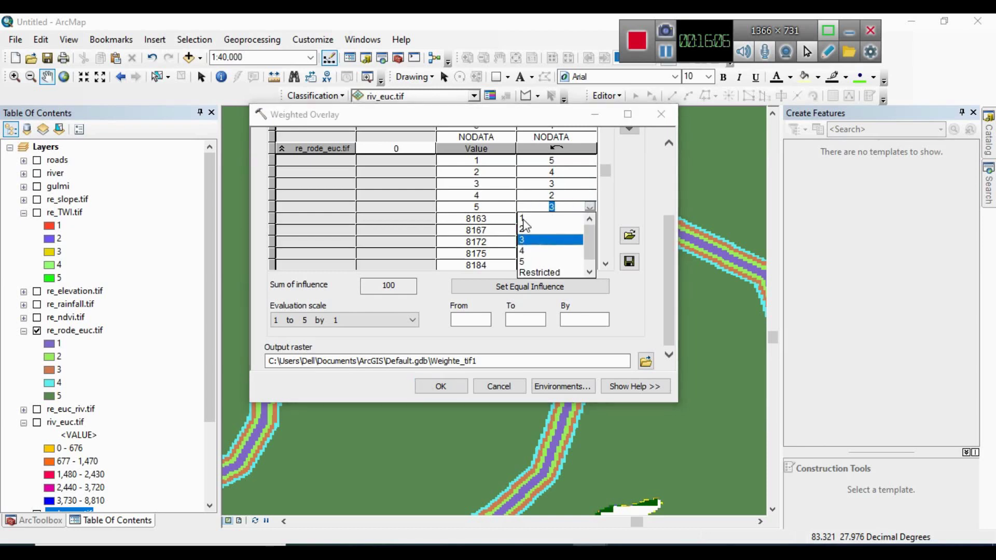
left_click(522, 219)
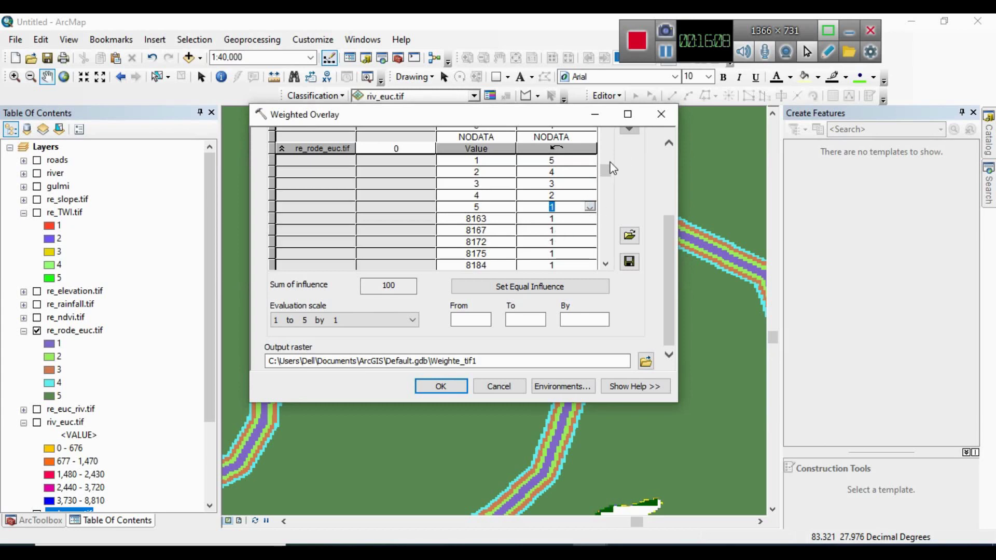
- Set the re_rode_euc.tif scale values to NODATA for values 8163 and 8167, and open the scale value choices for 8172
left_click(605, 264)
left_click(605, 264)
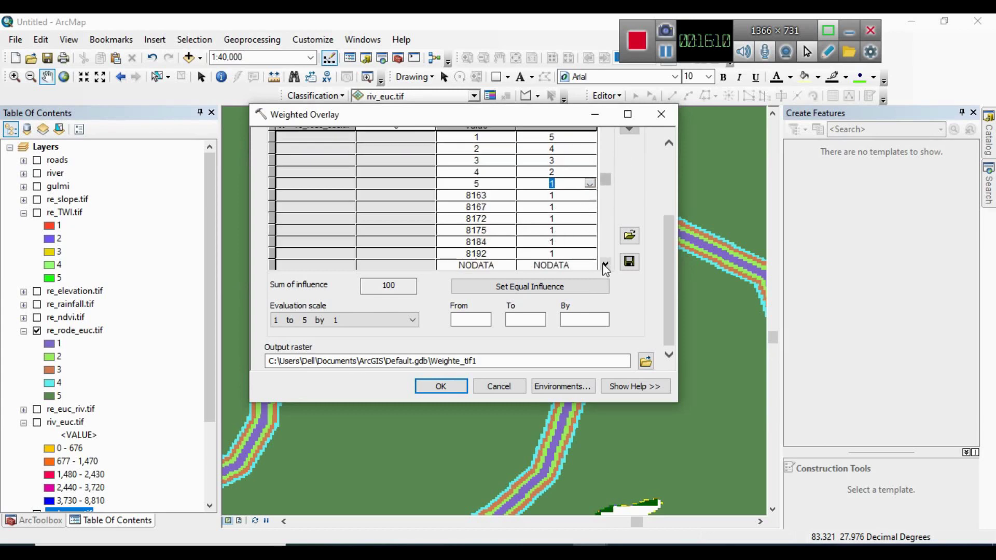
left_click(577, 197)
left_click(590, 196)
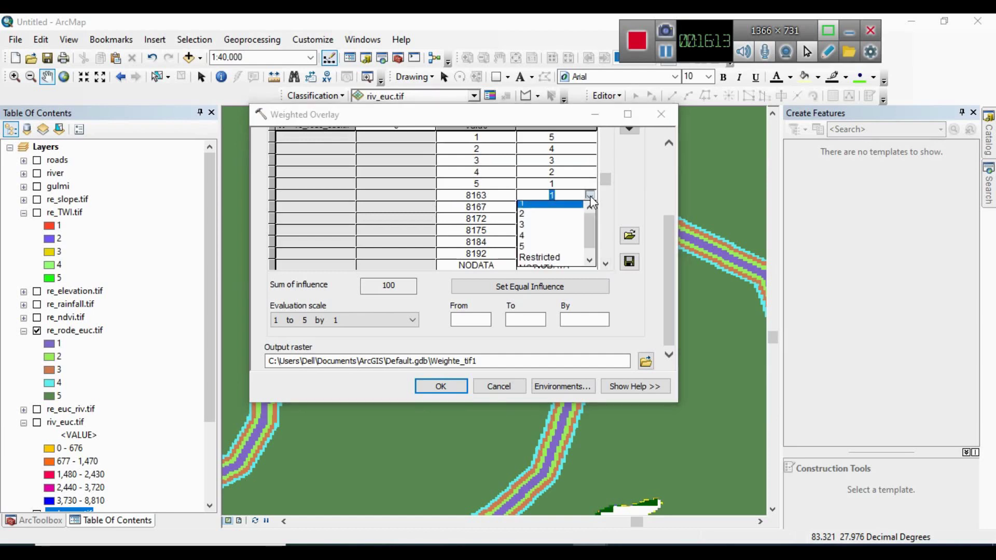
left_click(542, 259)
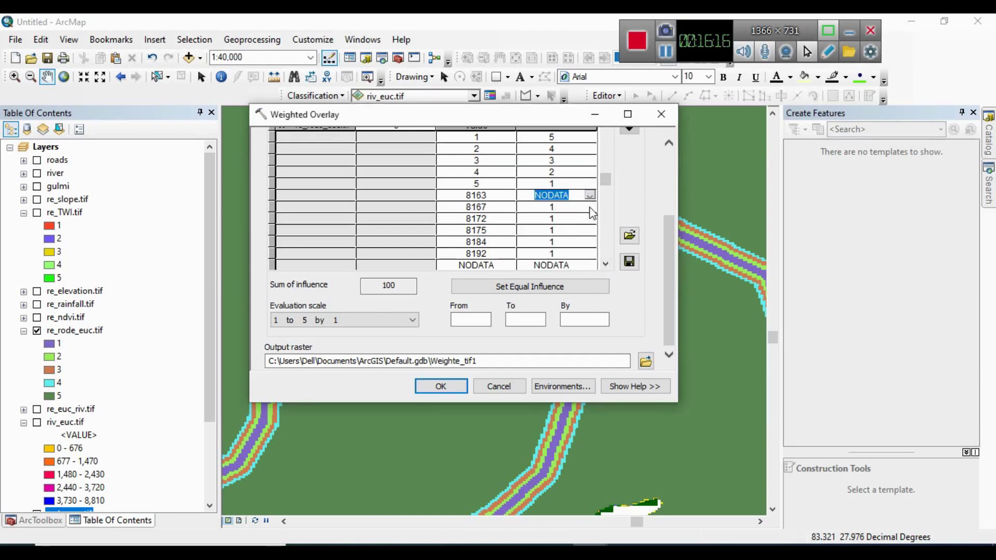
left_click(589, 207)
scroll(542, 272, "down", 1)
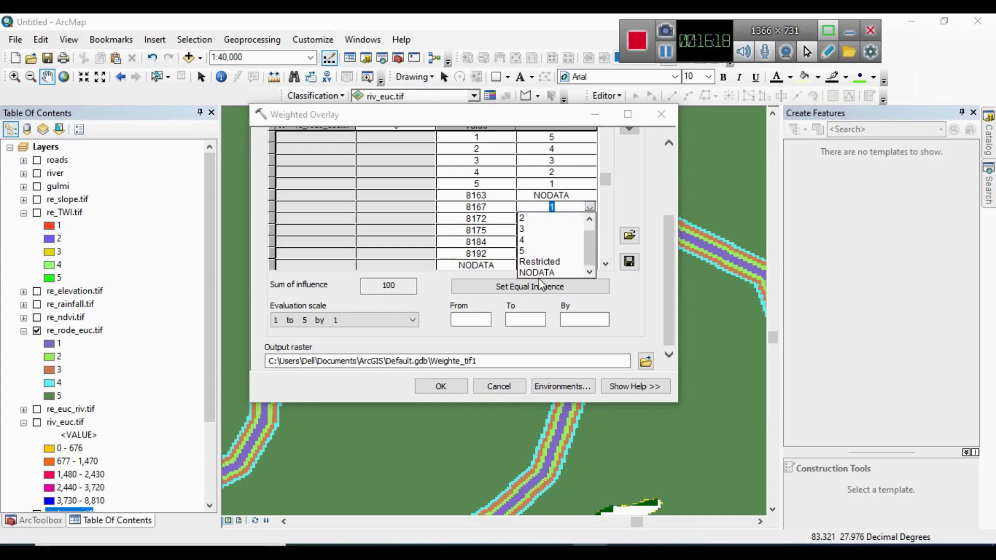
left_click(541, 273)
left_click(590, 219)
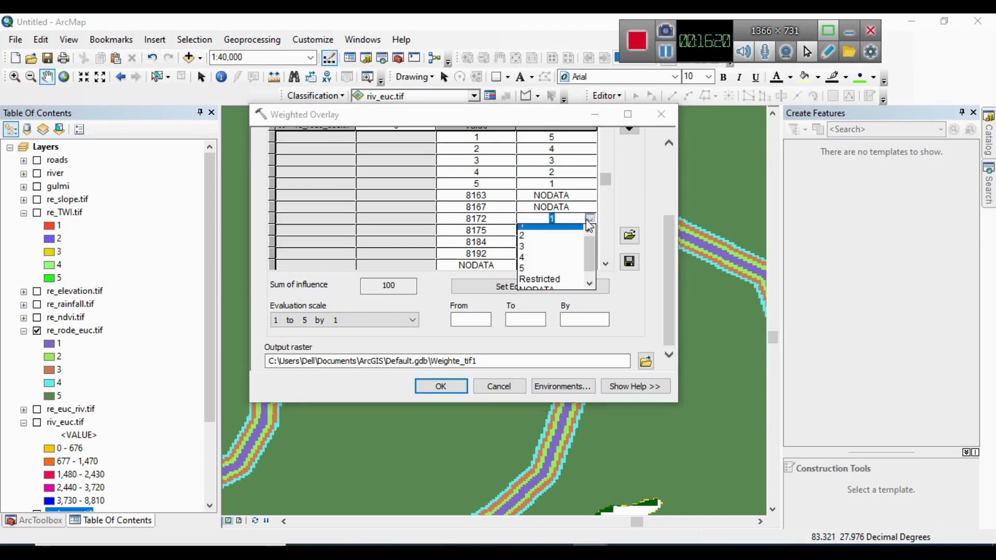
- Set the scale values of classes 8172, 8175, 8184 and 8192 in the road distance raster to NODATA
scroll(542, 280, "down", 1)
left_click(540, 285)
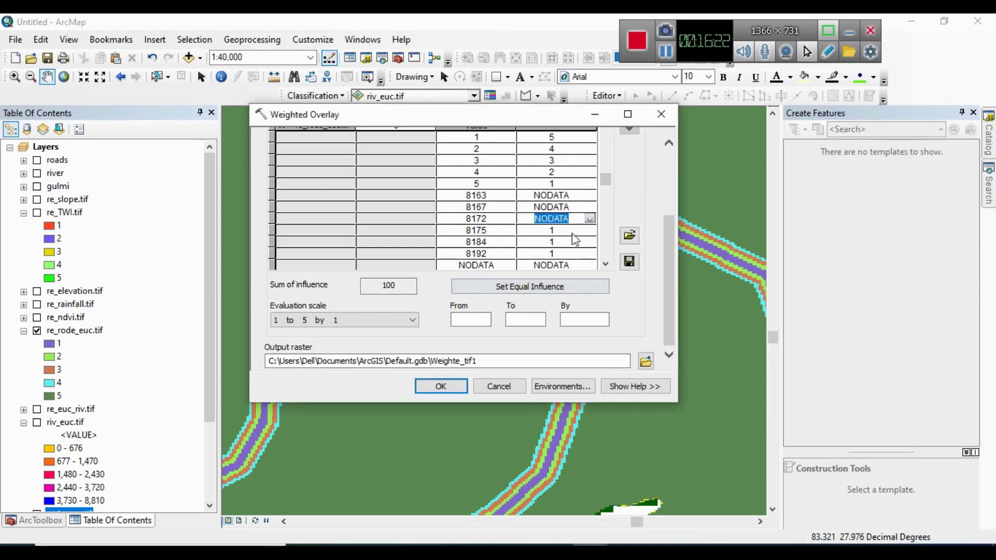
left_click(590, 230)
scroll(550, 283, "down", 1)
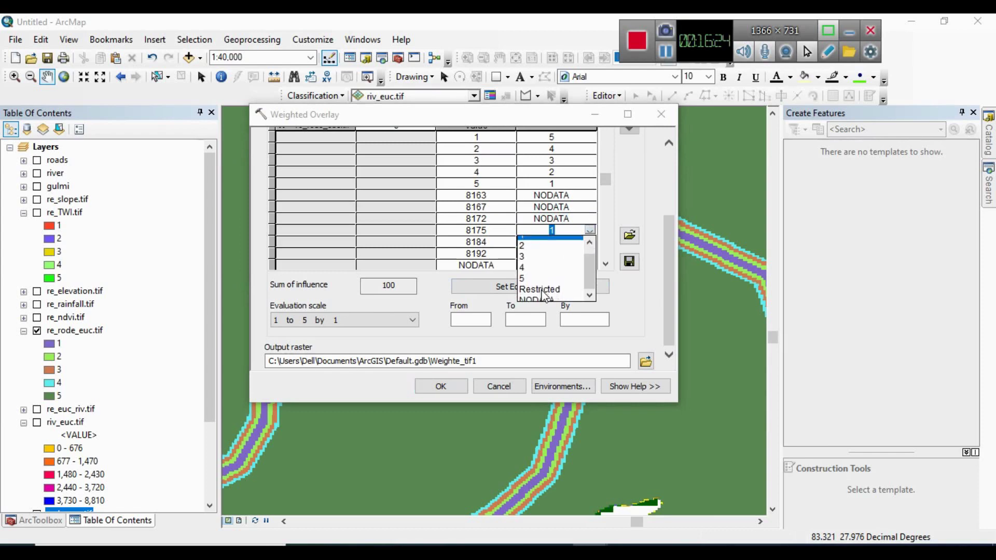
left_click(542, 296)
left_click(590, 241)
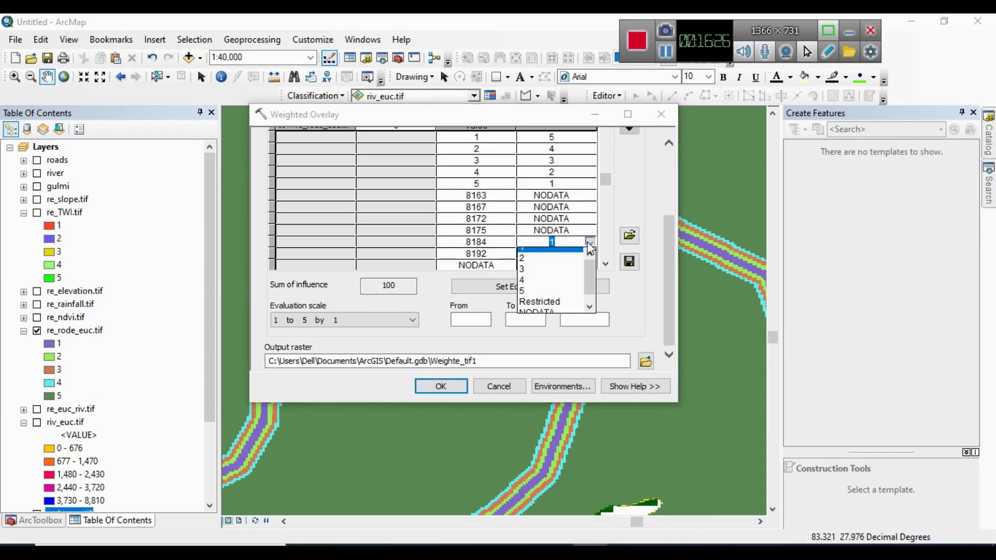
scroll(542, 306, "down", 1)
left_click(539, 308)
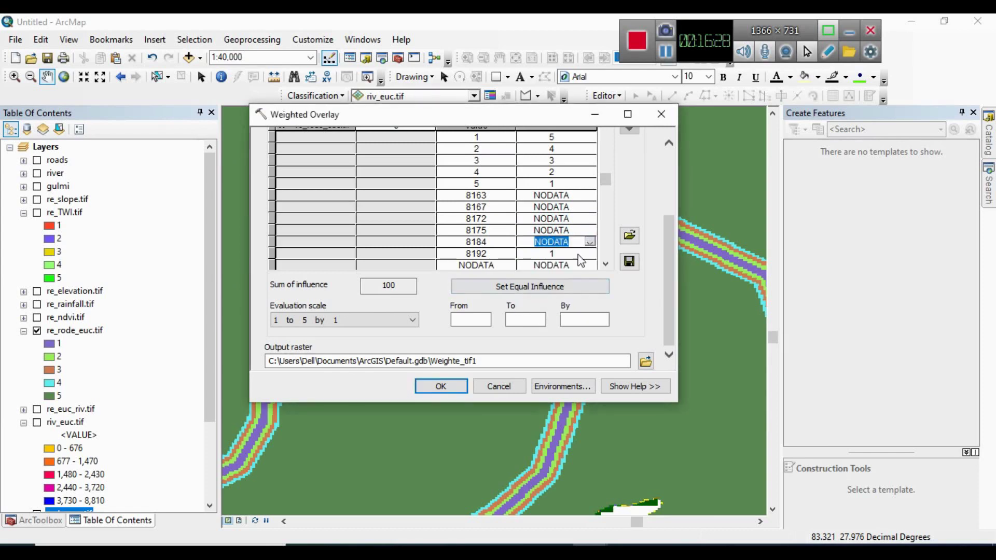
left_click(590, 253)
scroll(542, 308, "down", 1)
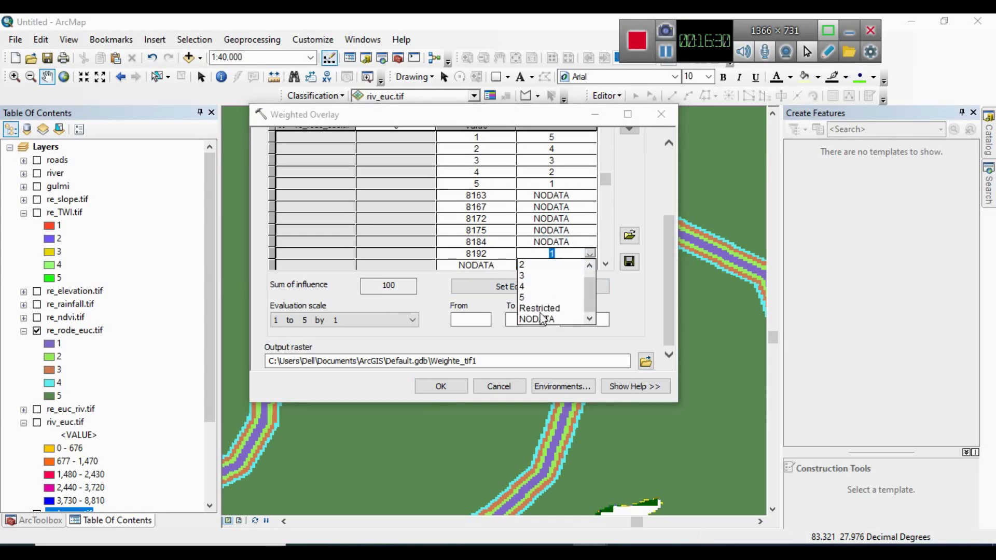
left_click(540, 319)
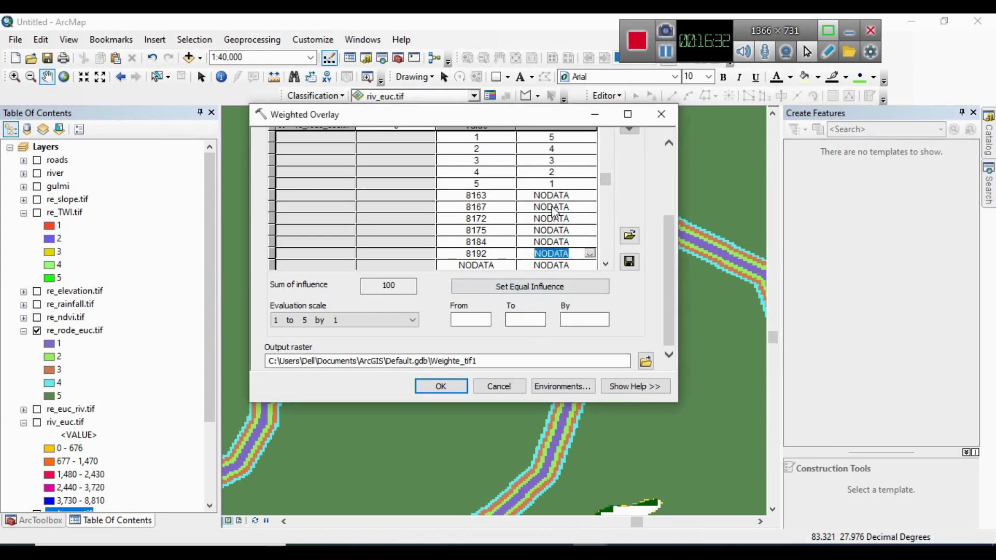
- Set the scale values of re_euc_riv.tif in the overlay table to 5 for class 1 and 4 for class 2
left_click(606, 264)
left_click(605, 265)
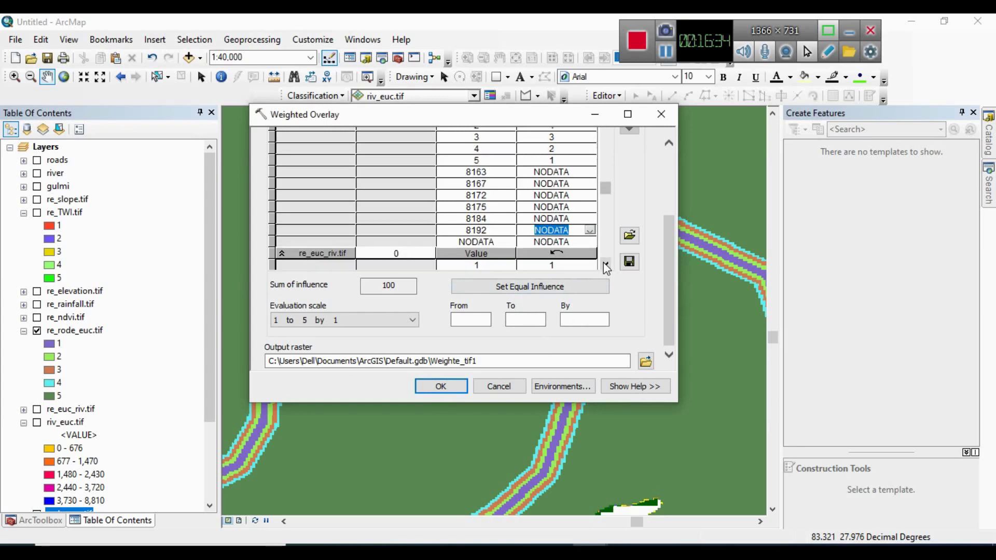
left_click(606, 265)
left_click(606, 265)
left_click(606, 264)
left_click(605, 264)
left_click(606, 264)
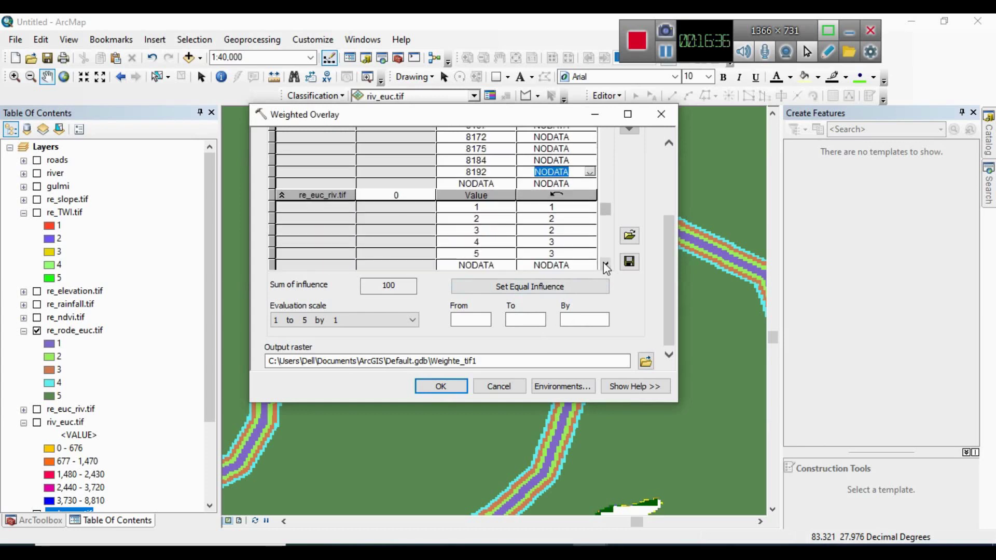
left_click(605, 265)
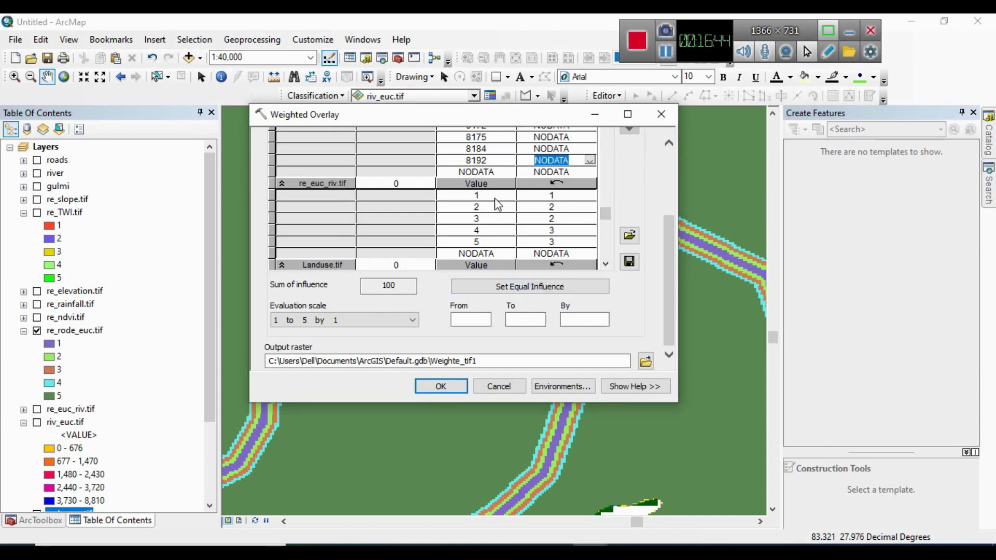
left_click(568, 195)
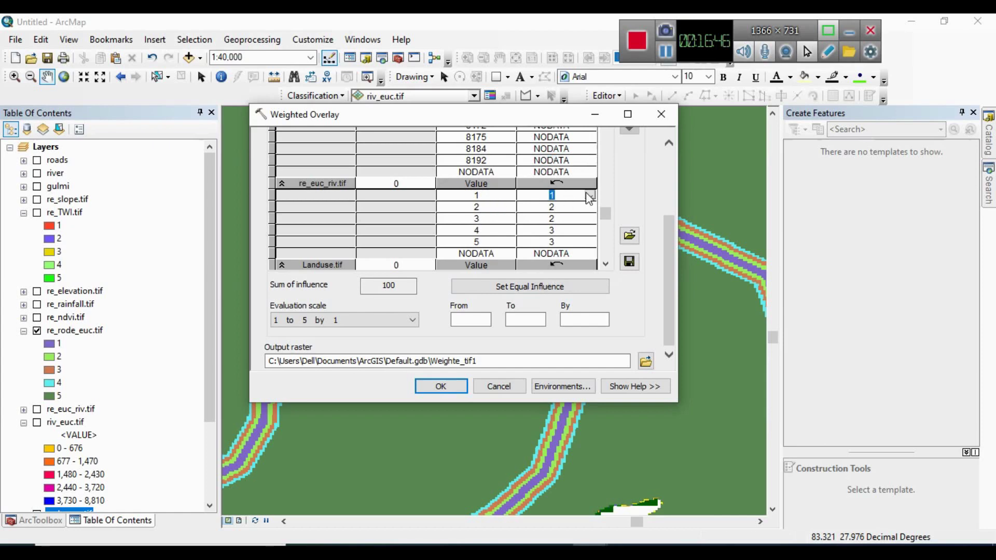
left_click(589, 196)
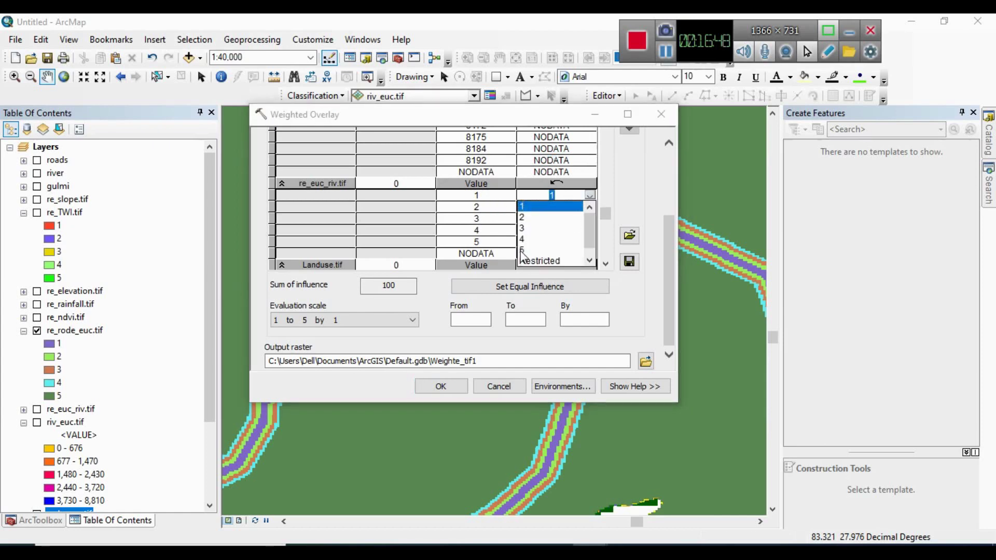
left_click(521, 251)
left_click(579, 207)
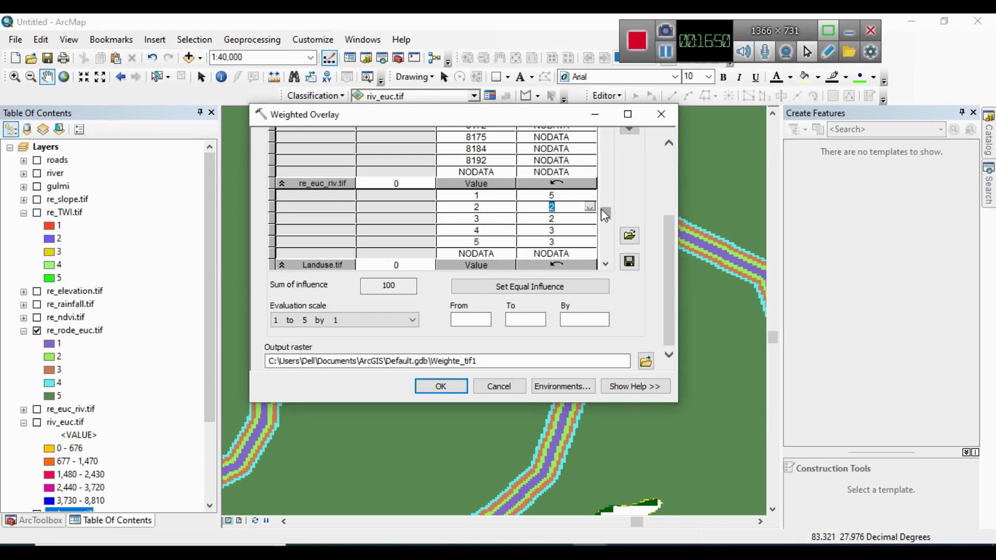
left_click(590, 207)
left_click(537, 239)
- Set the scale values of re_euc_riv.tif classes 3, 4 and 5 to 3, 2 and 1
left_click(575, 220)
left_click(590, 218)
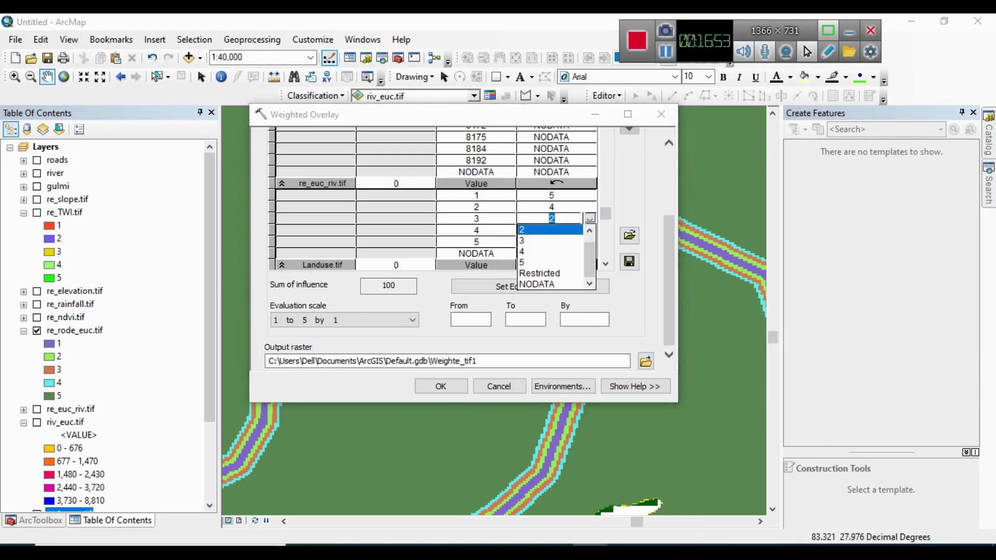
left_click(534, 240)
left_click(569, 232)
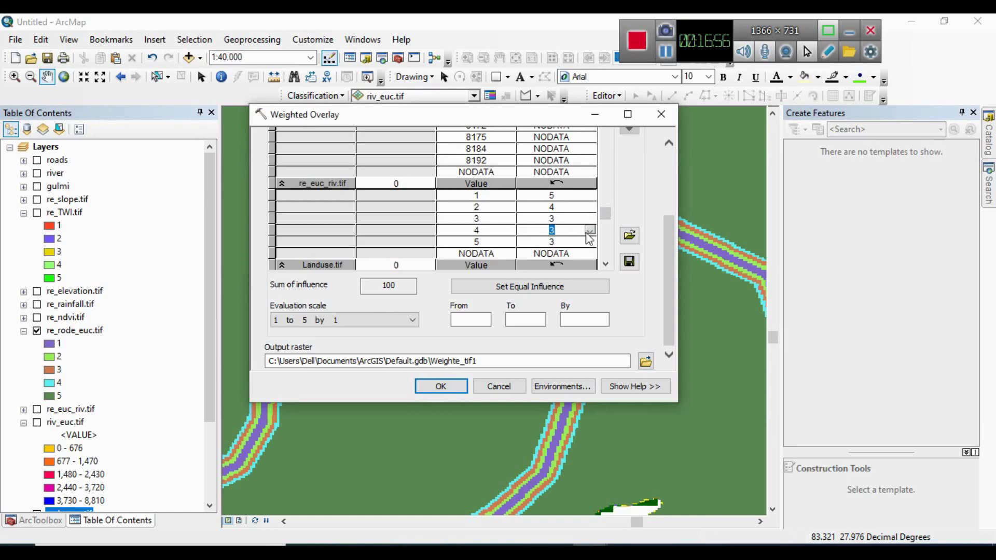
left_click(590, 230)
left_click(523, 242)
left_click(575, 241)
left_click(590, 242)
scroll(548, 268, "up", 2)
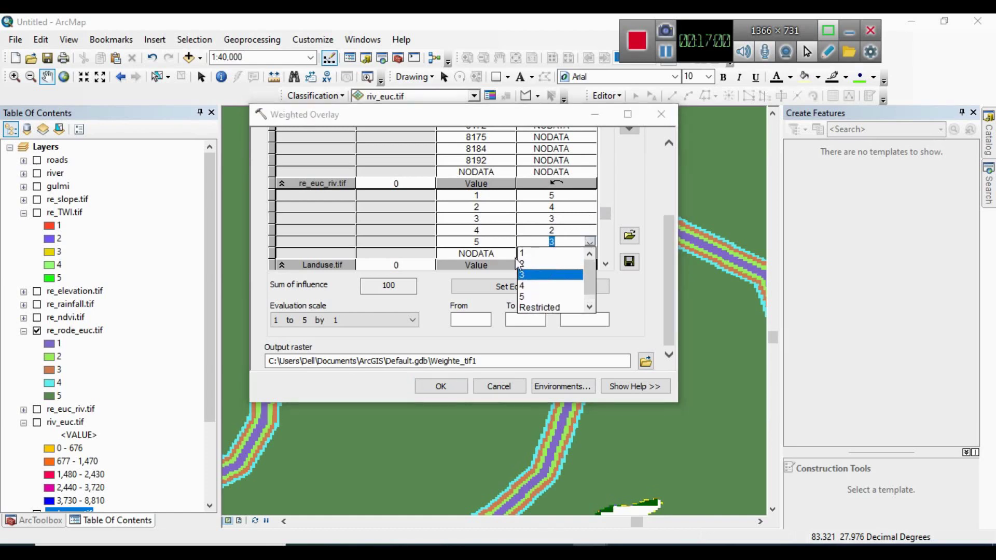
left_click(529, 254)
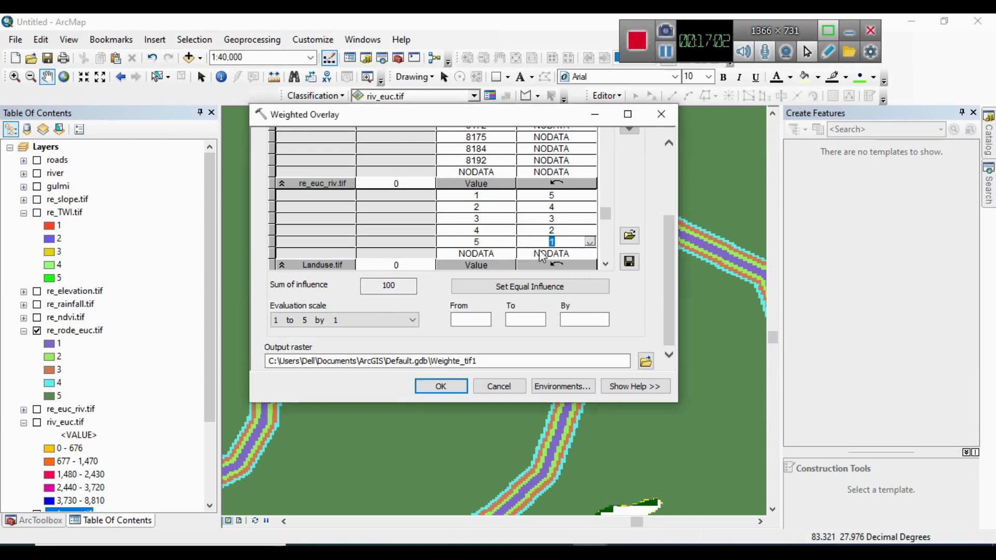
- Examine the LULC susceptibility ratings in the Book1 Excel workbook and the Landuse.tif classes in the Weighted Overlay table
scroll(606, 265, "down", 5)
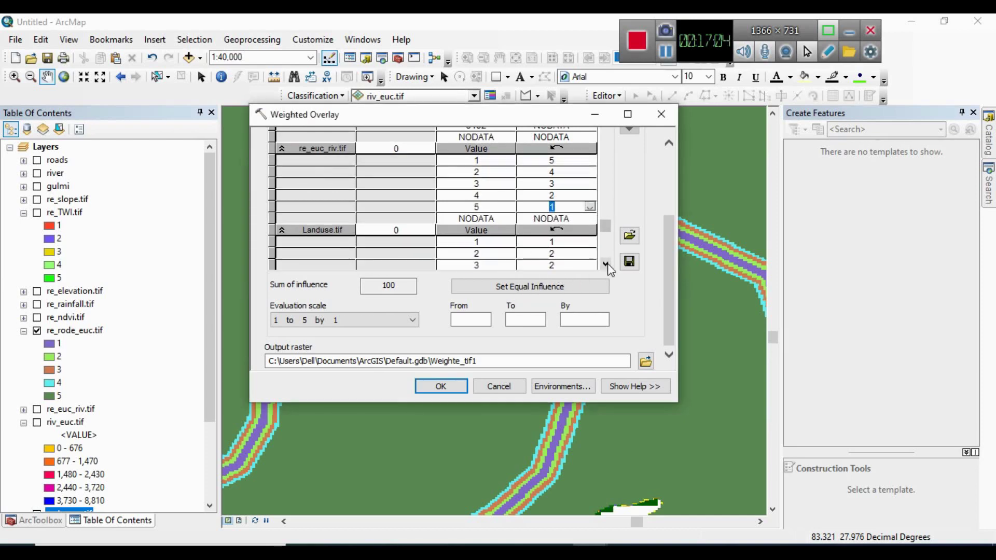
left_click(606, 265)
left_click(606, 265)
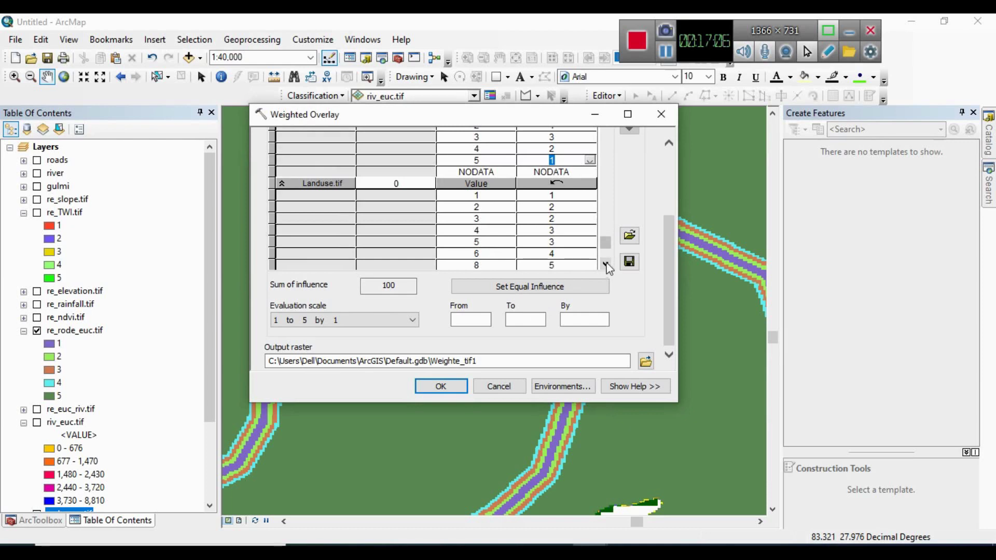
left_click(626, 552)
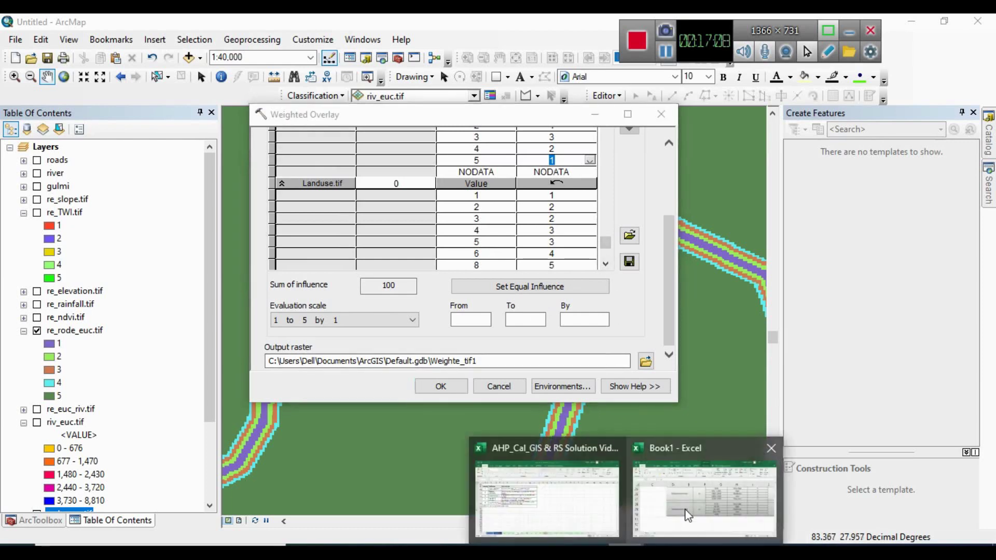
left_click(688, 515)
scroll(428, 351, "up", 4)
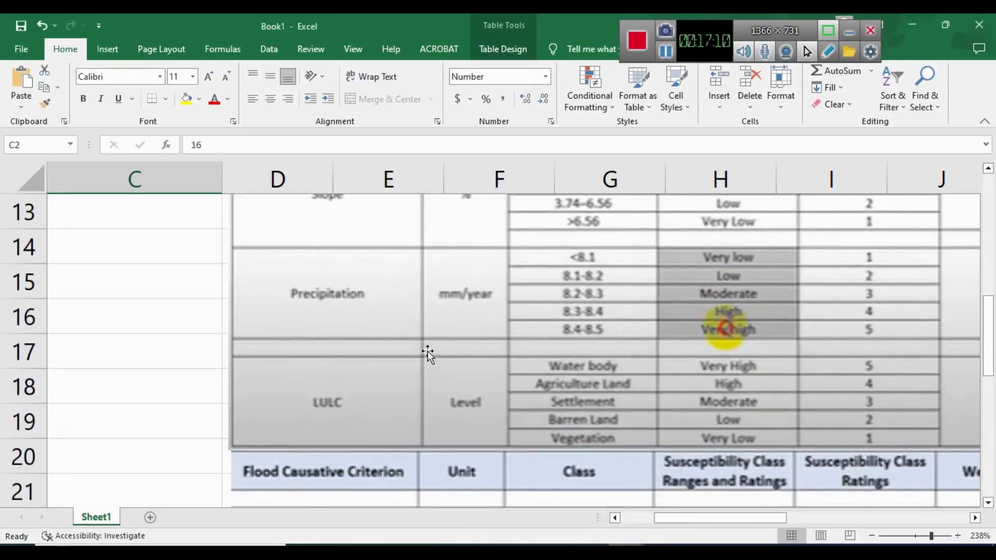
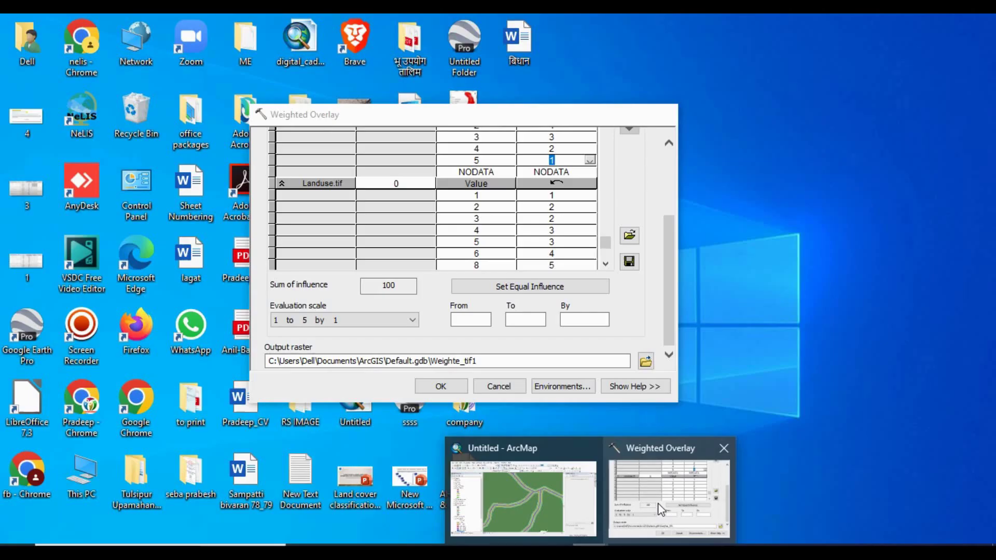
left_click(658, 503)
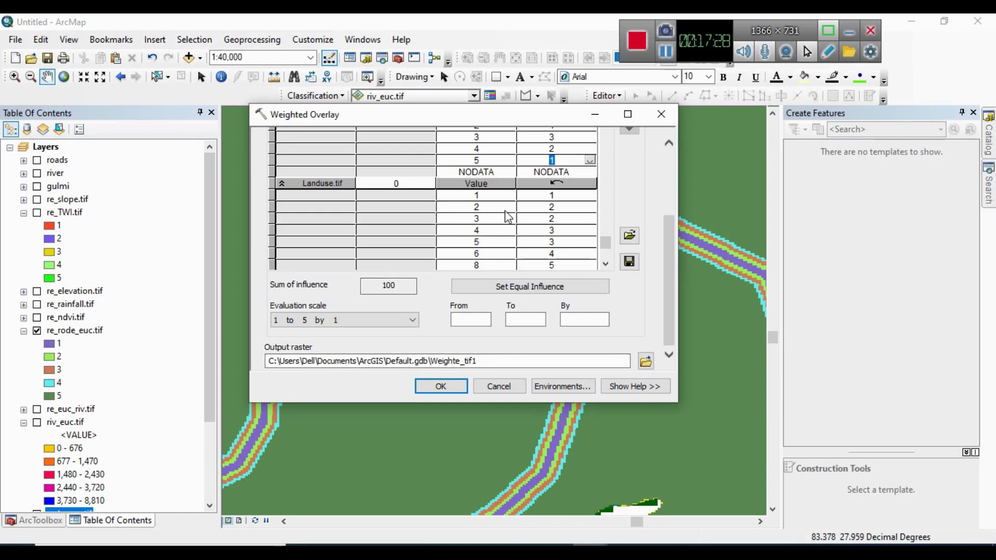
left_click(606, 265)
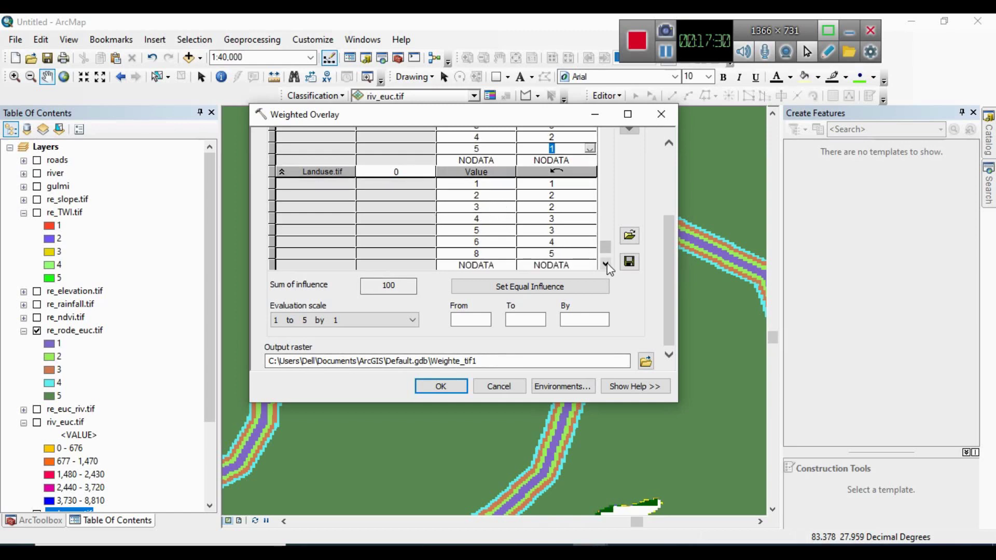
left_click(606, 265)
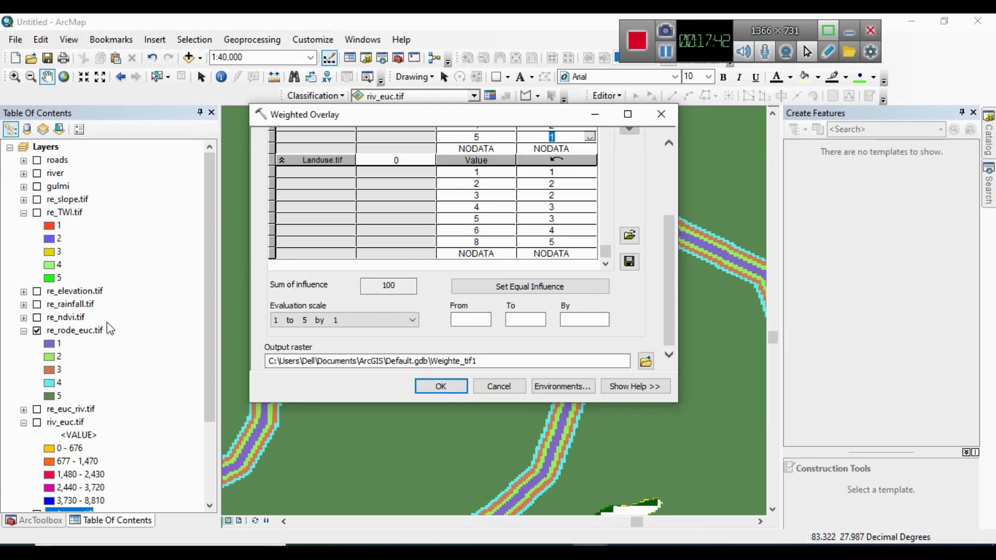
- Hide the re_rode_euc.tif and rode_euc.tif layers and expand the legend of Landuse.tif
left_click(36, 331)
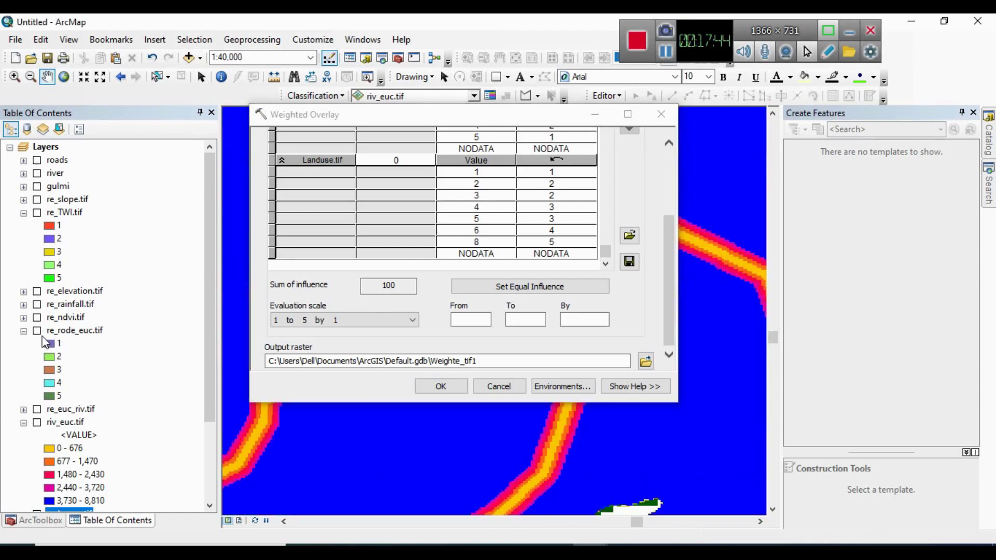
scroll(52, 364, "down", 4)
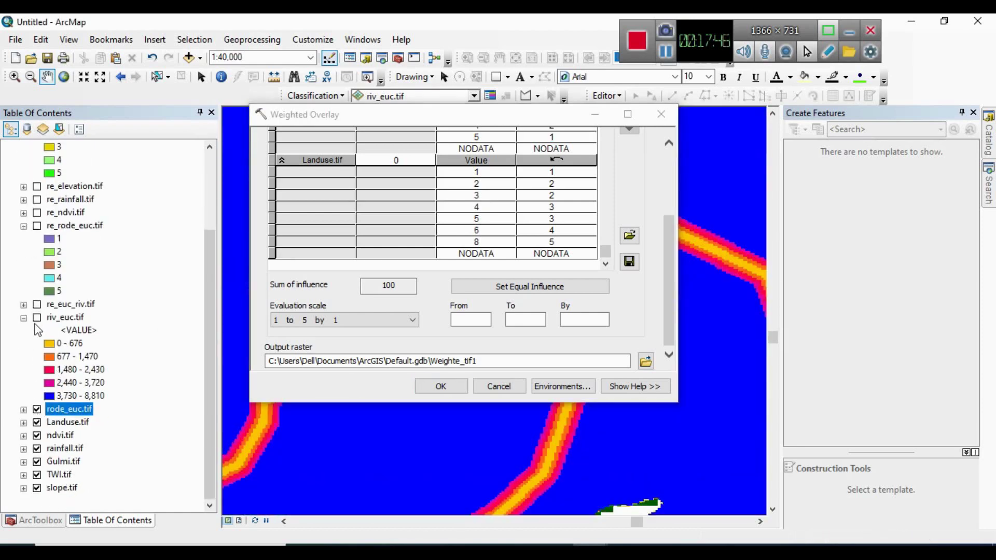
left_click(37, 434)
left_click(37, 422)
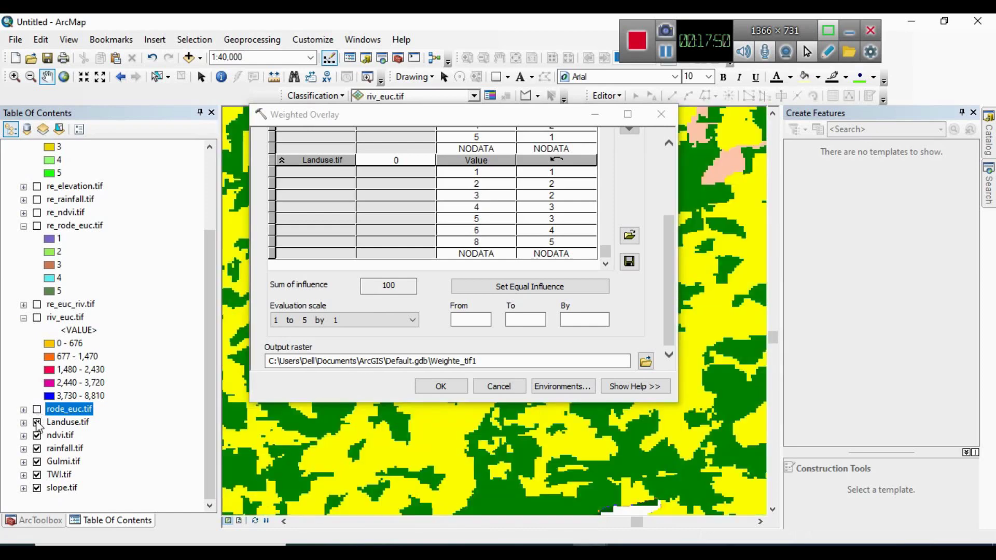
left_click(66, 423)
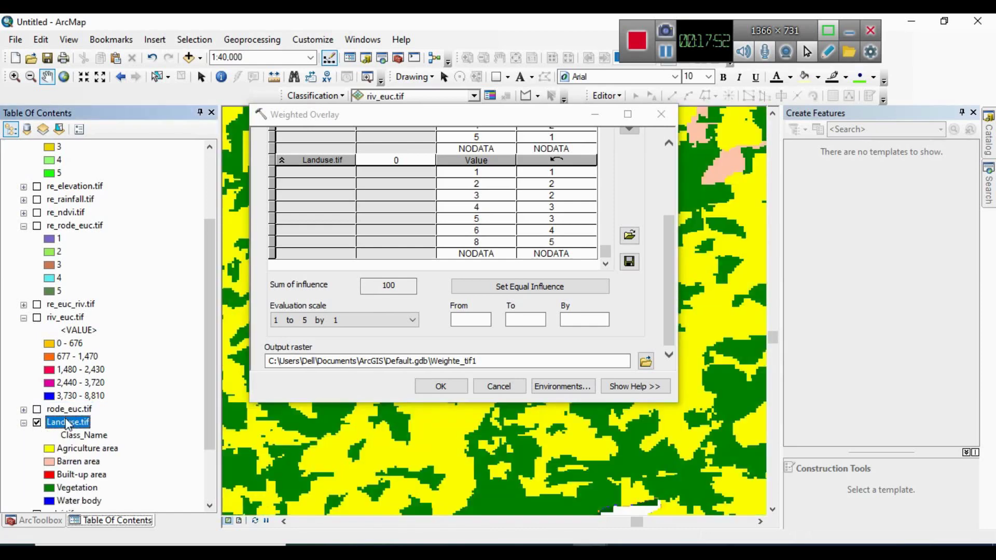
- Ungroup the combined Vegetation class in the Landuse.tif symbology into Forest, Grassland and Shrubland, and apply it
right_click(66, 423)
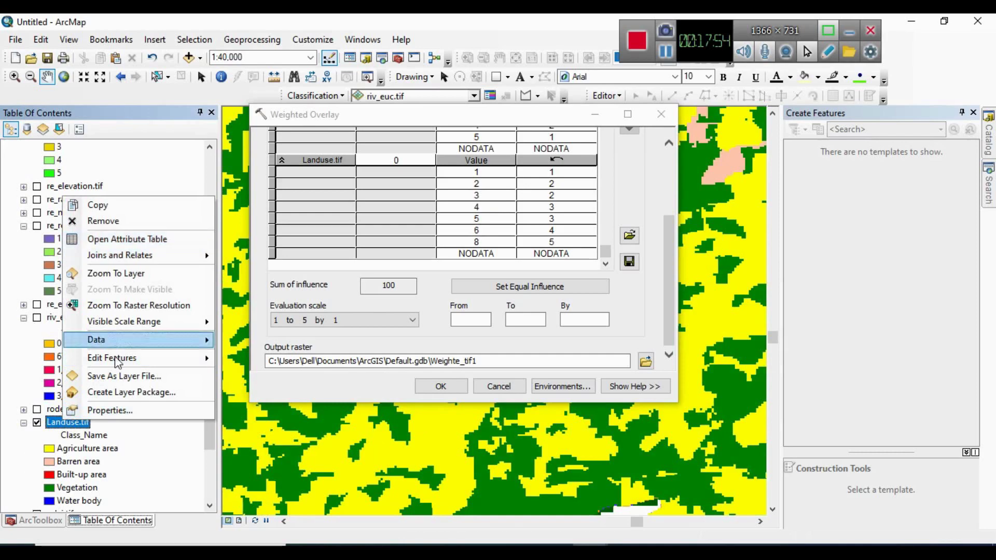
left_click(106, 415)
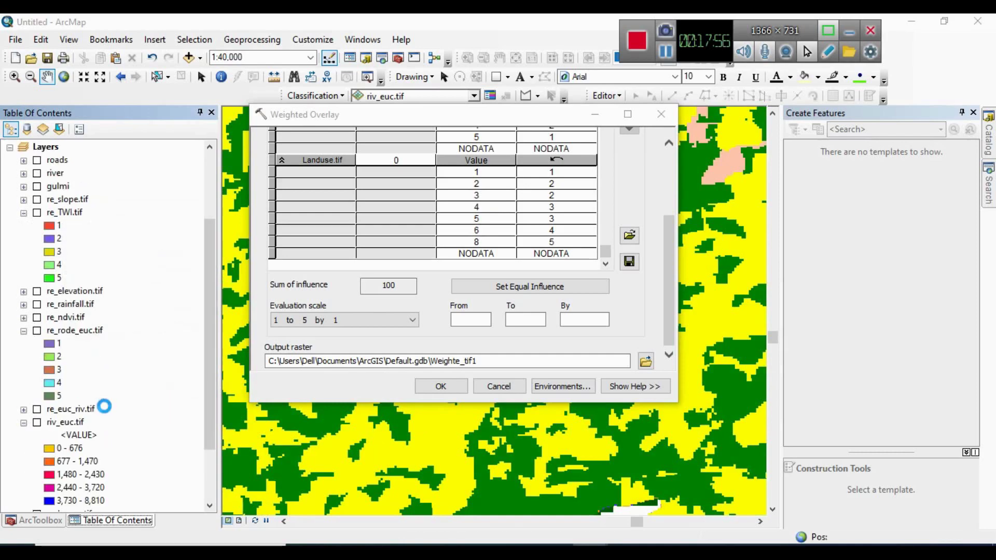
left_click(473, 116)
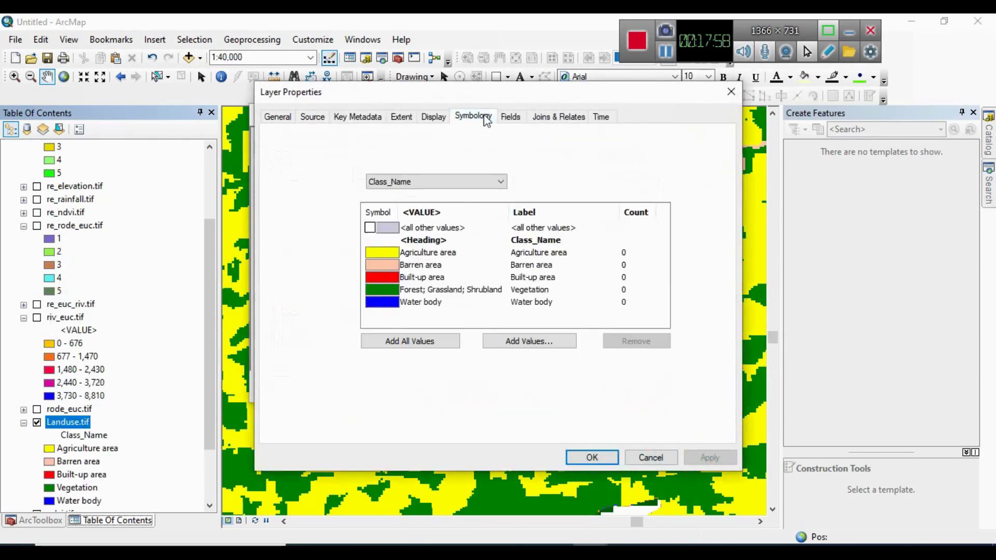
left_click(449, 290)
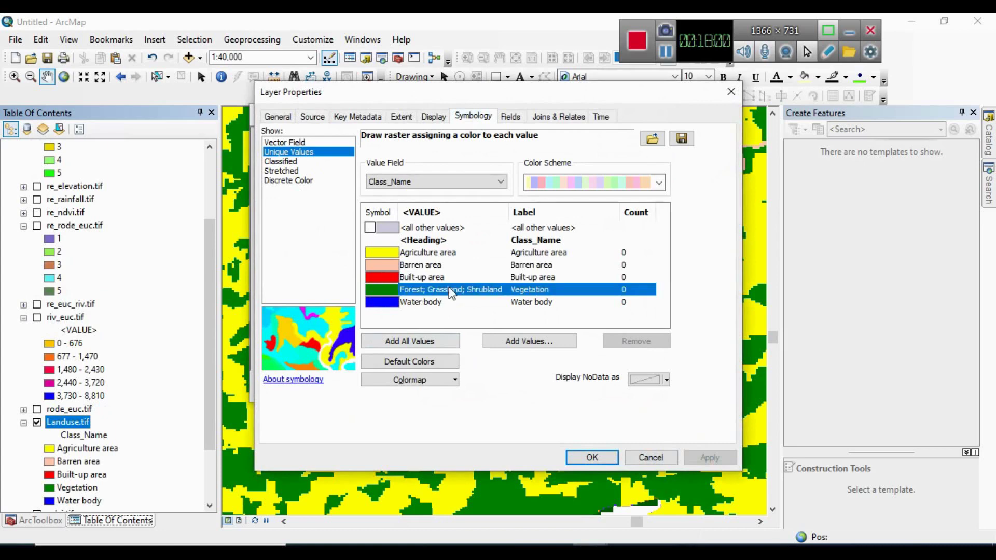
right_click(485, 292)
left_click(526, 312)
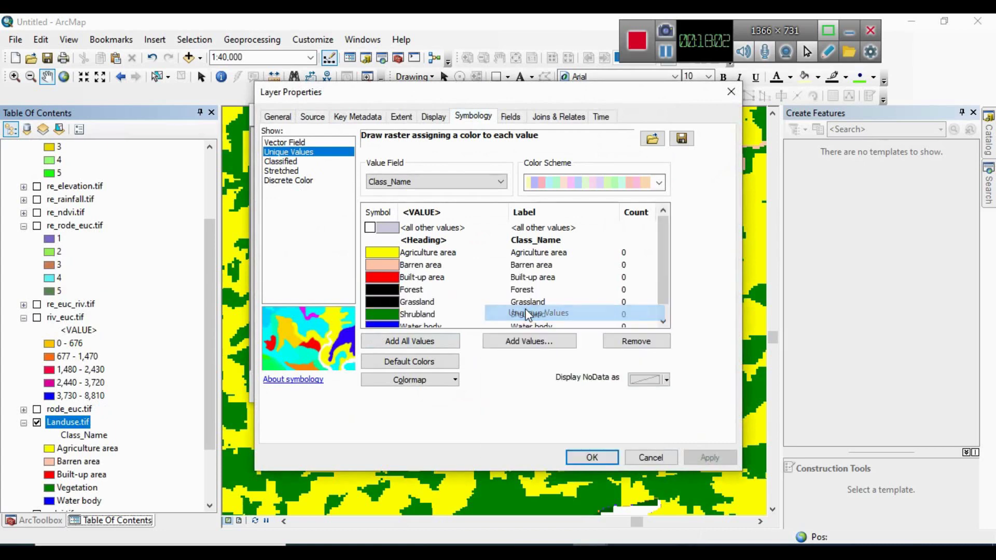
scroll(500, 310, "down", 1)
left_click(710, 459)
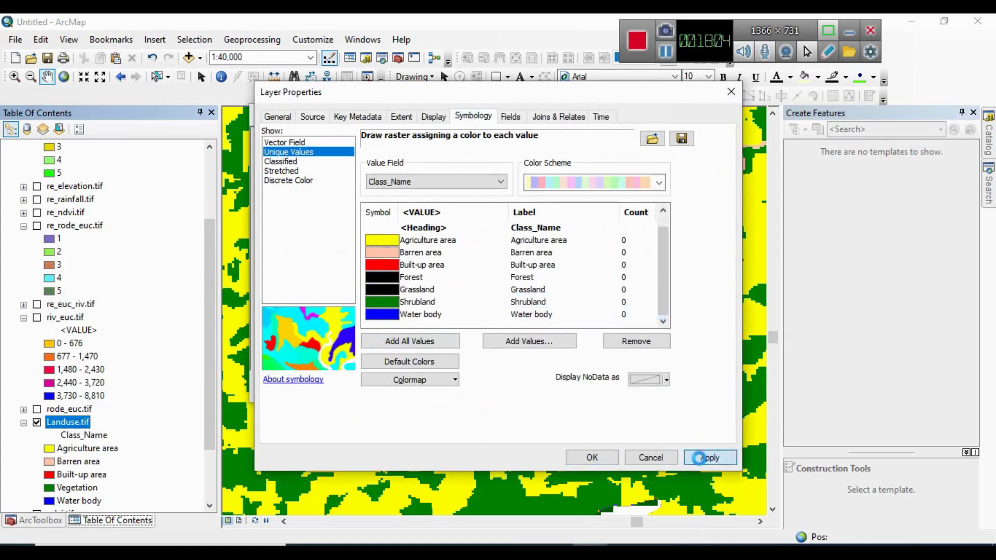
left_click(598, 461)
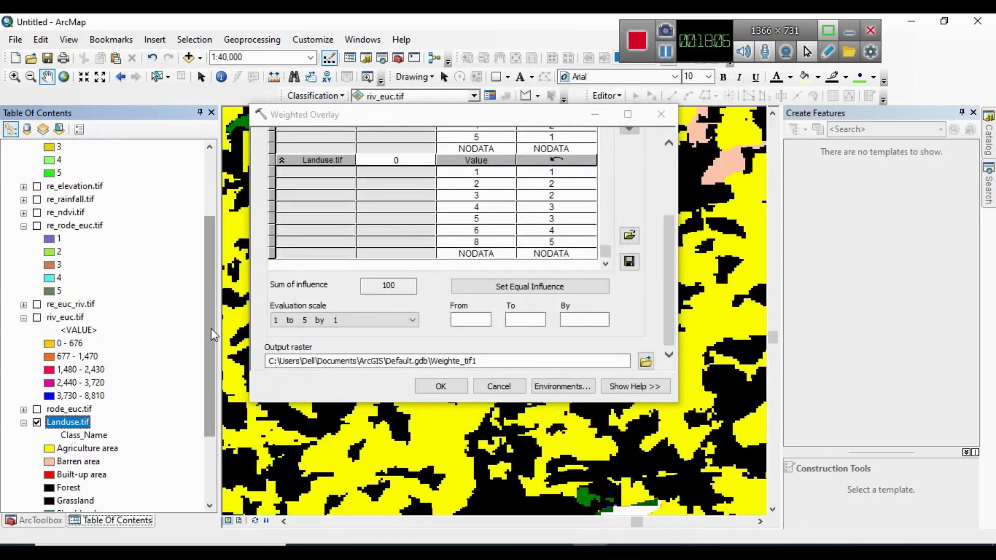
- Review the Landuse.tif legend classes one by one, from Agriculture area to Water body
scroll(76, 375, "down", 2)
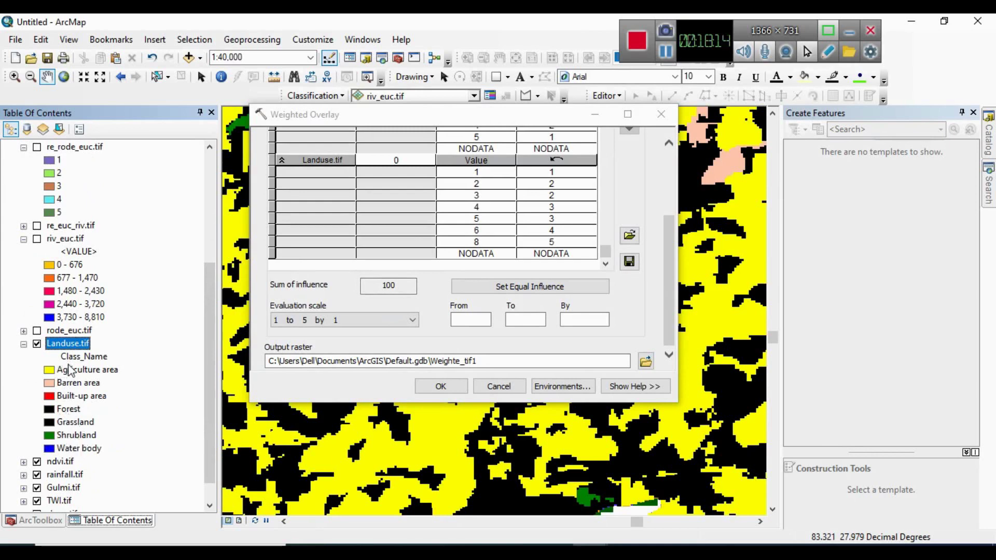
left_click(98, 370)
left_click(82, 383)
left_click(77, 396)
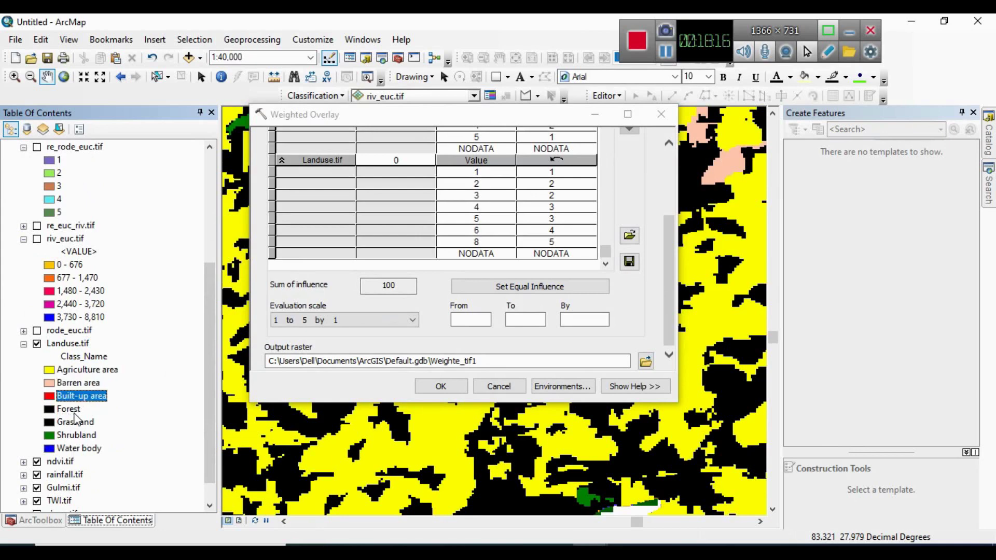
left_click(73, 409)
left_click(75, 421)
left_click(80, 435)
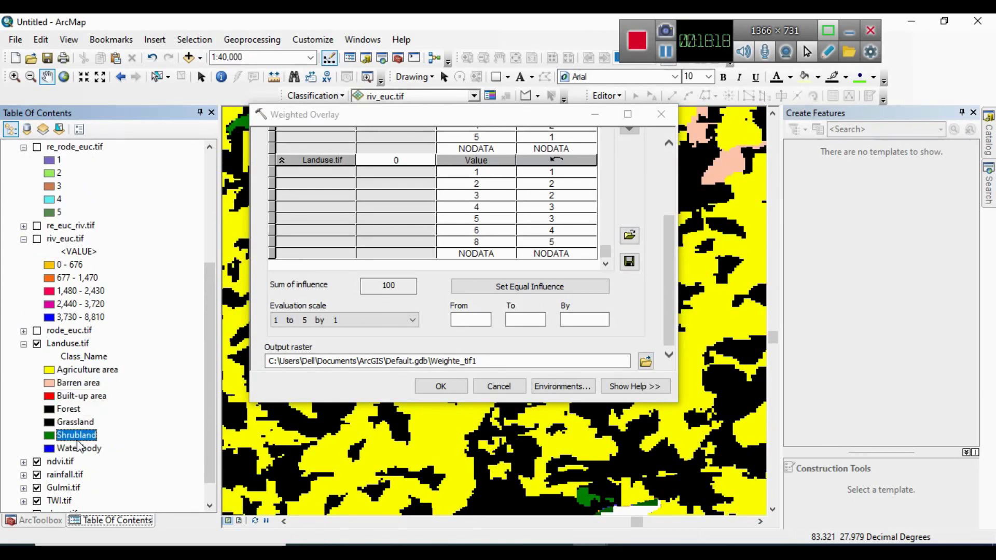
left_click(83, 447)
- Inspect the order of the unique class values in the Landuse.tif layer symbology, and close the properties without changes
left_click(83, 344)
right_click(83, 345)
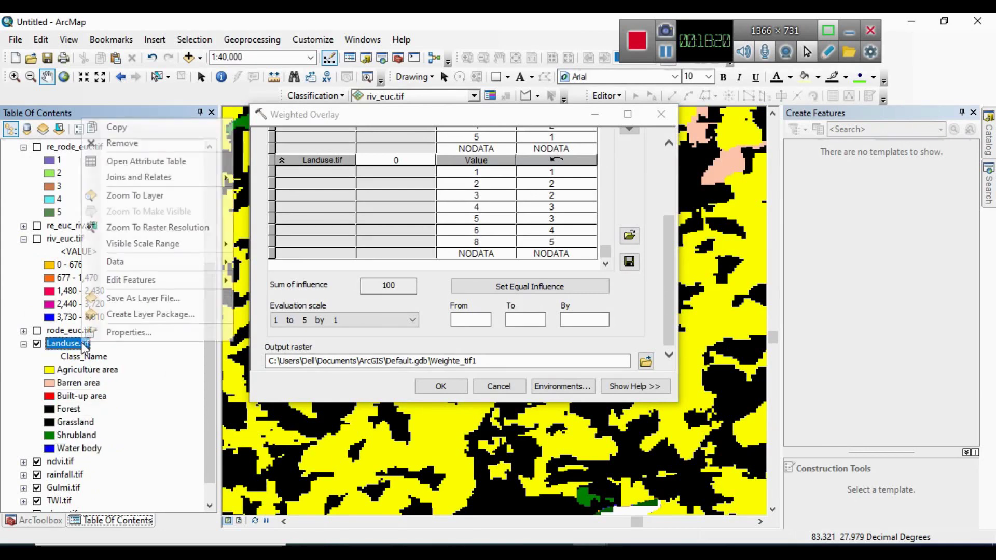
left_click(134, 335)
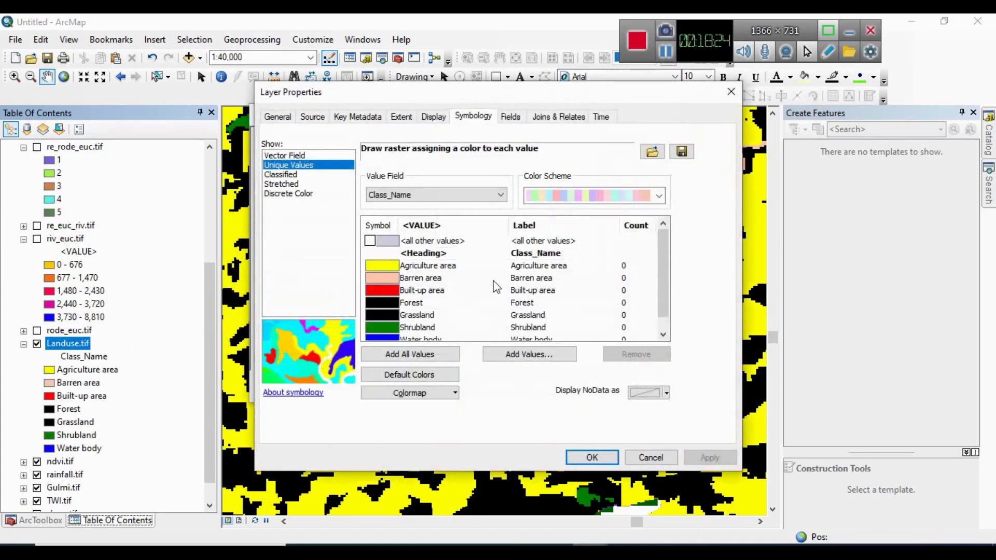
scroll(496, 286, "down", 1)
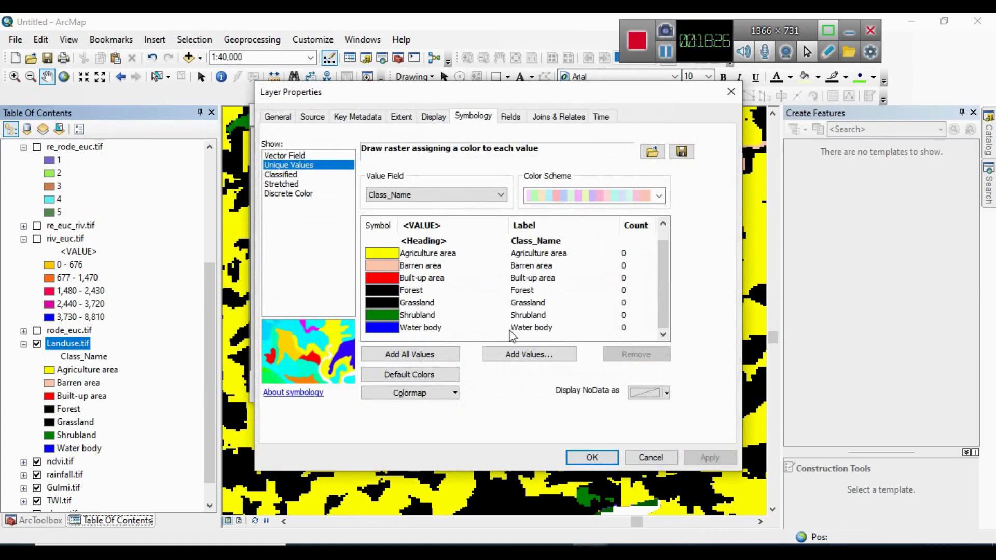
scroll(513, 336, "up", 1)
scroll(513, 336, "down", 1)
left_click(427, 255)
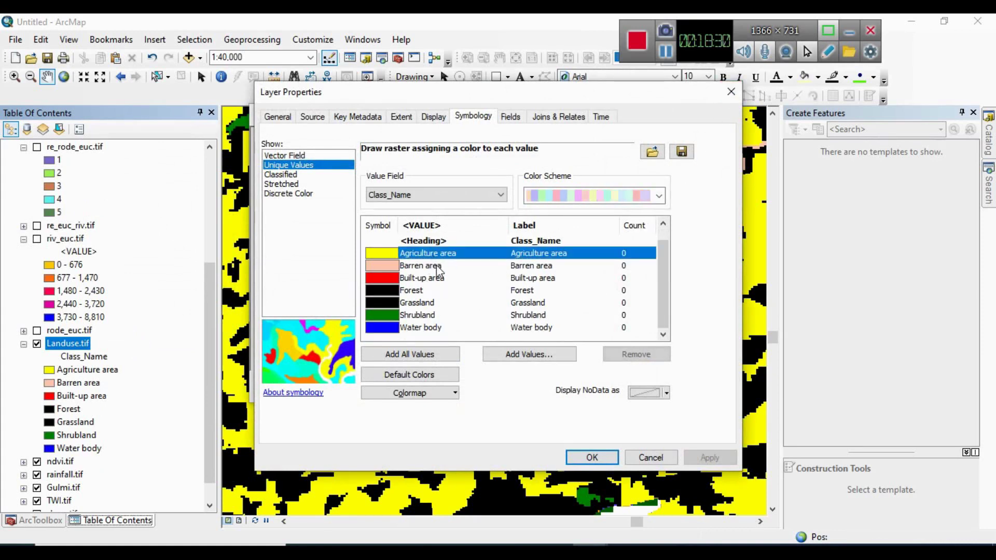
left_click(433, 265)
left_click(432, 279)
left_click(419, 292)
left_click(423, 303)
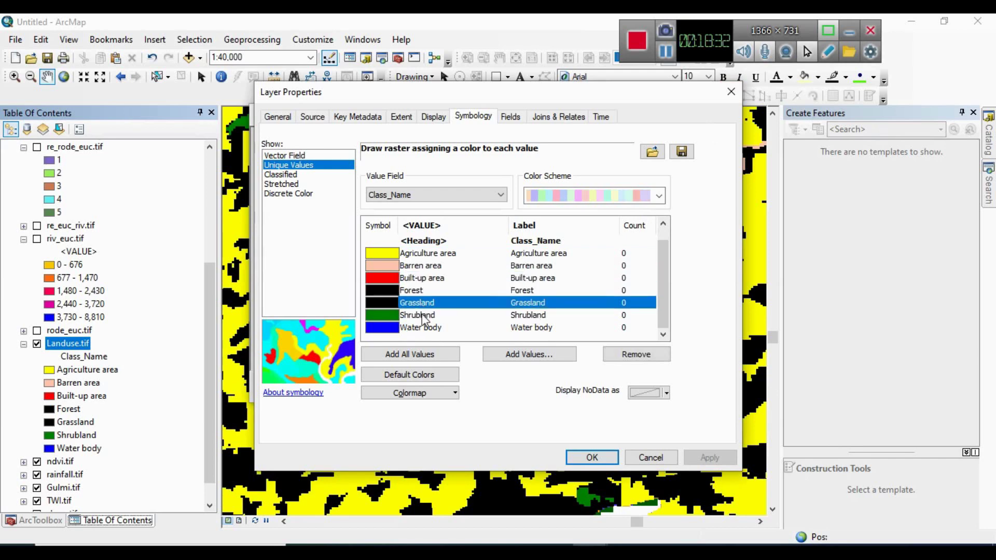
left_click(425, 315)
left_click(427, 327)
left_click(731, 92)
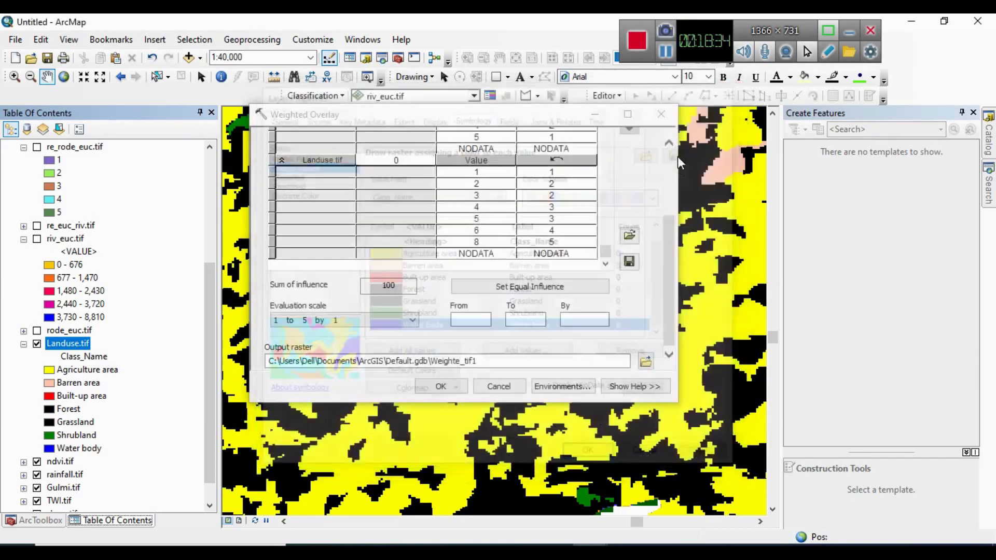
- Compare Landuse.tif class 8 in the Weighted Overlay table with the LULC susceptibility ratings in the Book1 Excel workbook
left_click(488, 242)
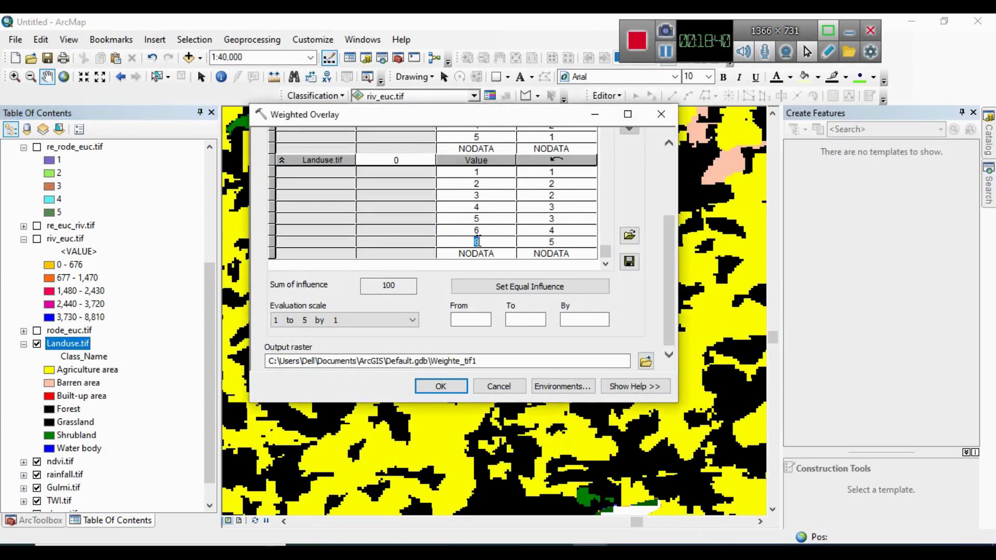
left_click(479, 241)
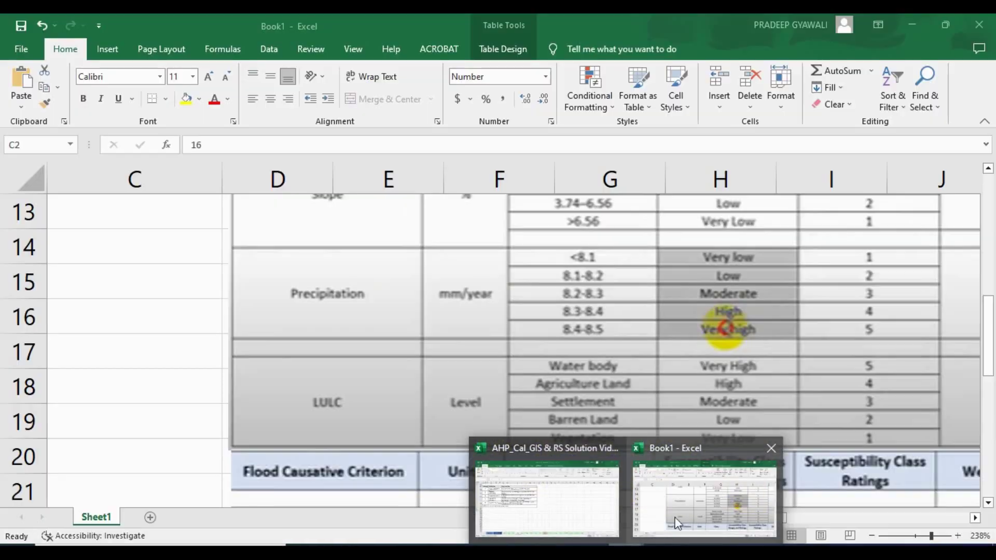
left_click(675, 507)
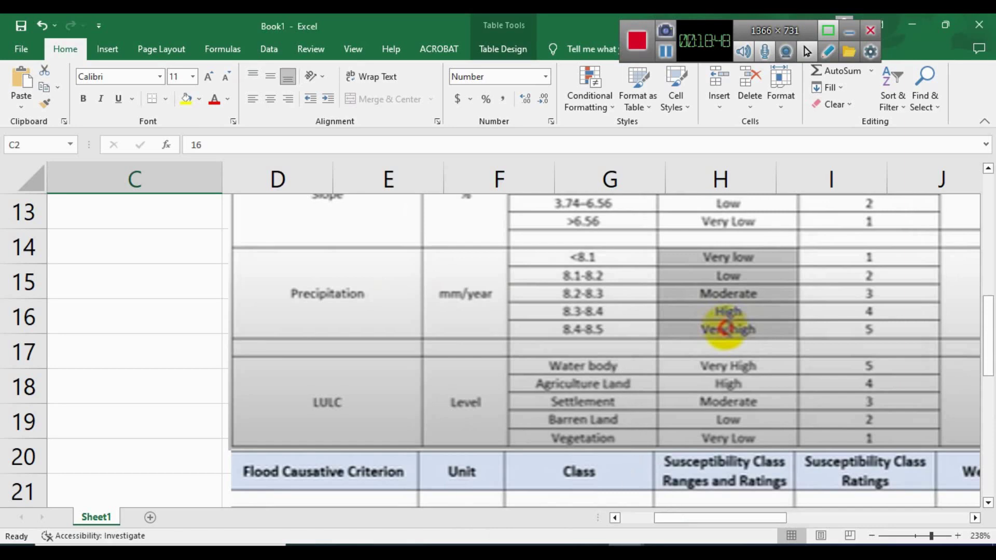
left_click(621, 454)
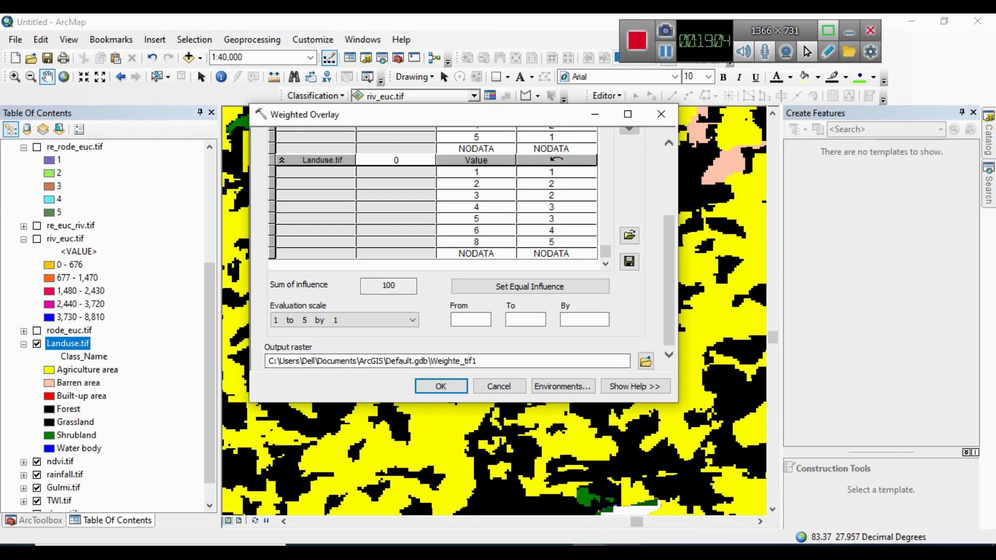
left_click(626, 551)
left_click(667, 532)
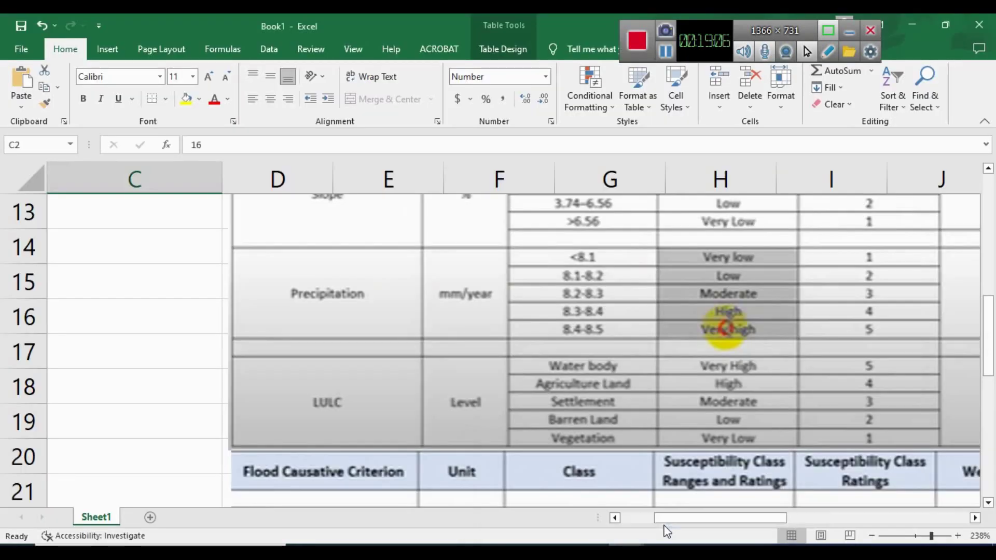
left_click(594, 551)
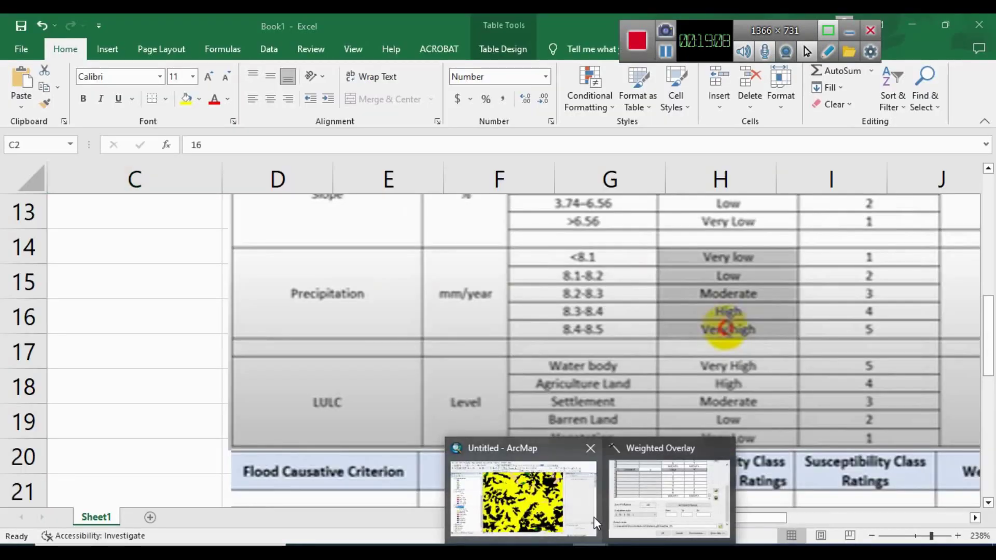
left_click(666, 501)
- Set the scale values of Landuse.tif classes 6, 5 and 4 to 1 in the Weighted Overlay table
left_click(585, 228)
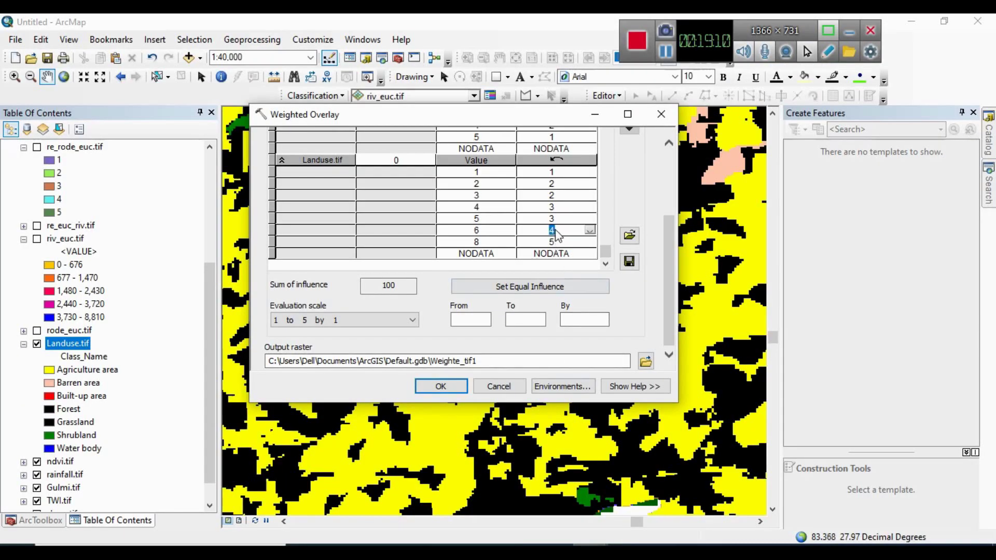
left_click(579, 232)
left_click(591, 230)
left_click(524, 243)
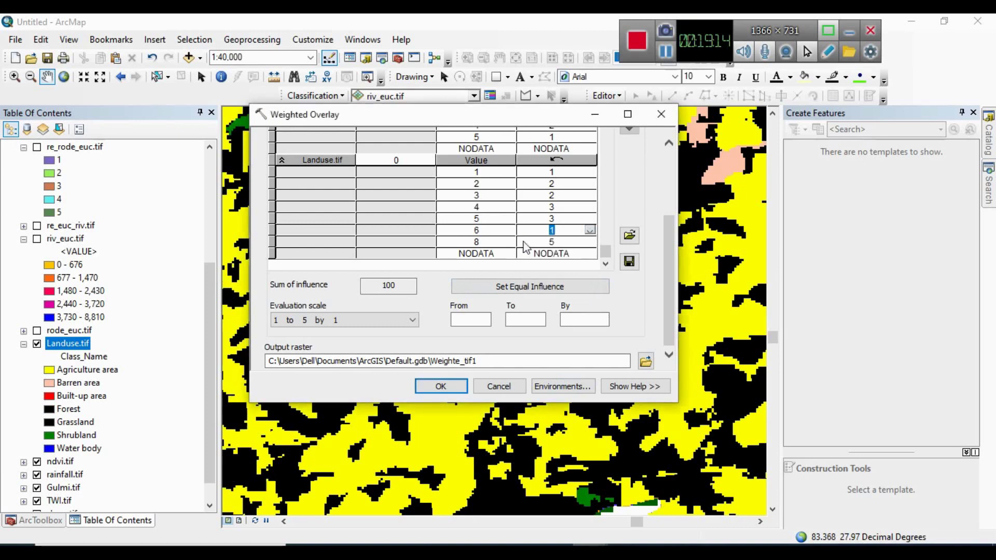
left_click(570, 217)
left_click(590, 219)
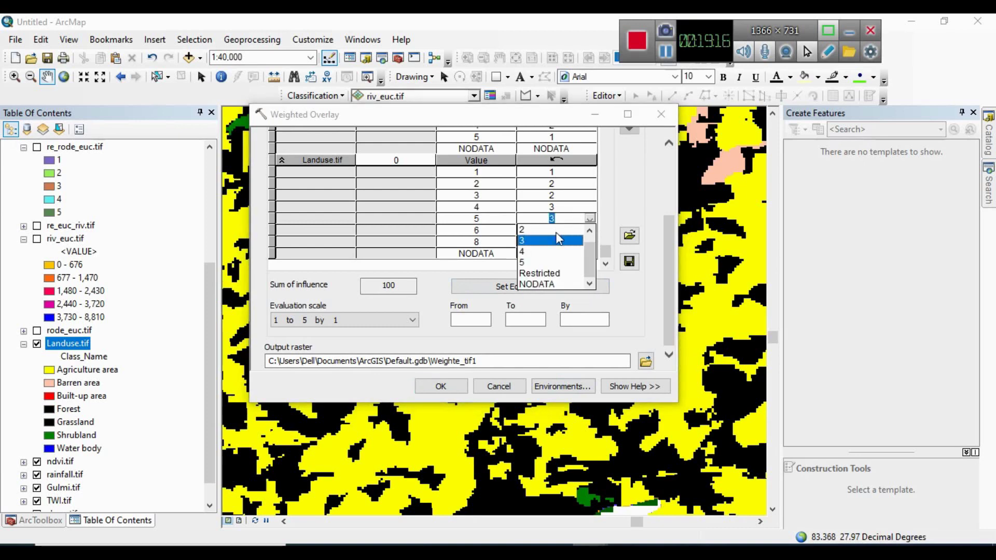
left_click(530, 231)
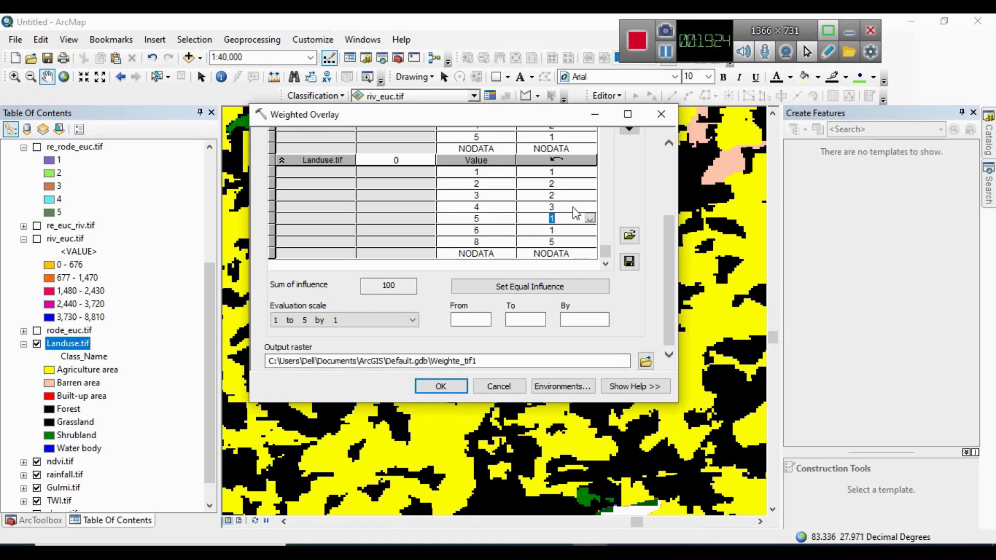
left_click(587, 207)
left_click(590, 207)
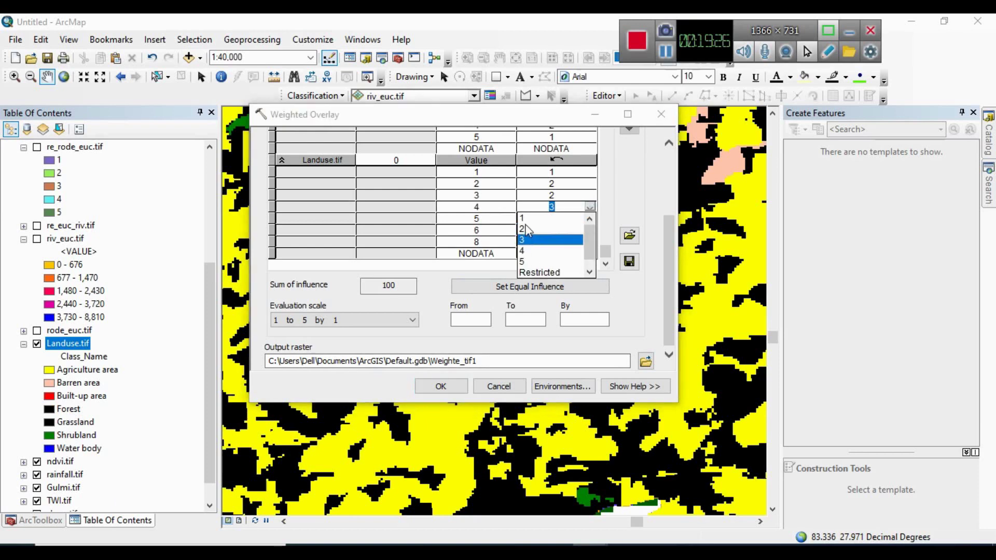
left_click(522, 220)
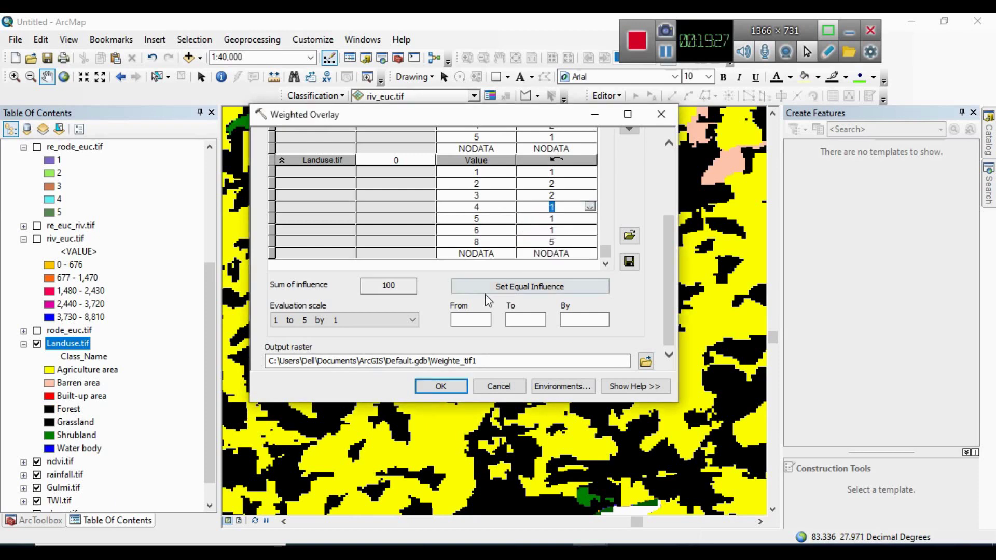
- Remove the Landuse.tif raster from the Weighted Overlay table
left_click(560, 194)
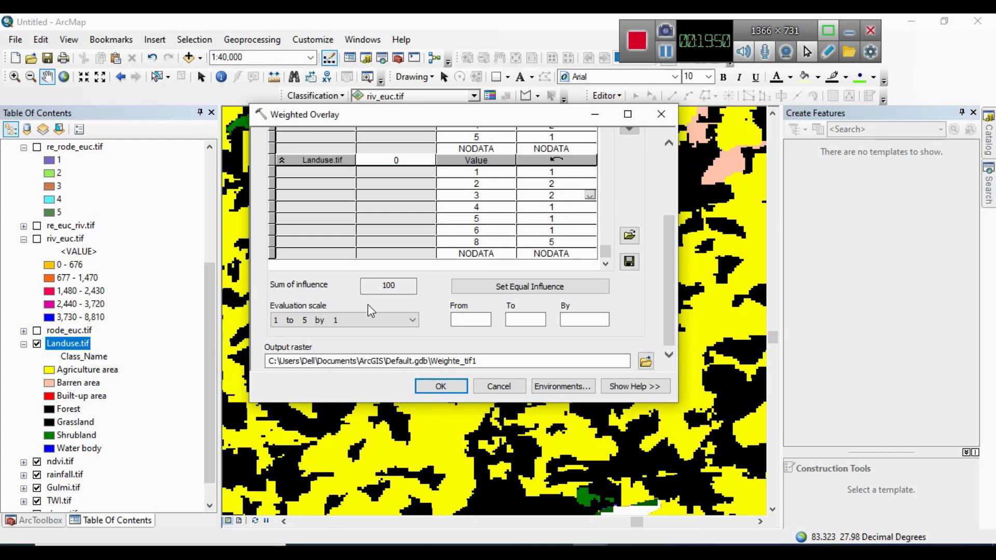
scroll(469, 283, "up", 3)
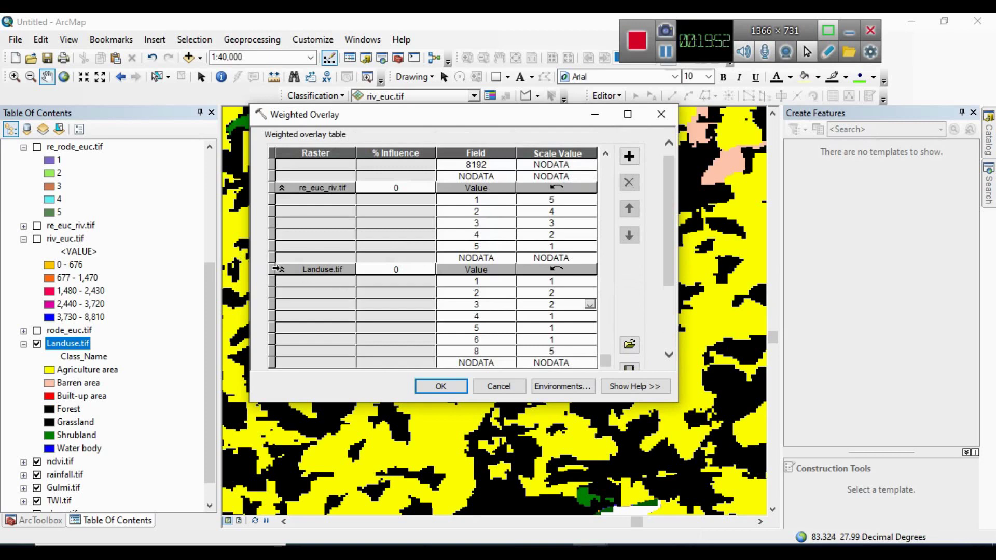
left_click(277, 268)
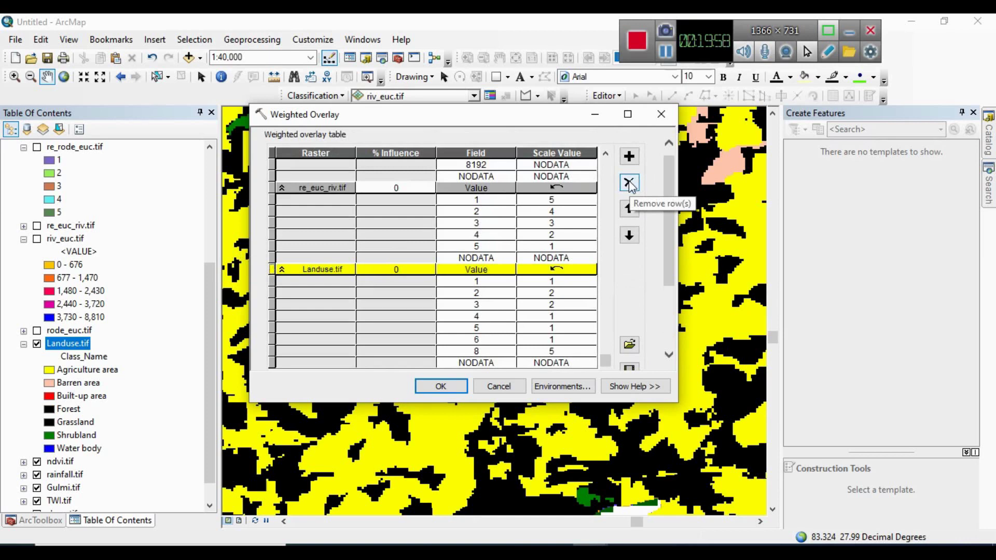
left_click(630, 185)
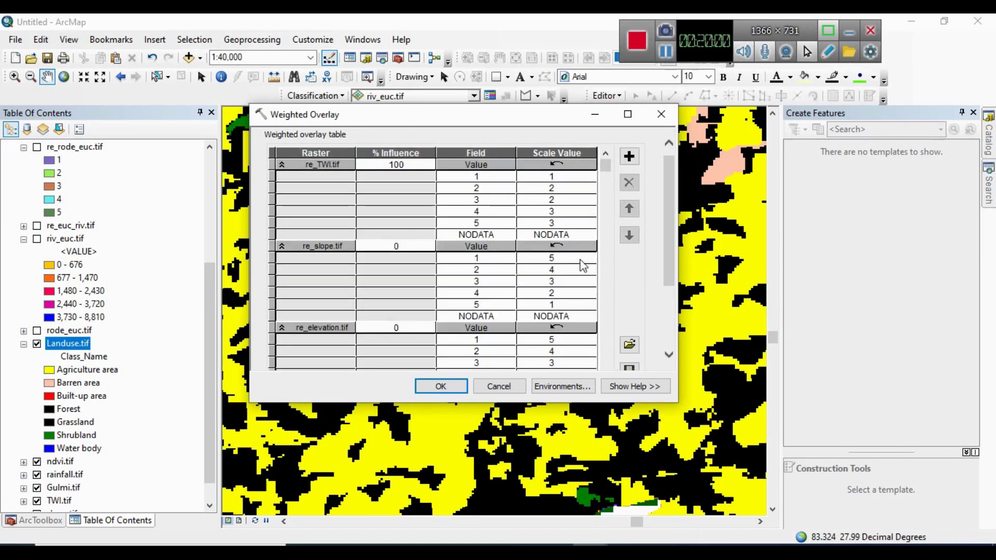
scroll(452, 282, "down", 1)
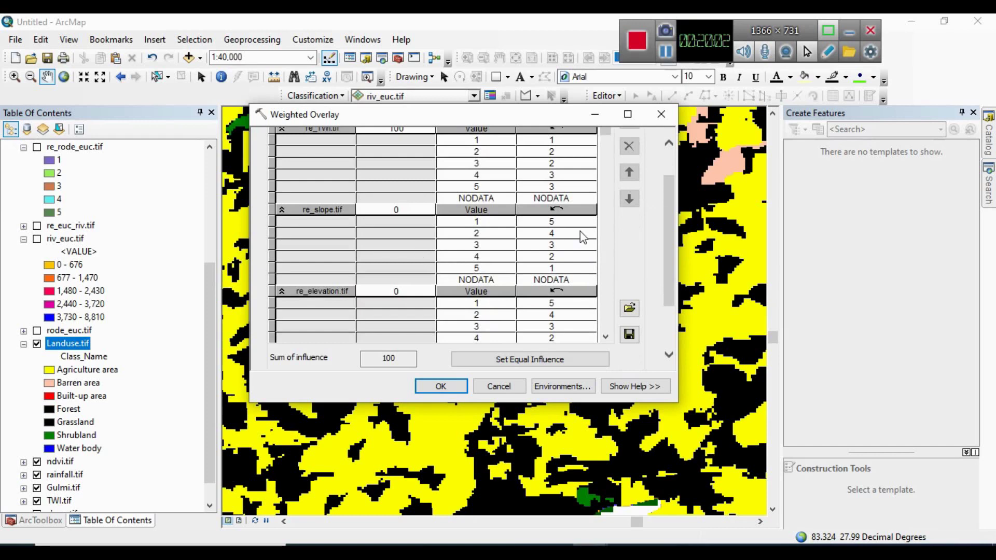
scroll(586, 241, "up", 2)
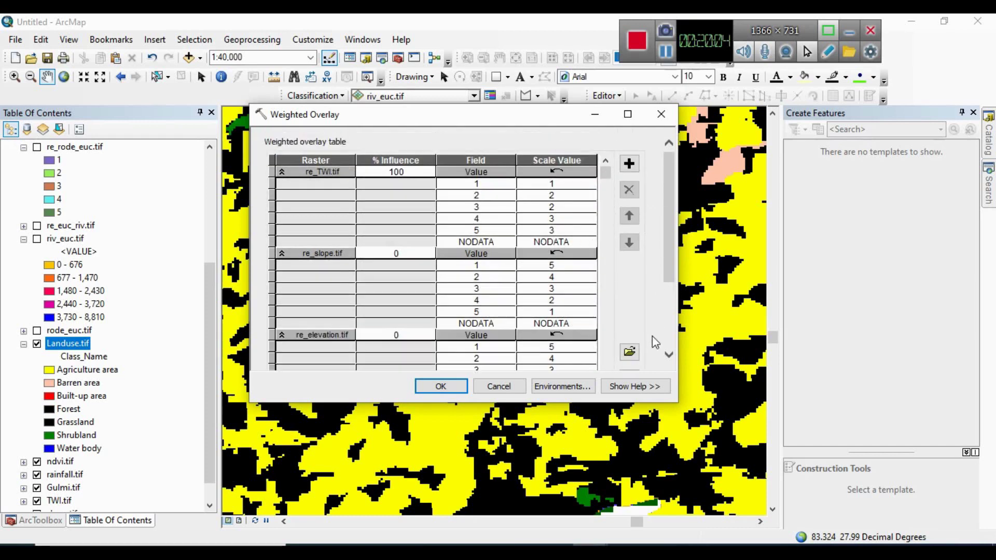
scroll(603, 316, "down", 2)
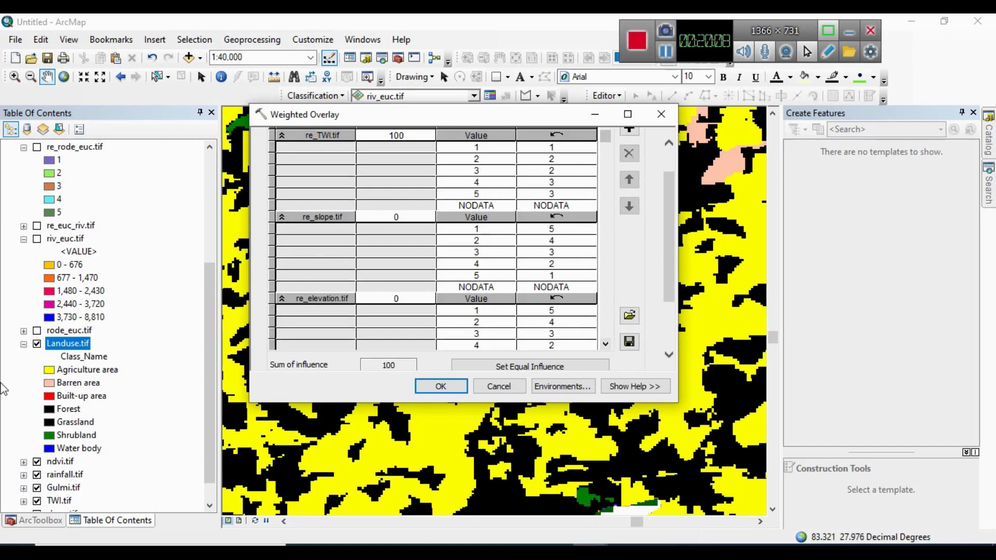
- Search for the "reclassify" tool and open Reclassify (Spatial Analyst)
left_click(989, 196)
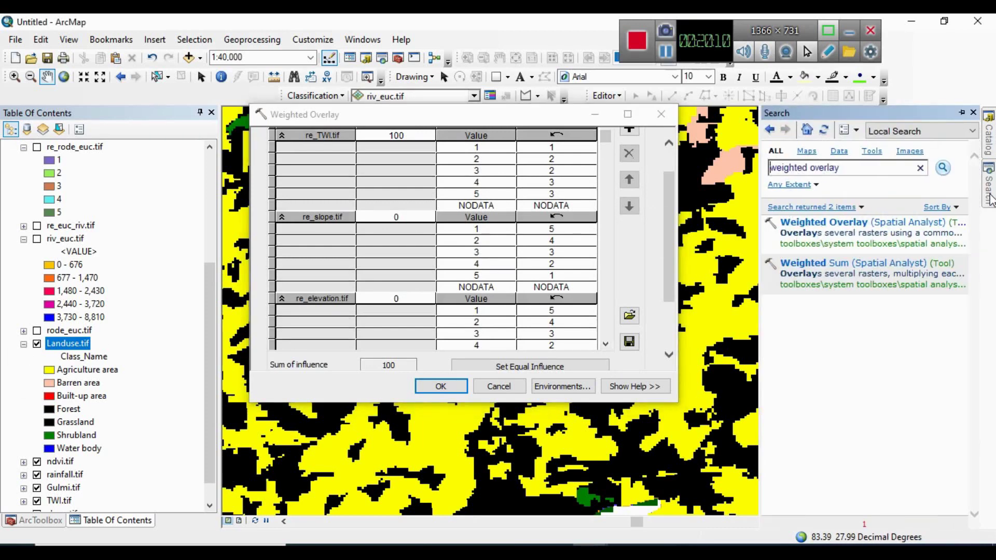
left_click(849, 169)
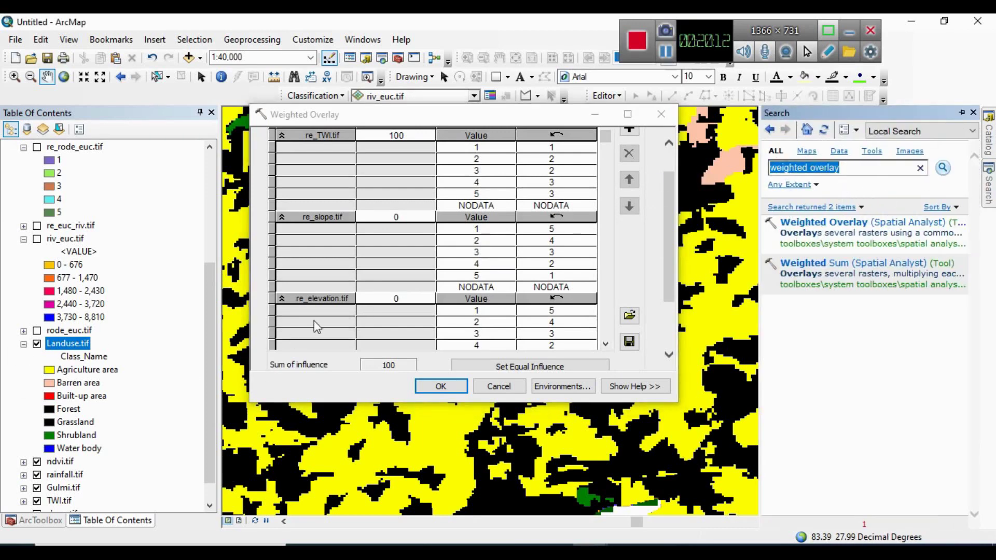
type("recl")
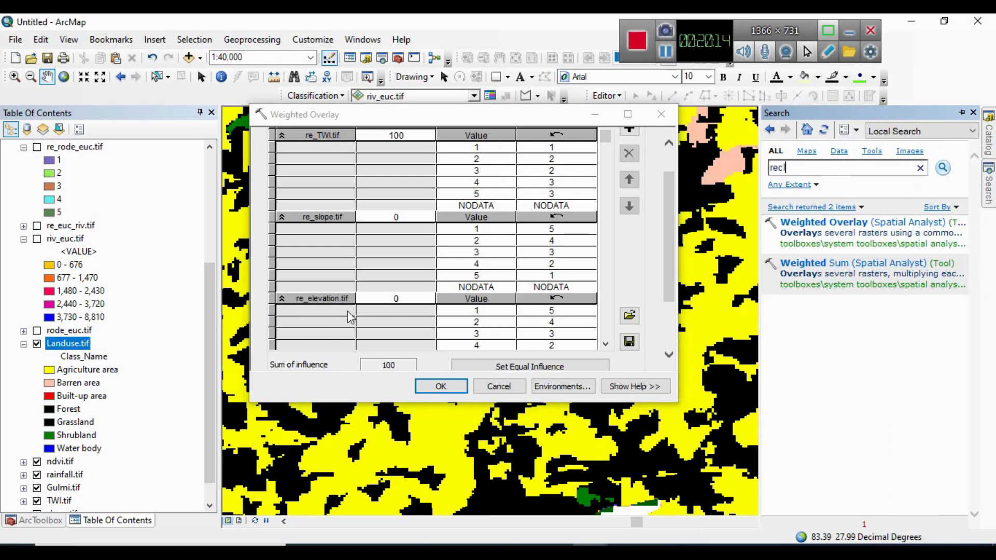
type("assify")
key("Return")
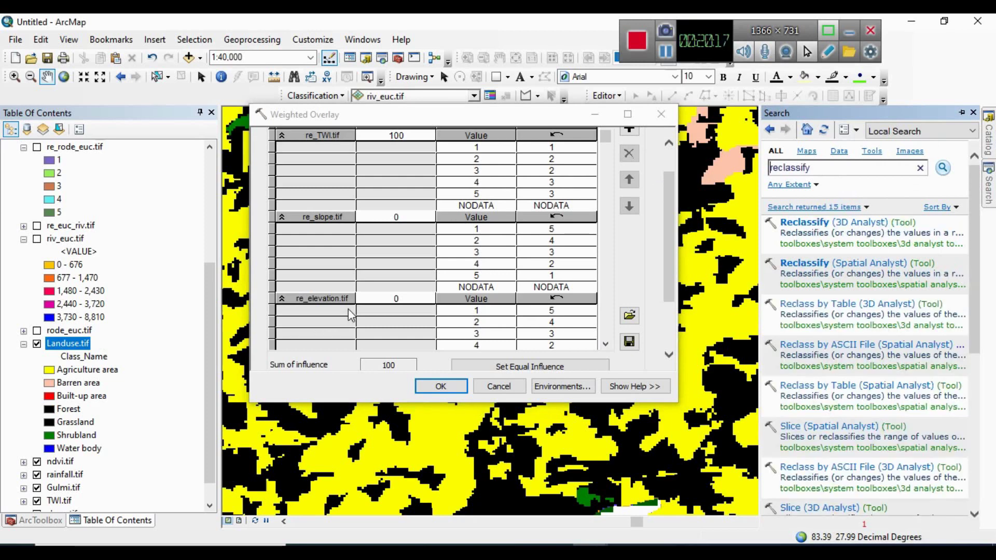
left_click(818, 266)
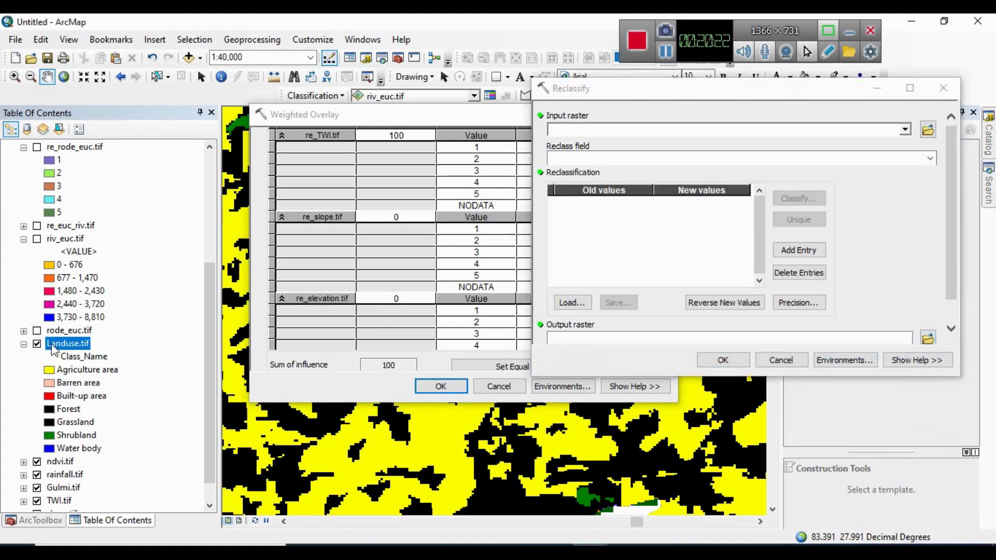
- Set Landuse.tif as the Reclassify input raster and Class_Name as the reclass field
left_click_drag(54, 351, 583, 129)
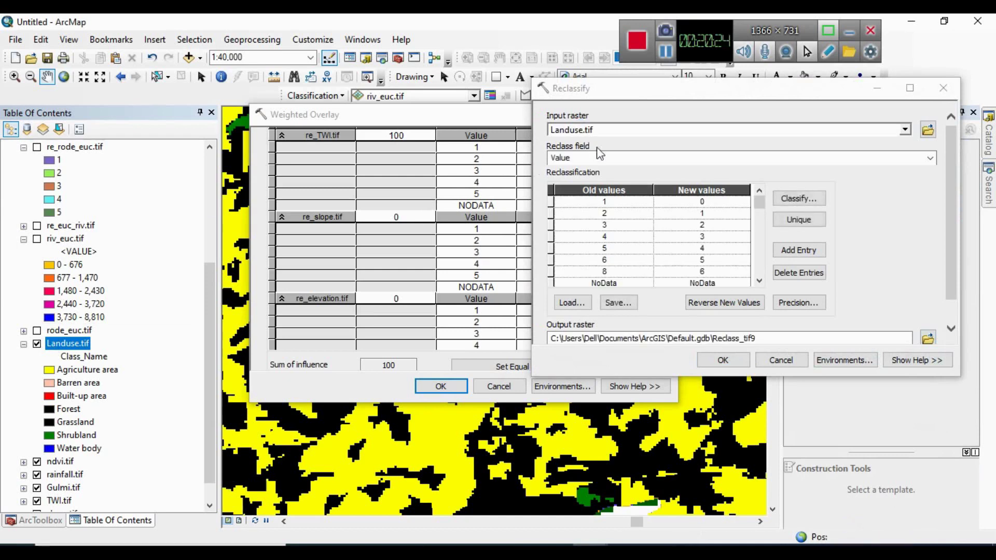
left_click(930, 158)
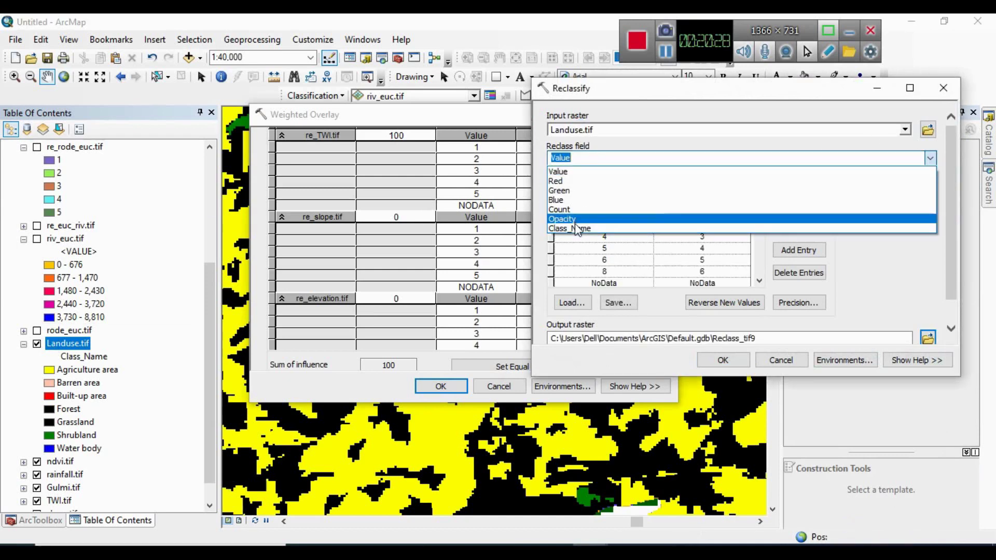
left_click(579, 236)
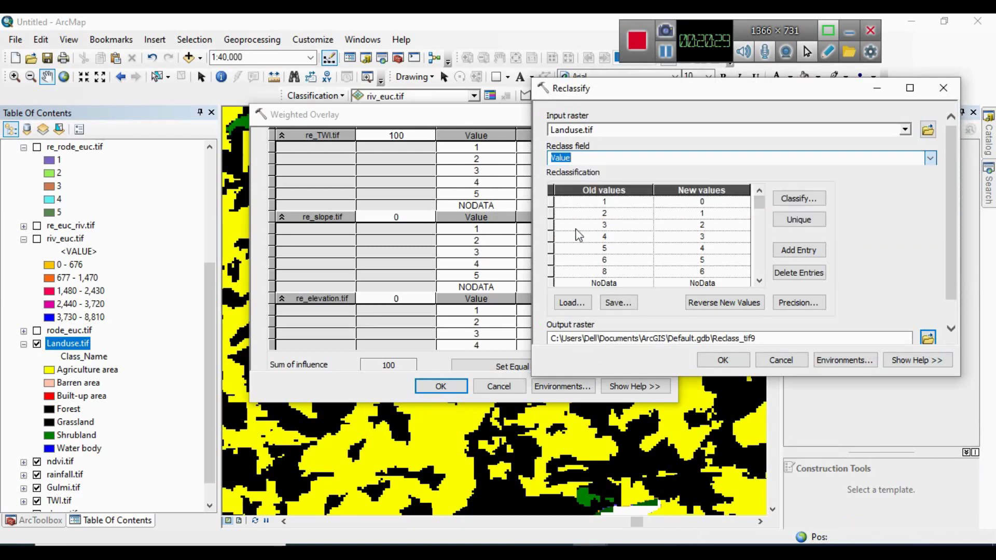
- Assign new values: Agriculture area 1, Barren area 2, Built-up area 3, Forest, Grassland and Shrubland 4, Water body 5
left_click(711, 203)
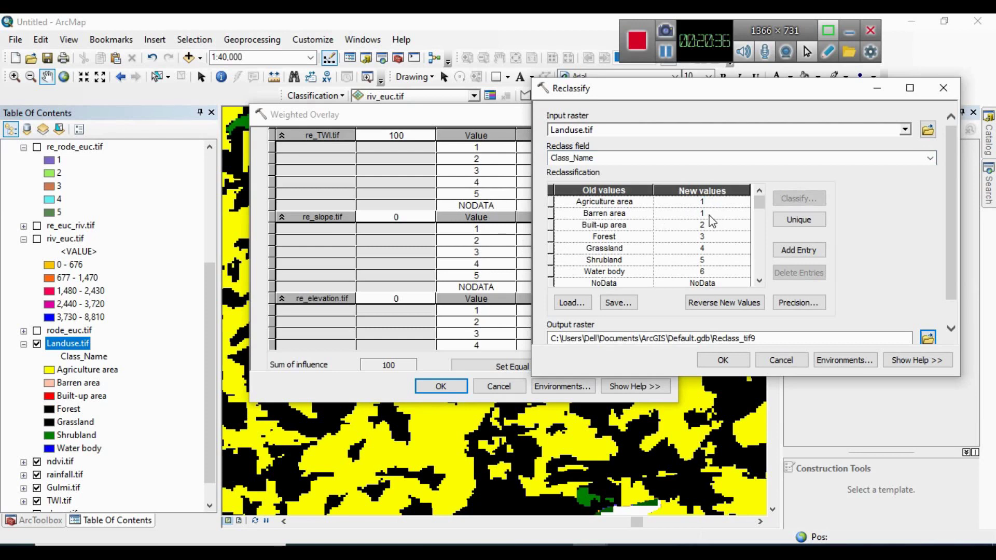
left_click(708, 214)
left_click(707, 258)
type("5")
- Name the output raster re_landuse.tif in the flood susceptibility folder and run the Reclassify tool
scroll(715, 226, "down", 1)
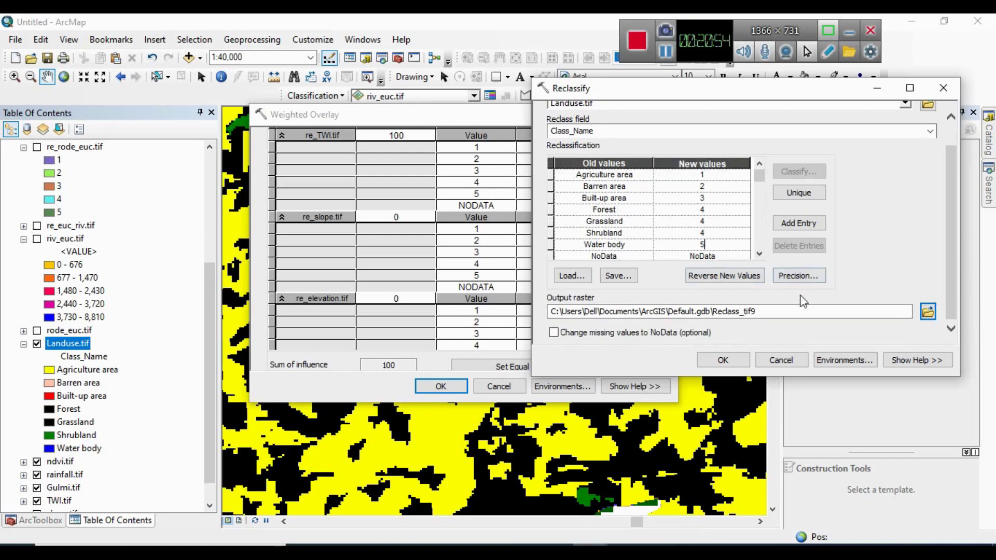
left_click(928, 313)
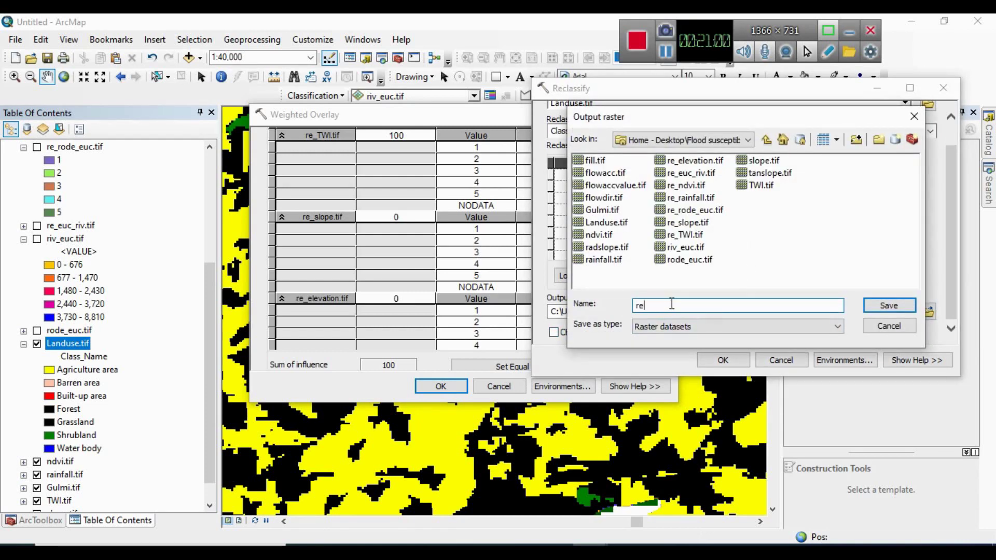
type("_landu")
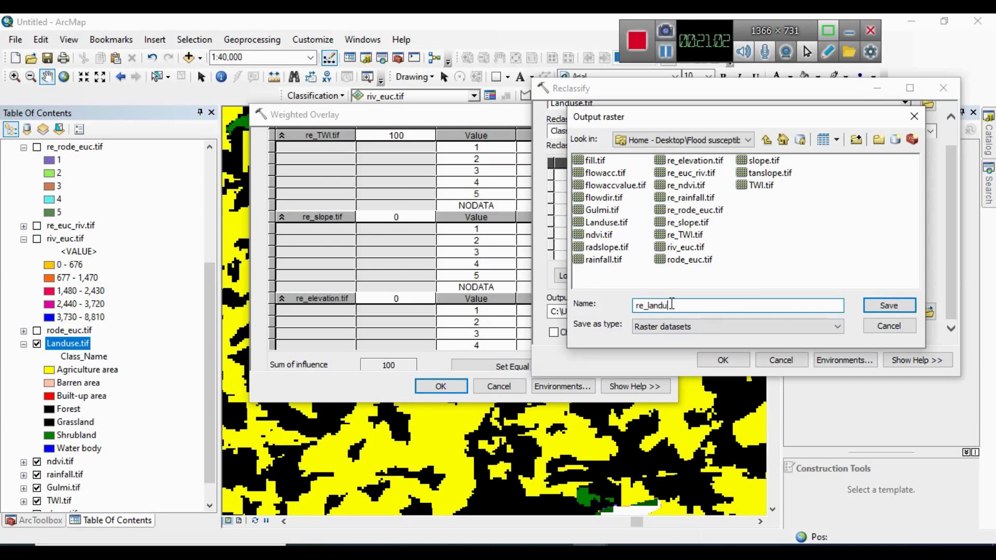
type("se.tif")
key("Return")
left_click(743, 358)
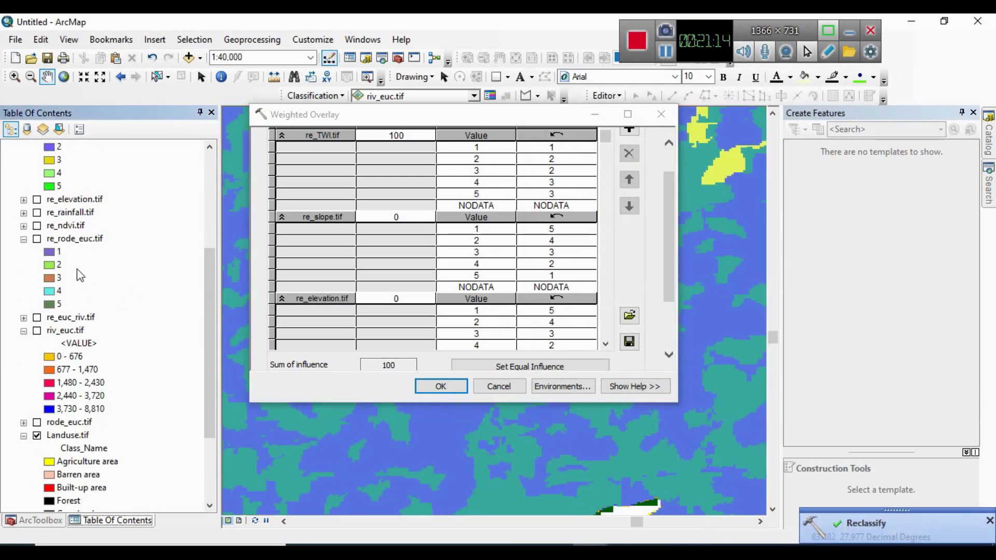
- Toggle the visibility of the original Landuse.tif layer and show the re_landuse.tif classes in the layer list
left_click(36, 439)
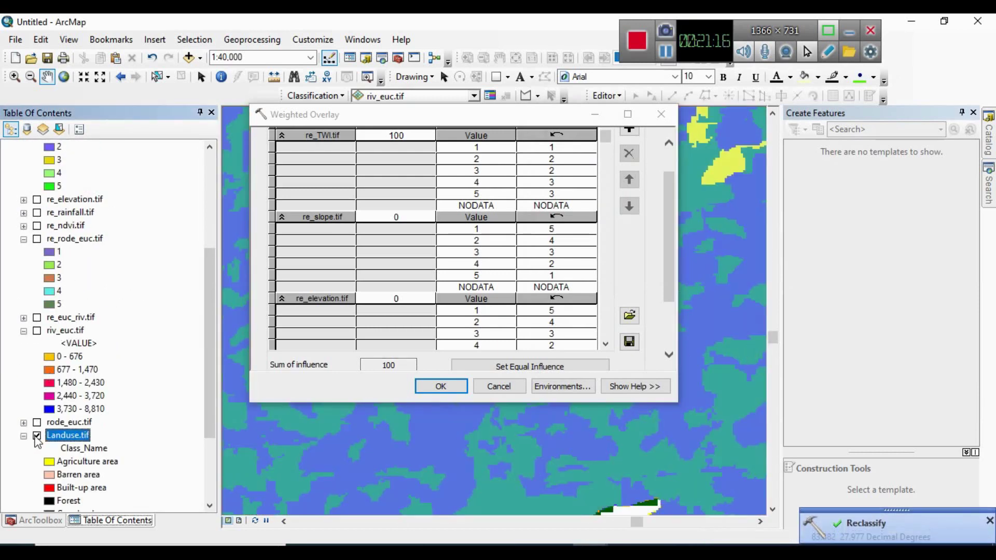
left_click(36, 436)
scroll(86, 361, "up", 5)
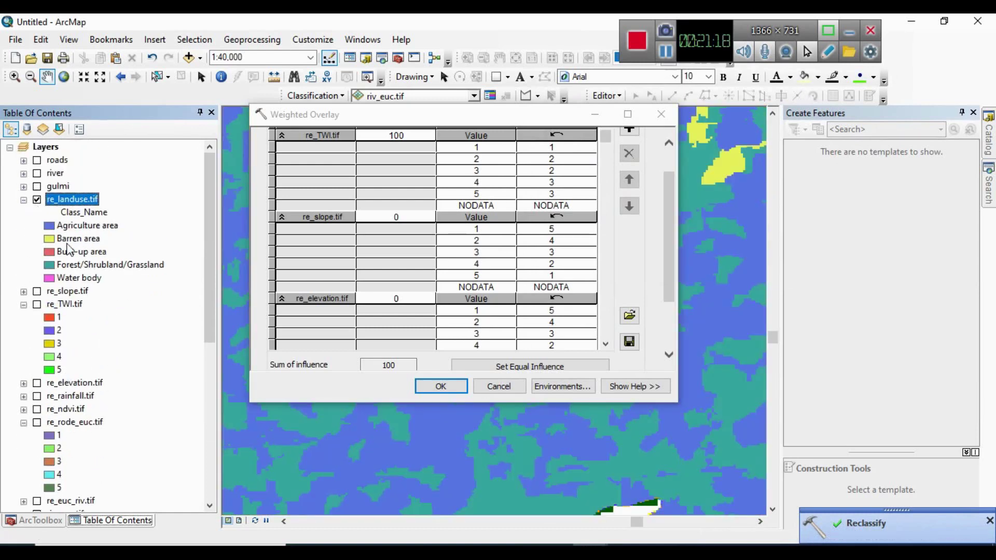
- Add re_landuse.tif as an input raster to the Weighted Overlay table
scroll(642, 155, "up", 2)
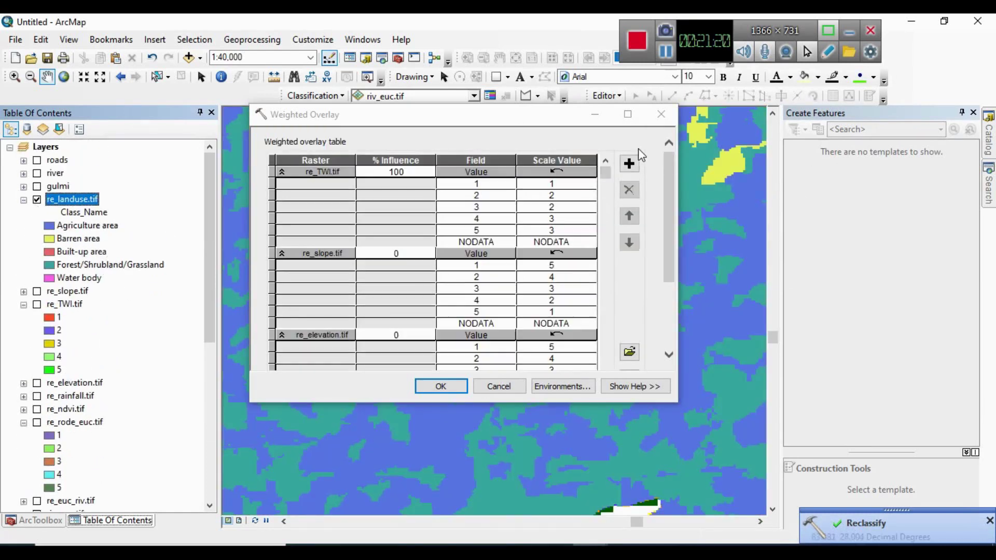
left_click(627, 165)
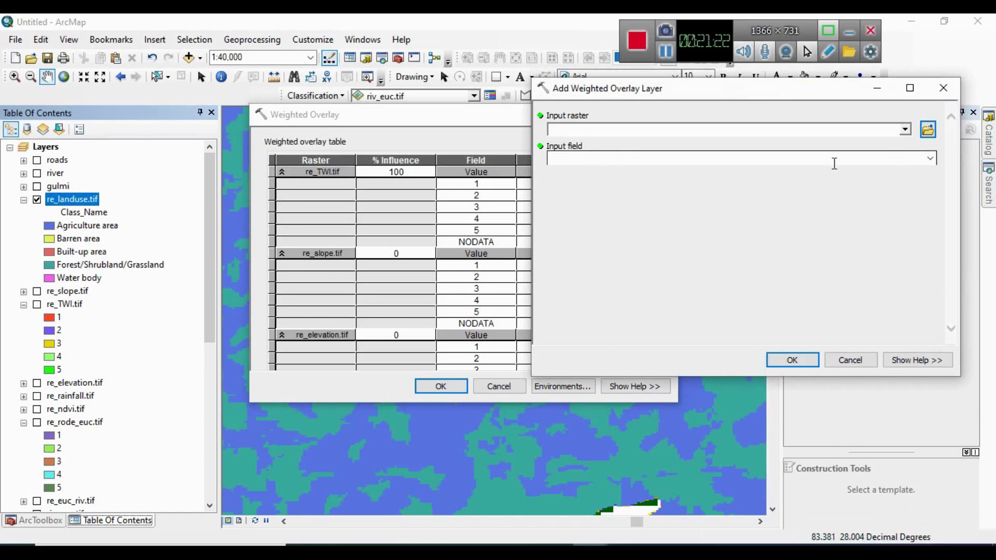
left_click(904, 131)
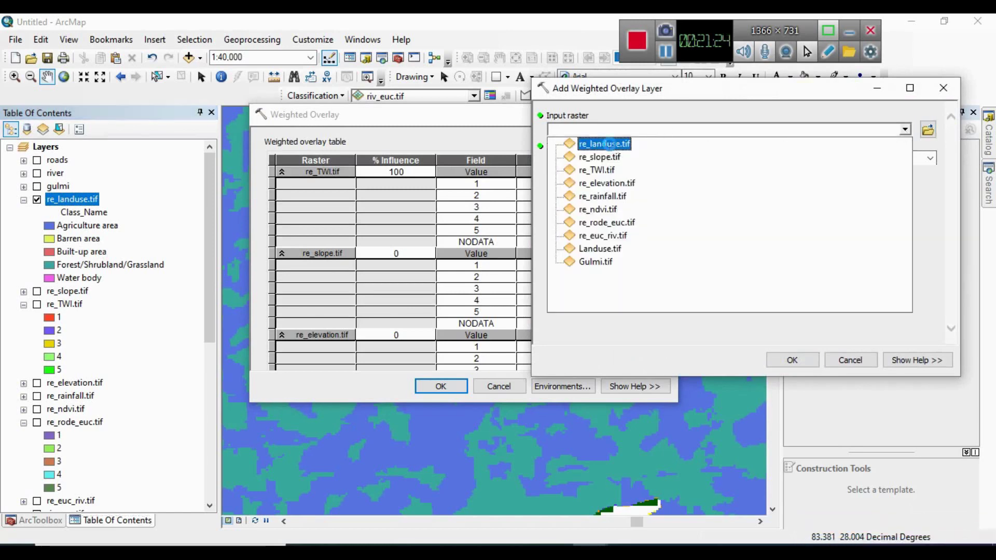
left_click(612, 144)
left_click(793, 360)
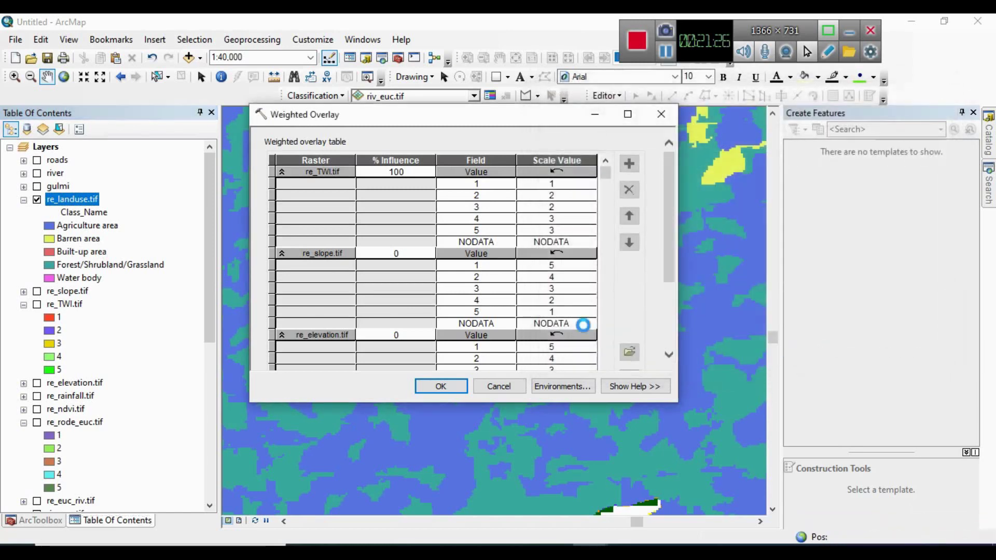
- Compare the re_landuse.tif rows at the end of the Weighted Overlay table with the LULC ratings in the Book1 Excel workbook
scroll(519, 270, "down", 1)
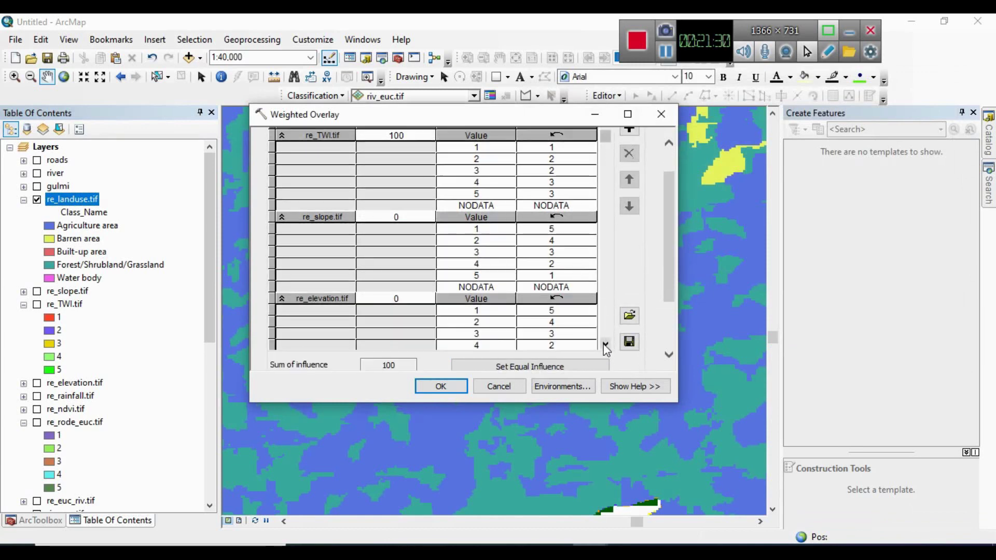
scroll(606, 346, "down", 6)
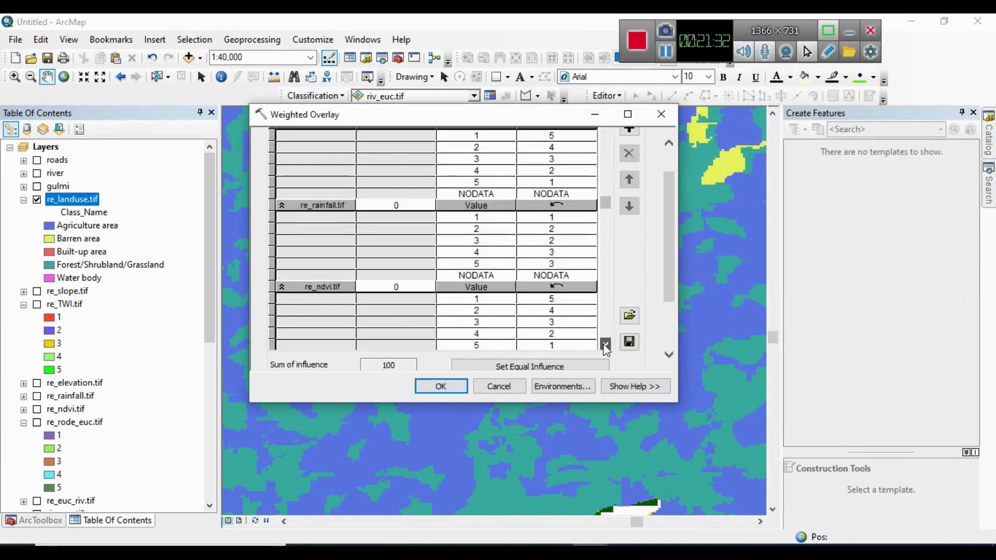
scroll(606, 346, "down", 4)
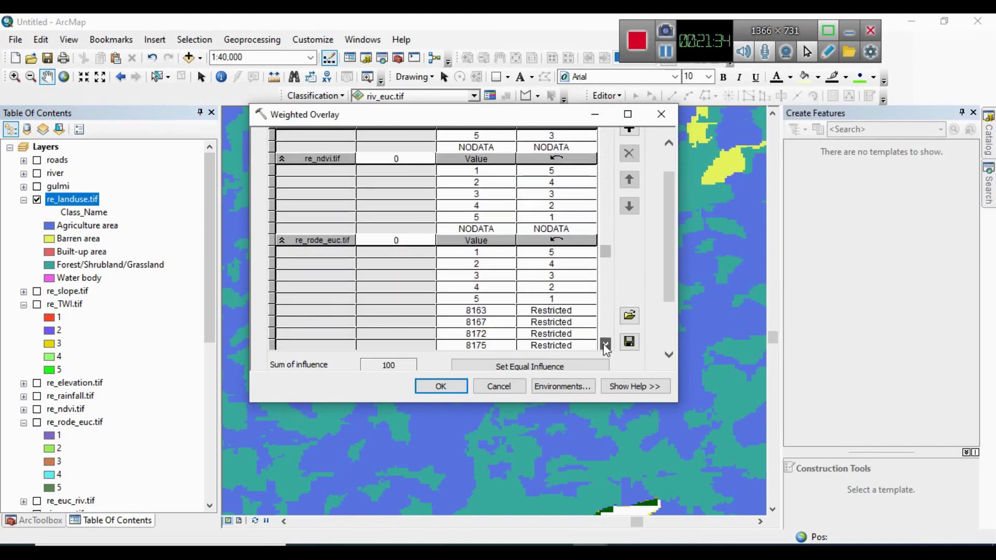
scroll(606, 346, "down", 5)
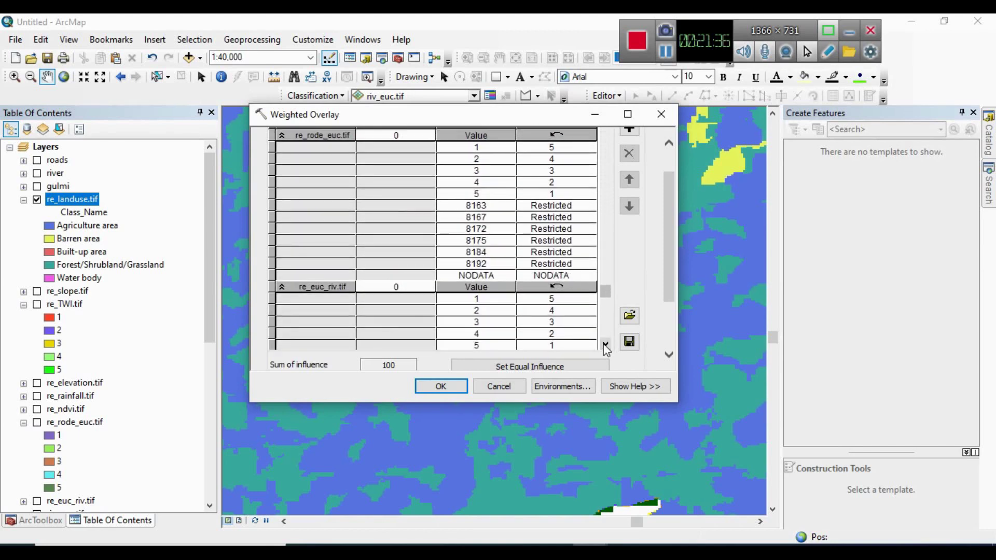
scroll(606, 348, "down", 3)
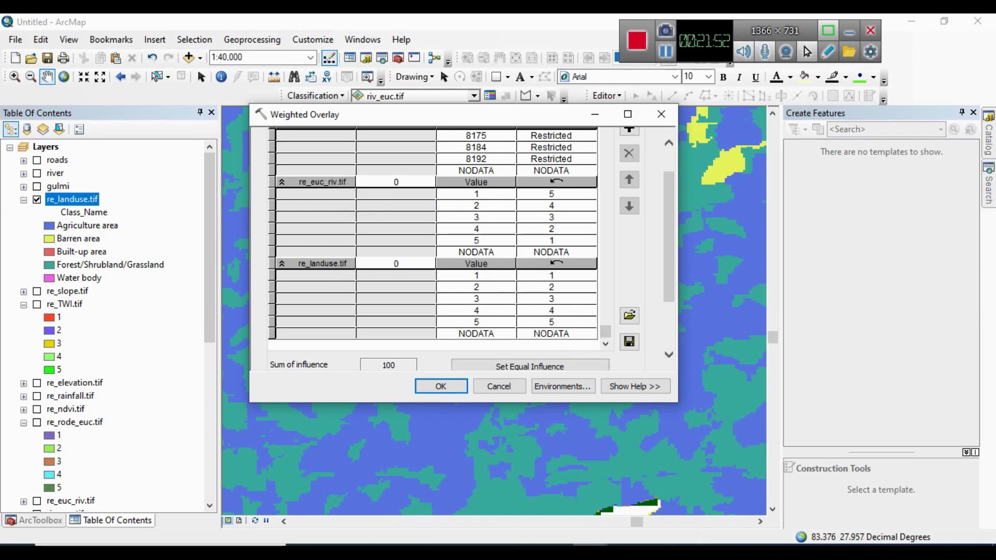
left_click(662, 550)
mouse_move(623, 551)
left_click(703, 503)
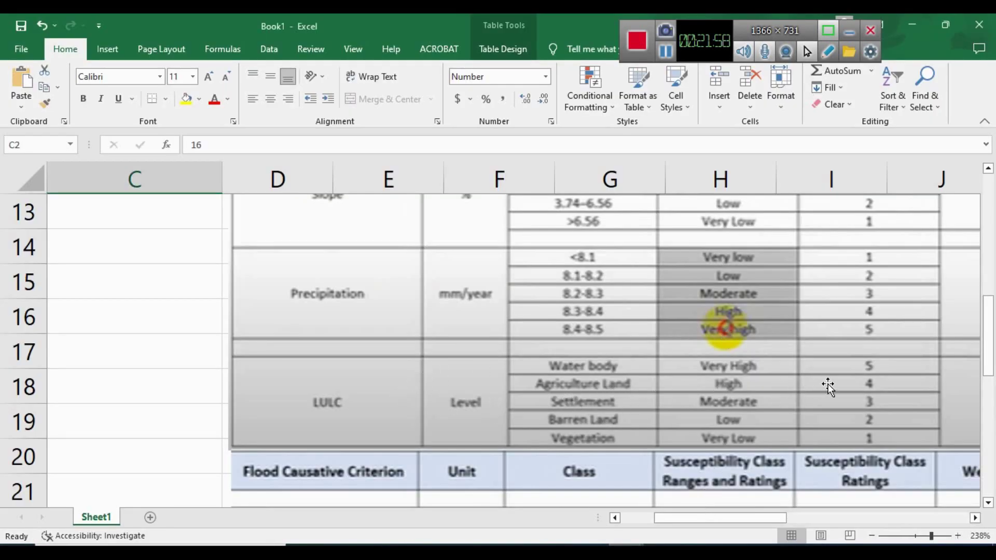
mouse_move(586, 542)
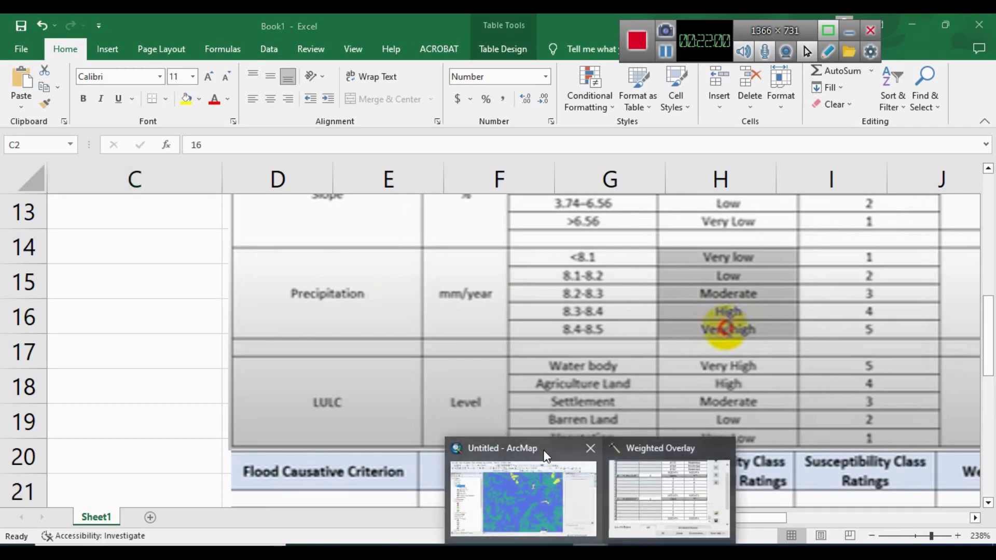
left_click(634, 500)
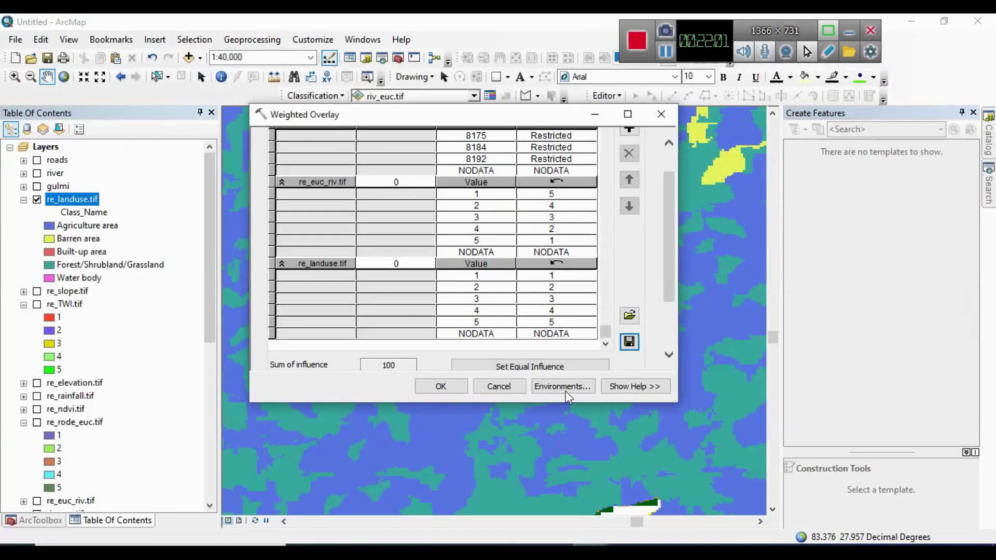
- Set the scale value of re_landuse.tif class 1 (Agriculture area) to 4 in the Weighted Overlay table
left_click(552, 275)
left_click(589, 275)
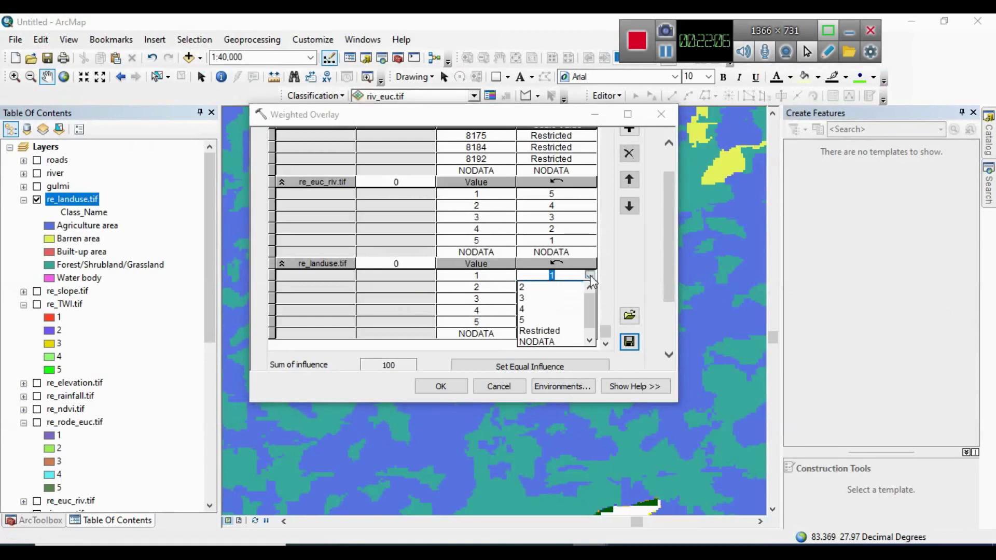
left_click(523, 319)
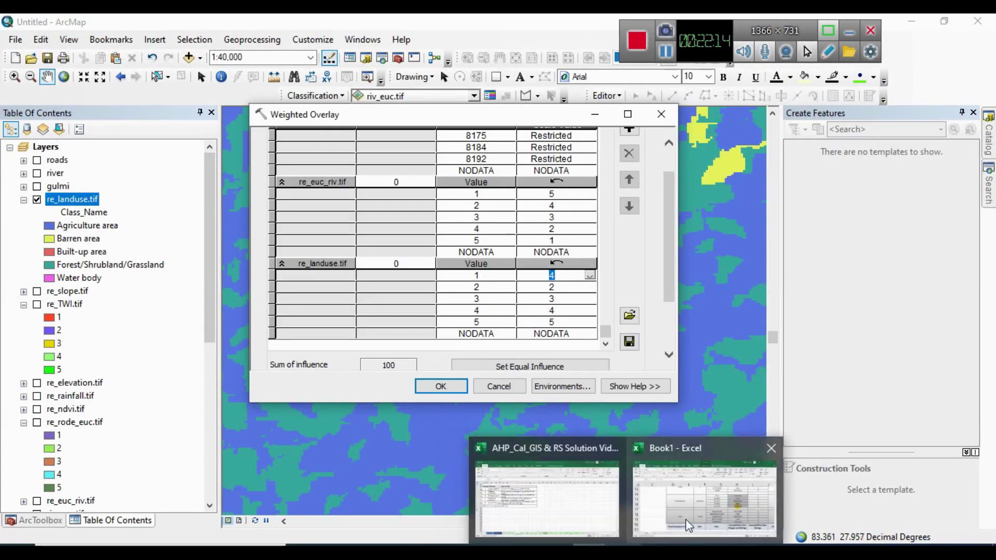
- Check the Book1 Excel LULC ratings for the remaining land use classes against the re_landuse.tif scale values in ArcMap
left_click(688, 519)
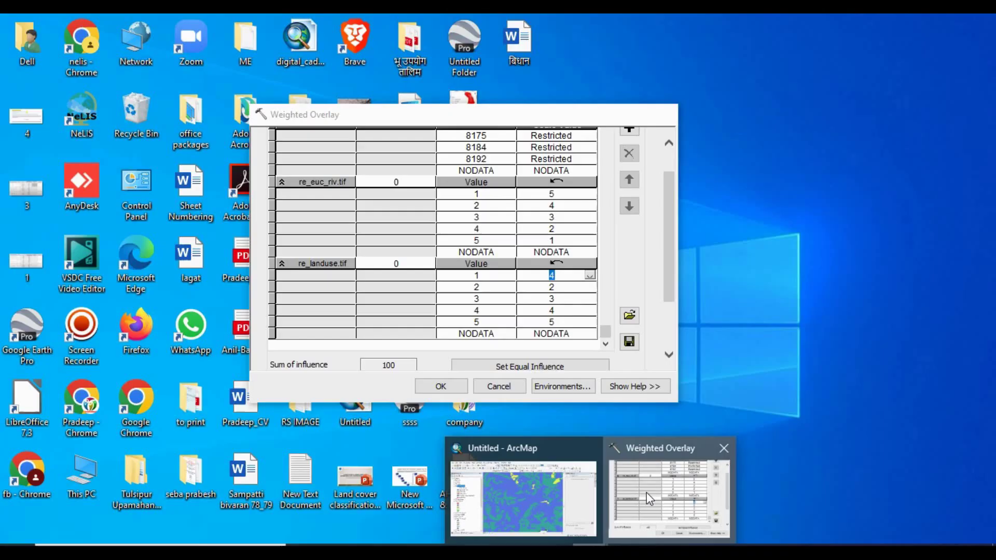
left_click(646, 492)
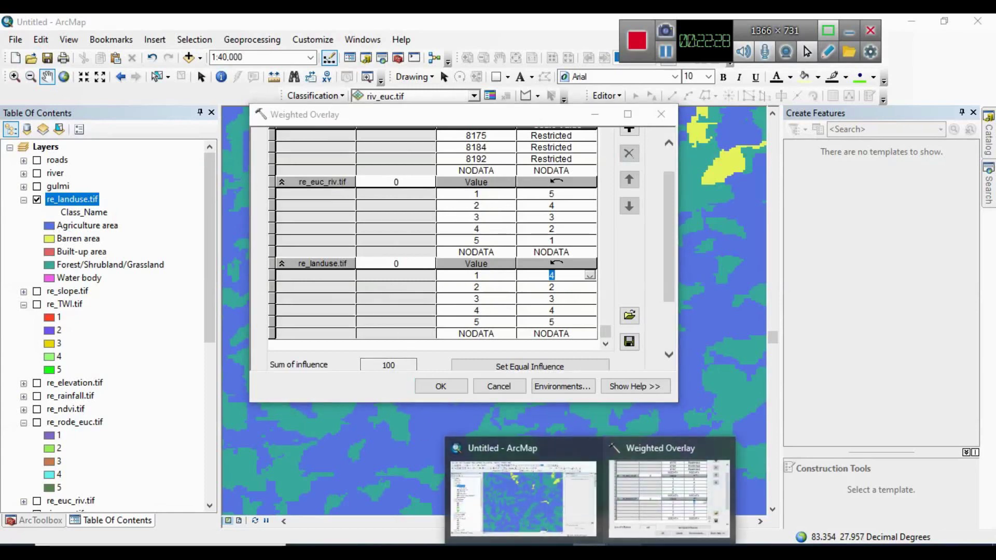
left_click(700, 513)
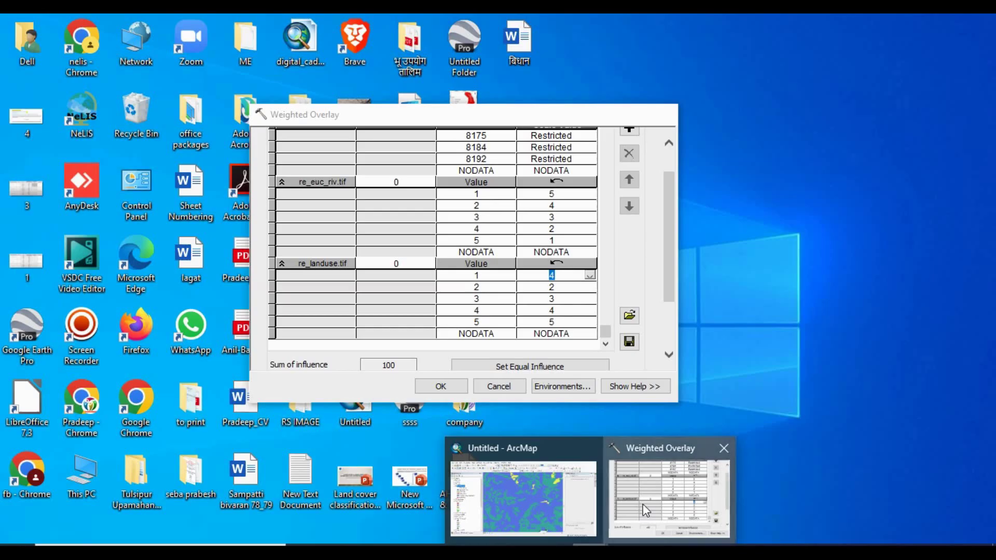
left_click(642, 507)
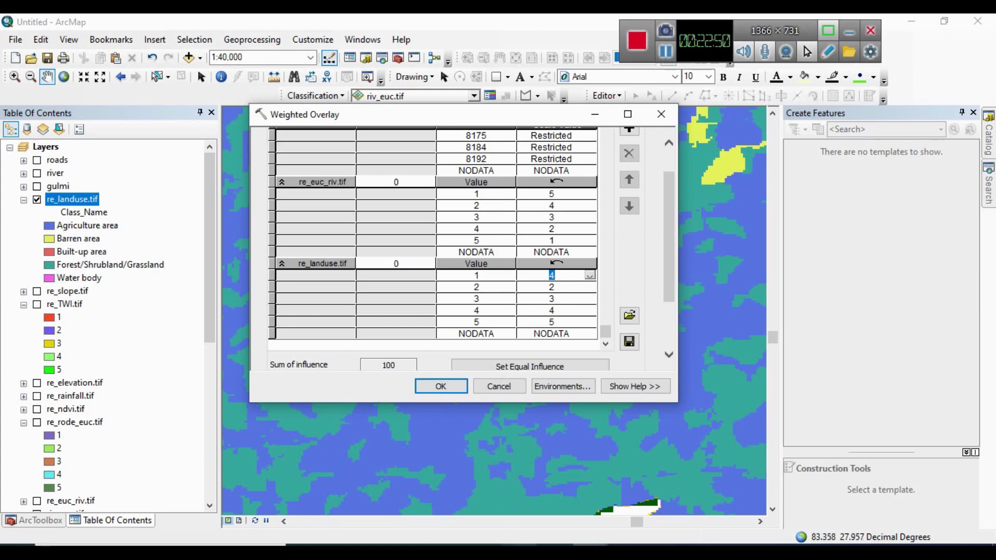
mouse_move(590, 552)
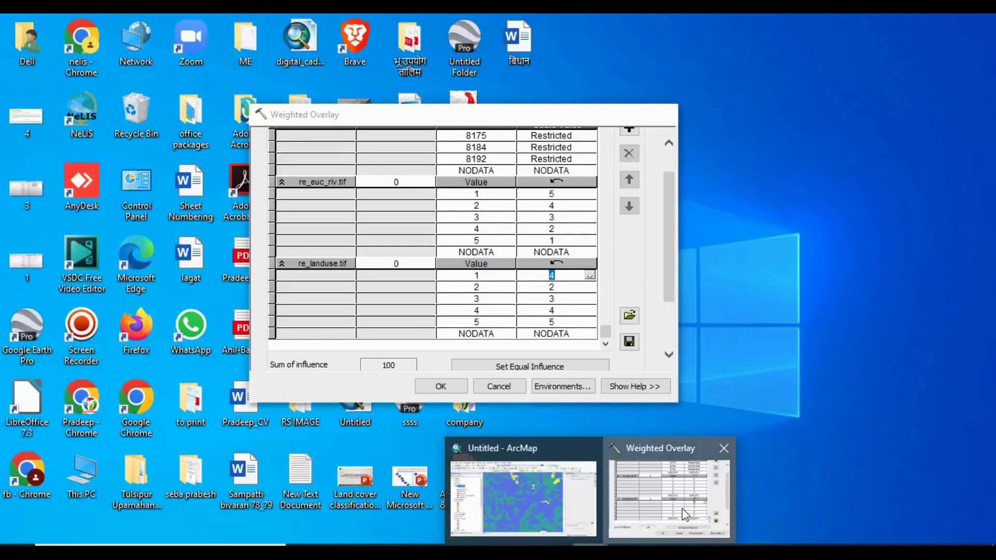
left_click(682, 509)
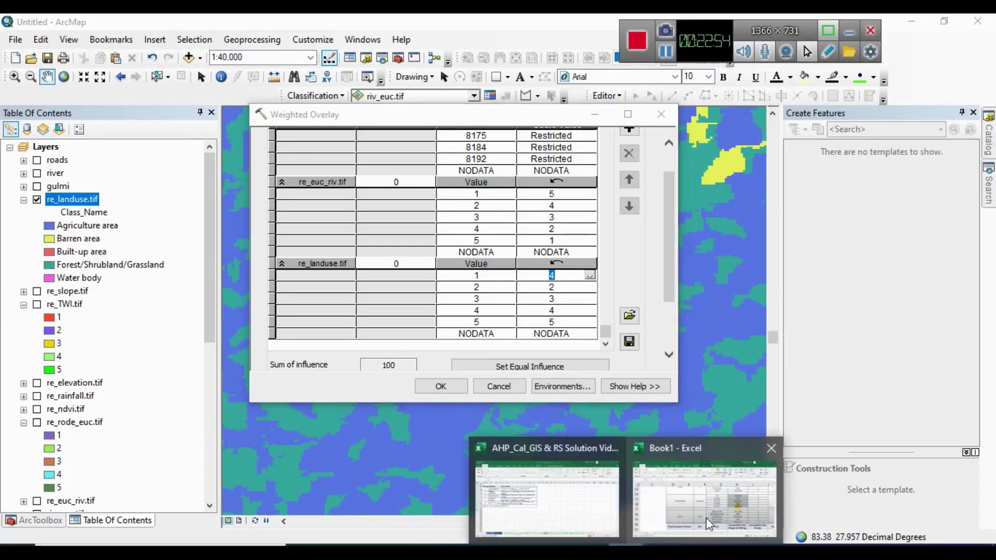
left_click(708, 507)
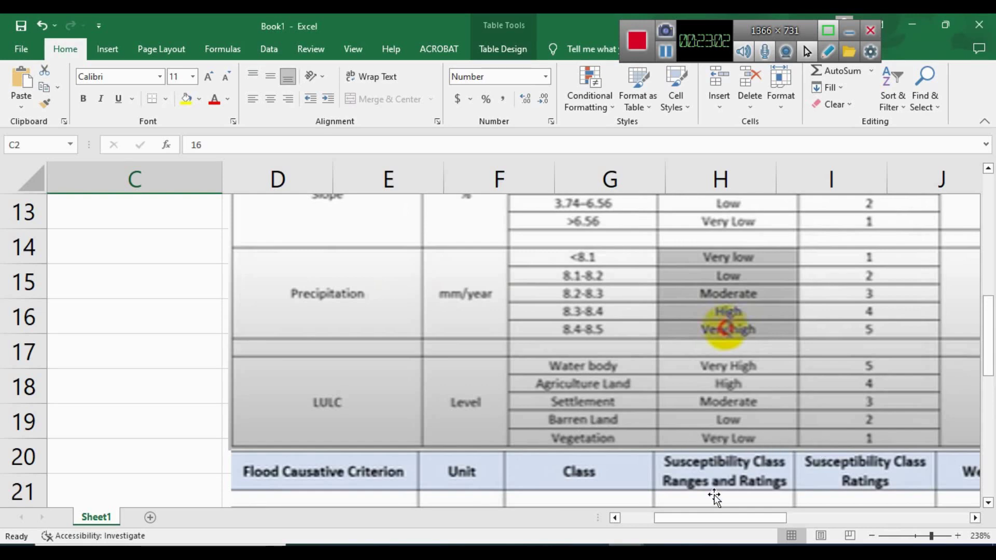
mouse_move(599, 530)
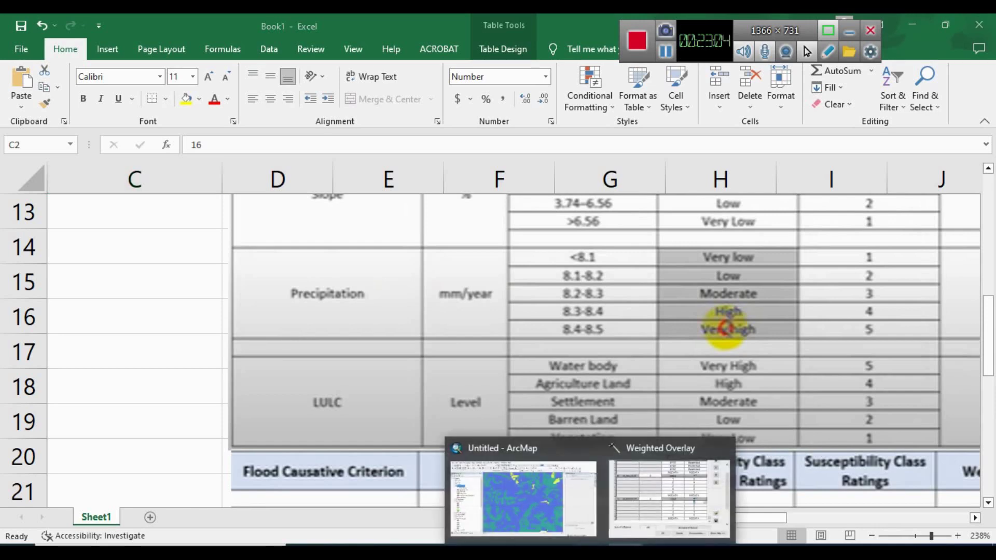
mouse_move(627, 544)
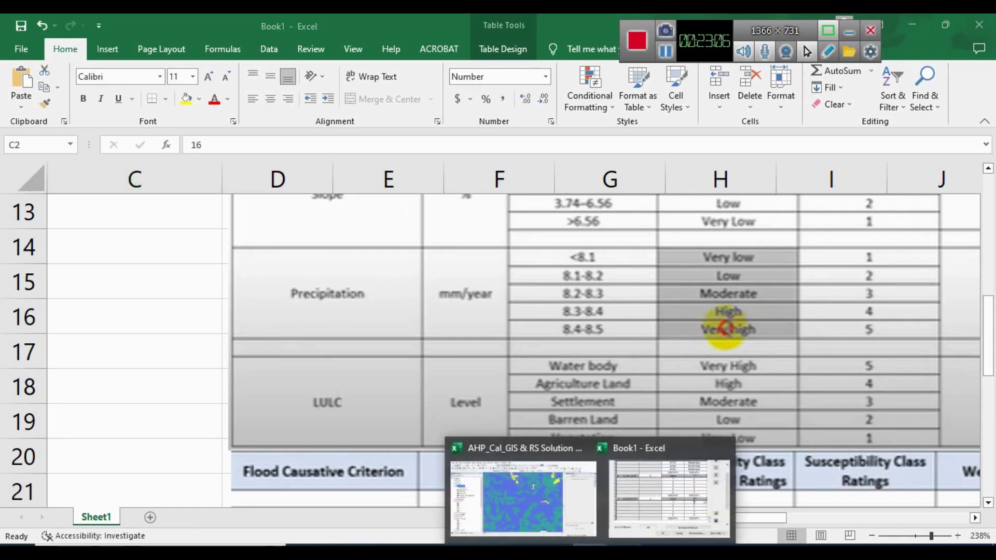
left_click(656, 504)
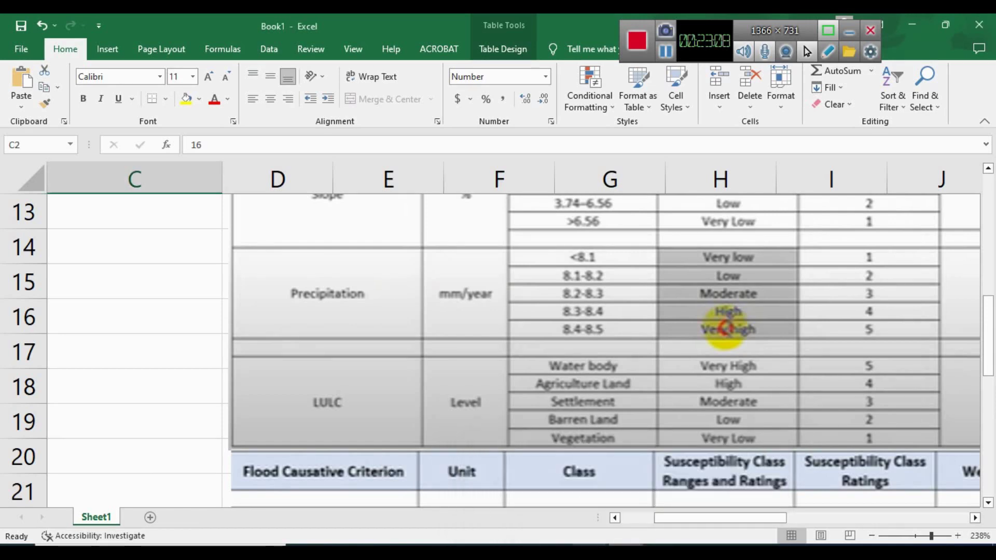
left_click(525, 507)
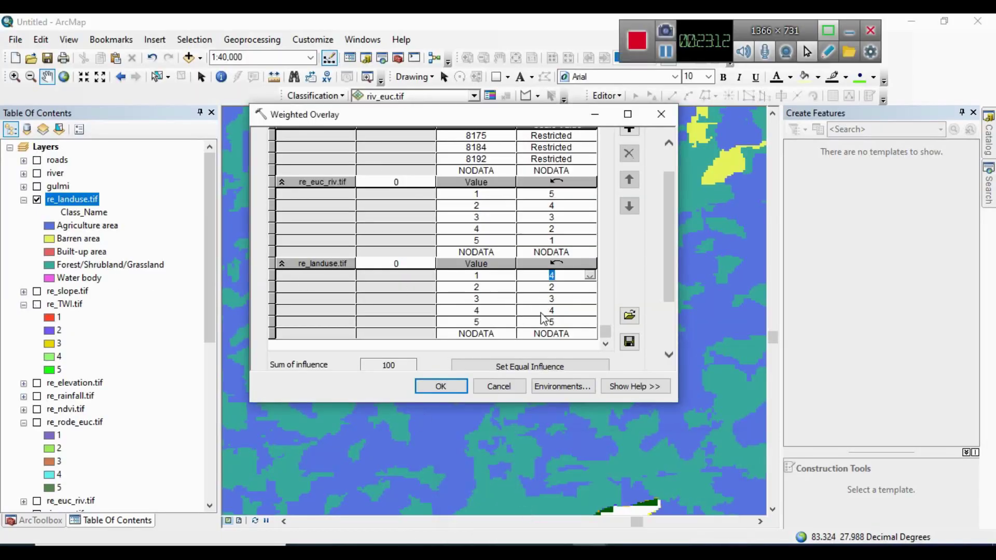
- Set the scale value of re_landuse.tif class 4 (Forest/Shrubland/Grassland) to 1 and check it against the LULC ratings in the Book1 Excel workbook
left_click(558, 311)
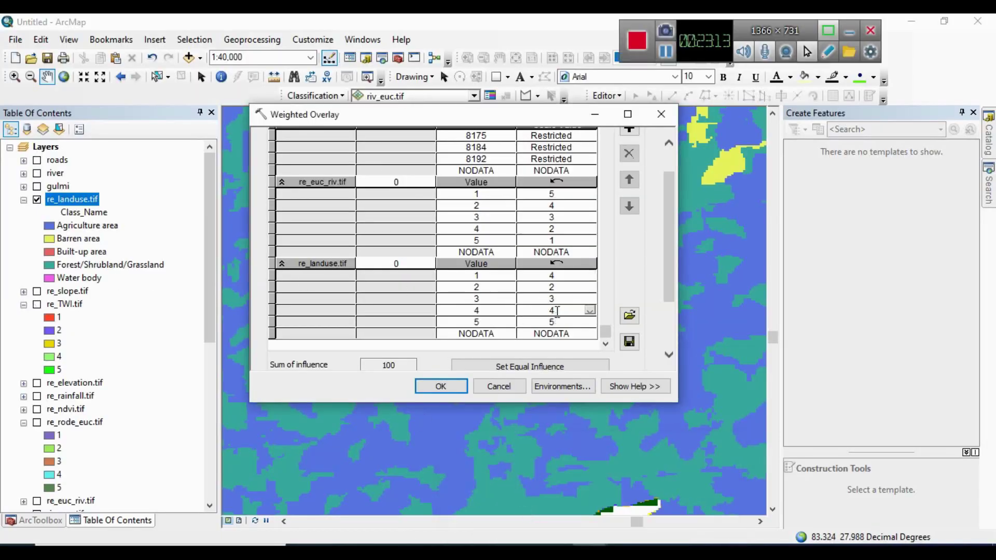
left_click(590, 310)
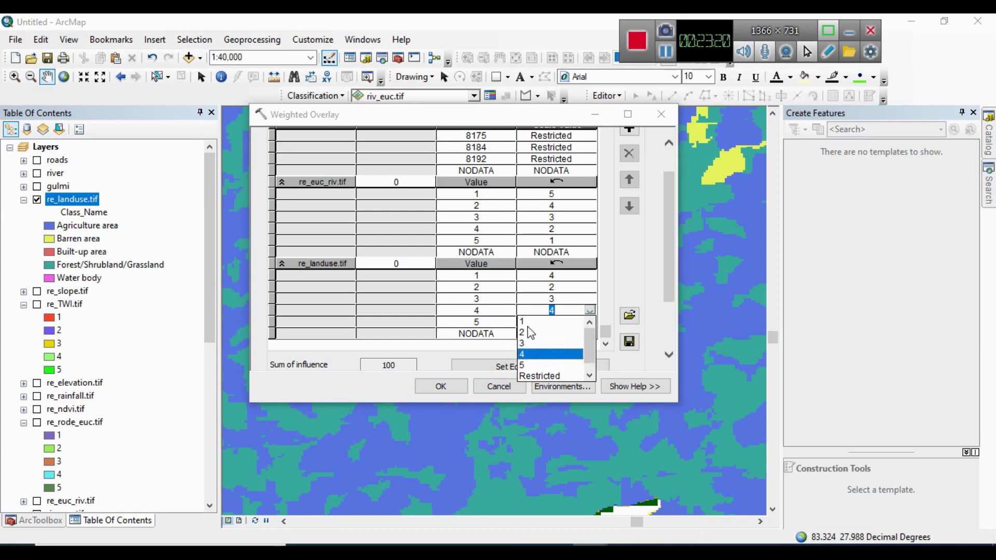
left_click(525, 322)
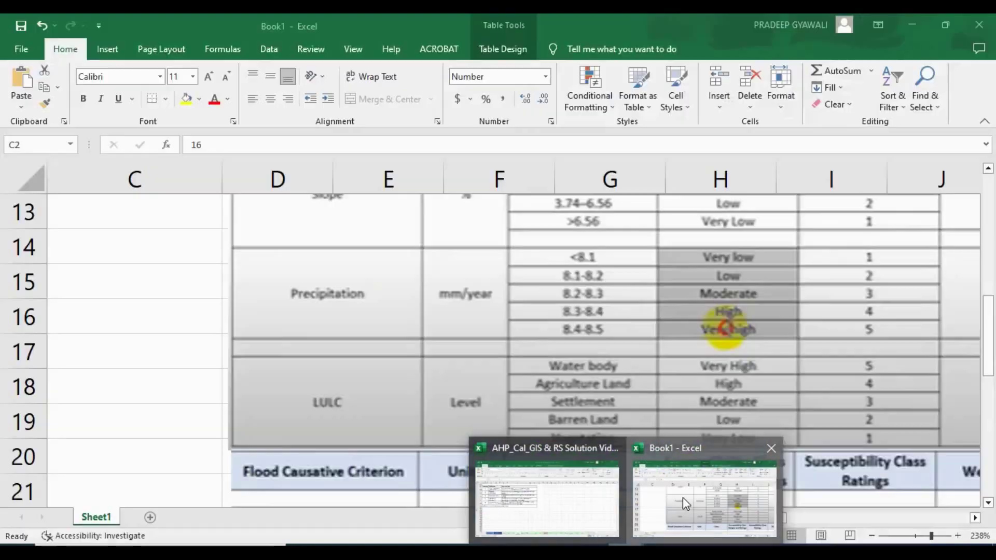
left_click(683, 501)
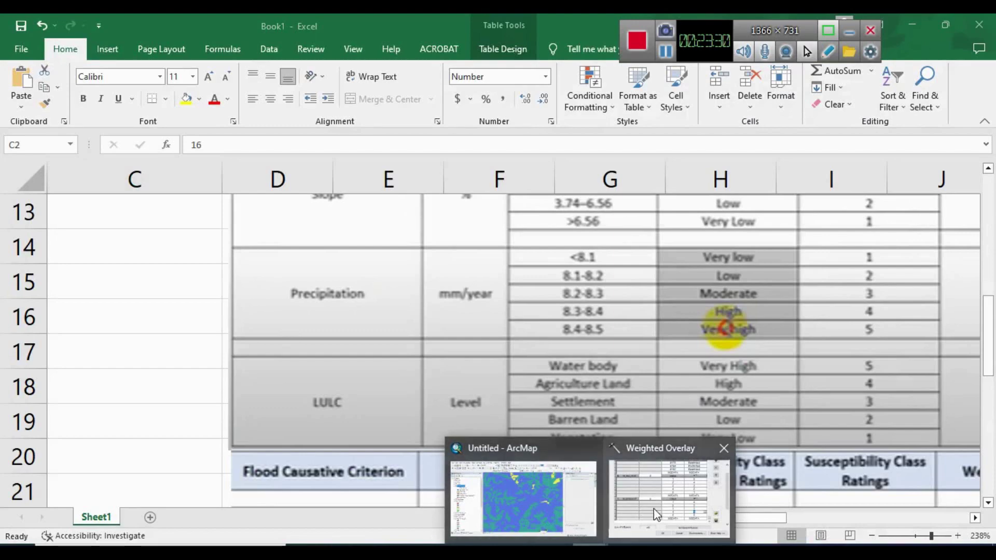
left_click(670, 496)
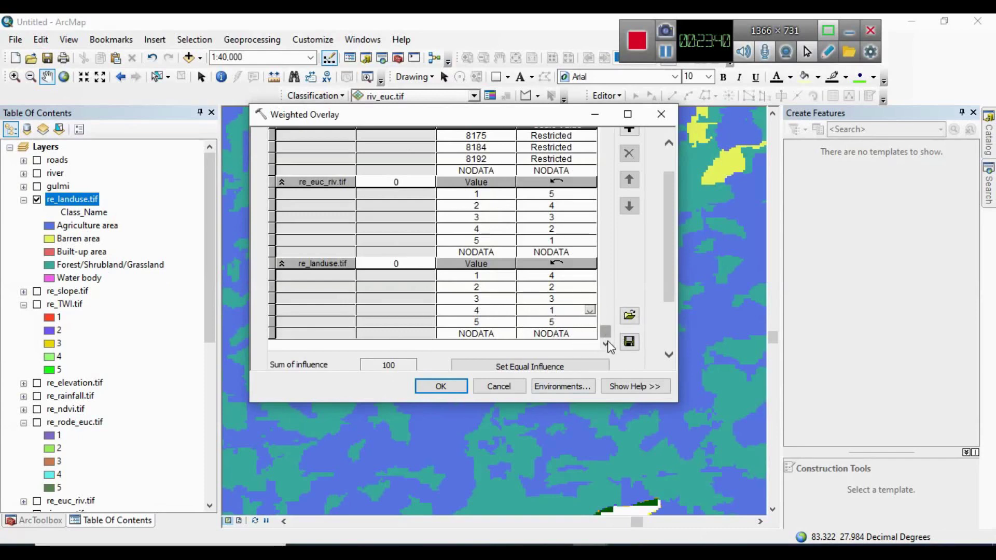
- Review the Weighted Overlay table from its first raster and examine each criterion's % weightage in the Book1 Excel workbook
left_click_drag(670, 293, 666, 232)
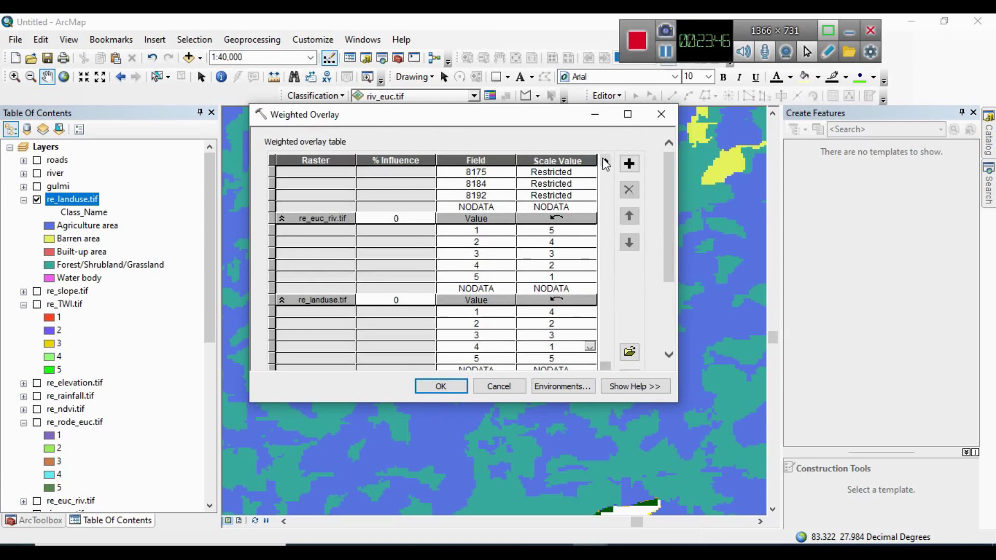
left_click(606, 161)
left_click(606, 161)
left_click(606, 161)
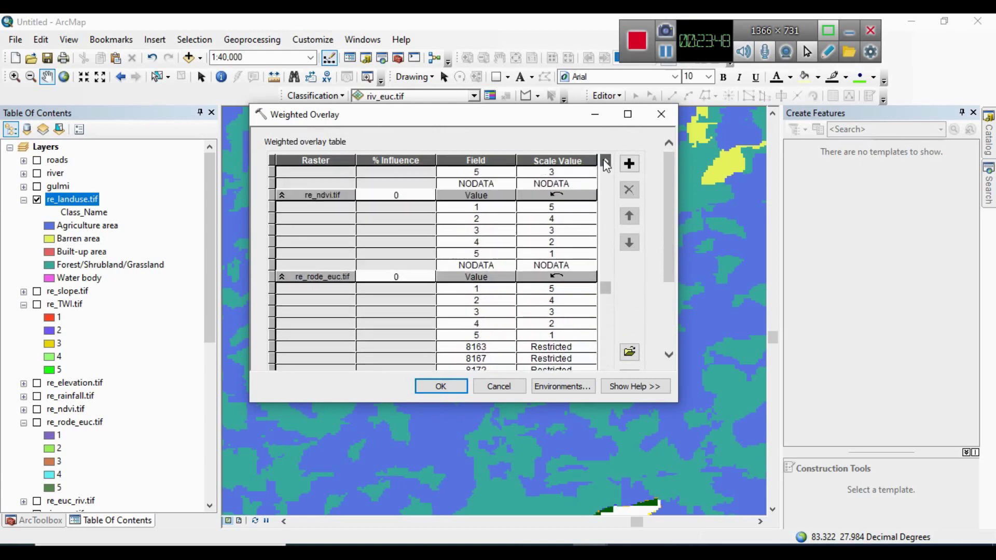
left_click(605, 161)
left_click(606, 161)
left_click(605, 161)
left_click(605, 160)
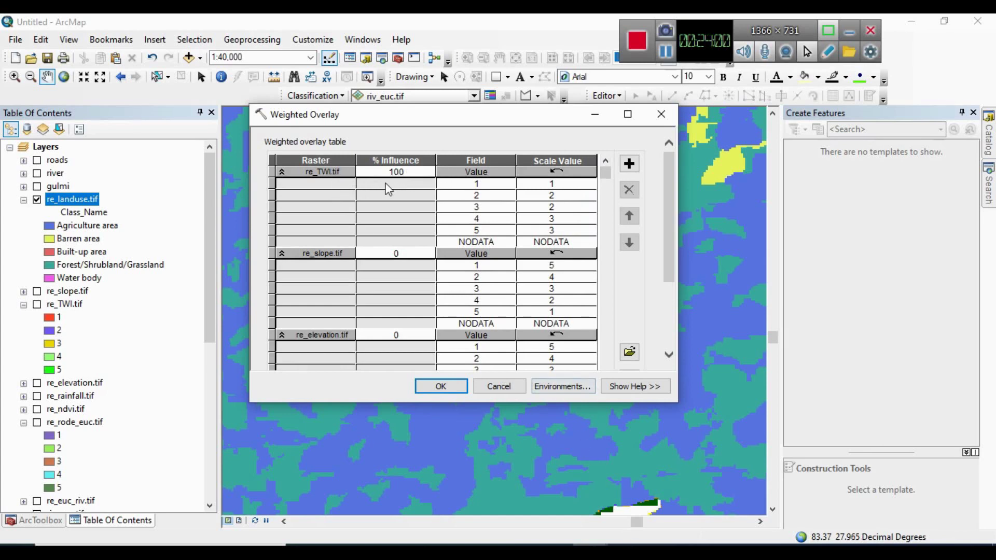
mouse_move(626, 550)
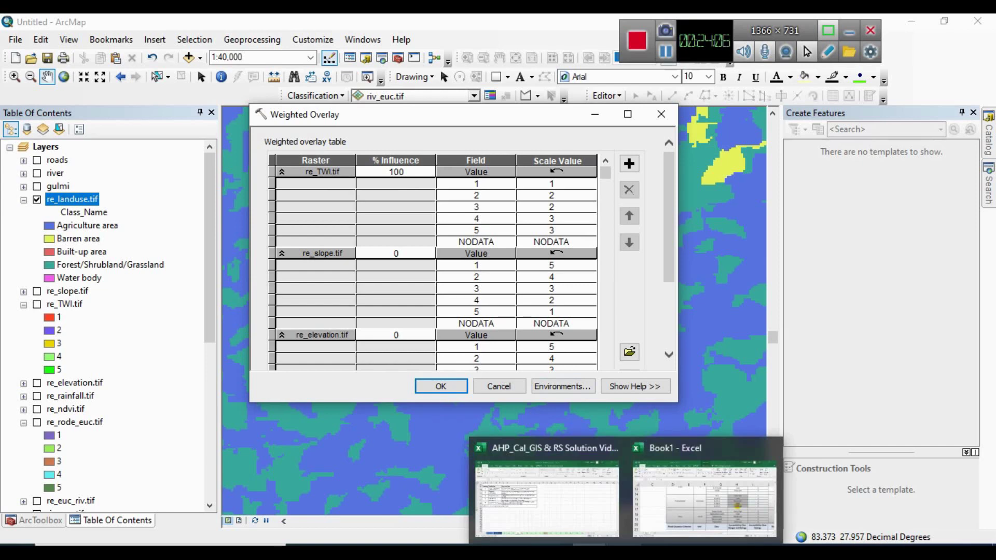
left_click(658, 524)
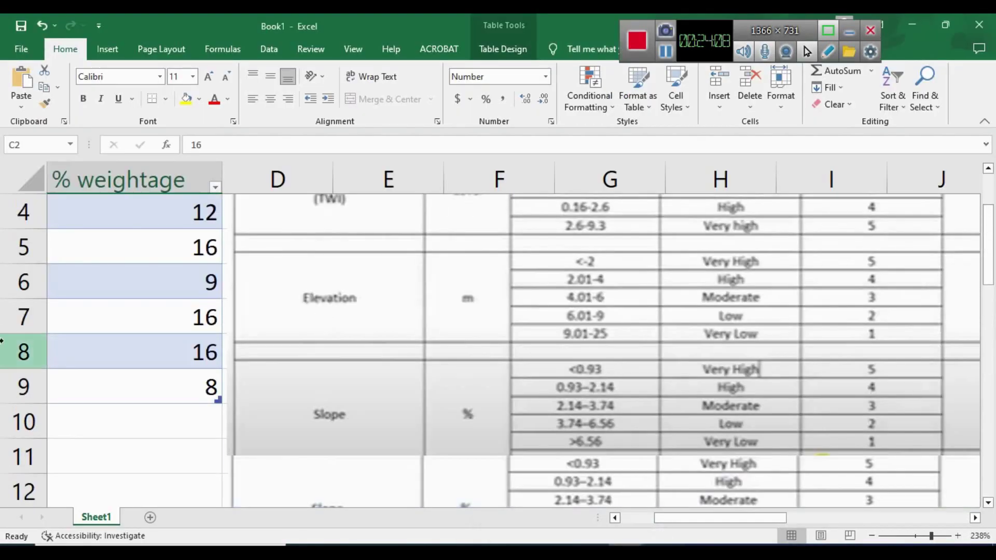
scroll(85, 328, "up", 1)
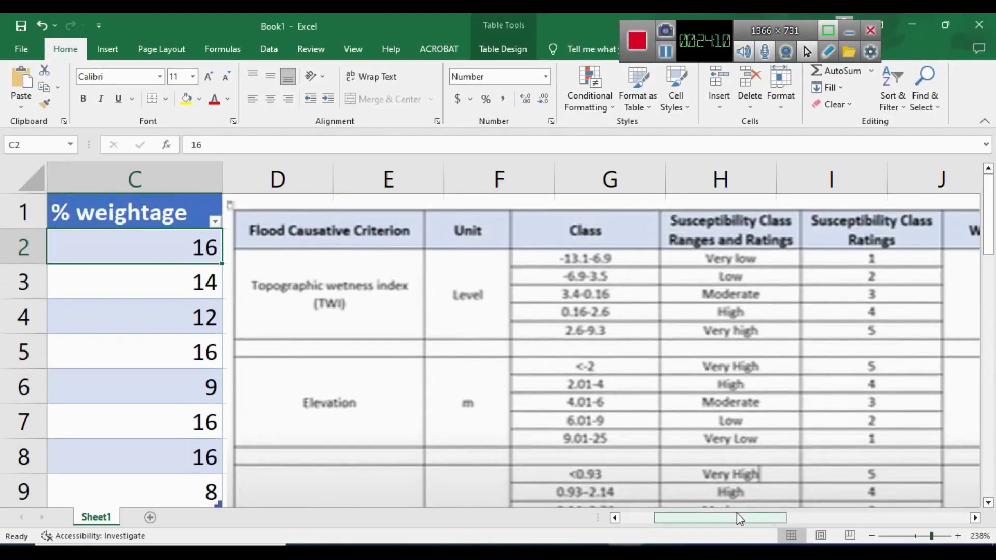
left_click_drag(736, 512, 704, 515)
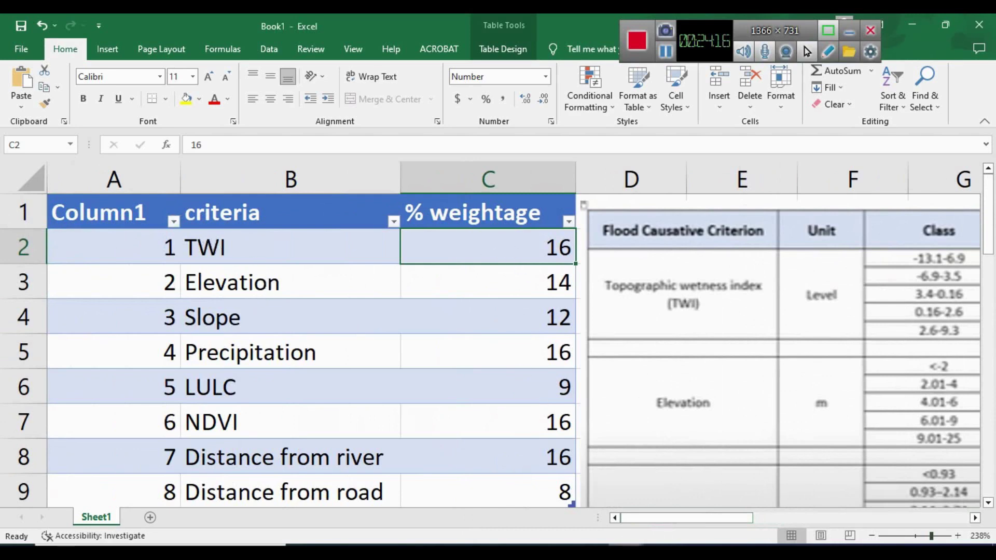
left_click(631, 491)
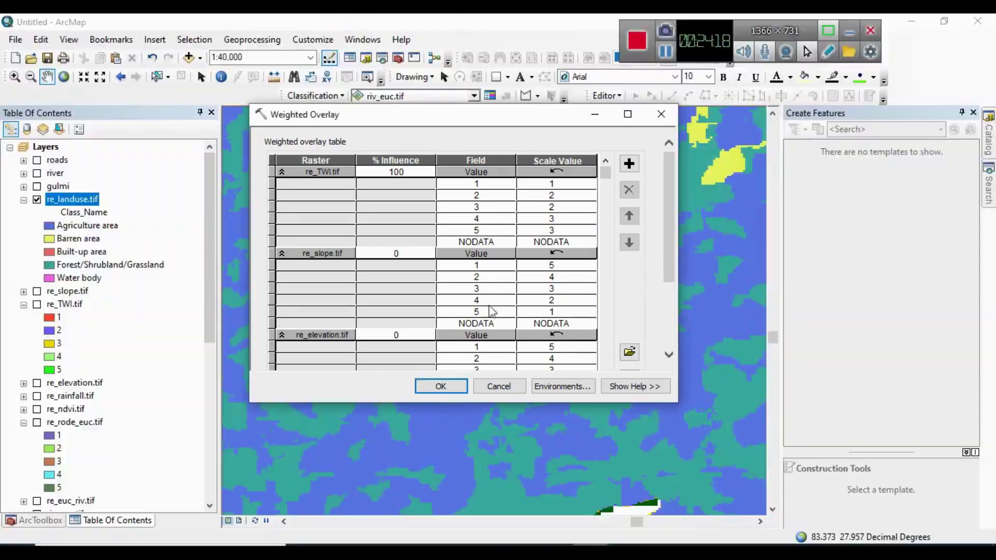
- Set the % influence of re_TWI.tif to 16 and of re_slope.tif to 12, following the Book1 weightage
left_click(370, 172)
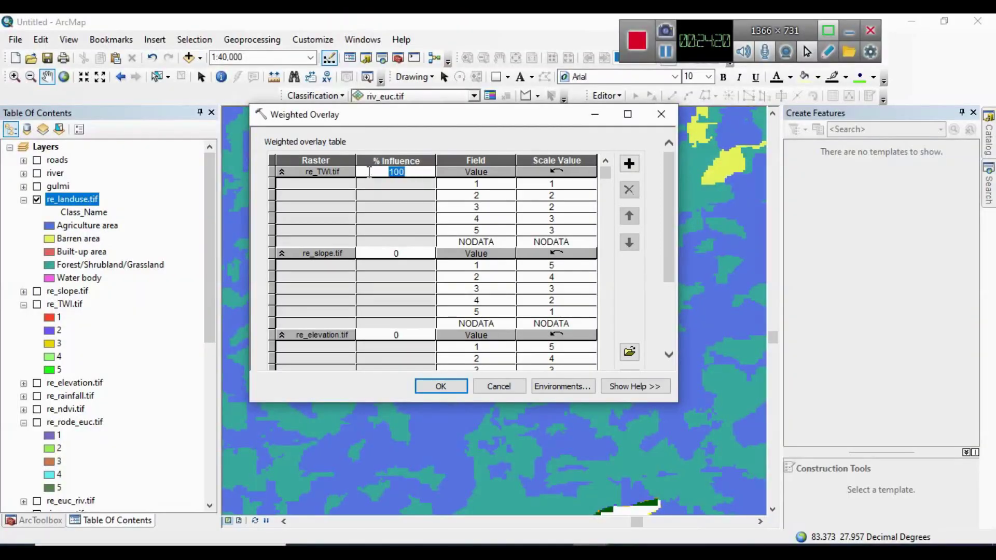
type("16")
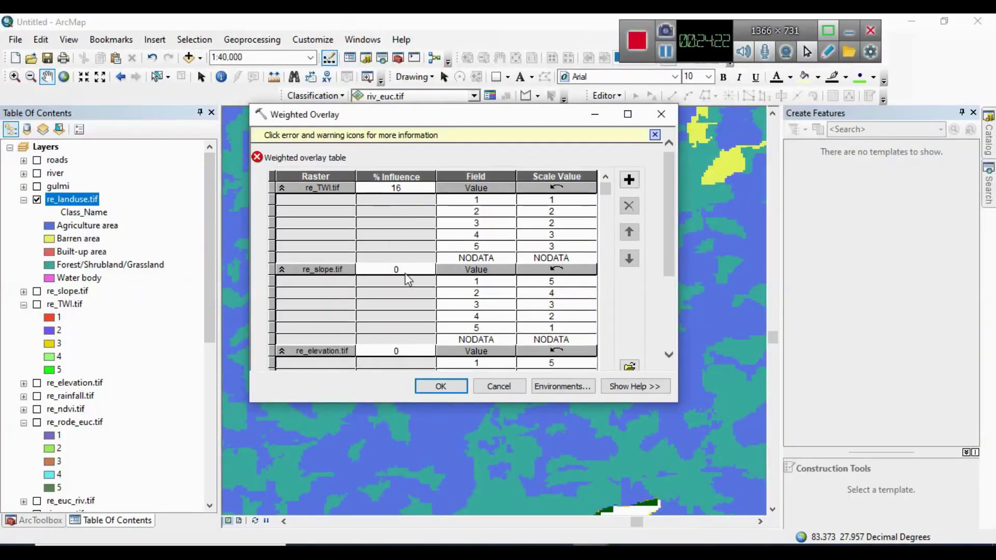
left_click(407, 279)
left_click(653, 512)
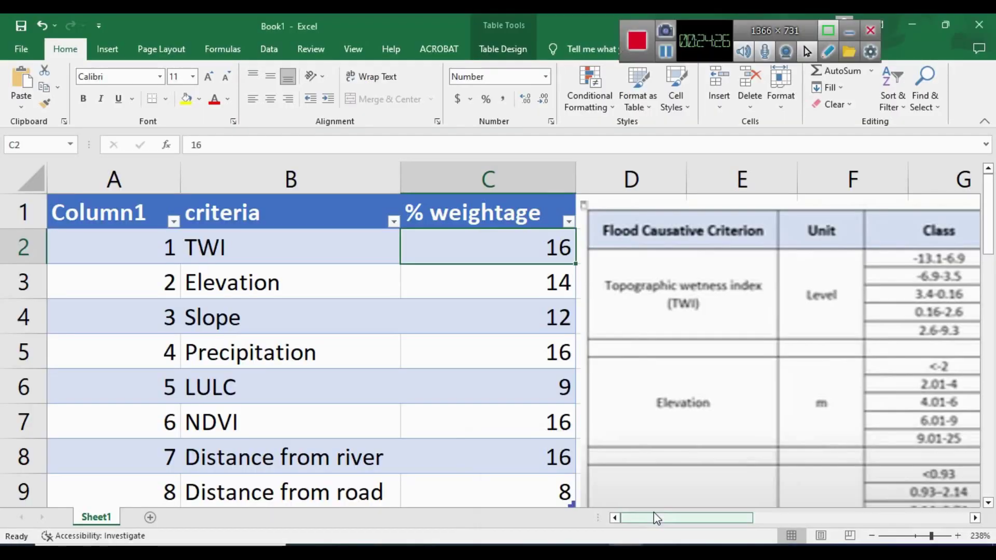
left_click(558, 316)
double_click(557, 317)
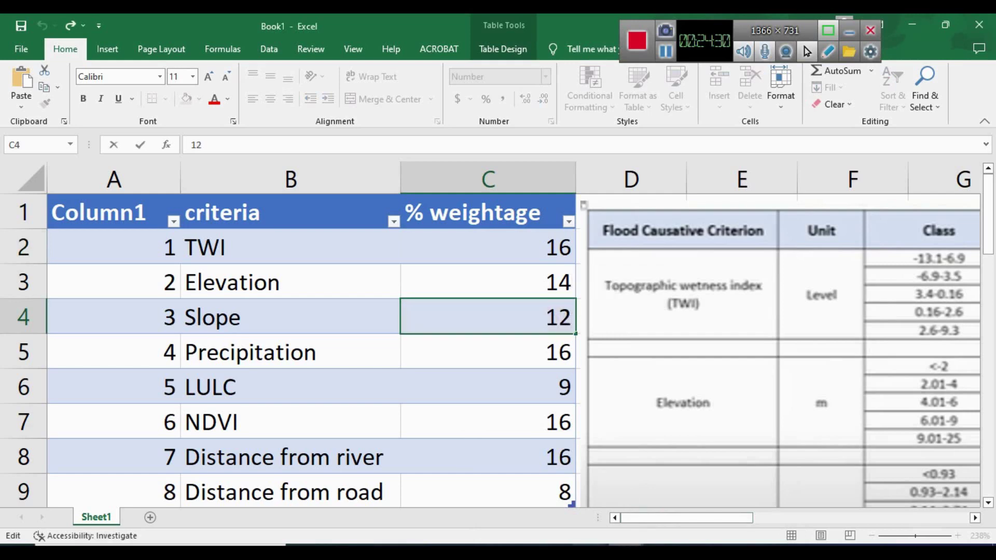
left_click(673, 499)
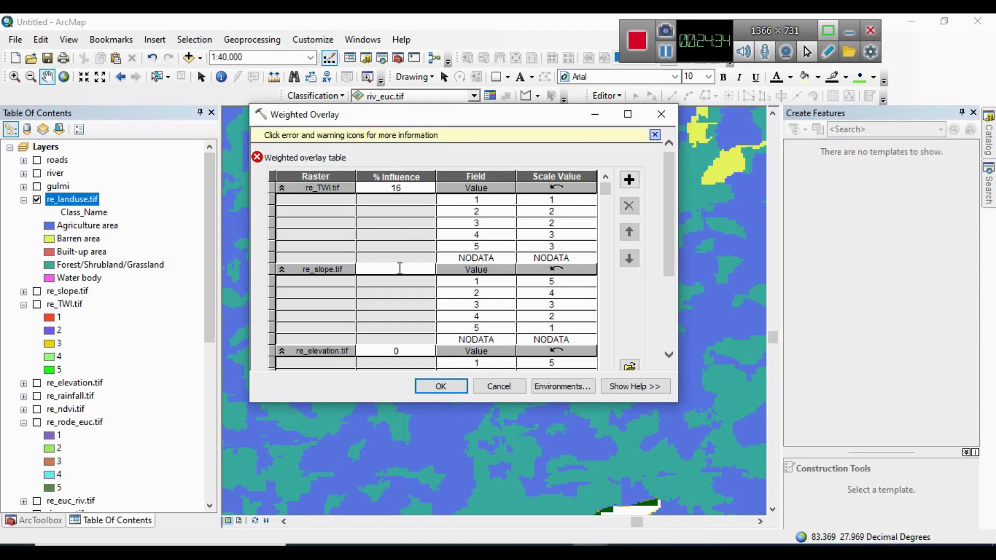
scroll(410, 315, "down", 1)
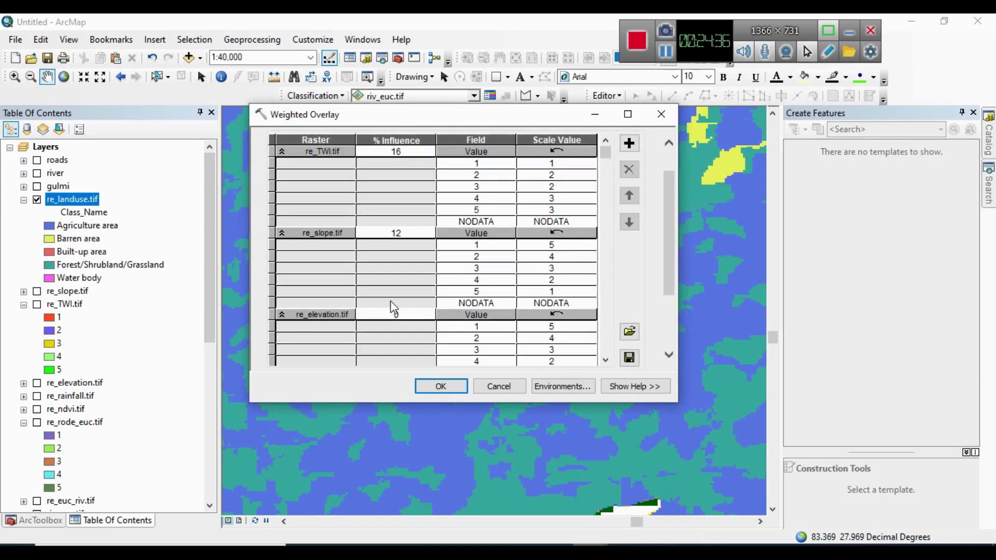
- Look up the Elevation weightage in Book1 and set the % influence of re_elevation.tif to 14
scroll(396, 309, "down", 1)
scroll(451, 337, "down", 1)
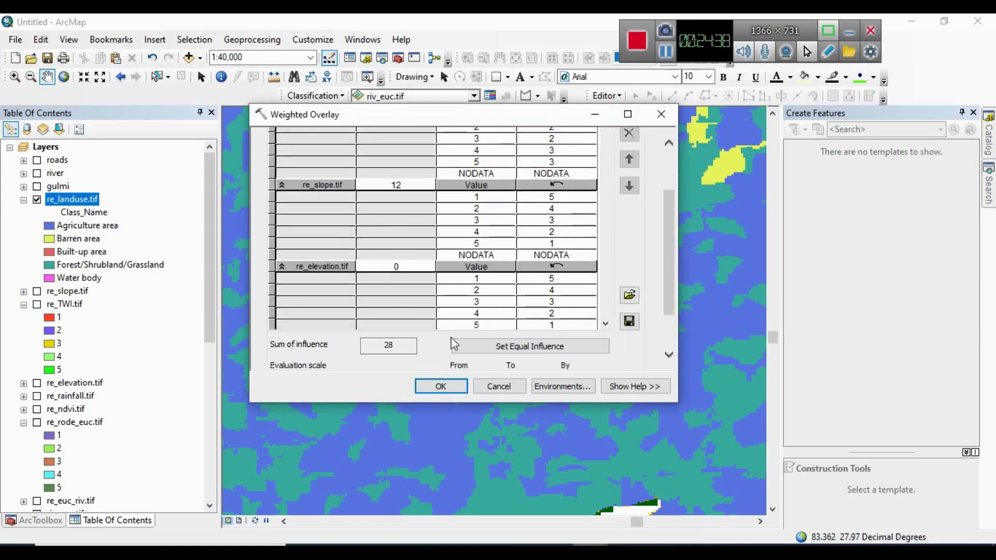
left_click(680, 503)
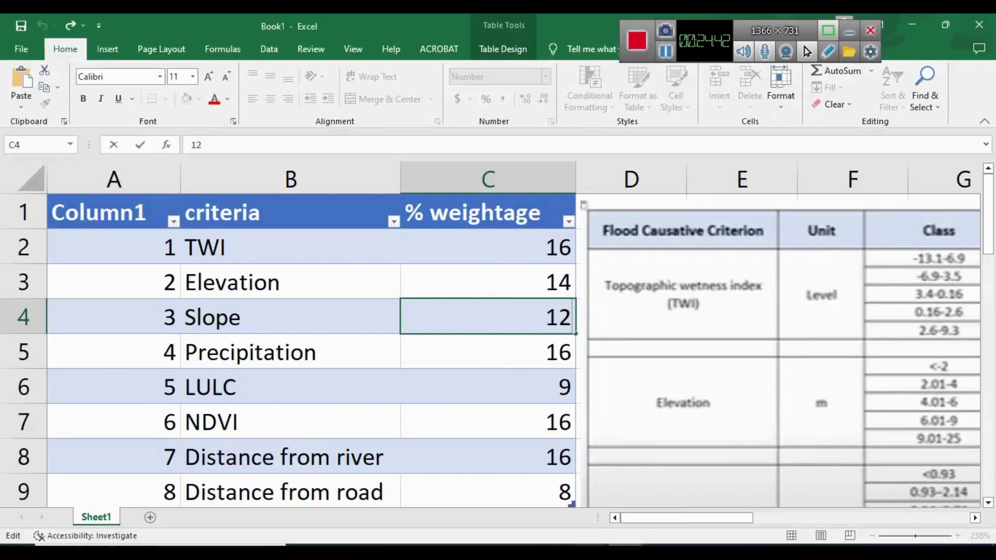
left_click(592, 553)
left_click(592, 482)
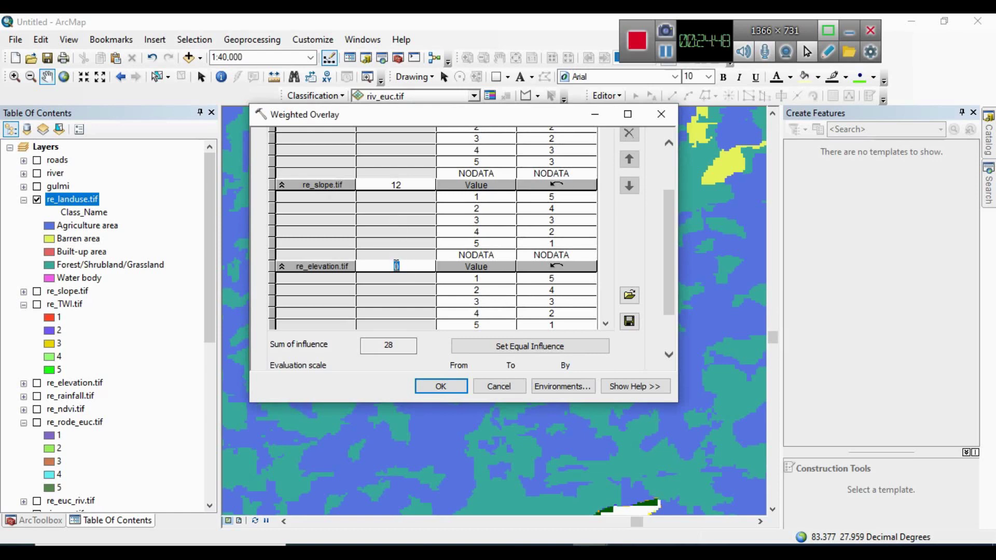
type("14")
- Look up the Precipitation weightage in Book1 and set the % influence of re_rainfall.tif to 16
scroll(416, 273, "down", 2)
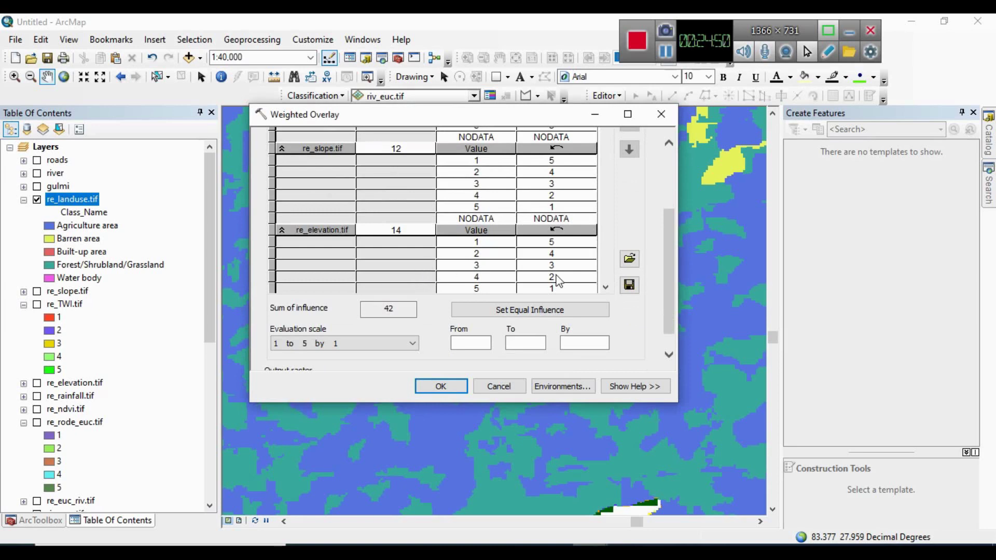
left_click(606, 287)
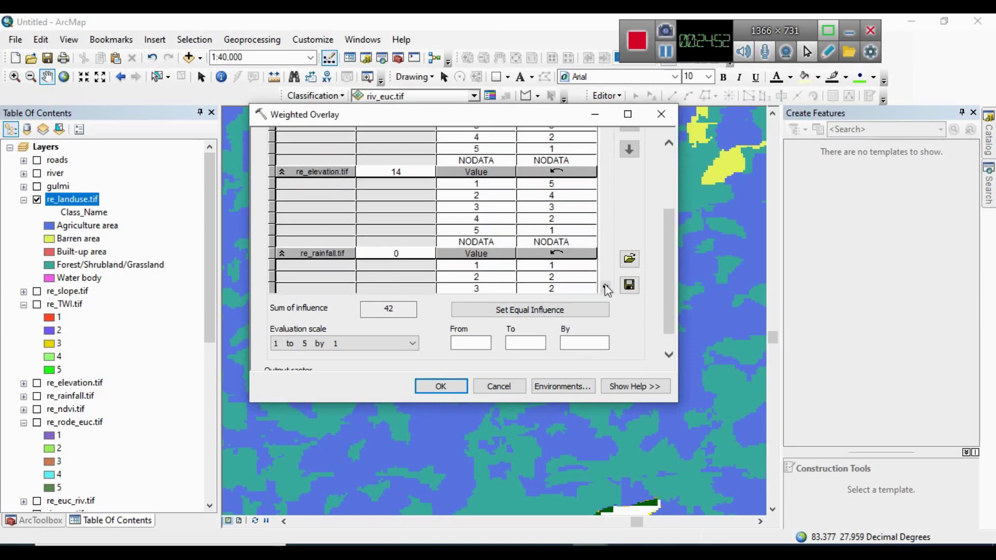
left_click(606, 288)
left_click(630, 550)
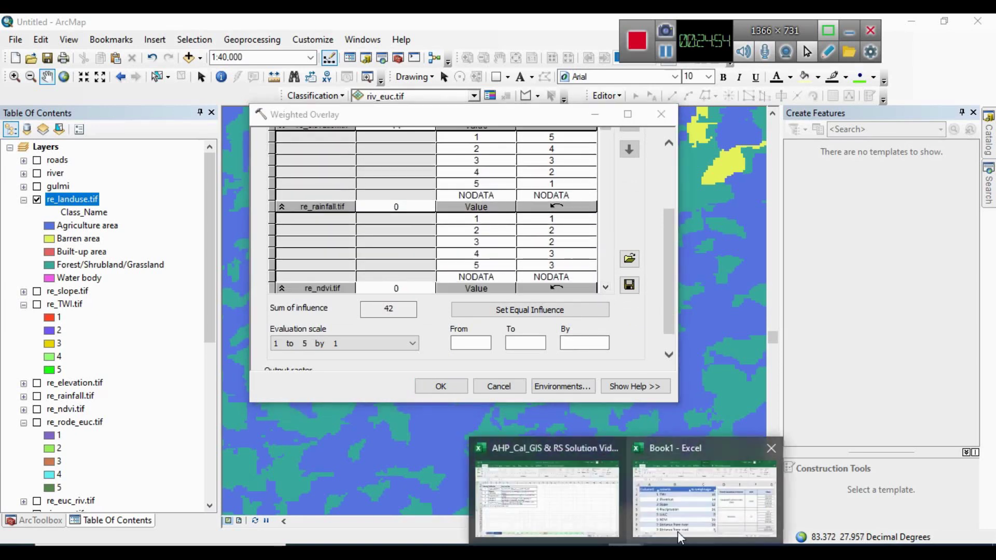
left_click(691, 523)
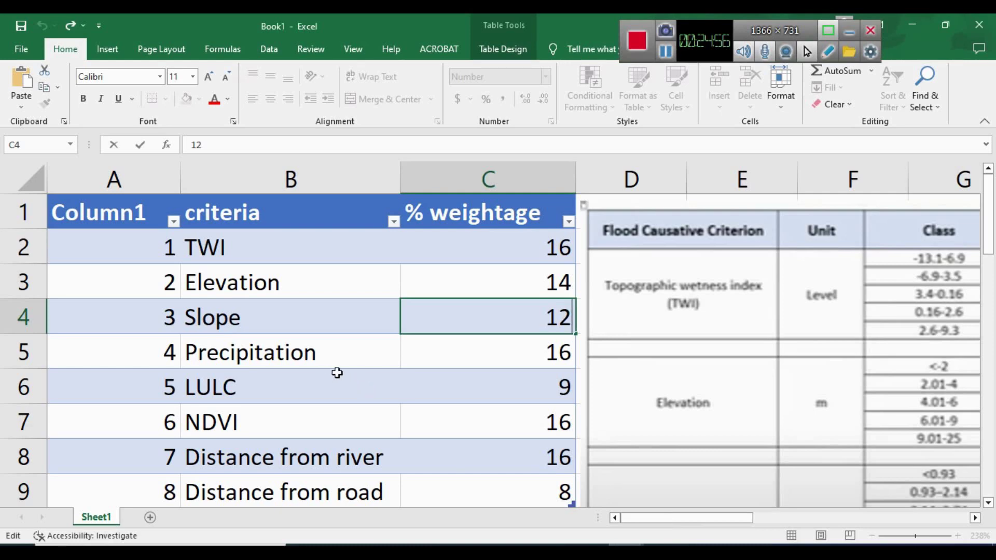
left_click(590, 550)
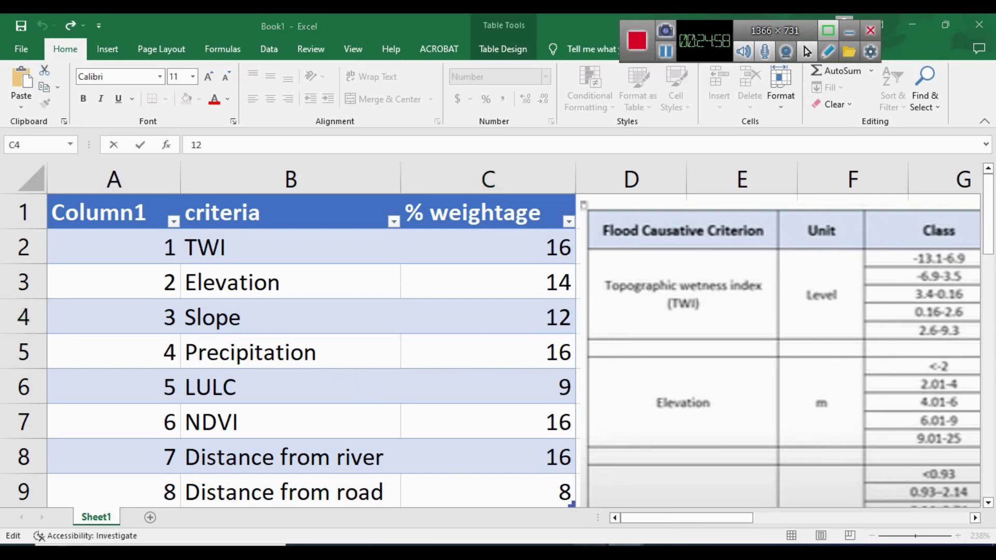
left_click(646, 498)
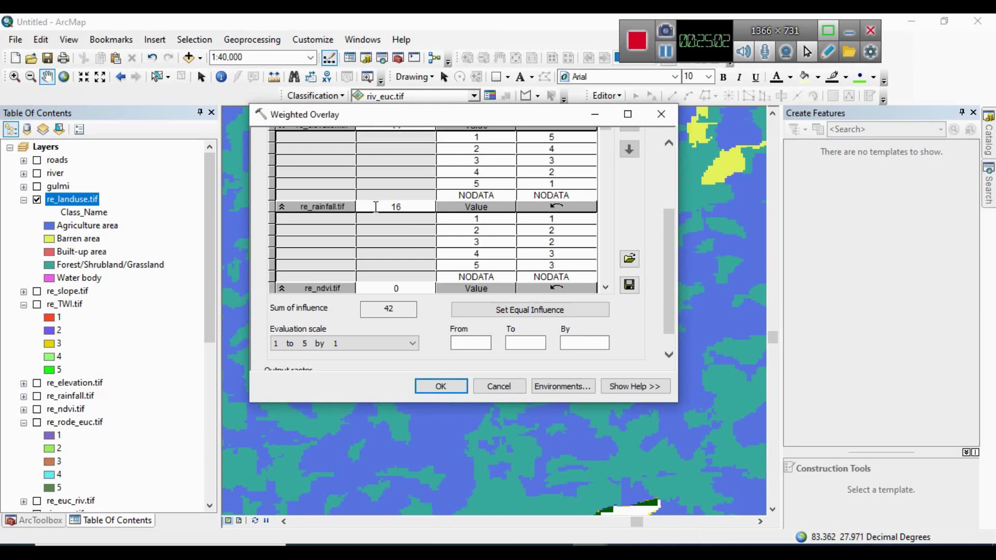
- Look up the NDVI weightage in Book1 and set the % influence of re_ndvi.tif to 16
scroll(384, 223, "down", 1)
left_click(606, 266)
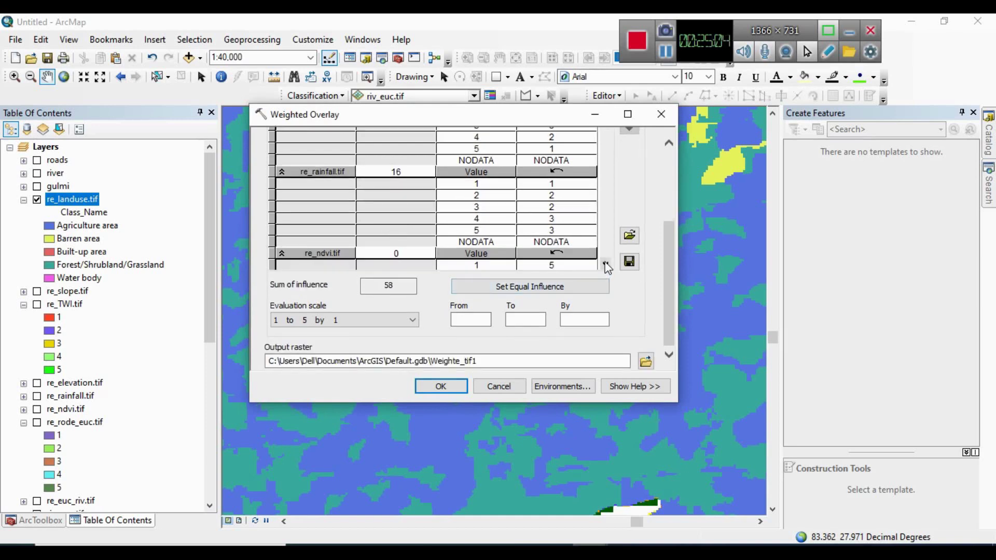
scroll(606, 266, "down", 3)
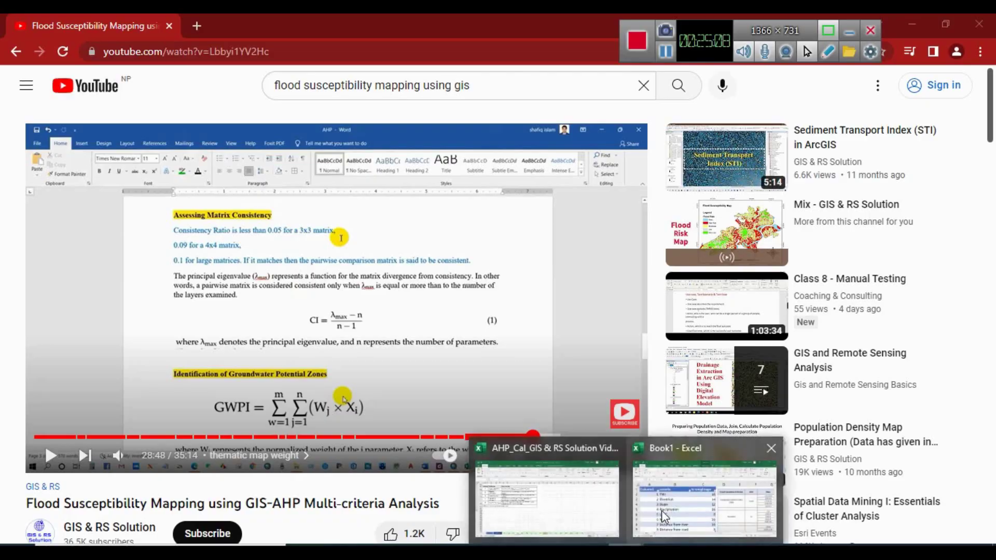
left_click(659, 509)
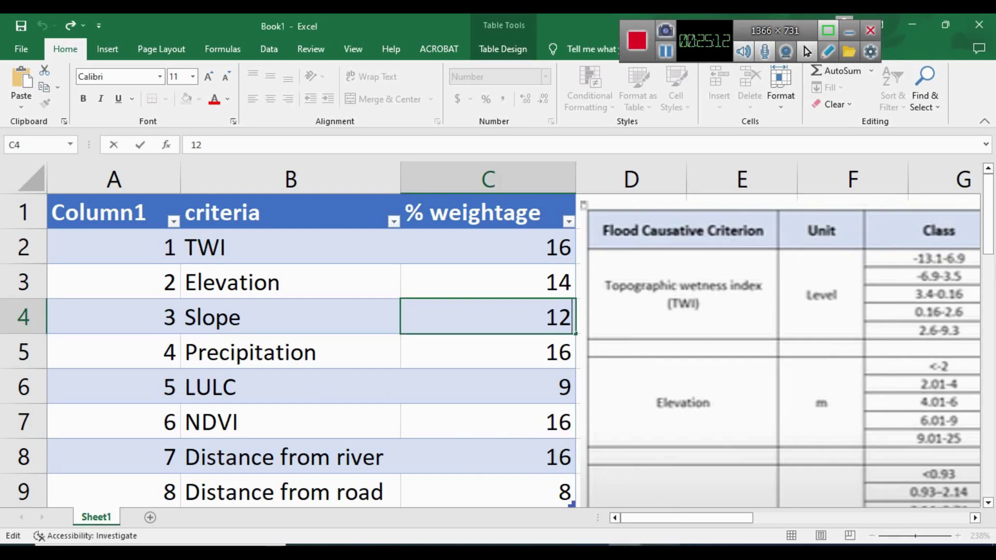
left_click(622, 491)
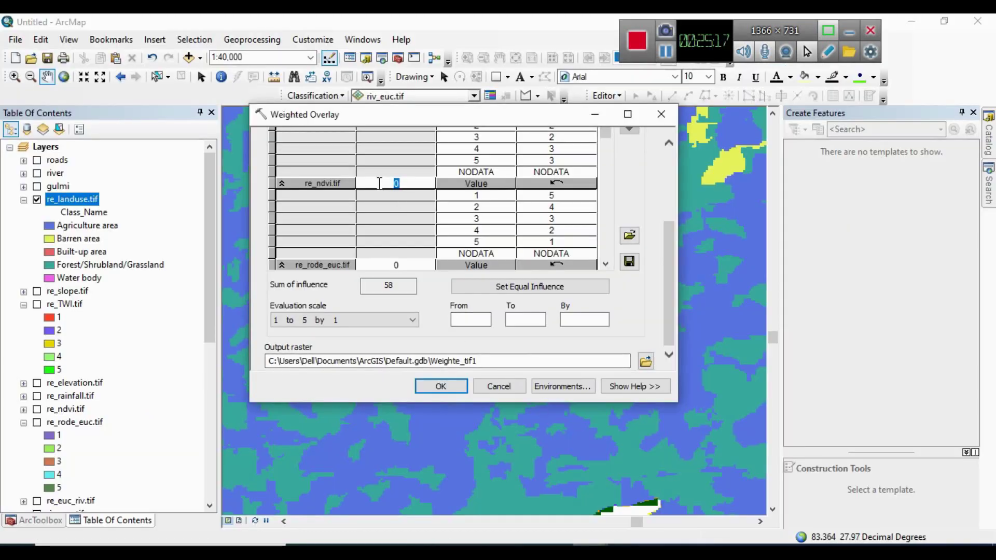
type("16")
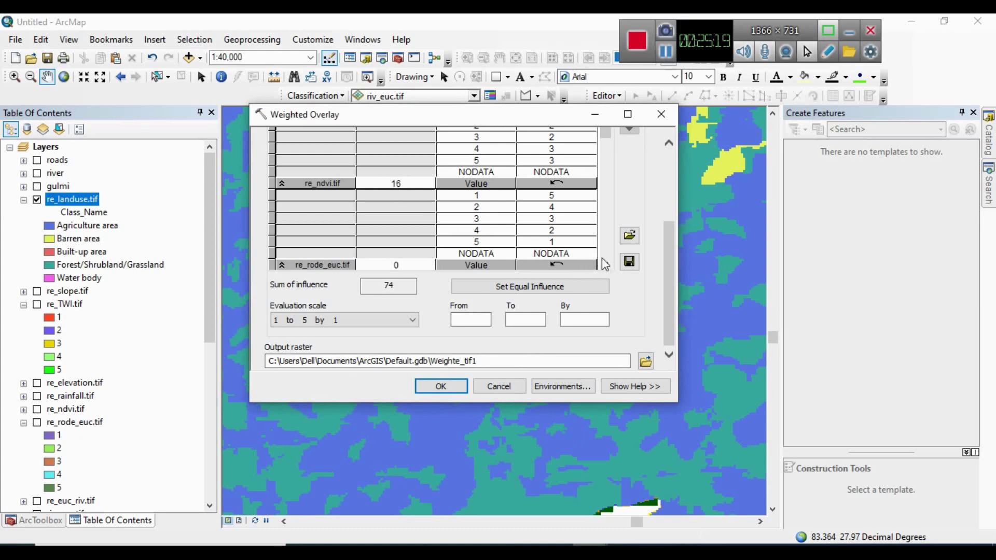
- Look up the Distance from road weightage in Book1 and set the % influence of re_rode_euc.tif to 8
scroll(606, 264, "down", 5)
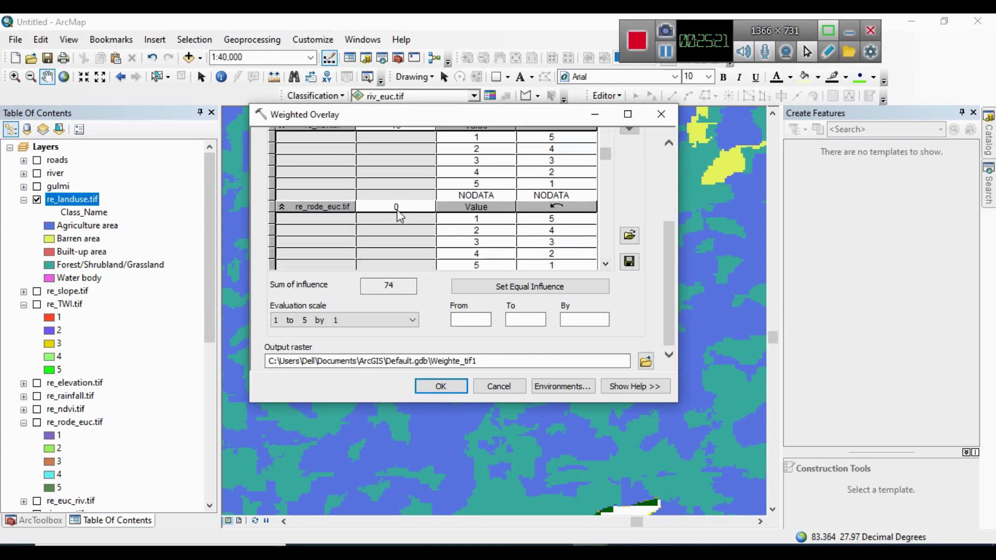
left_click(384, 208)
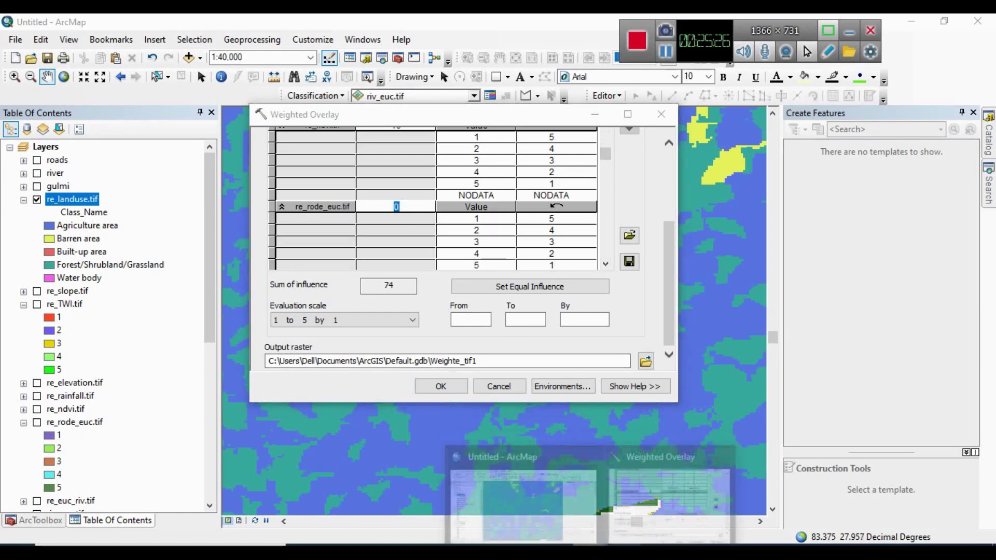
left_click(682, 513)
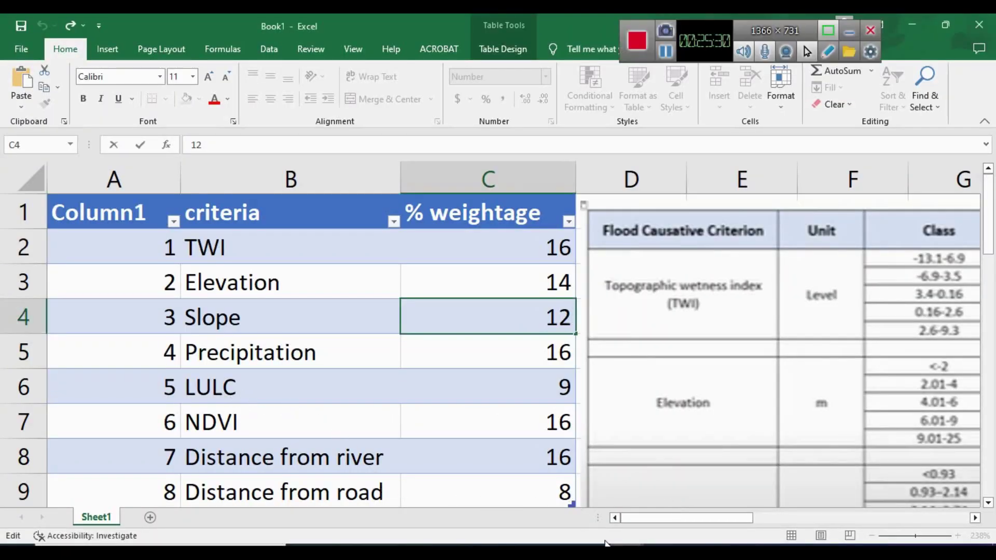
mouse_move(607, 543)
left_click(662, 509)
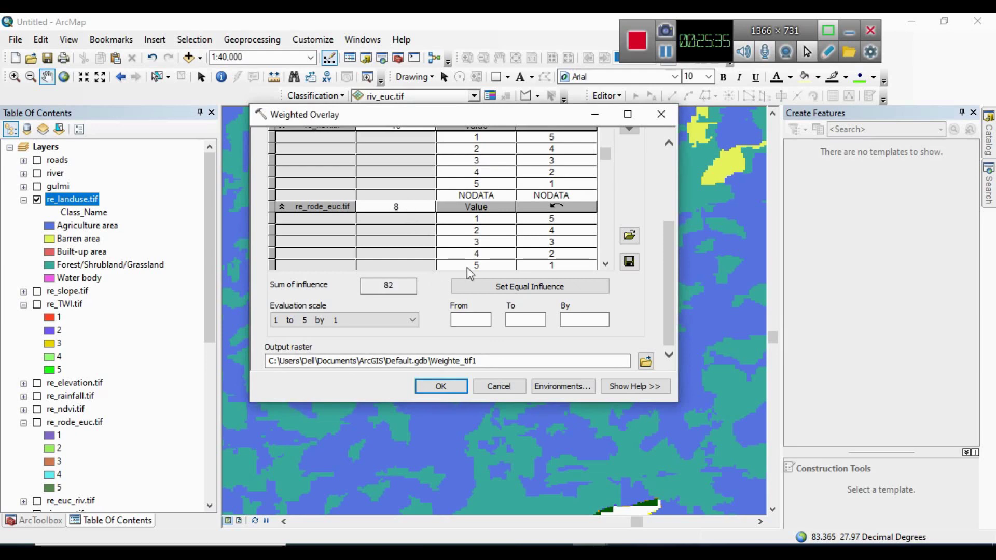
- Look up the Distance from river weightage in Book1 and set the % influence of re_euc_riv.tif to 16
left_click(605, 264)
scroll(605, 264, "down", 4)
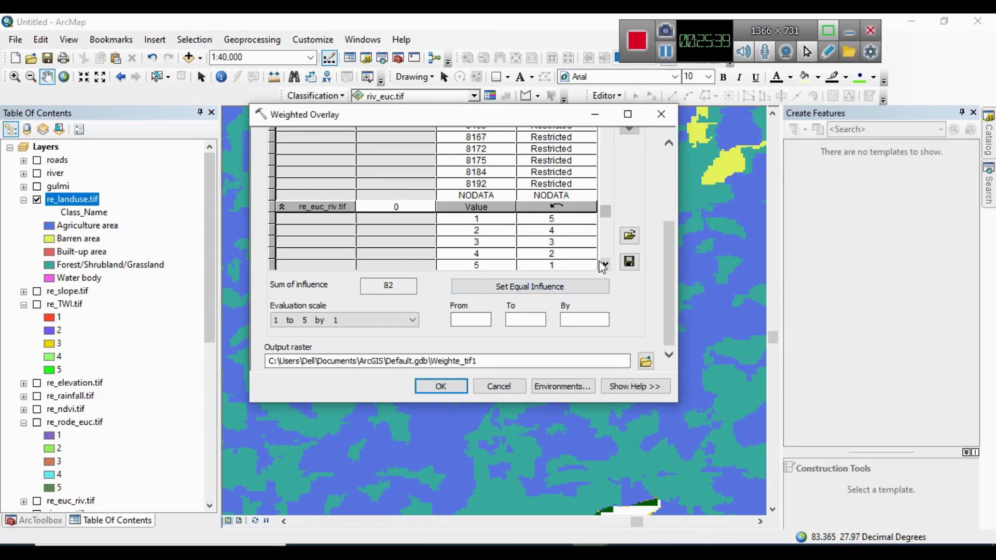
left_click(590, 552)
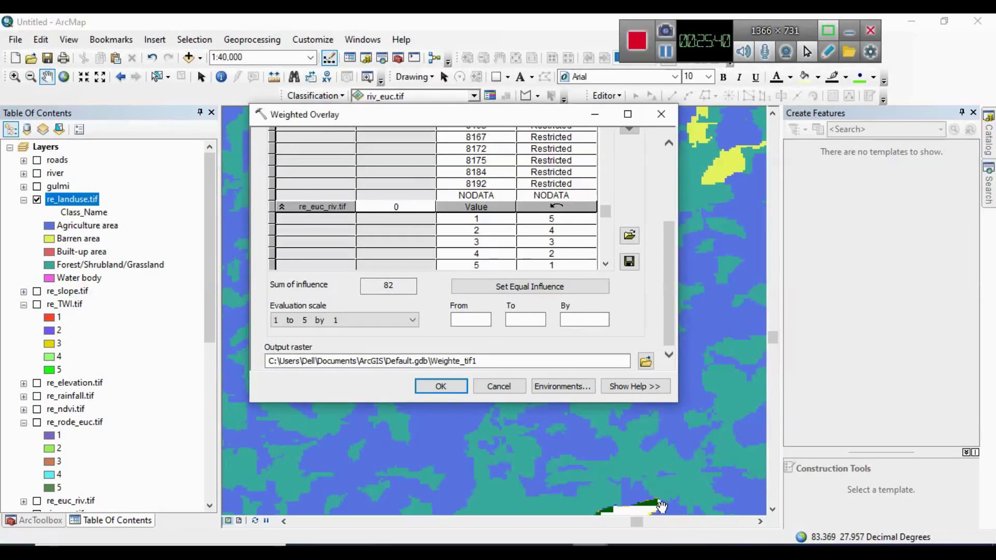
left_click(650, 541)
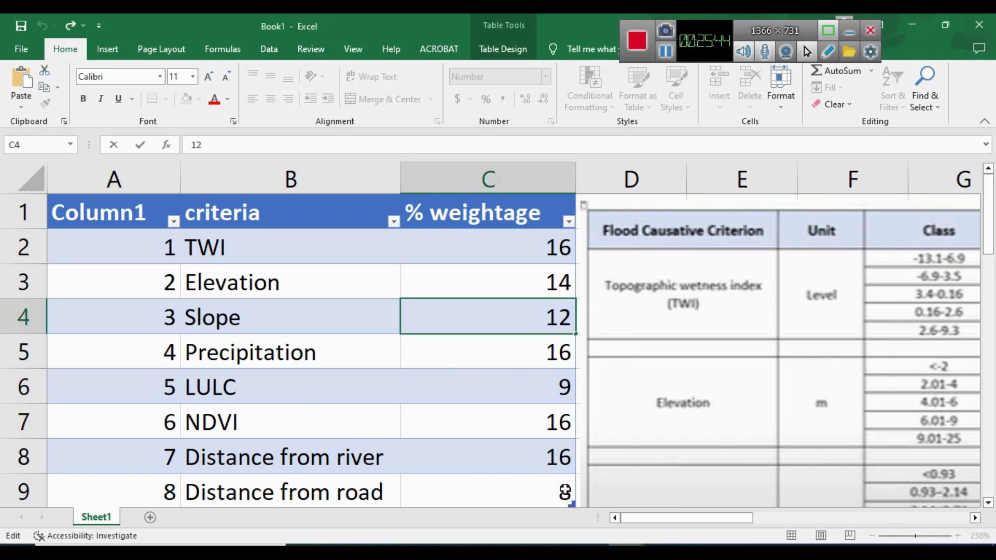
mouse_move(592, 543)
left_click(677, 487)
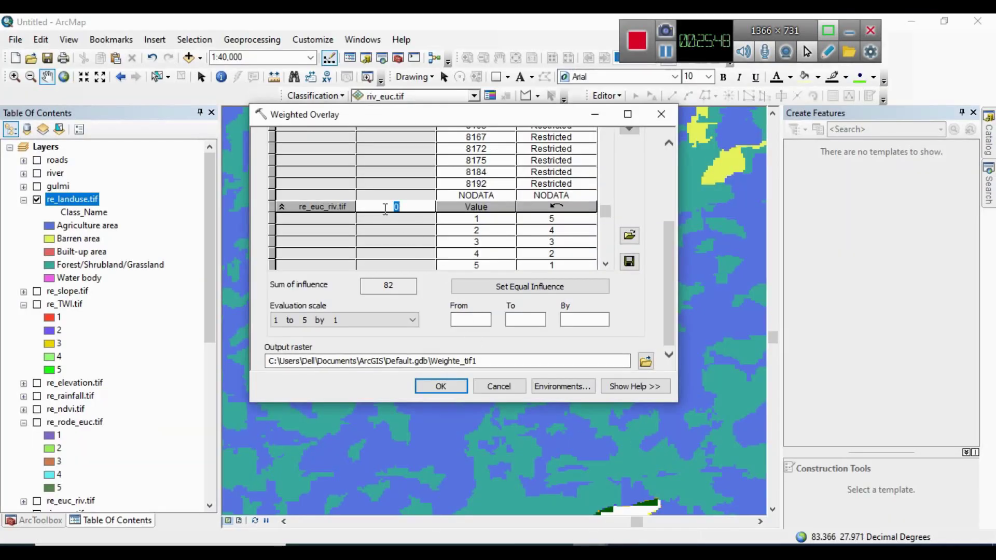
- Look up the LULC weightage in Book1 and set the % influence of re_landuse.tif to 9
left_click(606, 264)
left_click(605, 264)
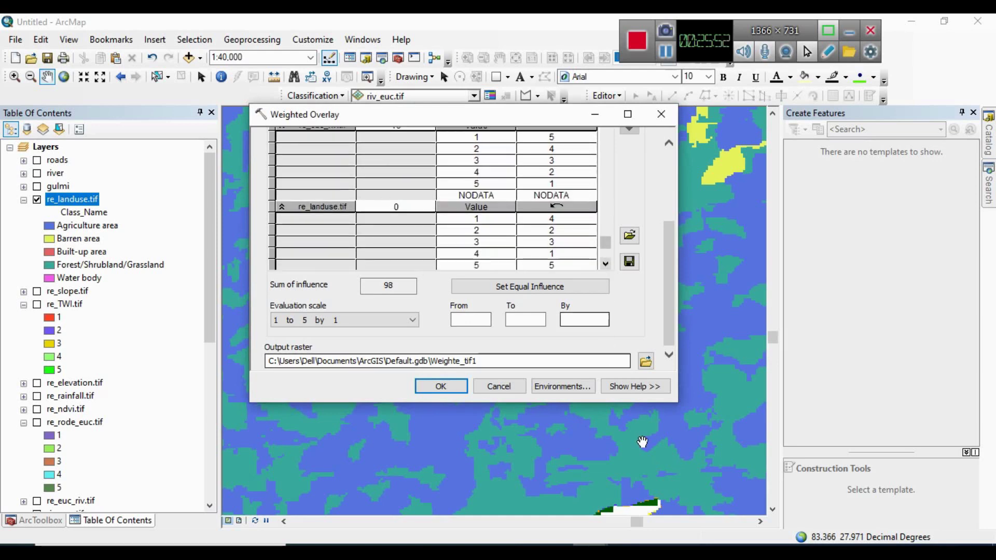
left_click(680, 530)
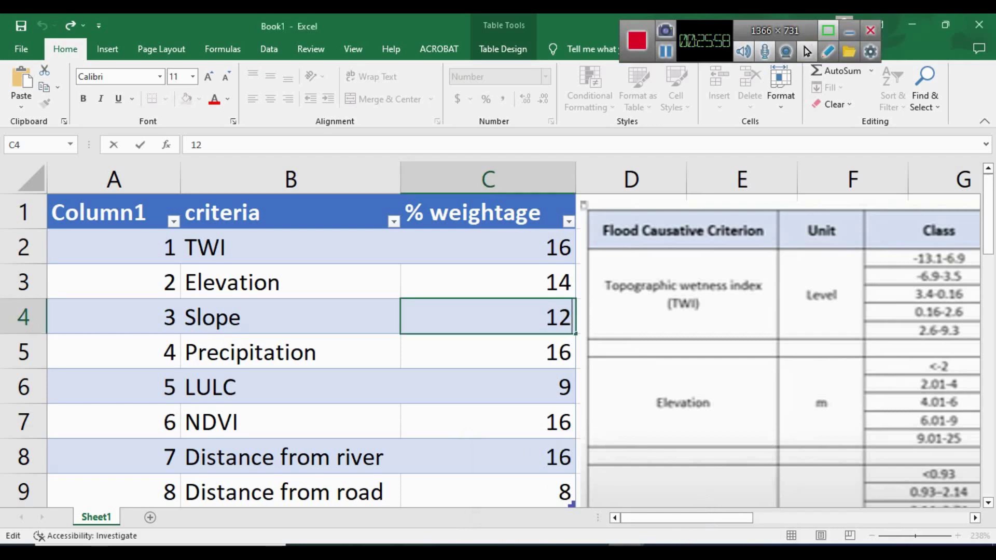
left_click(674, 504)
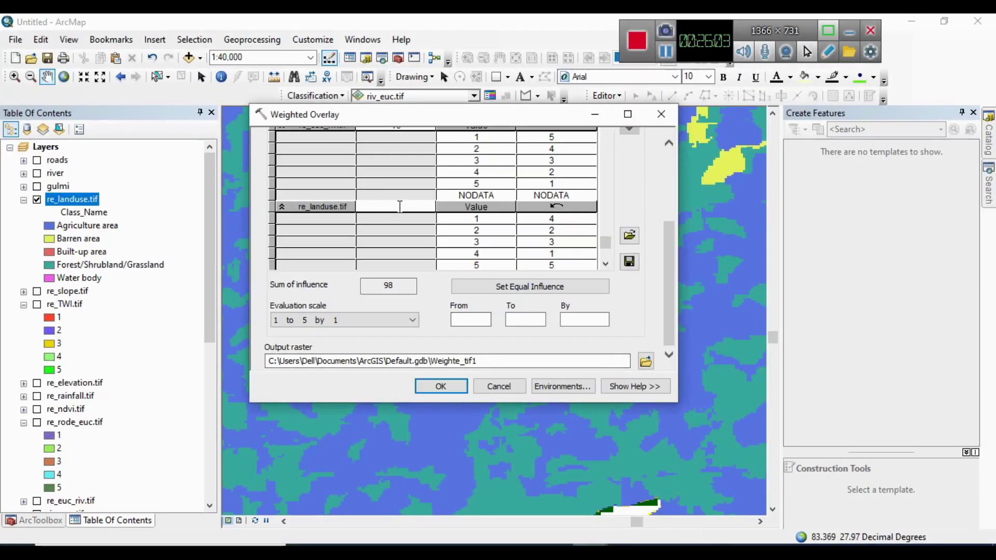
- Review the % influence assigned to each raster in the weighted overlay table, from re_landuse.tif back to re_rainfall.tif
left_click(605, 266)
left_click(605, 266)
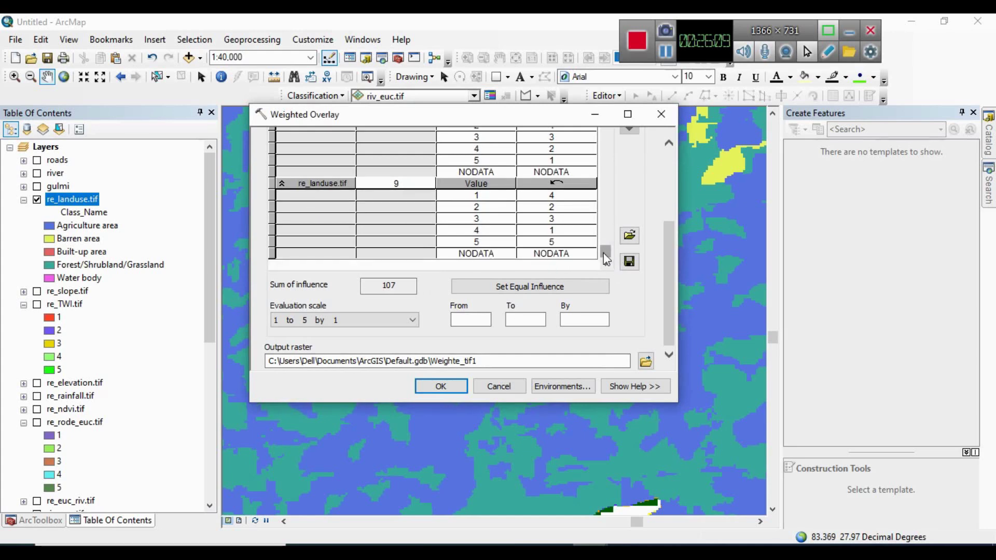
scroll(602, 201, "up", 5)
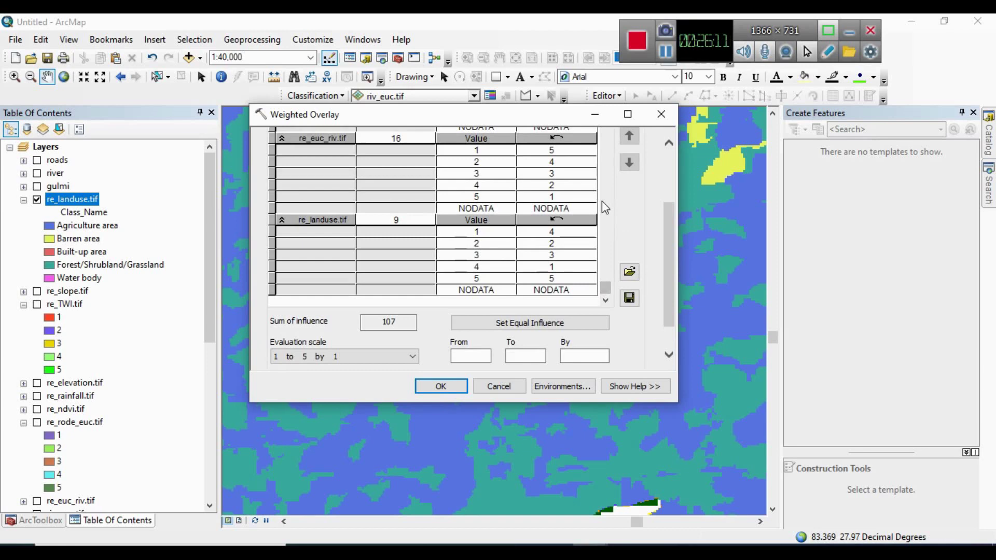
scroll(602, 201, "up", 1)
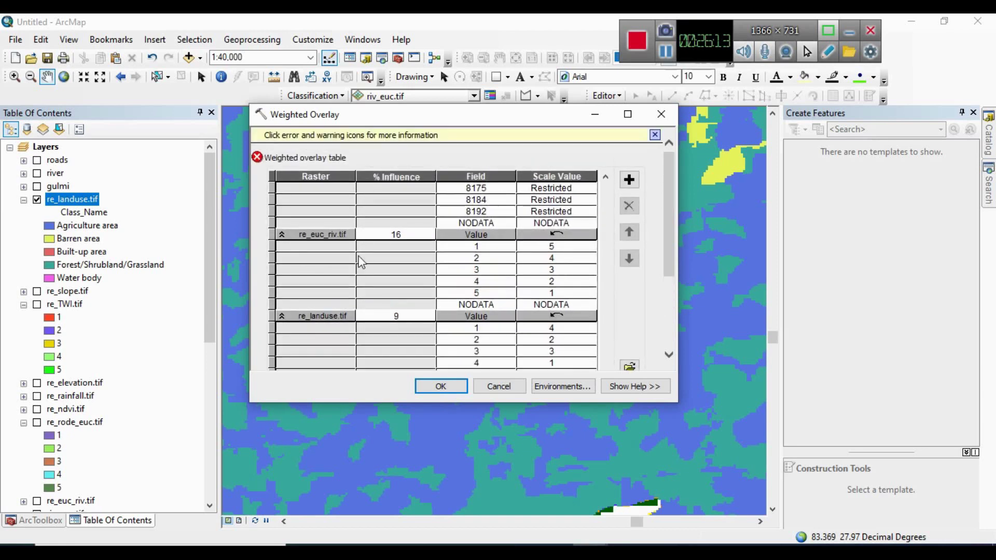
scroll(605, 184, "up", 3)
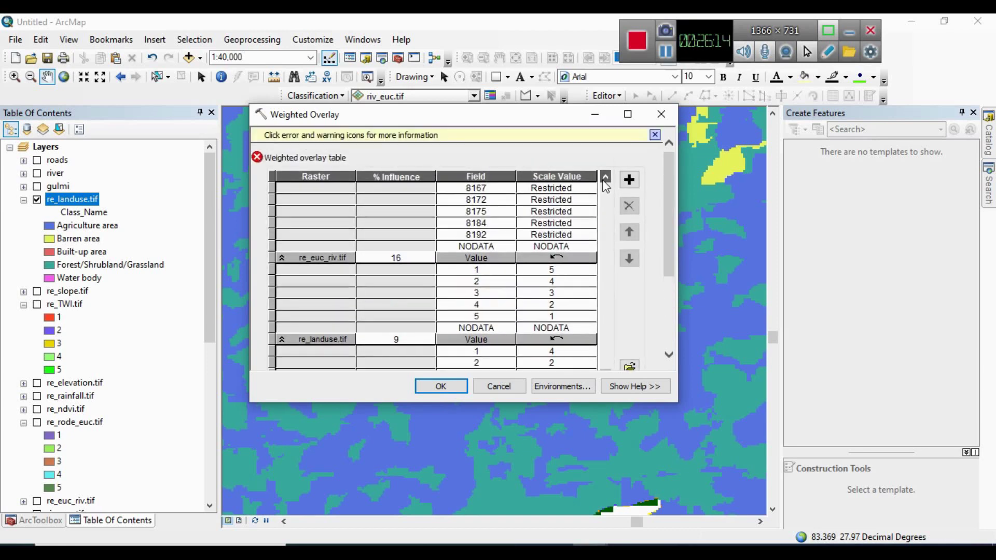
scroll(606, 185, "up", 6)
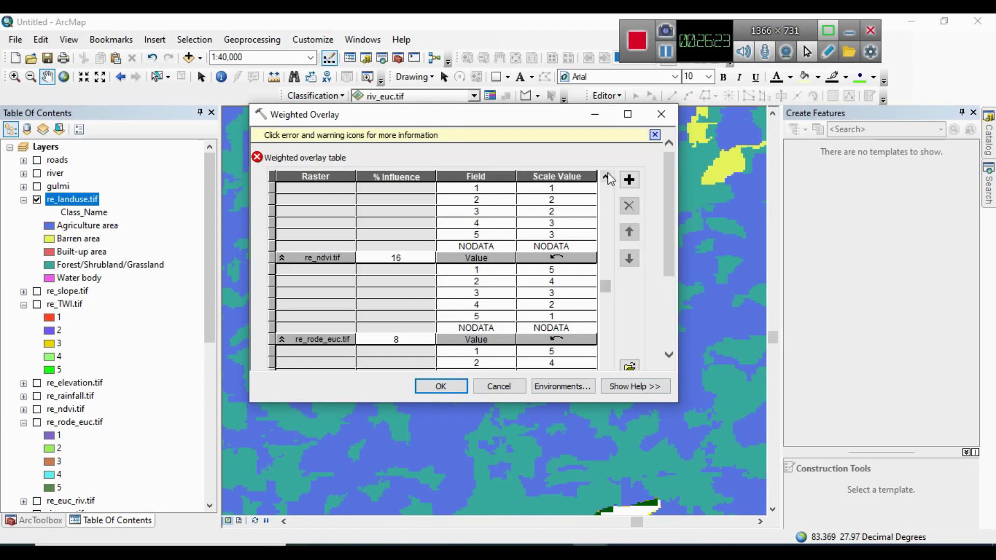
left_click(606, 178)
left_click(605, 179)
left_click(605, 179)
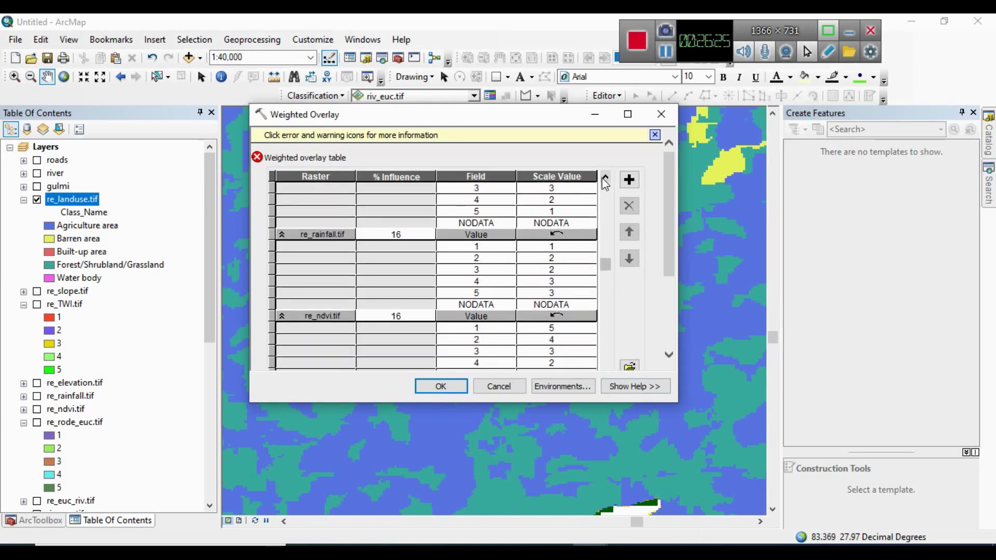
left_click(605, 178)
- Switch to Book1 in Excel and total the % weightage column in cell C10 with a SUM formula
left_click(625, 551)
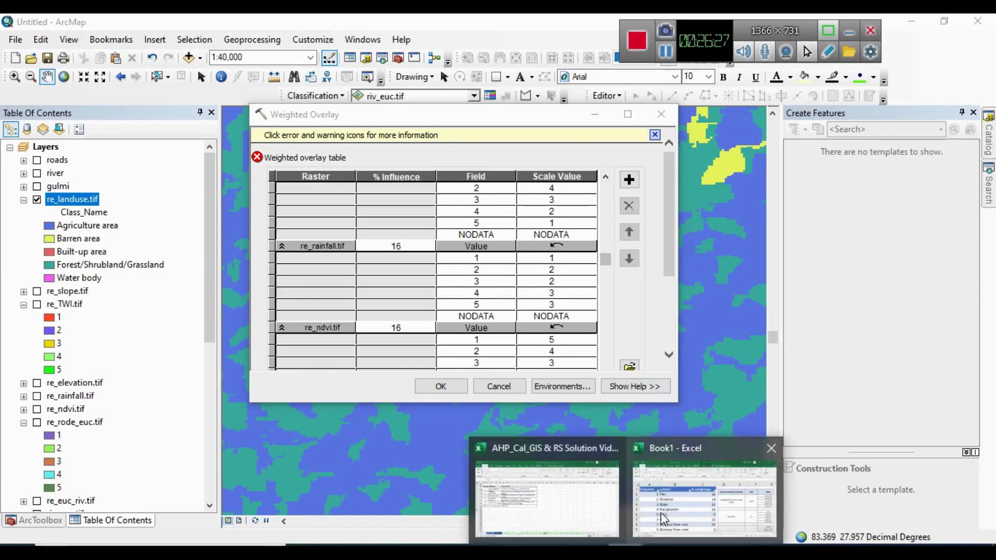
left_click(661, 512)
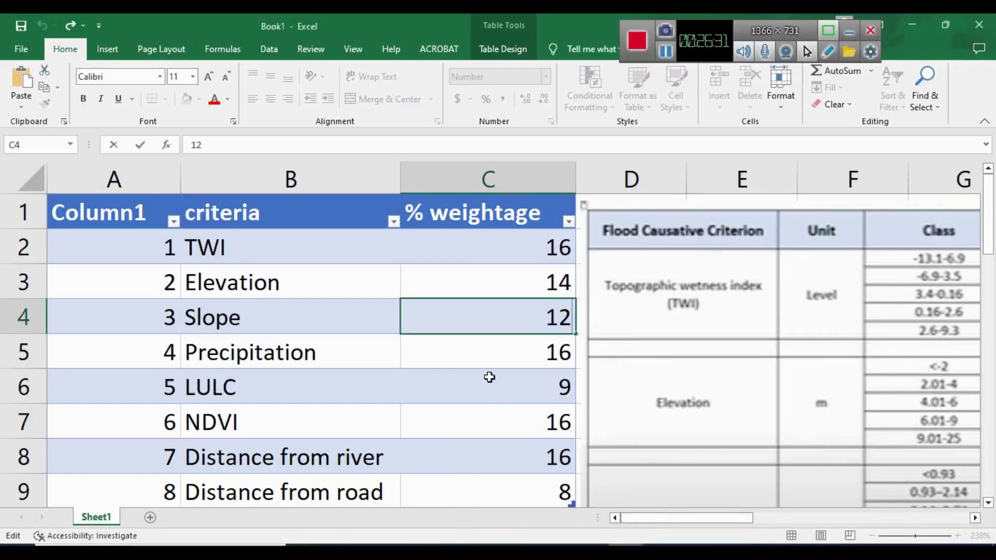
scroll(506, 340, "down", 2)
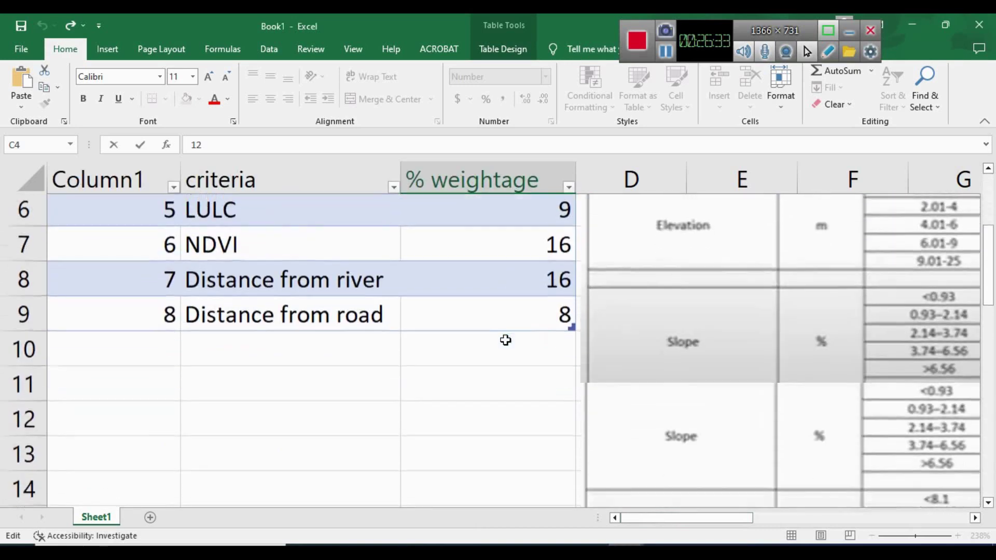
left_click(431, 316)
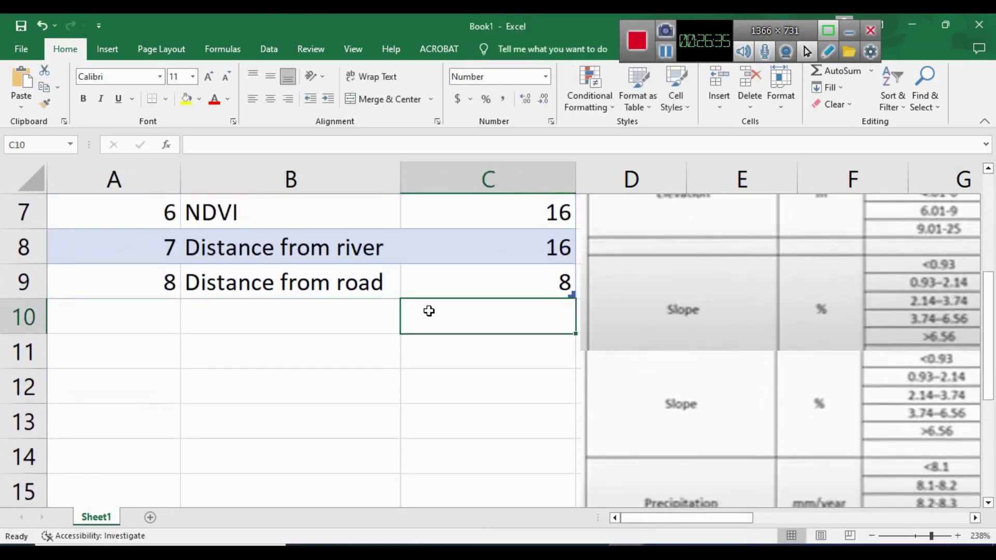
type("=sum")
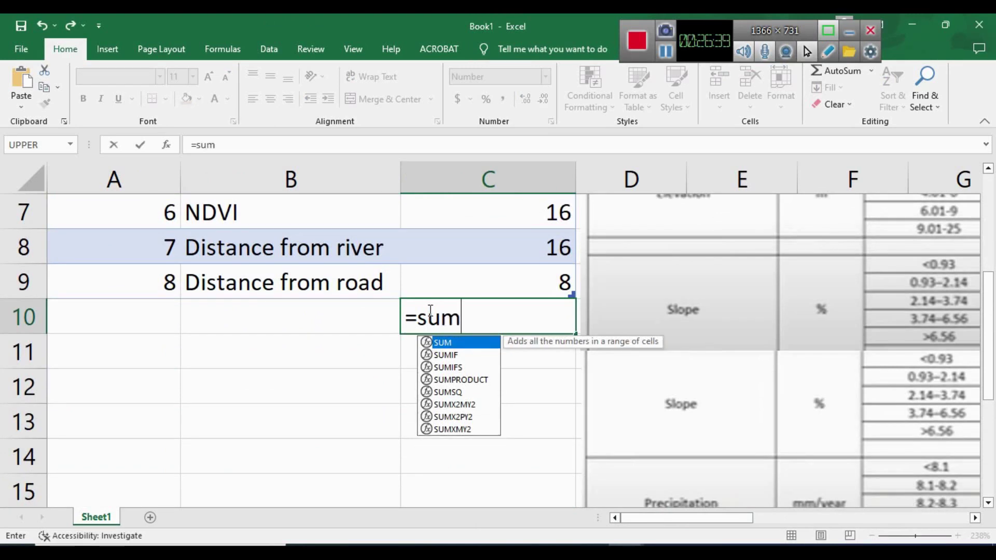
type("(")
left_click_drag(506, 275, 493, 164)
left_click_drag(488, 192, 481, 235)
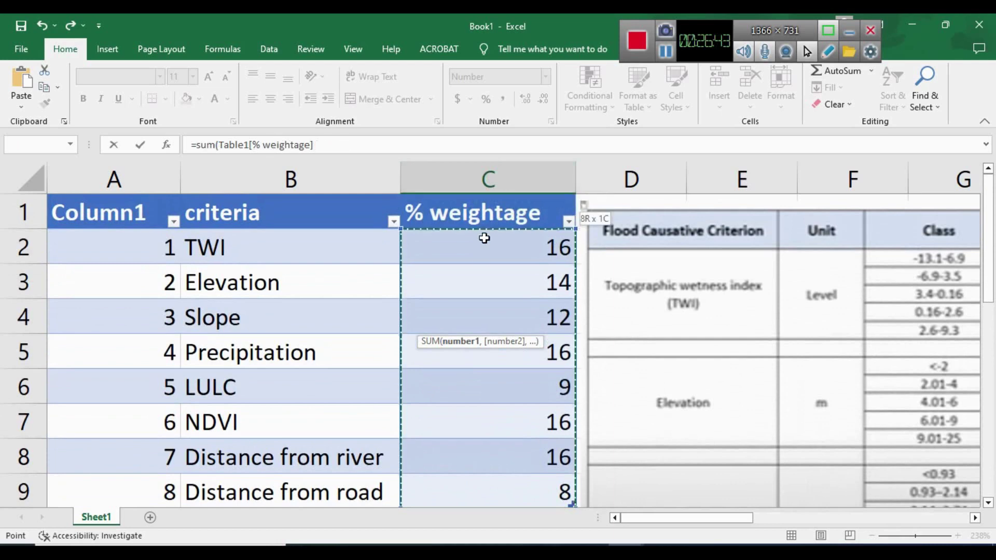
key("Return")
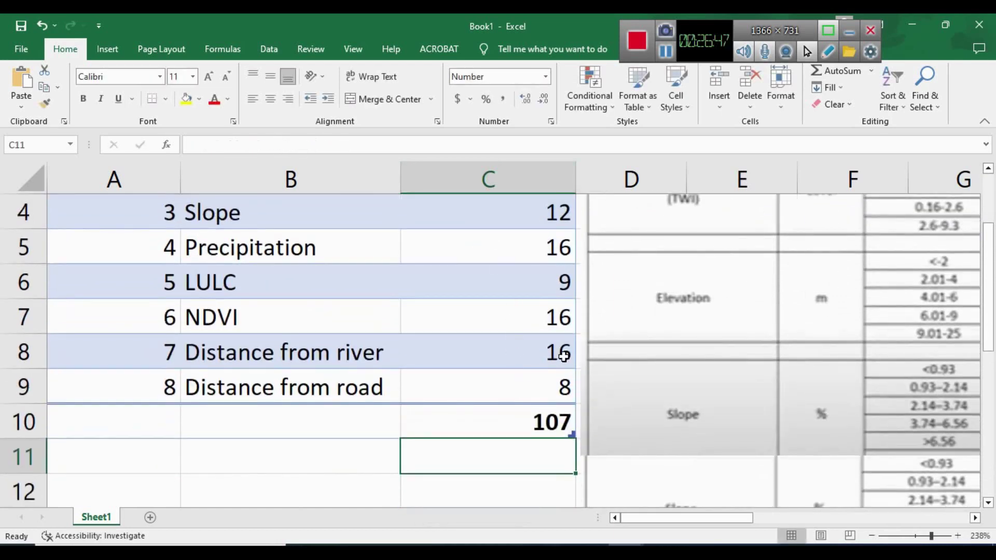
- Examine the criteria weightages and their total alongside the flood causative criterion tables in Book1
left_click(915, 536)
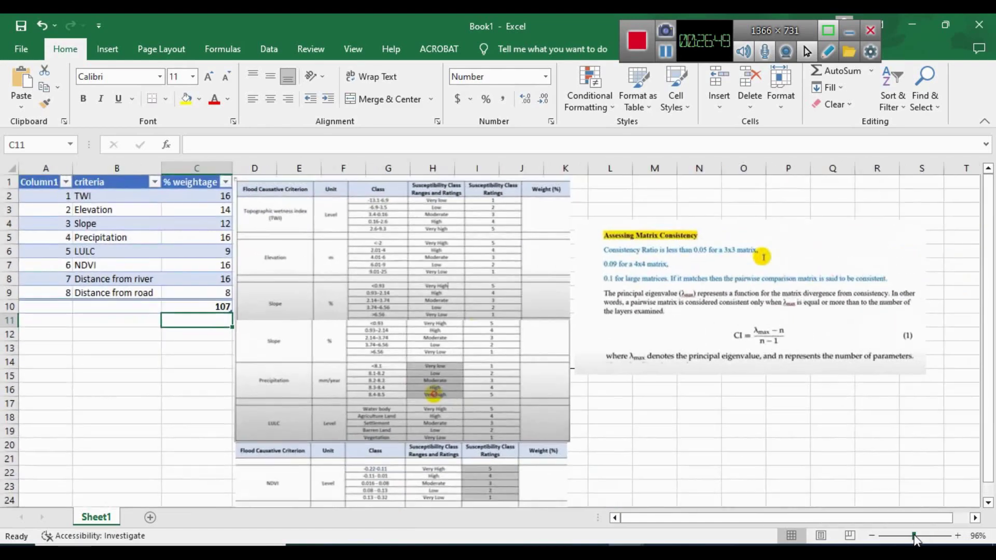
left_click(197, 353)
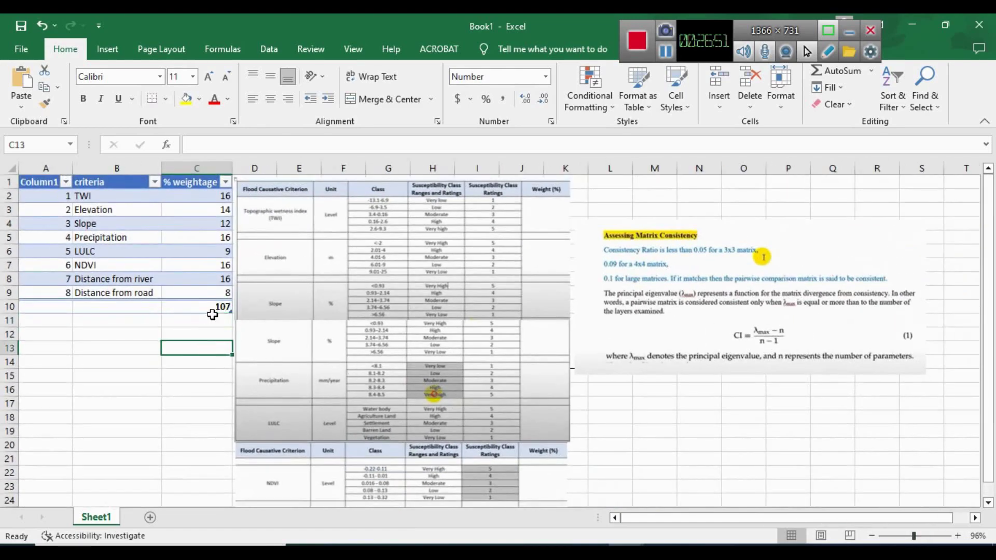
left_click(218, 200)
left_click(220, 214)
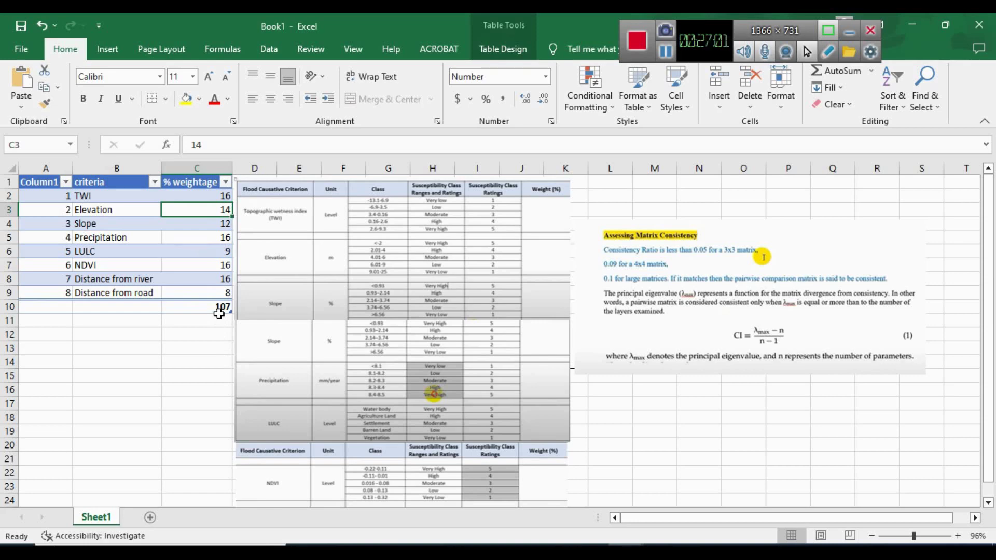
left_click(225, 280)
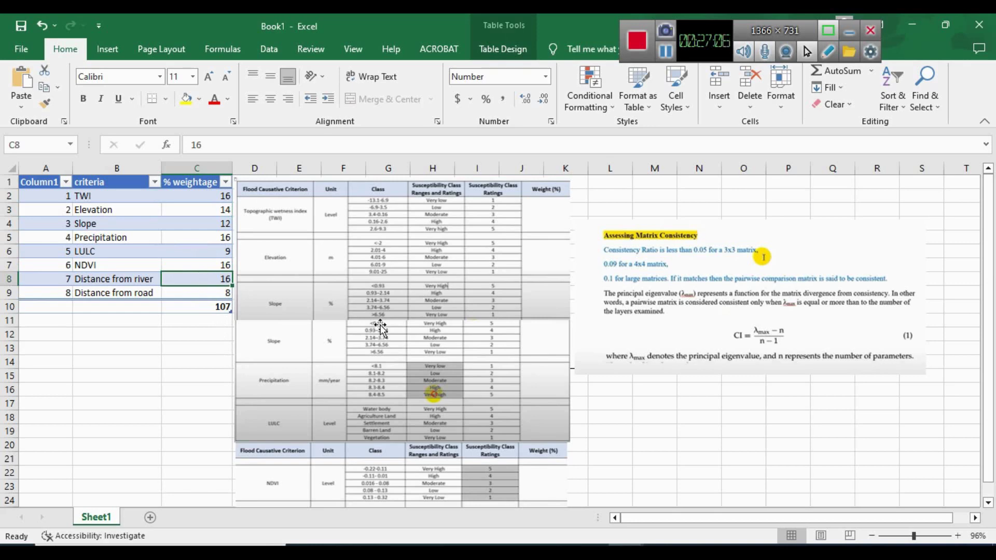
scroll(394, 393, "down", 2)
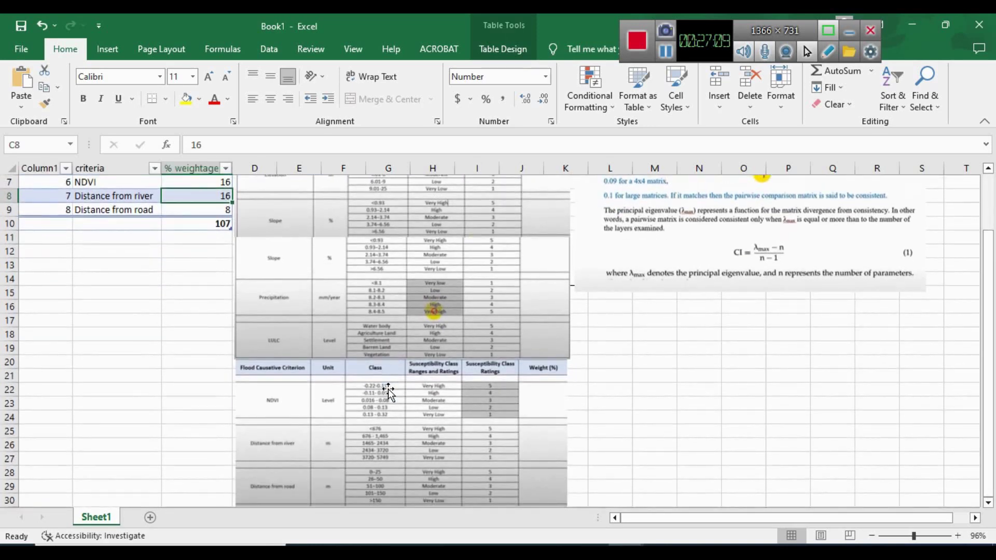
scroll(389, 393, "up", 2)
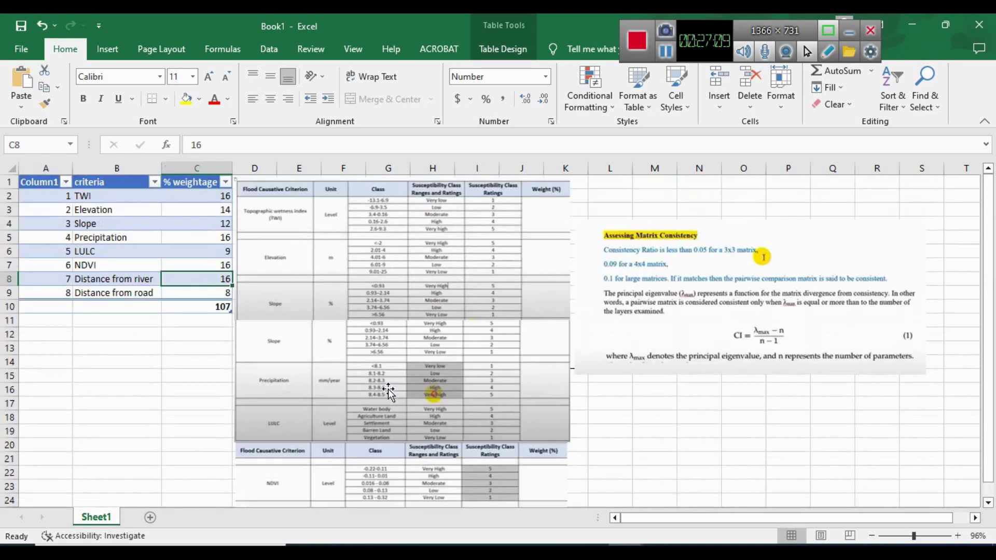
double_click(222, 278)
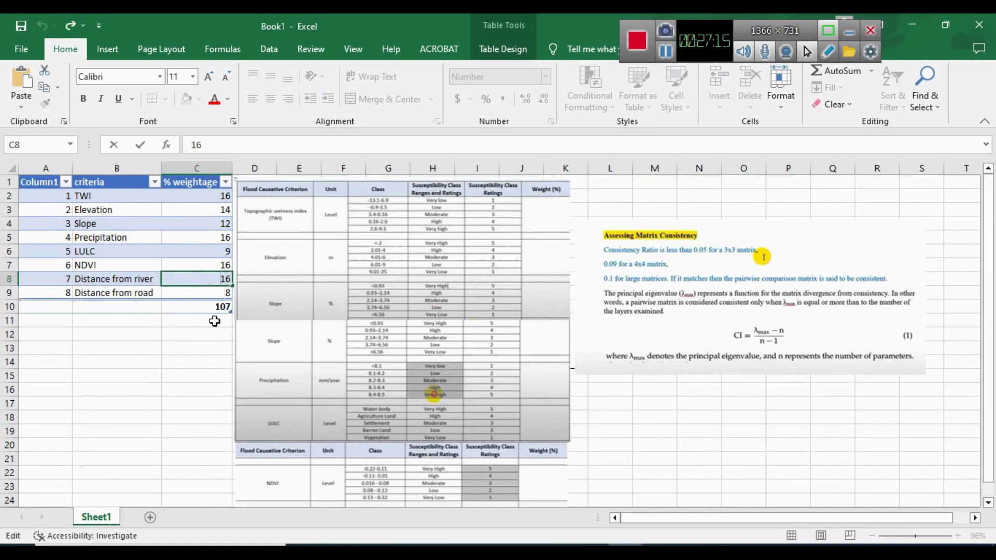
left_click(188, 342)
left_click(179, 332)
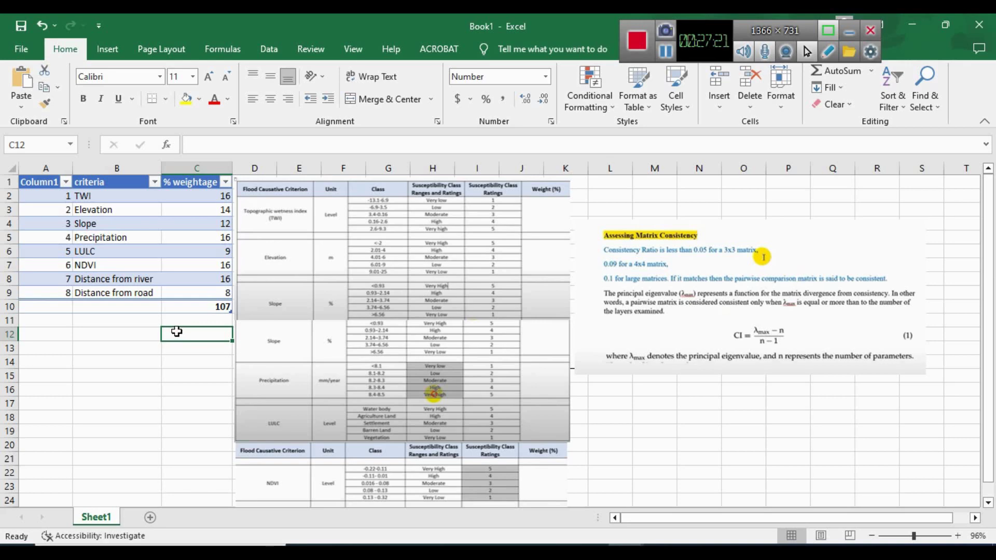
- Set the NDVI % weightage in Book1 to 9
left_click(223, 264)
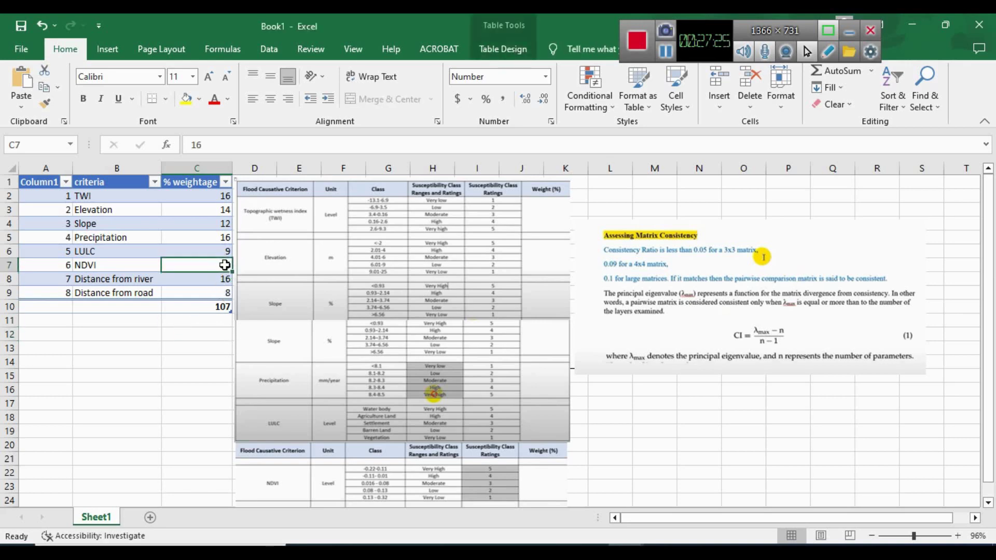
double_click(225, 264)
double_click(225, 264)
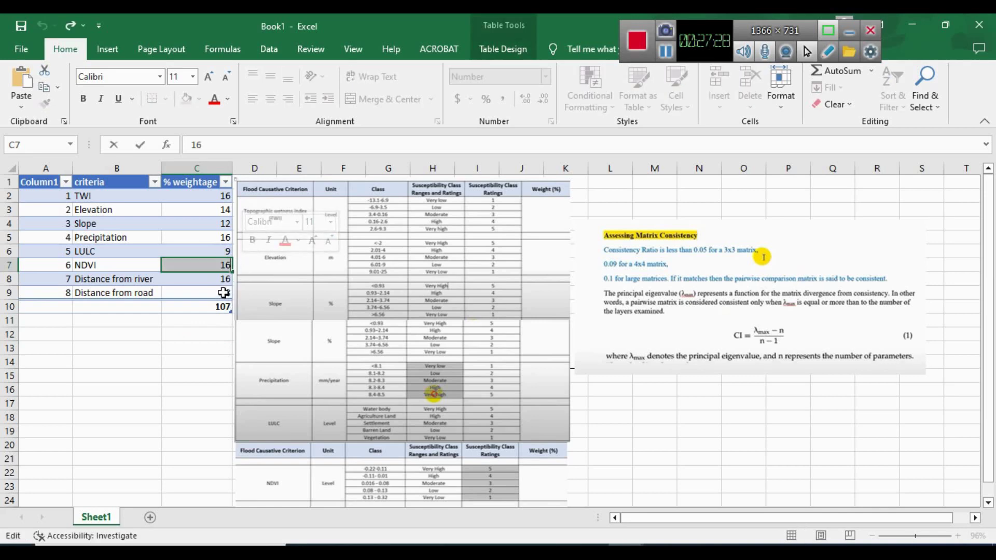
left_click(223, 266)
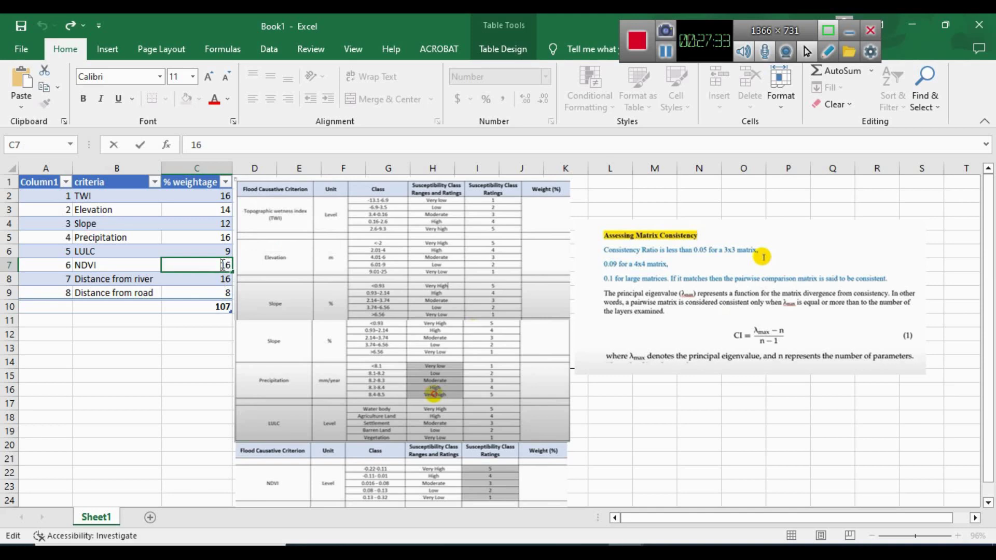
double_click(223, 266)
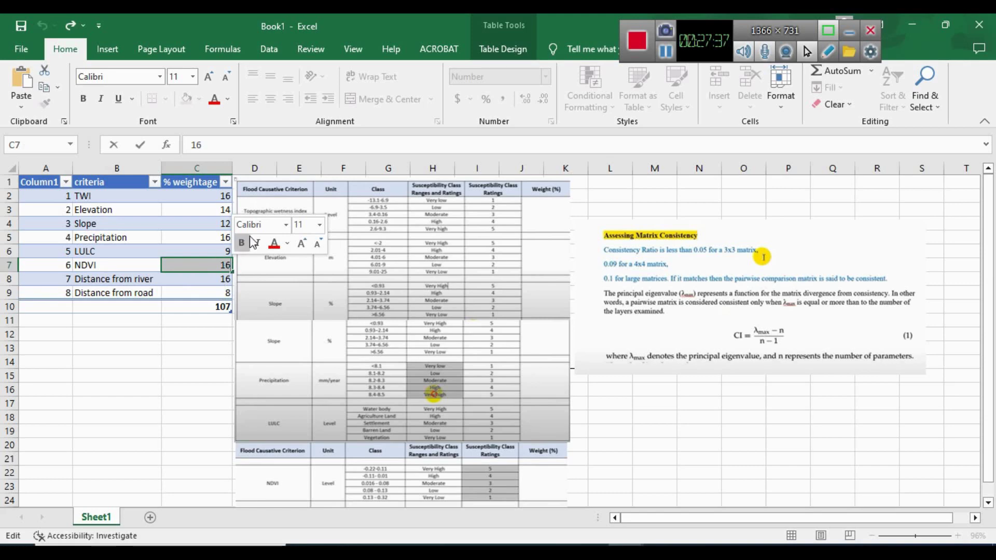
type("9")
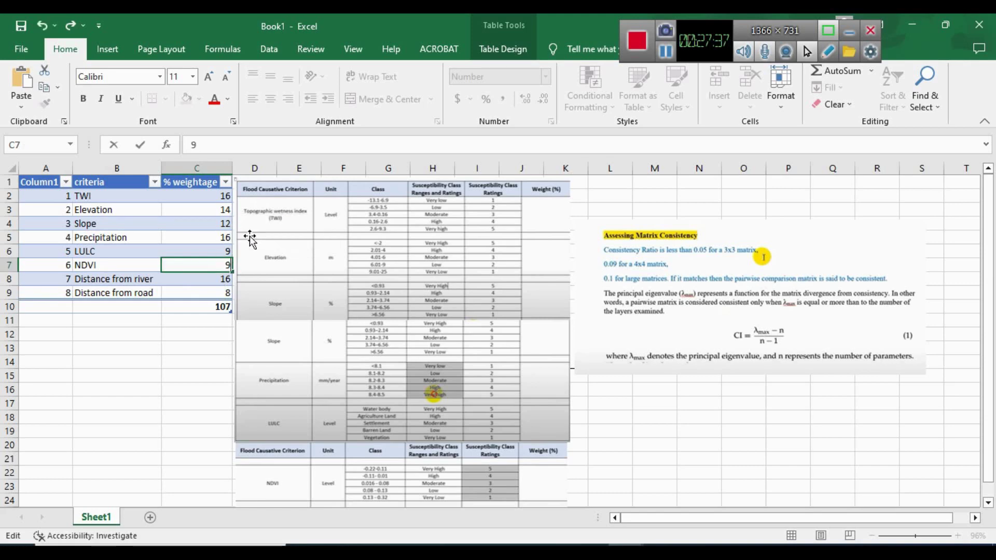
left_click(209, 335)
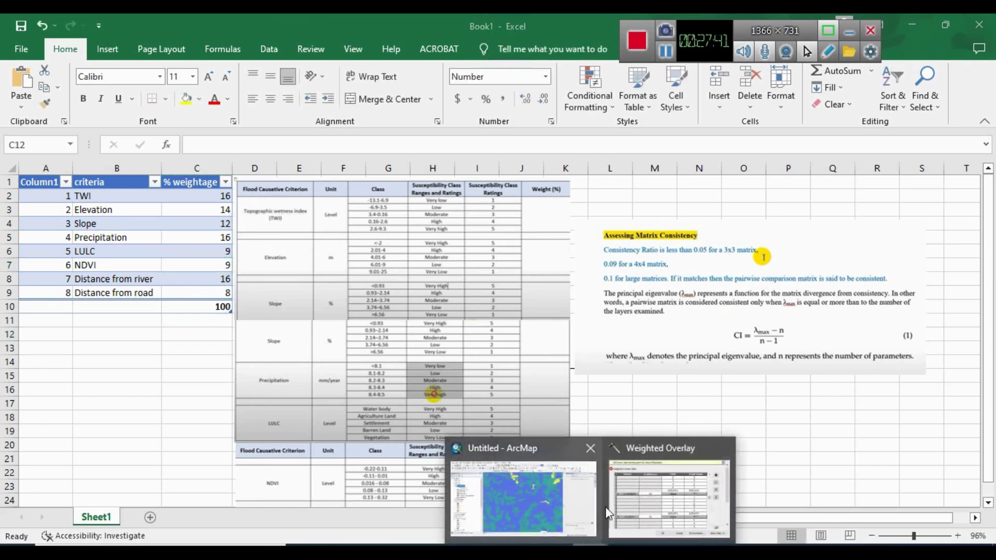
- Switch to the Weighted Overlay dialog in ArcMap, set the % influence of re_ndvi.tif to 9 and check the sum of influence
left_click(633, 498)
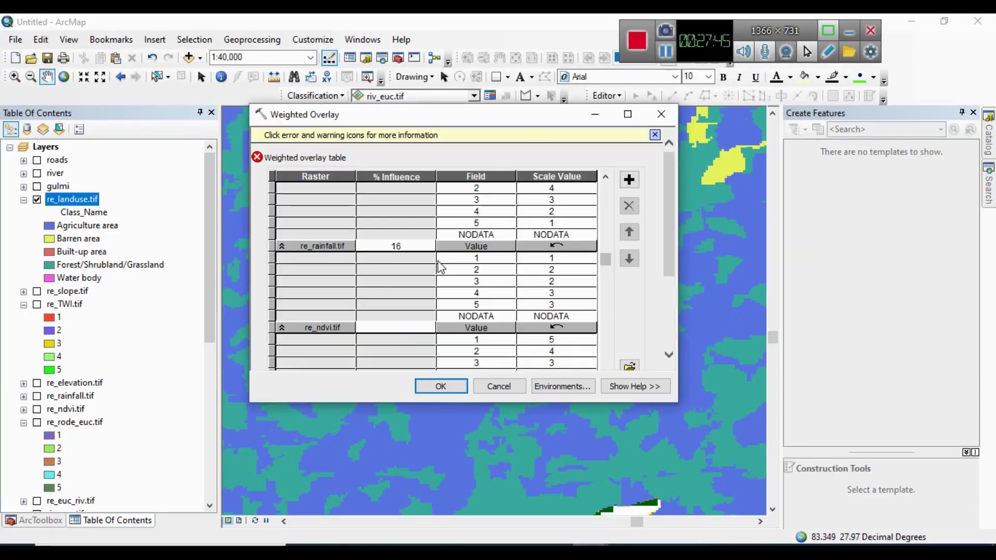
type("9")
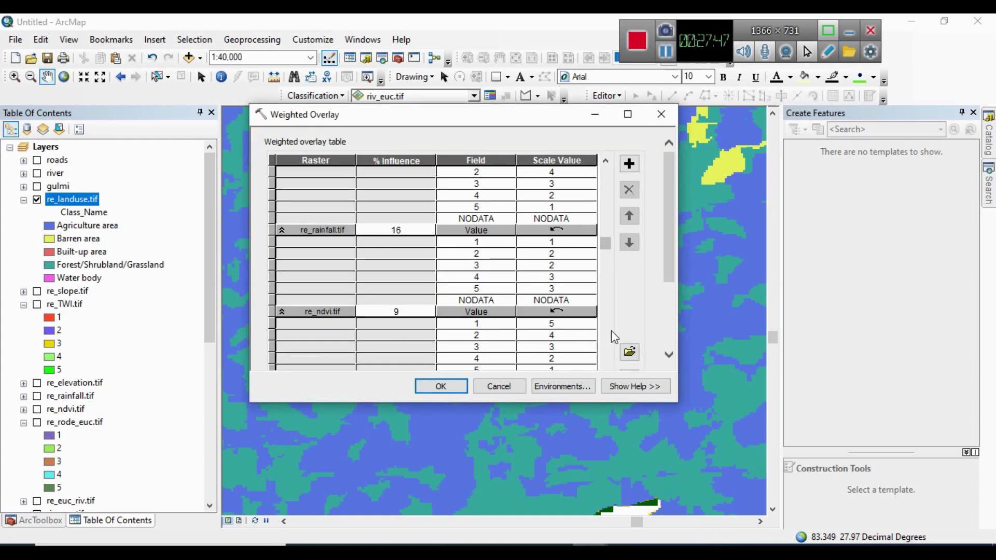
left_click_drag(663, 219, 670, 269)
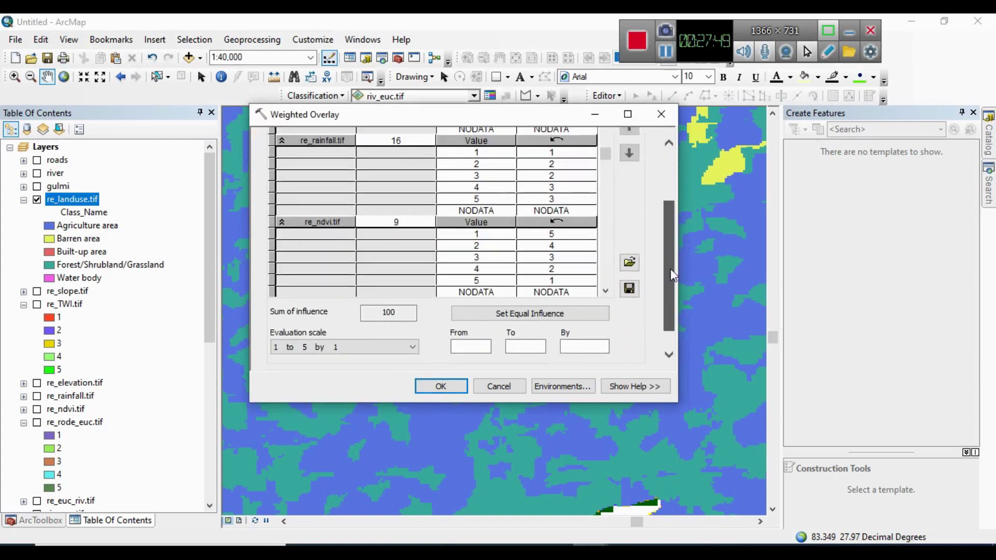
- Review the % influence and scale values of every raster in the weighted overlay table, from re_TWI.tif to re_landuse.tif
left_click(605, 309)
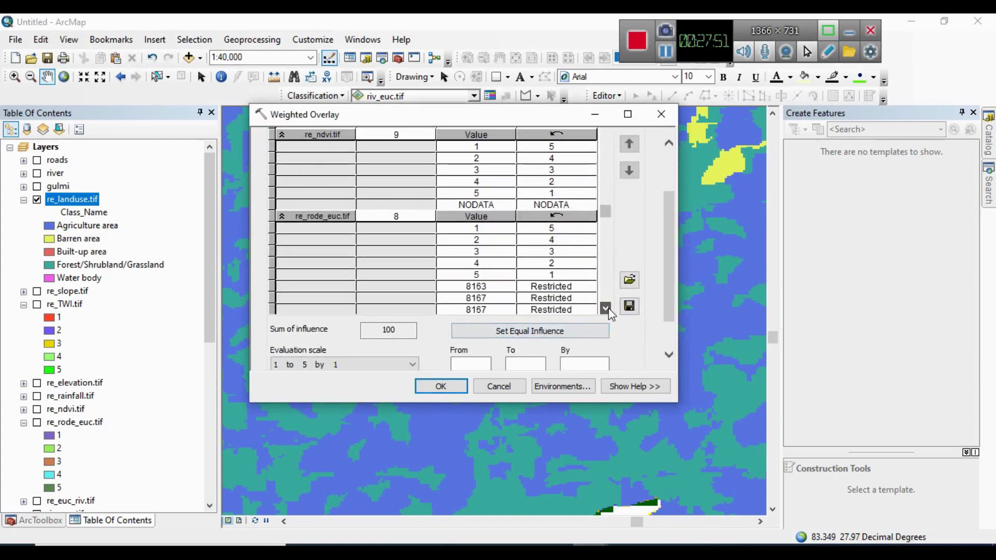
scroll(609, 314, "down", 5)
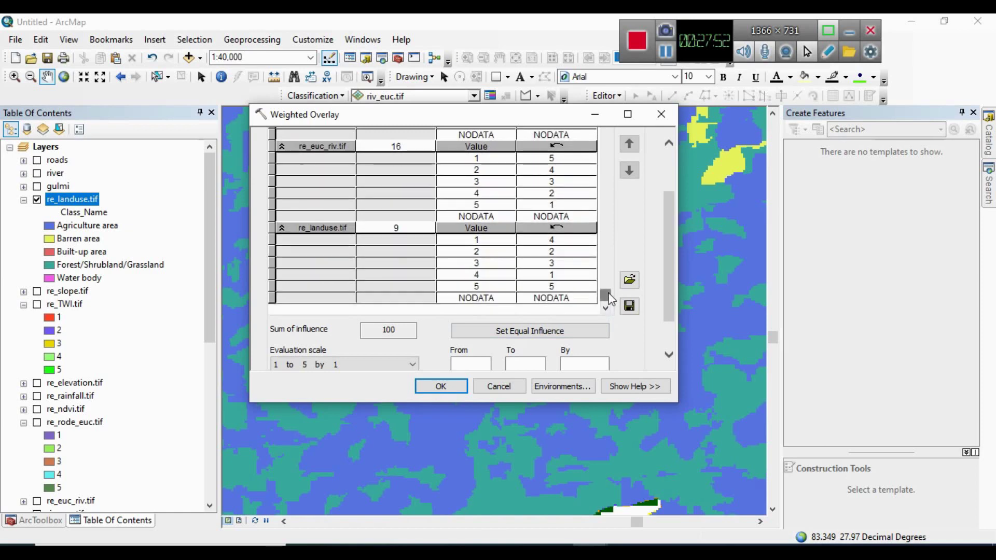
scroll(605, 133, "up", 5)
left_click_drag(669, 229, 670, 147)
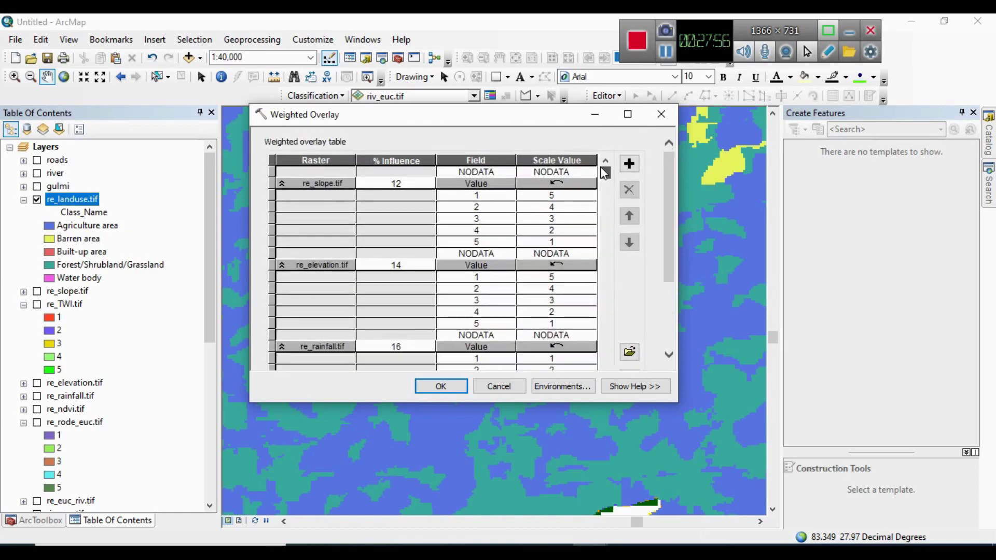
scroll(603, 169, "up", 2)
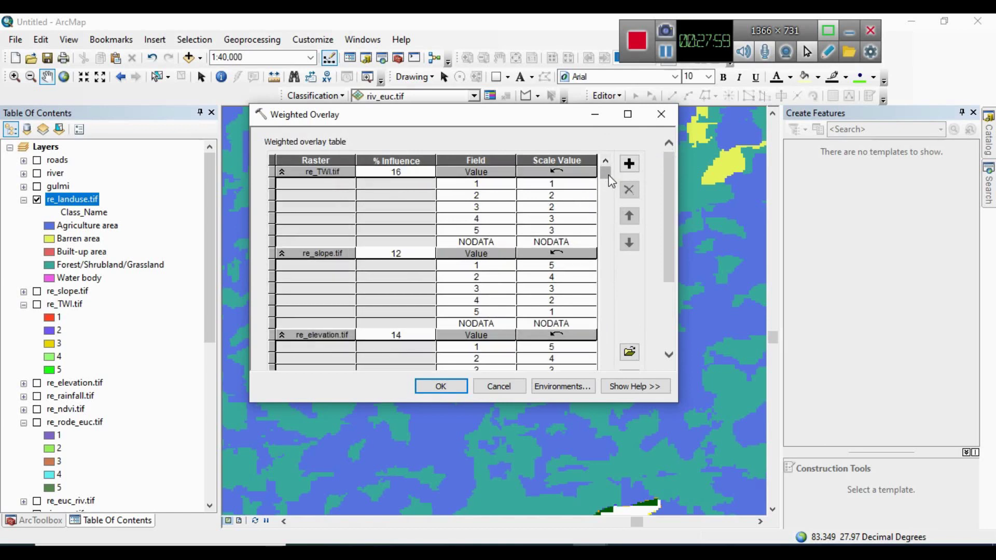
left_click_drag(608, 197, 644, 328)
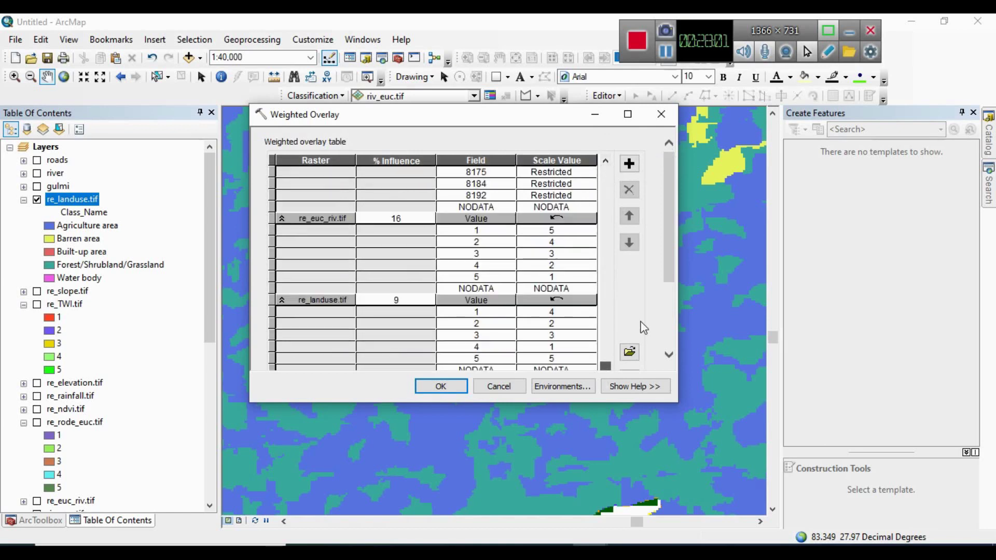
- Name the output raster FSM.tif in the flood susceptibility folder and run the Weighted Overlay
left_click_drag(676, 239, 672, 323)
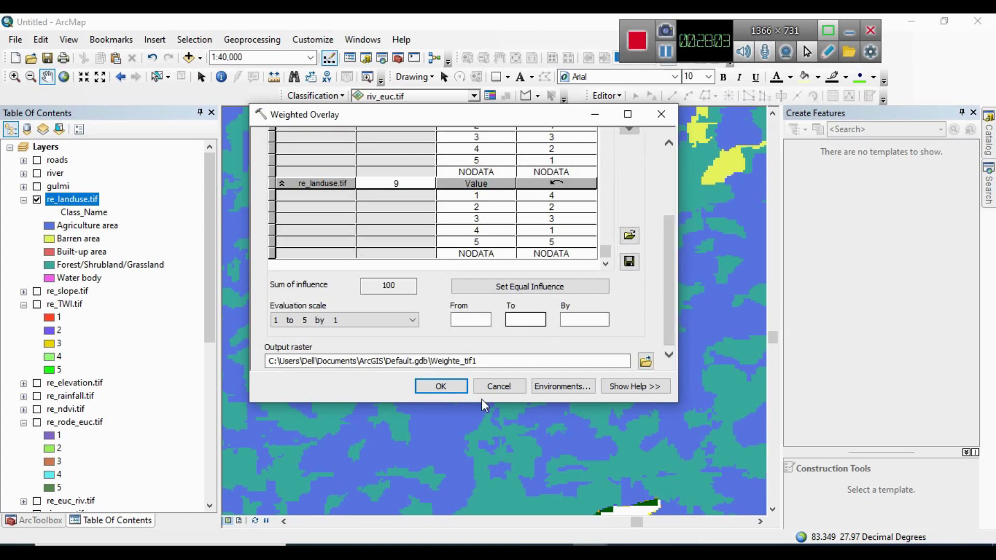
left_click(645, 361)
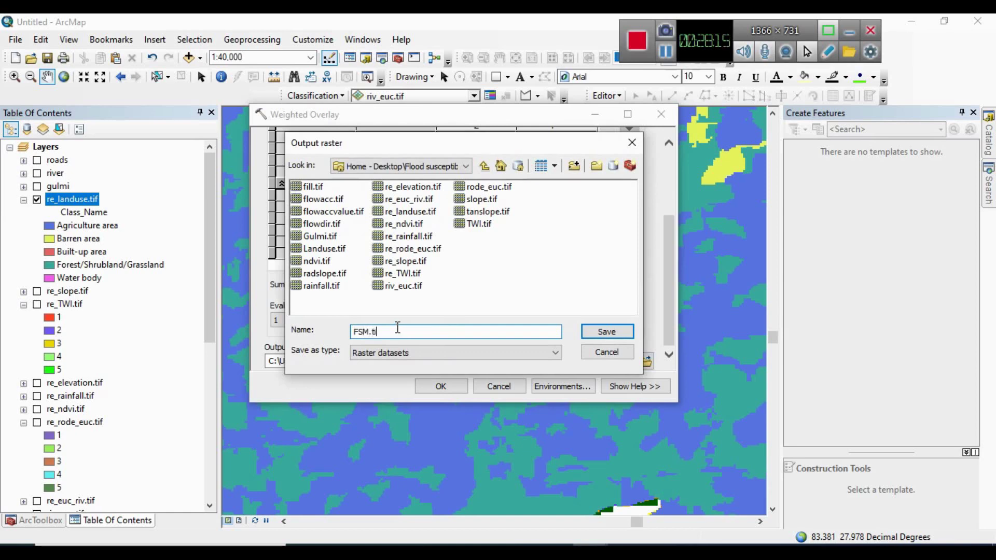
left_click(593, 330)
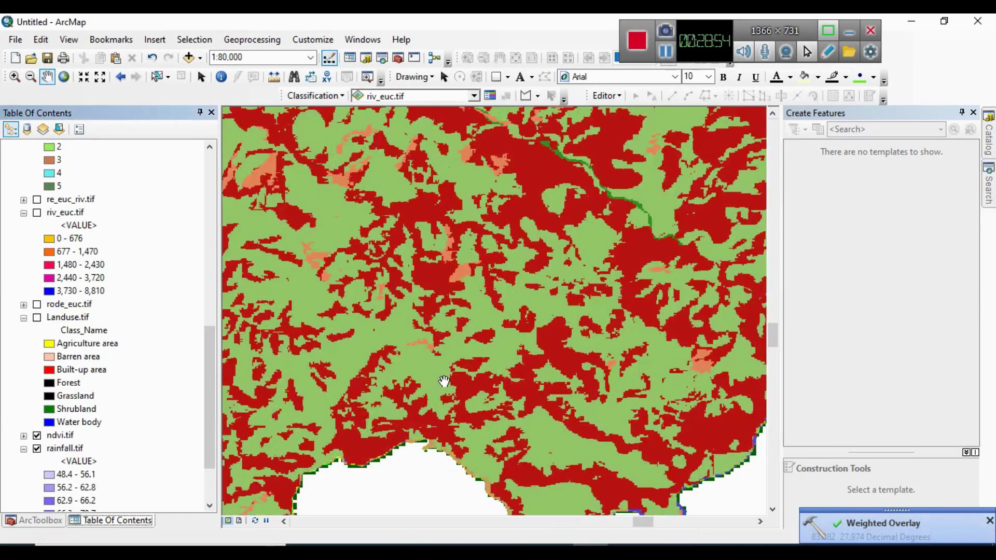
- Show the full extent of the overlay result and turn off the re_TWI.tif, re_rainfall.tif and ndvi.tif layers beneath it
scroll(444, 383, "up", 3)
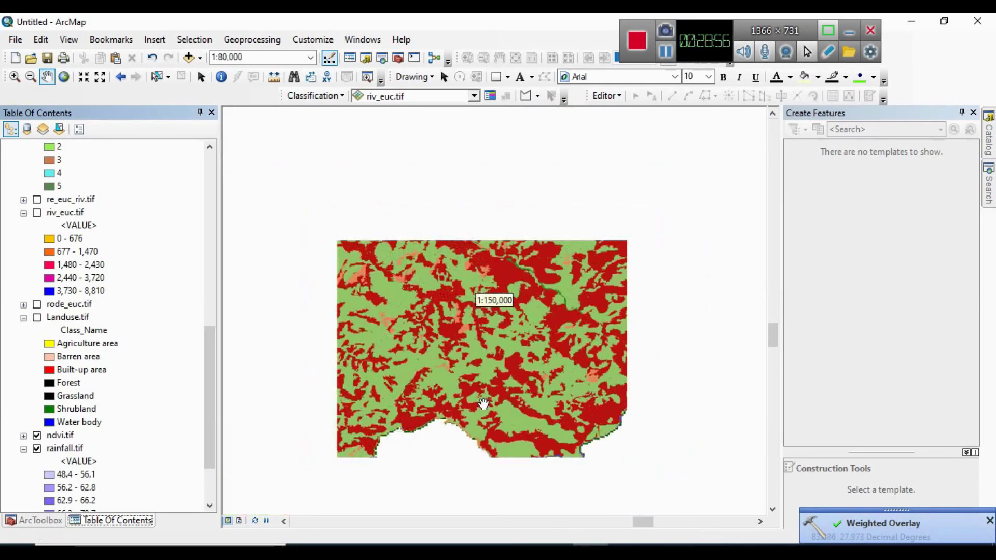
scroll(450, 384, "up", 3)
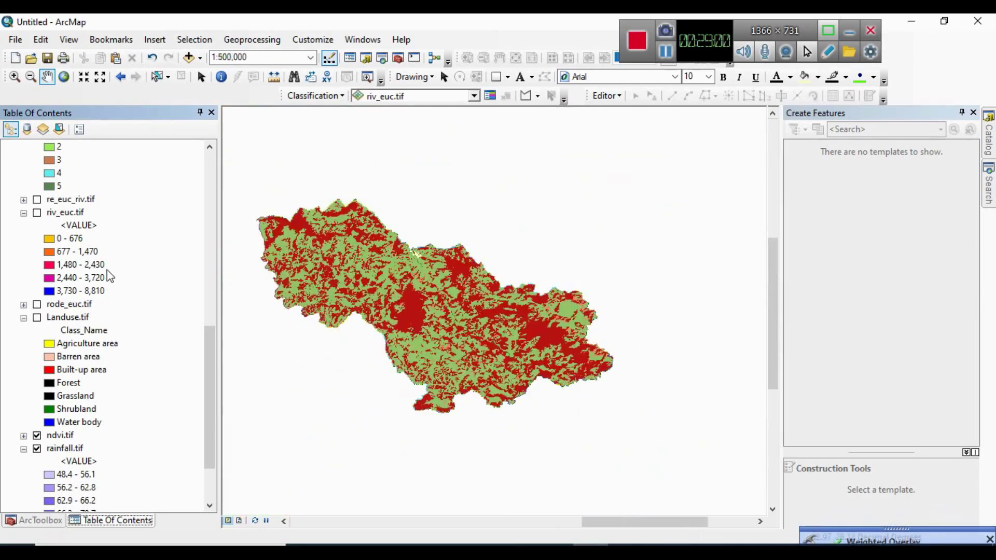
left_click_drag(206, 356, 210, 182)
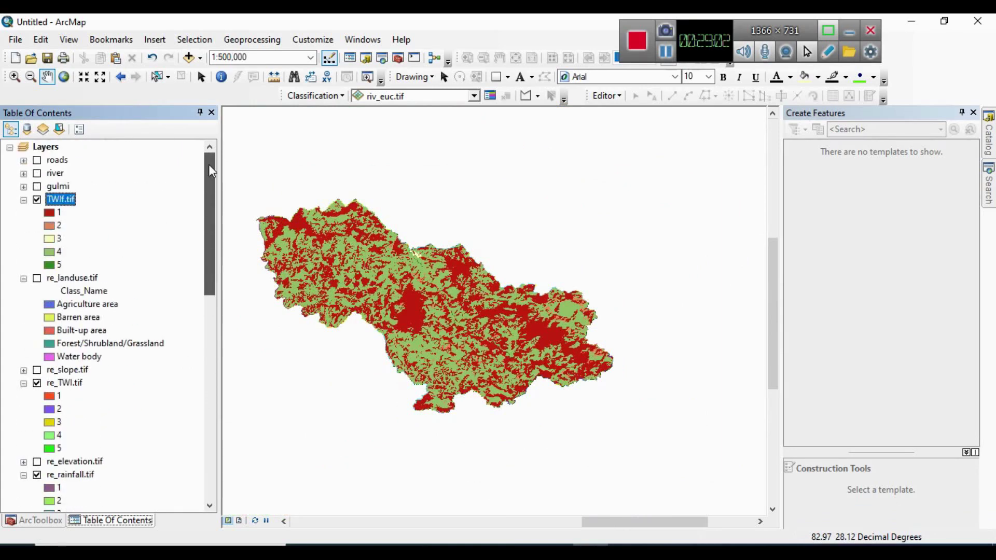
left_click(36, 383)
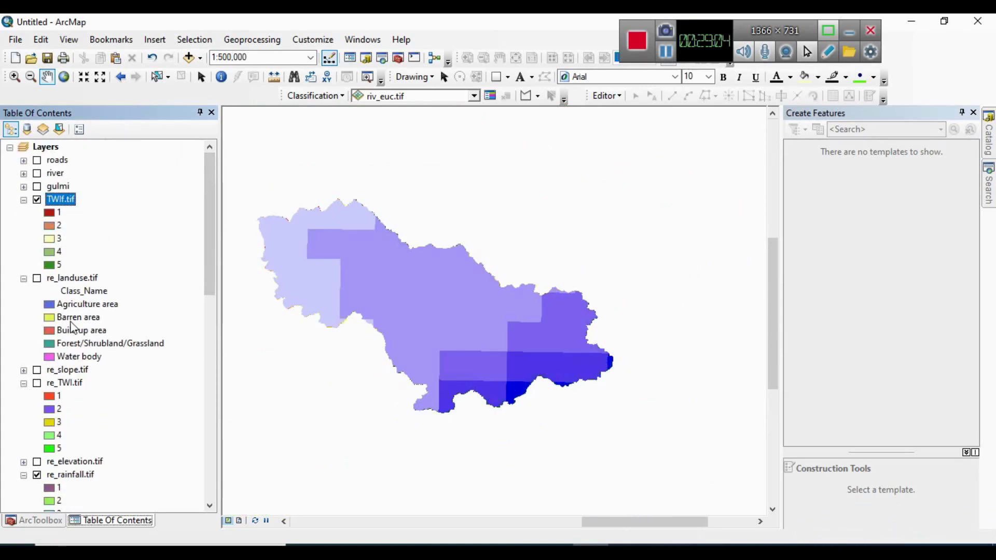
scroll(71, 329, "down", 4)
scroll(42, 323, "down", 8)
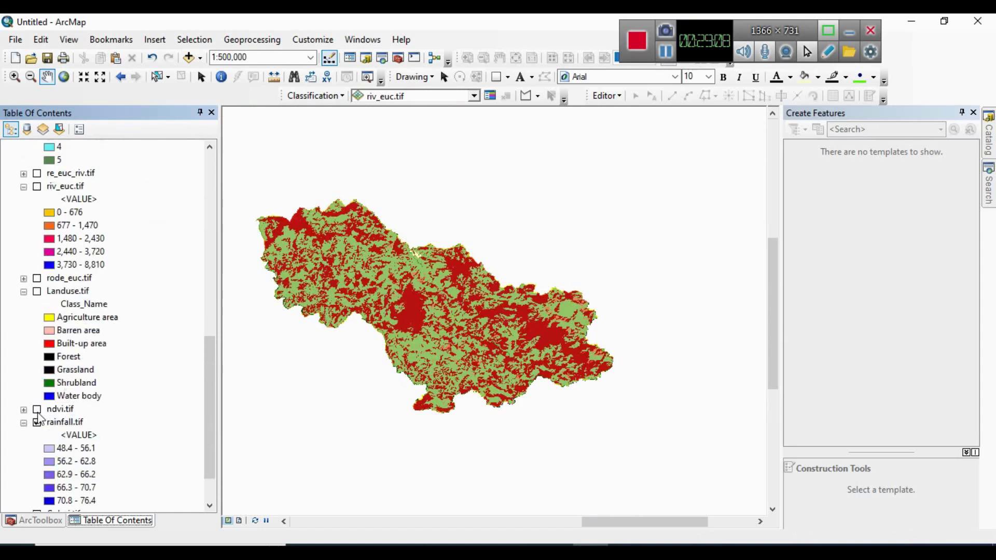
scroll(86, 363, "up", 12)
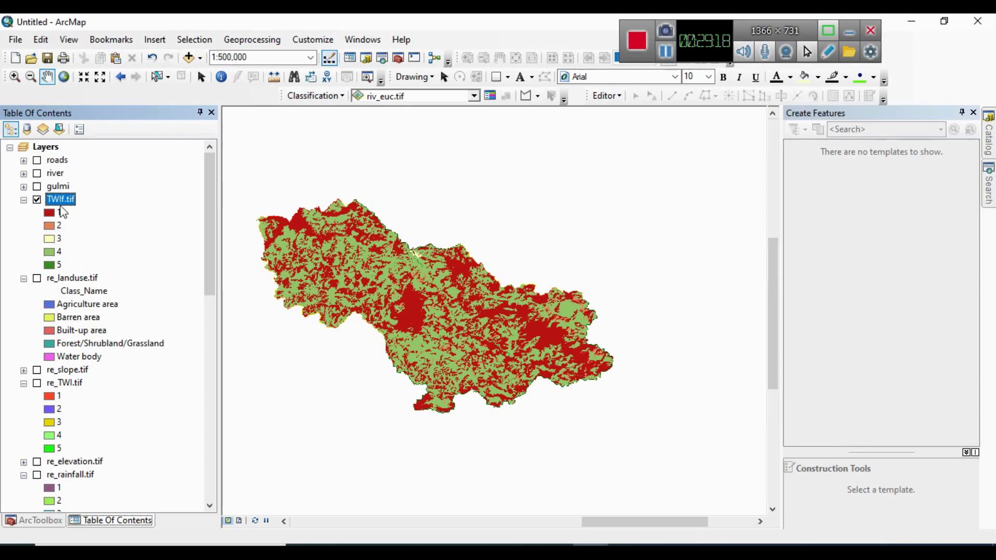
- Apply a dark green to yellow to red color scheme to the unique values of the TWIf.tif layer
right_click(61, 201)
left_click(104, 417)
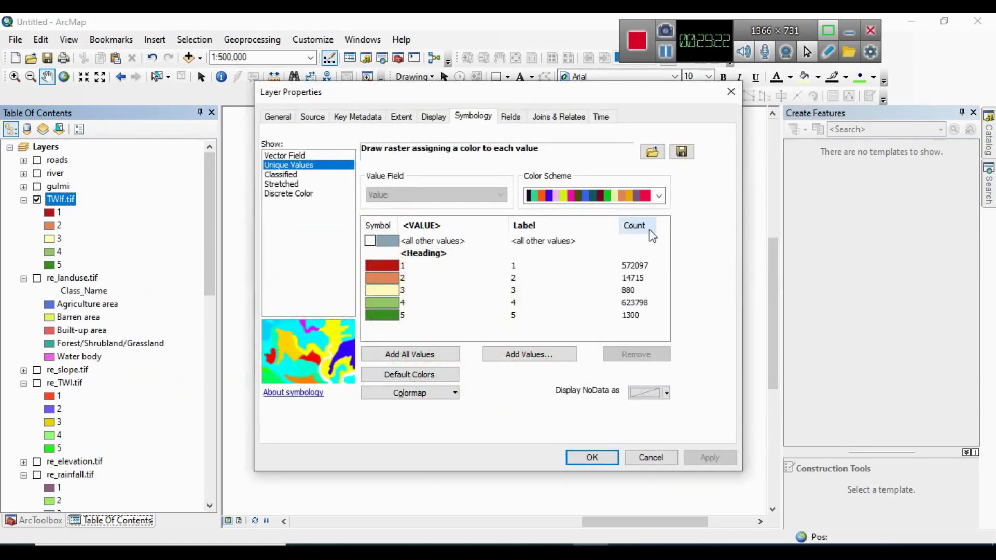
left_click(659, 196)
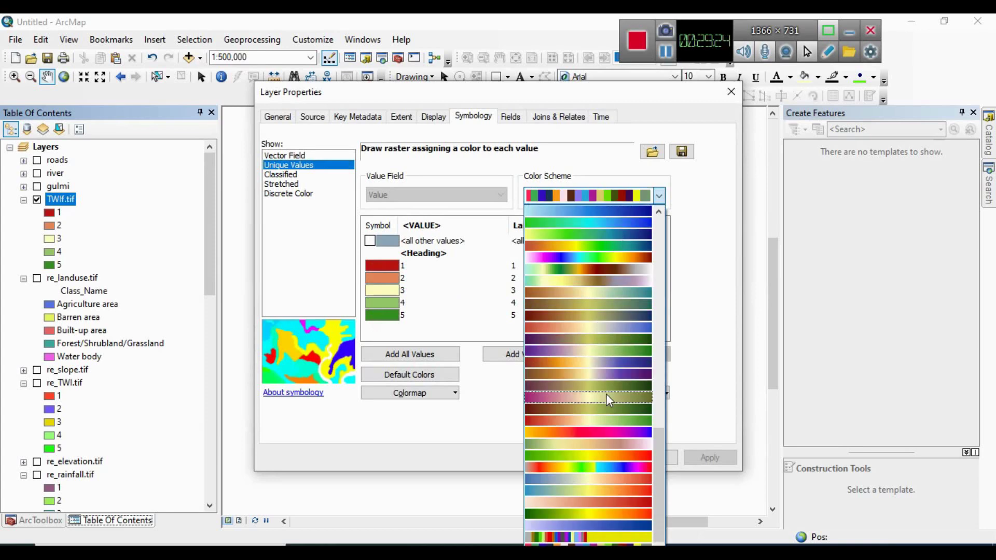
left_click(608, 512)
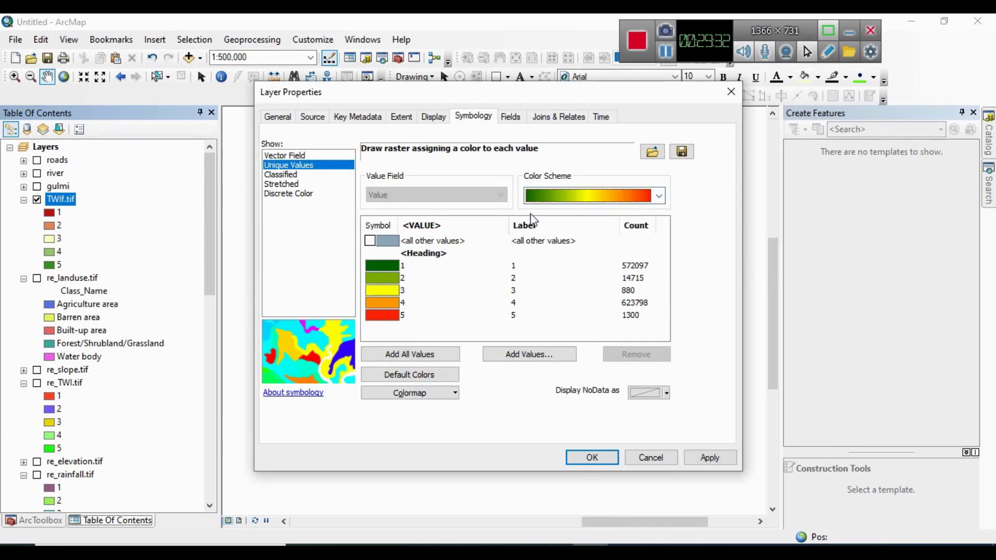
right_click(400, 268)
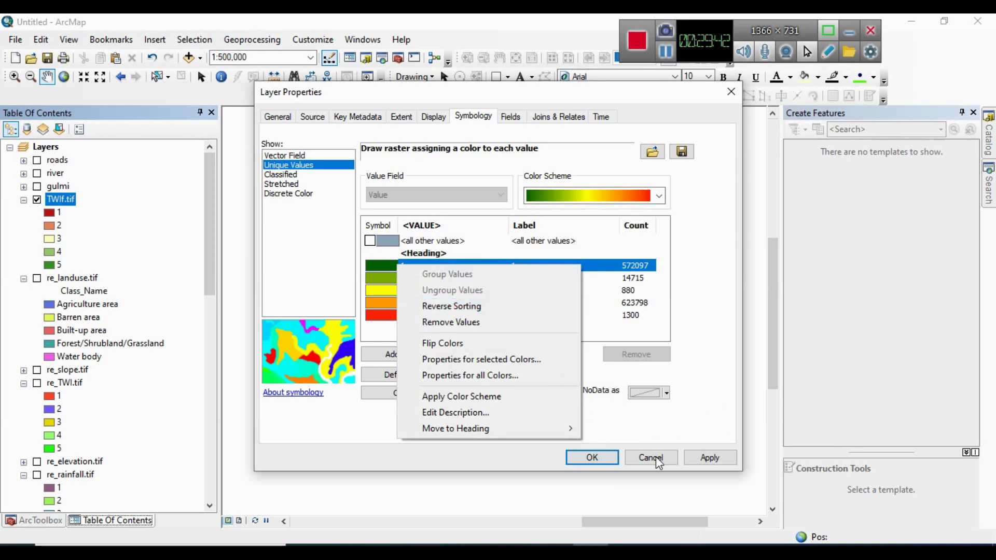
left_click(709, 457)
left_click(592, 458)
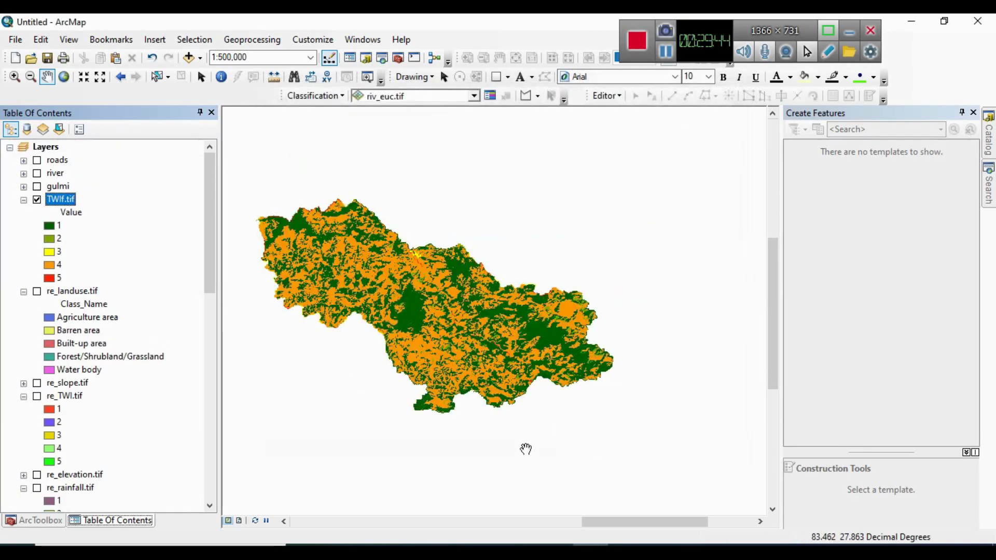
- Examine how susceptibility classes 1 to 5 are distributed in TWIf.tif, following the class 5 river stretches up to the northern boundary
scroll(413, 318, "up", 3)
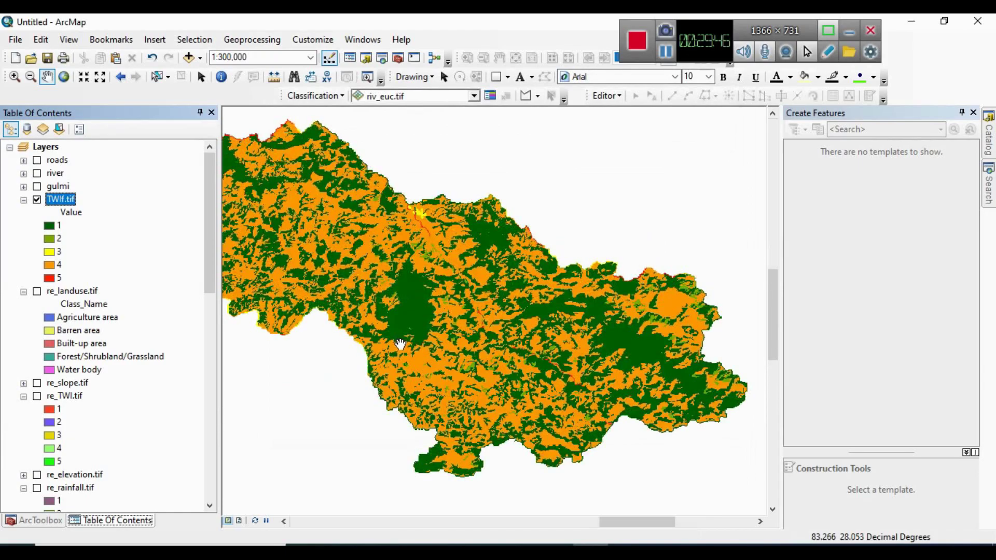
scroll(553, 371, "up", 2)
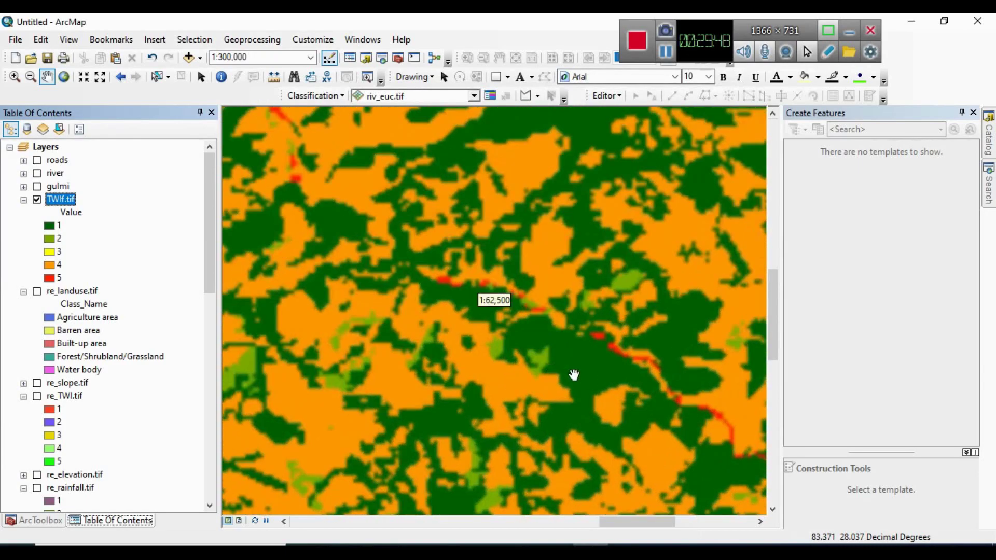
scroll(648, 396, "up", 1)
left_click_drag(682, 413, 517, 328)
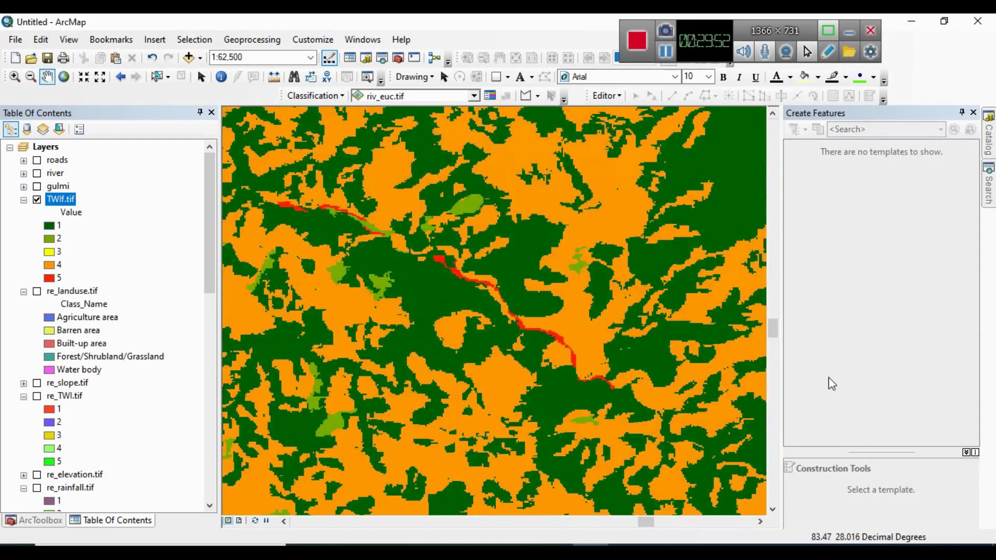
left_click_drag(662, 385, 597, 434)
left_click_drag(375, 264, 614, 481)
left_click_drag(404, 335, 583, 480)
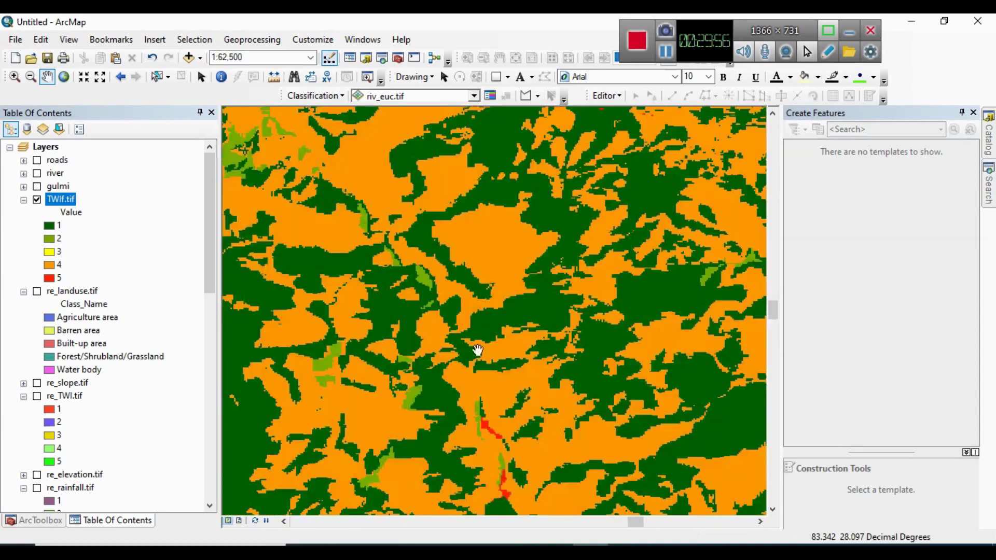
left_click_drag(443, 326, 601, 508)
left_click_drag(404, 262, 551, 464)
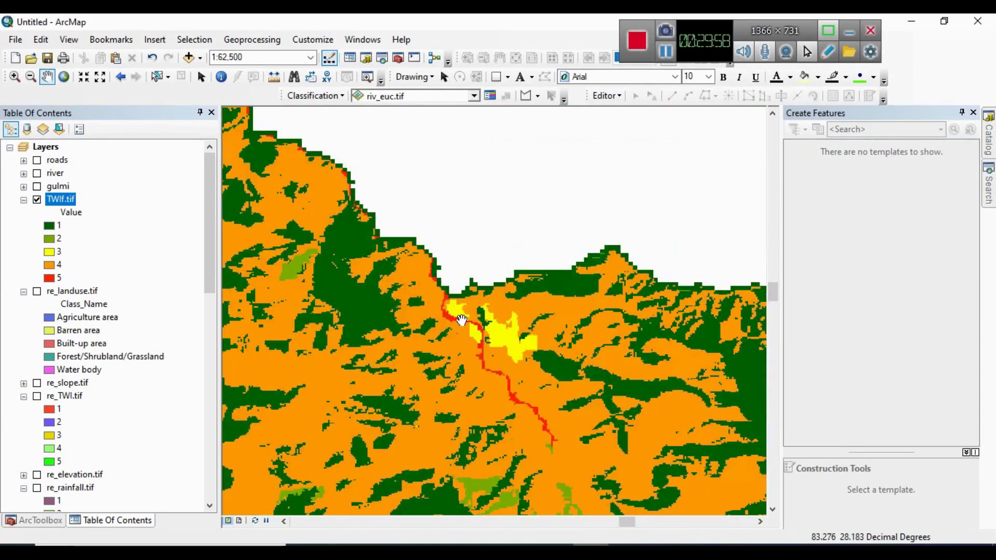
scroll(496, 297, "down", 1)
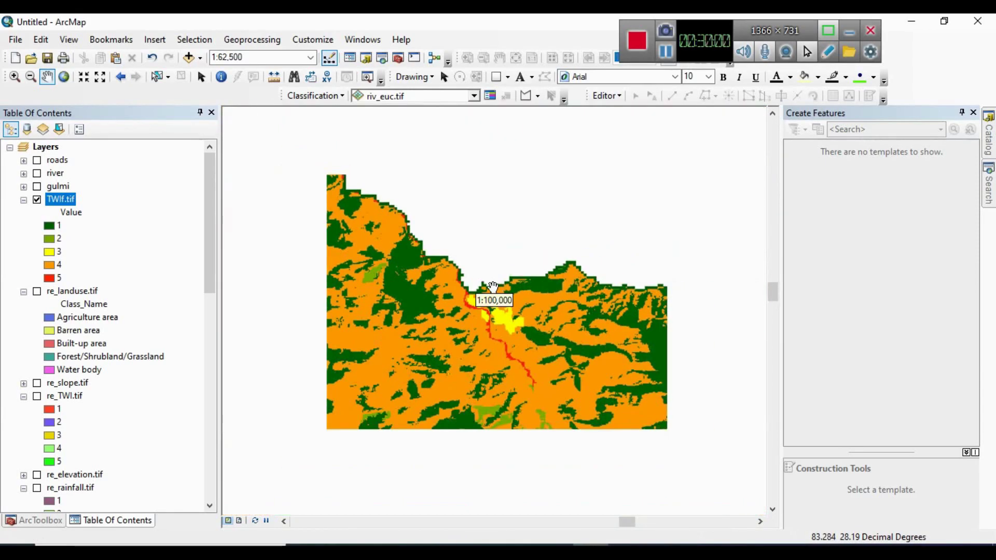
scroll(480, 349, "down", 2)
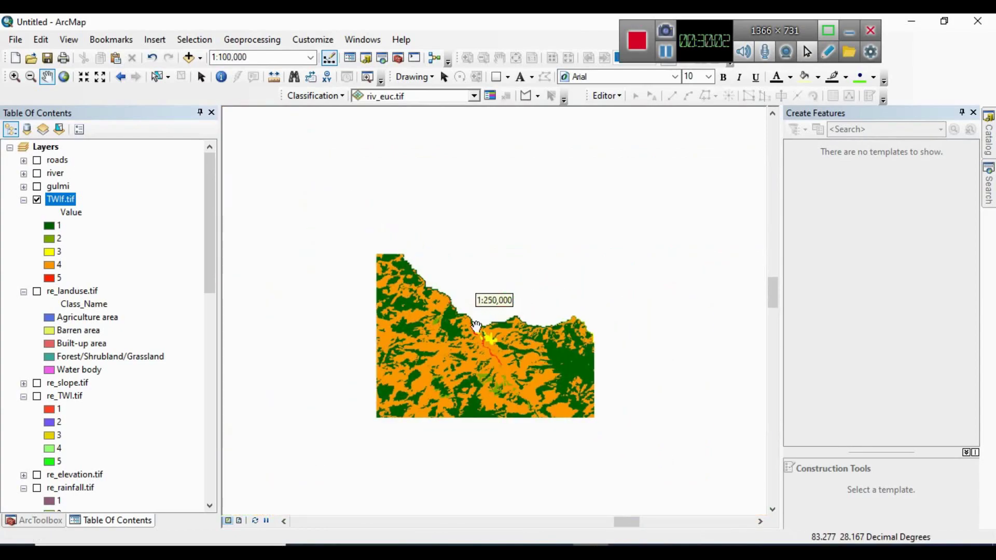
- Inspect the susceptibility classes in TWIf.tif along the western, southern and northern district boundaries and around the central river stretches
scroll(450, 275, "down", 1)
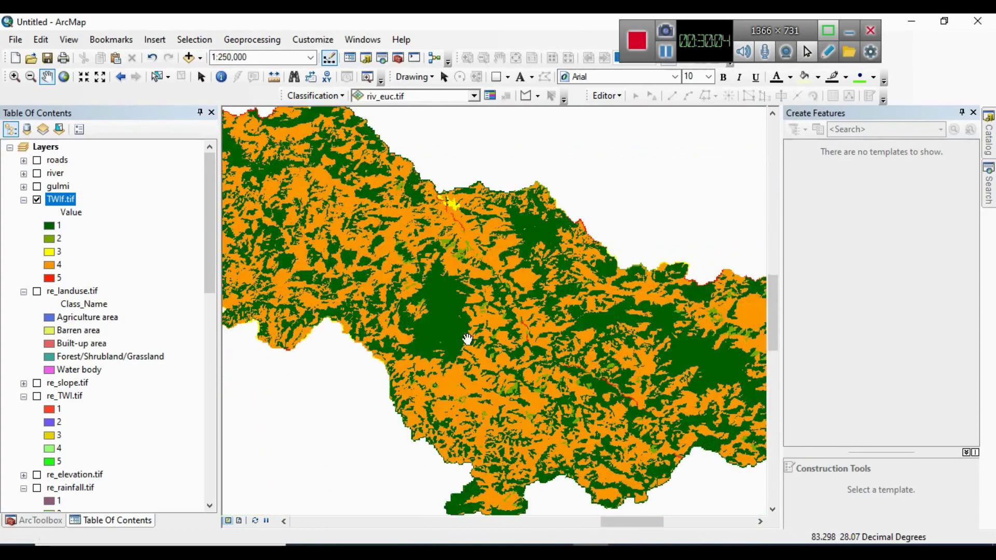
scroll(561, 342, "up", 3)
scroll(561, 342, "down", 3)
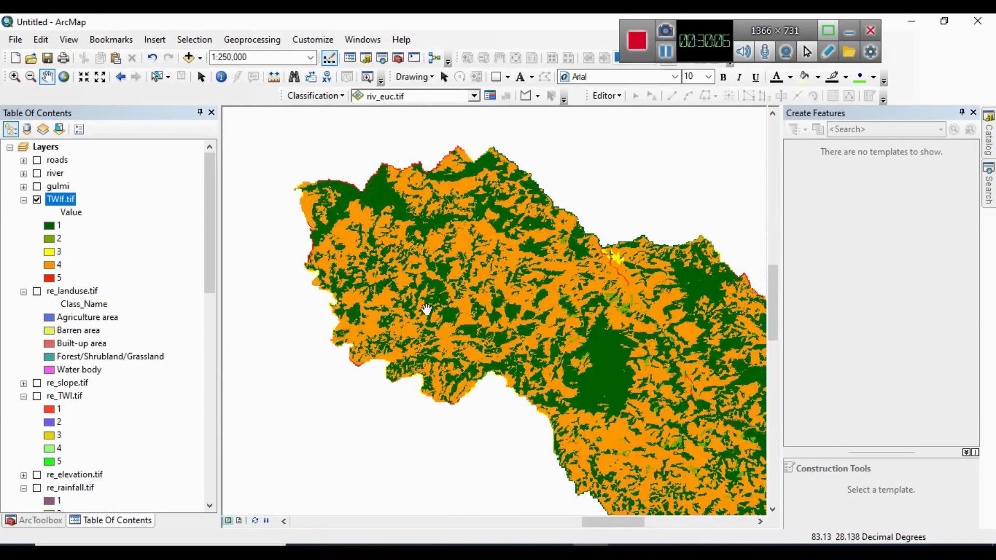
scroll(453, 295, "up", 3)
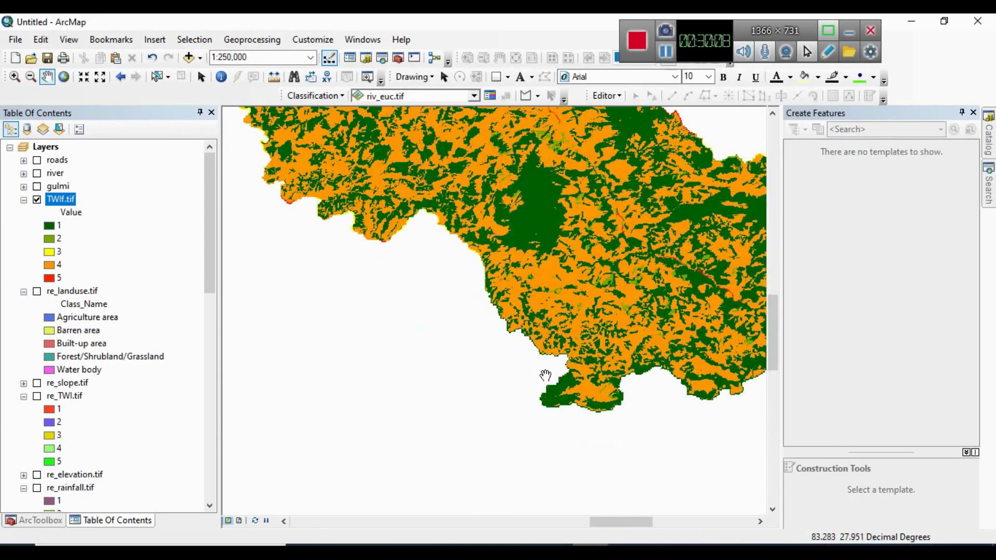
scroll(526, 306, "up", 1)
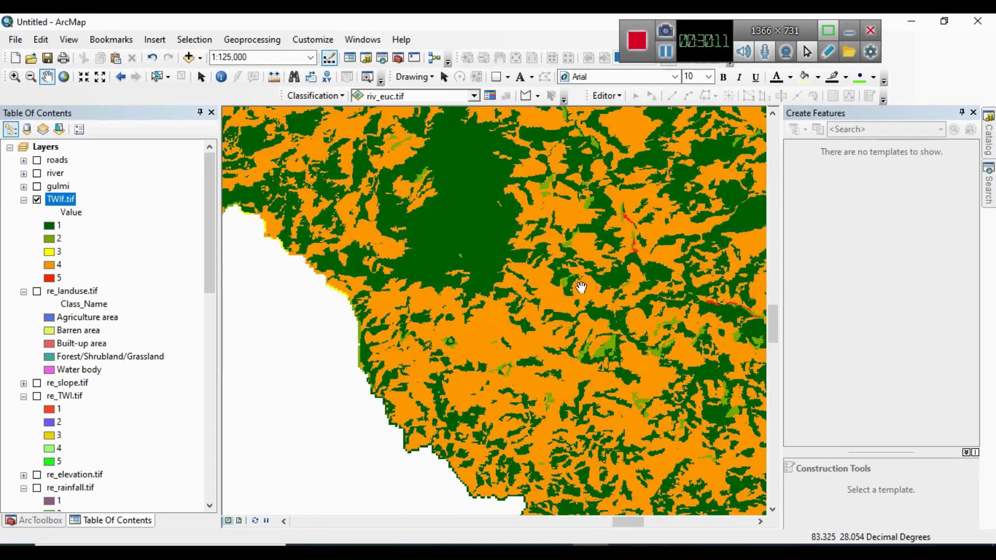
left_click_drag(580, 286, 494, 451)
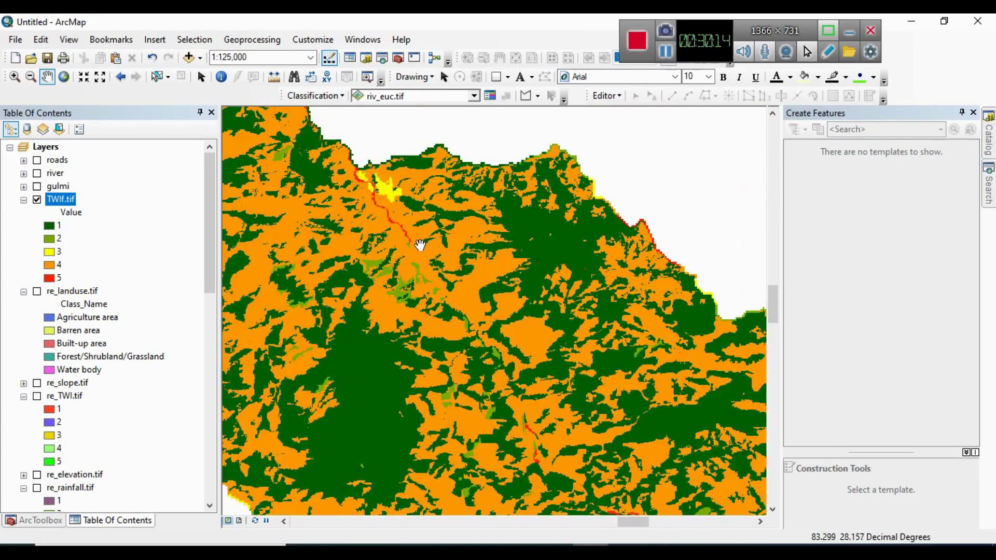
scroll(420, 245, "down", 3)
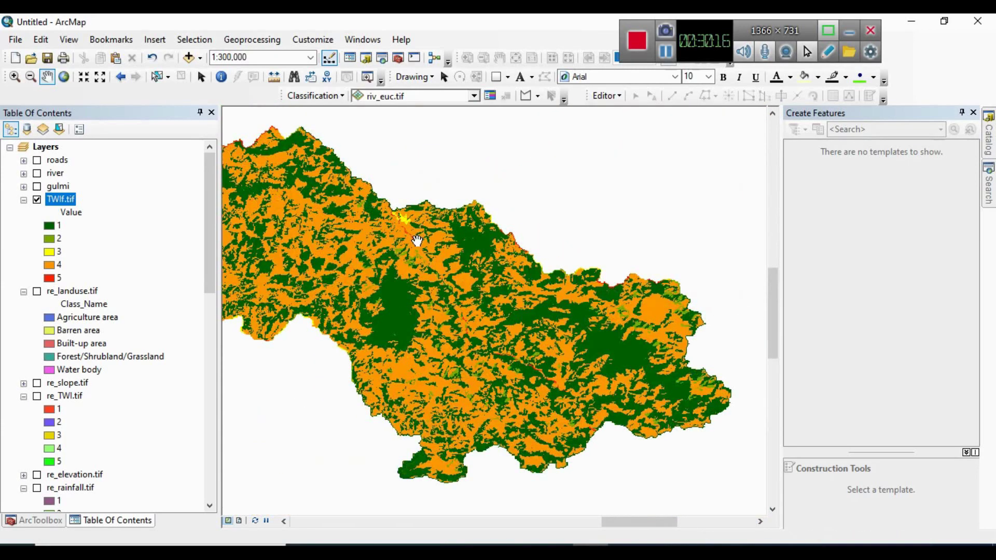